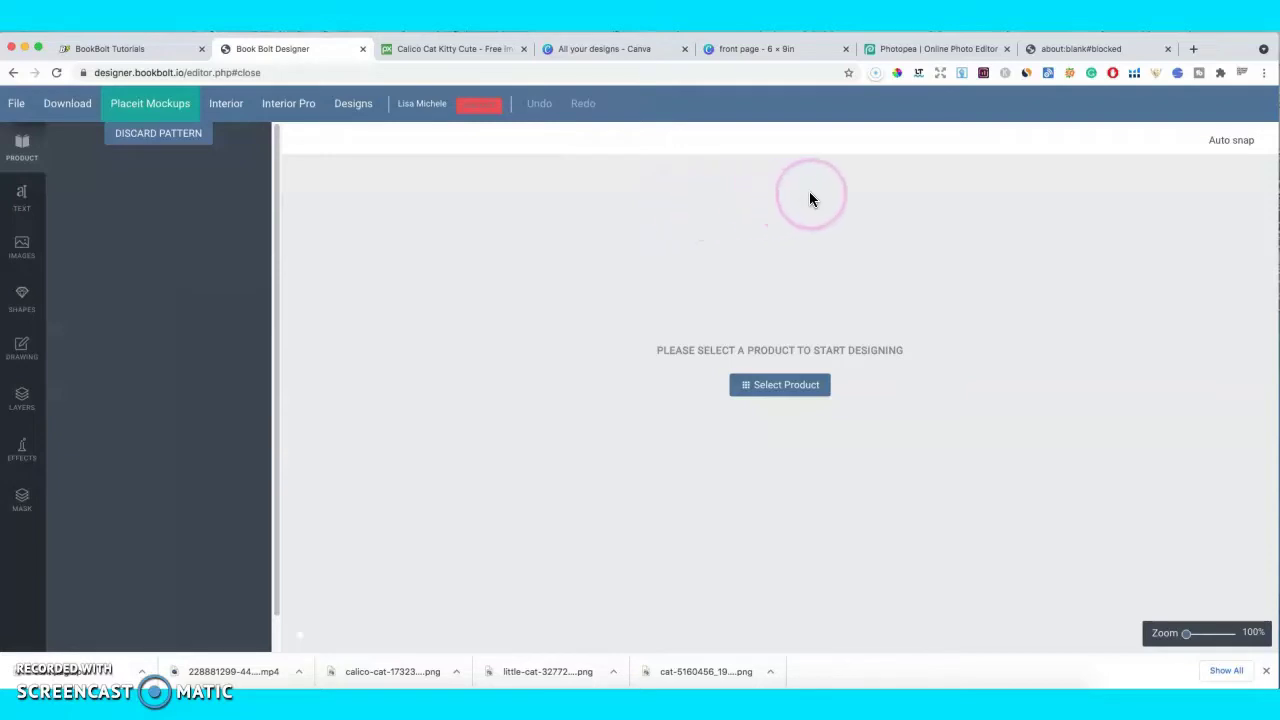
# - Open the calico cat illustration on Pixabay and read its Pixabay License terms
pyautogui.click(485, 47)
pyautogui.click(772, 425)
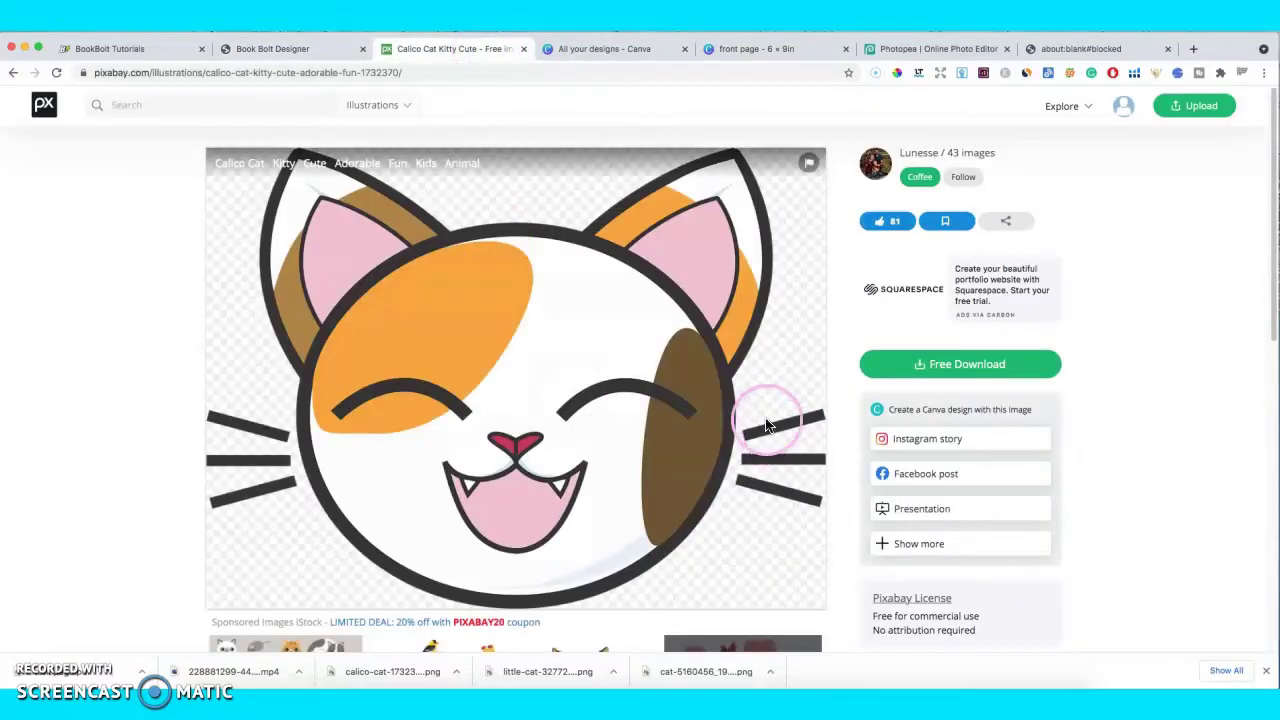
pyautogui.click(664, 370)
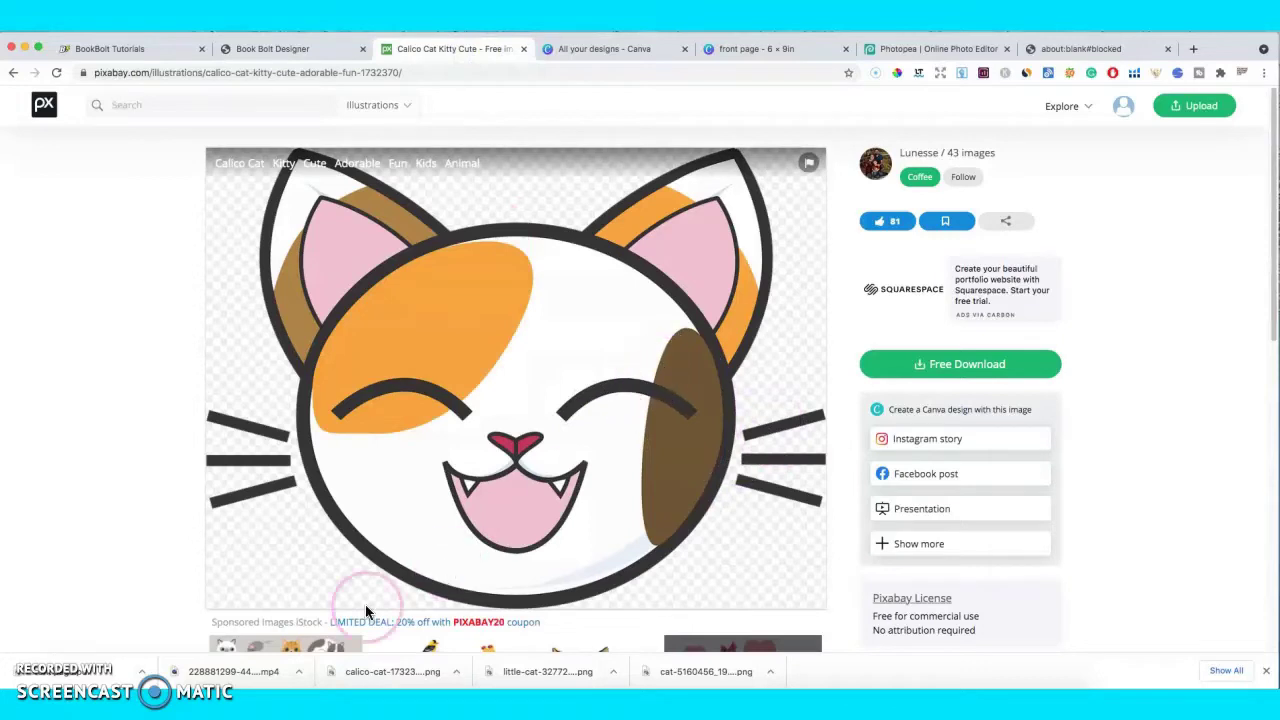
pyautogui.click(543, 671)
pyautogui.click(814, 465)
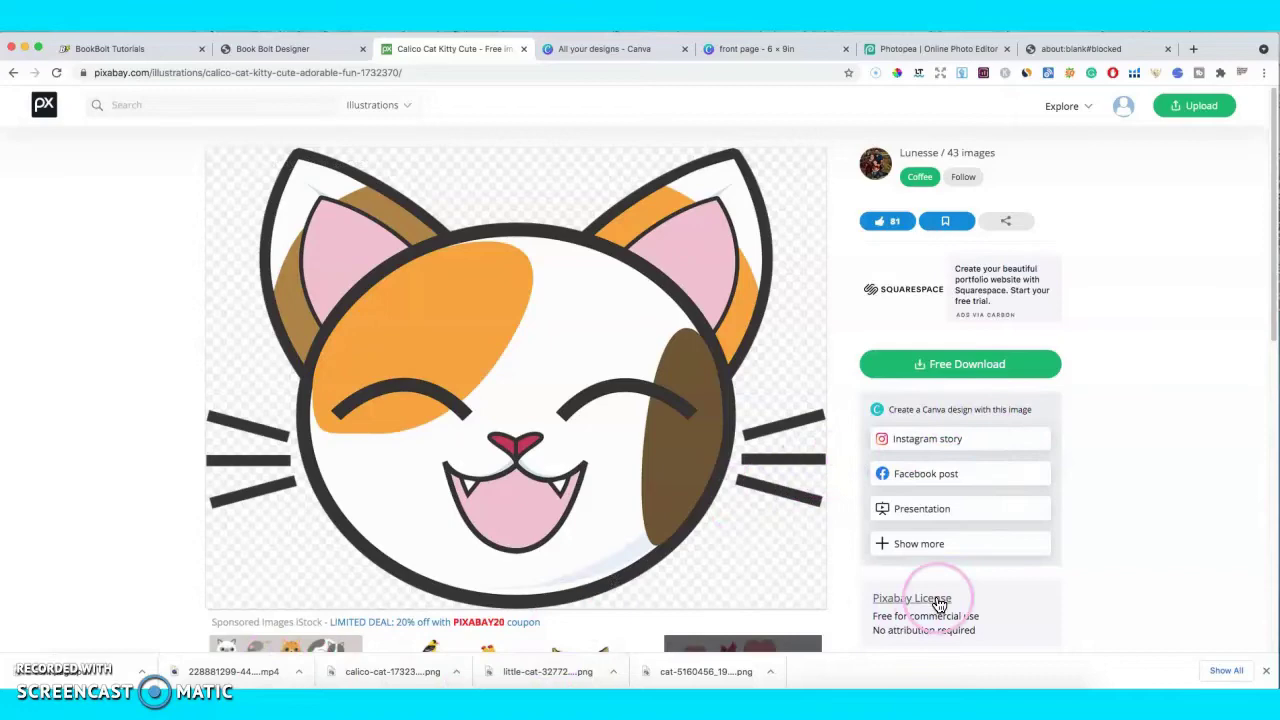
pyautogui.scroll(-1, 1038, 575)
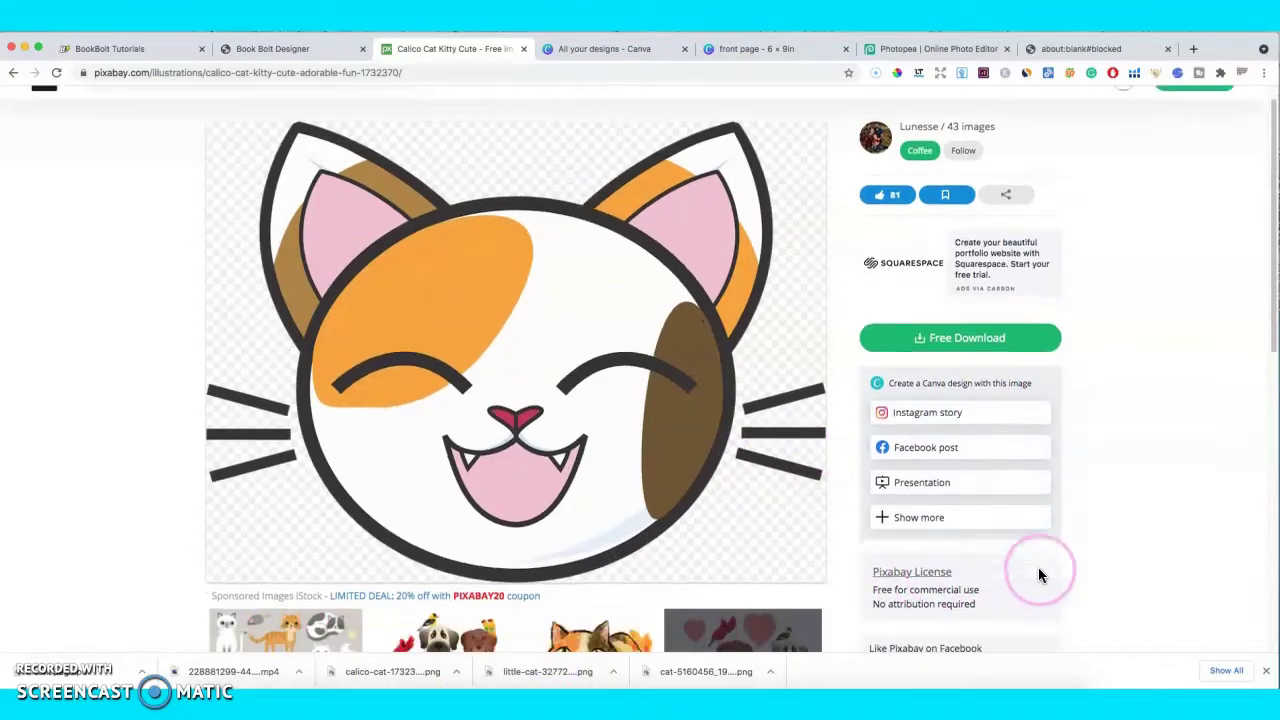
pyautogui.click(945, 571)
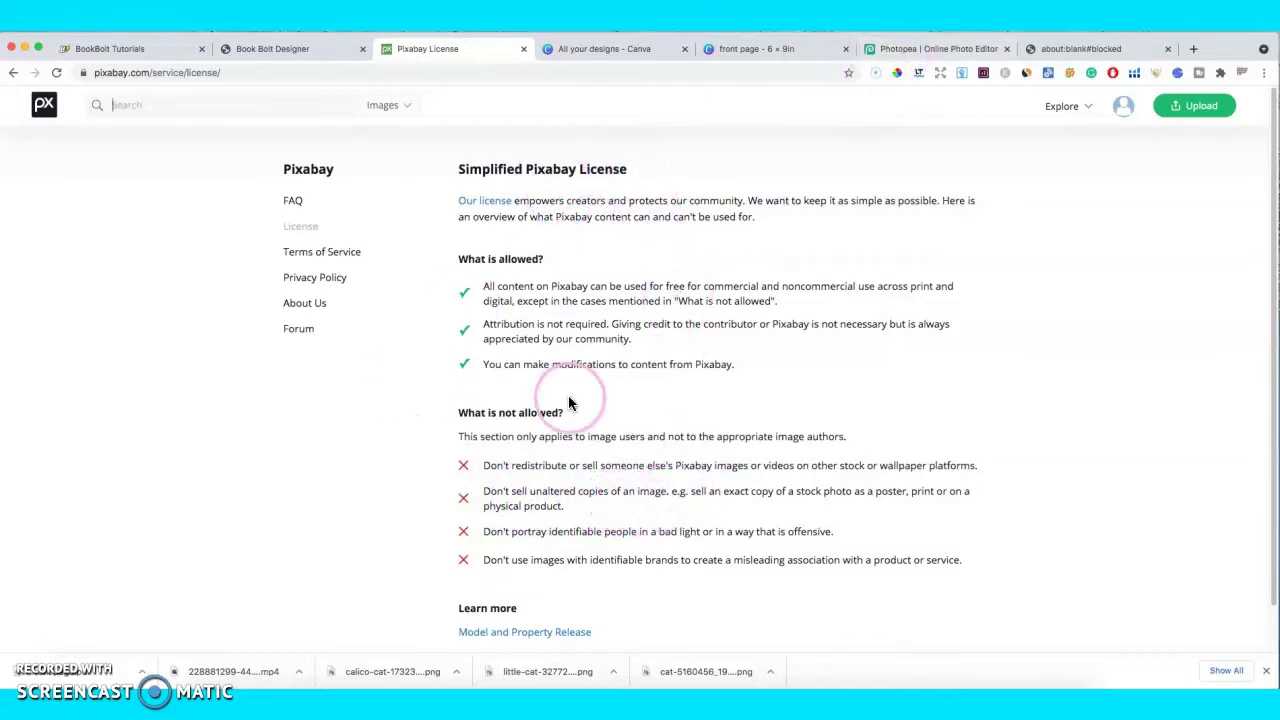
pyautogui.scroll(-1, 657, 457)
pyautogui.scroll(1, 656, 445)
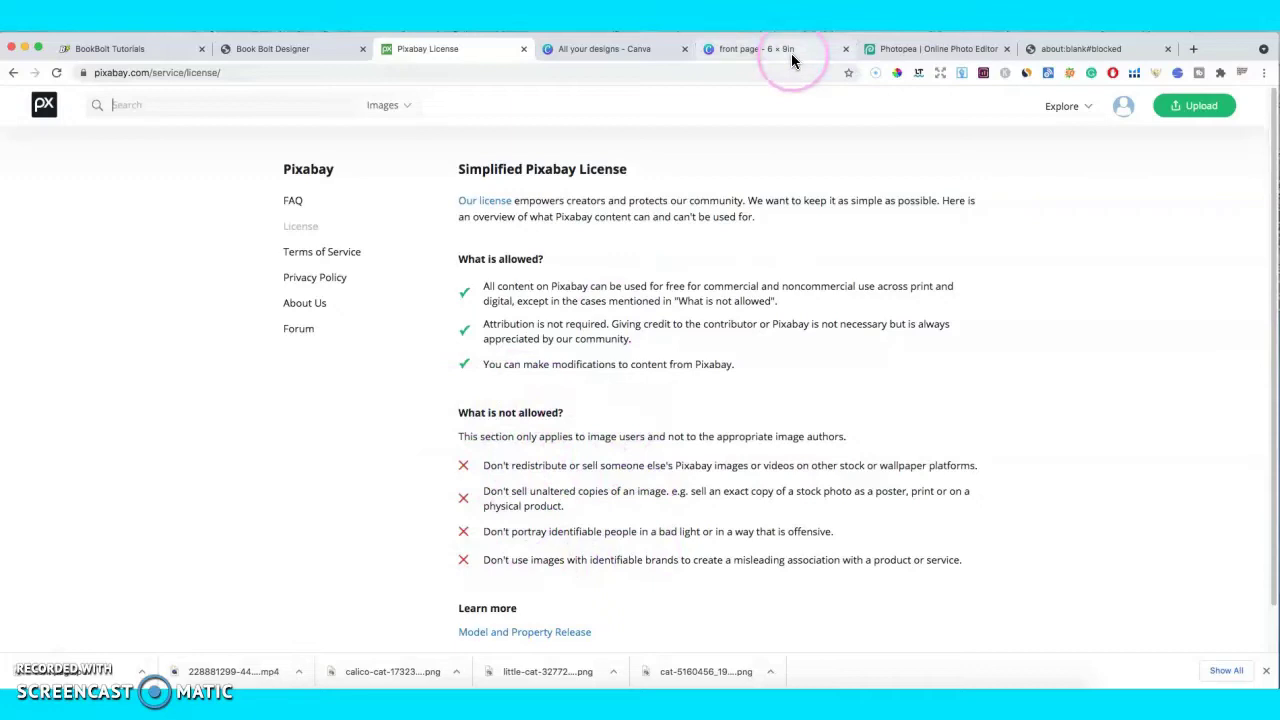
# - Create a new Photopea project in inches, 8.5 wide by 11 tall, with a white background
pyautogui.click(910, 52)
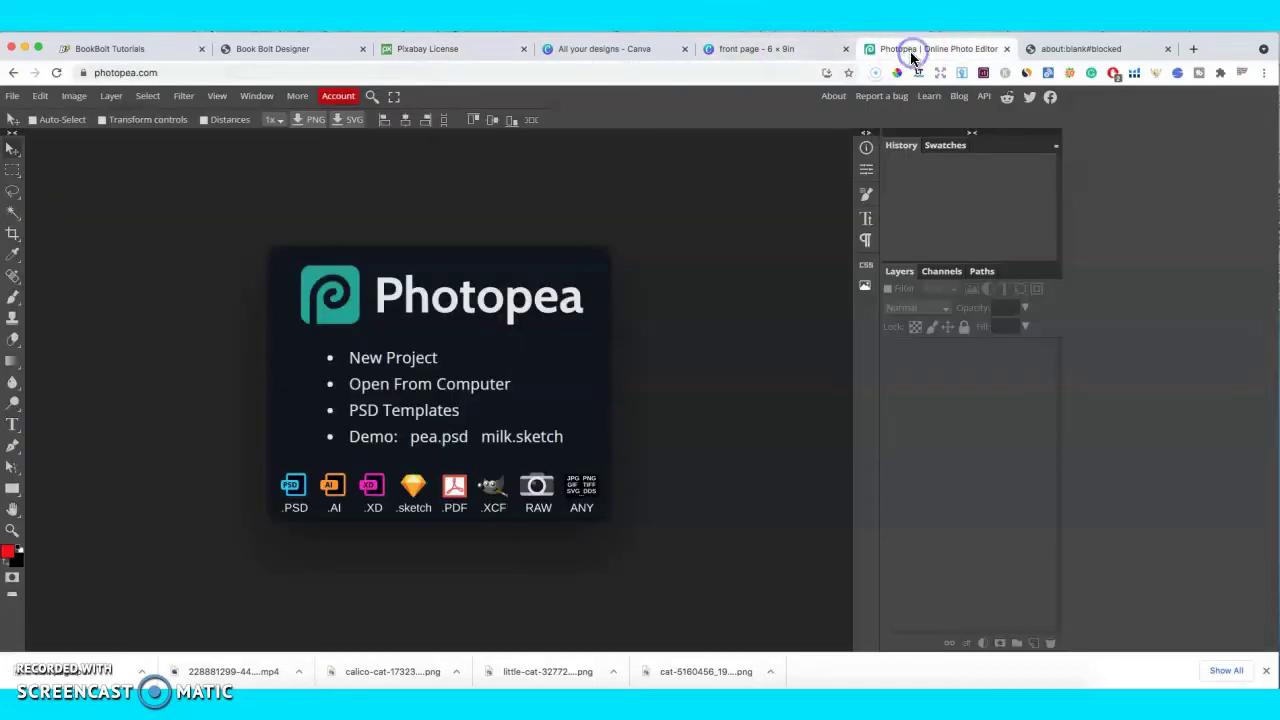
pyautogui.click(12, 96)
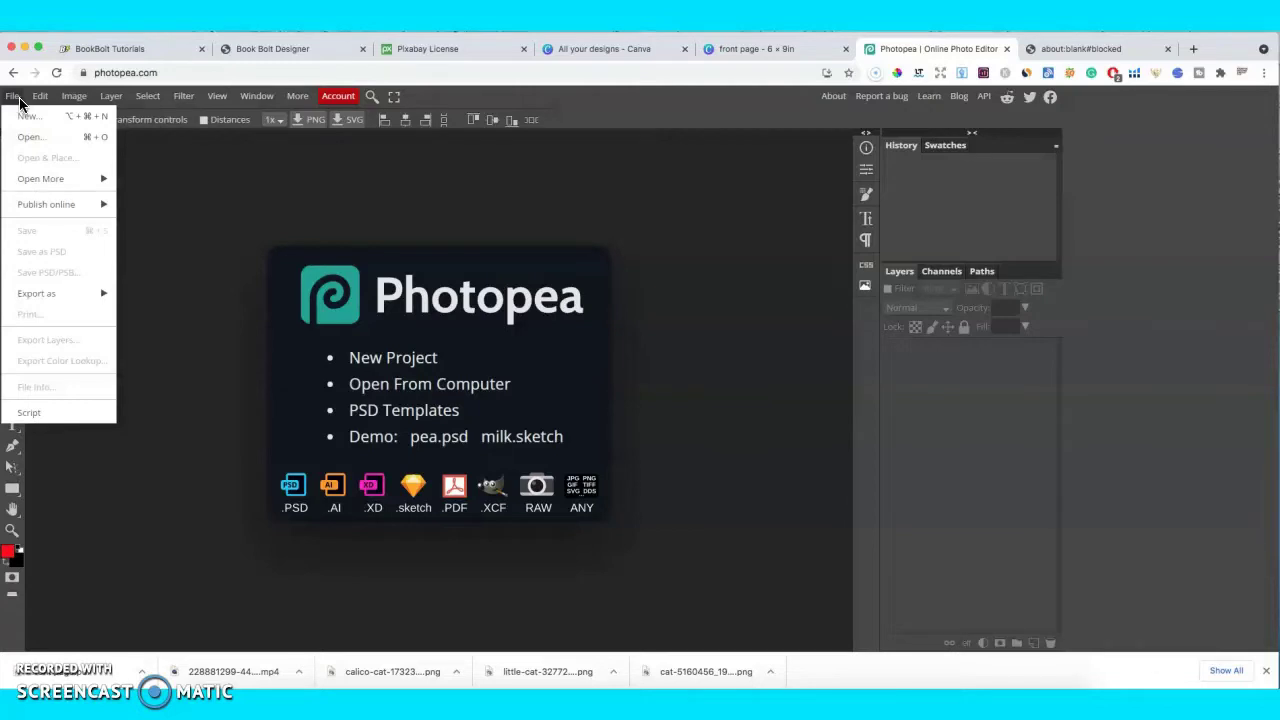
pyautogui.click(28, 118)
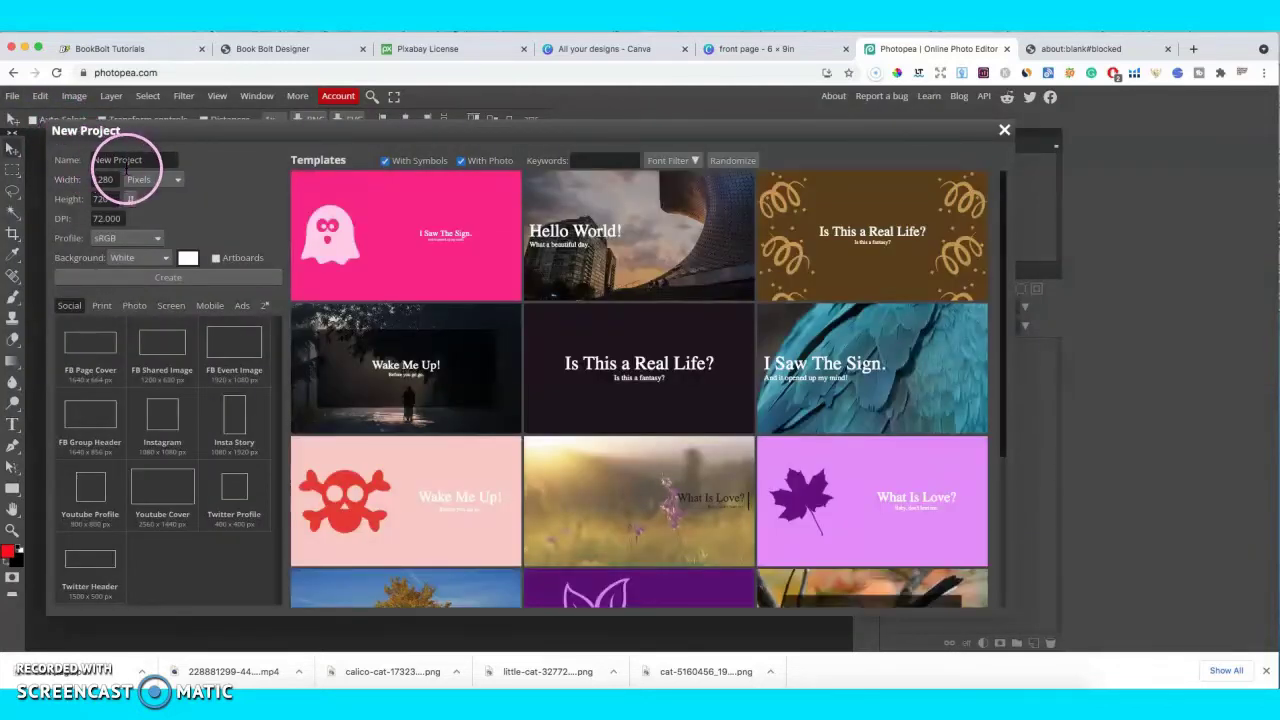
pyautogui.click(166, 179)
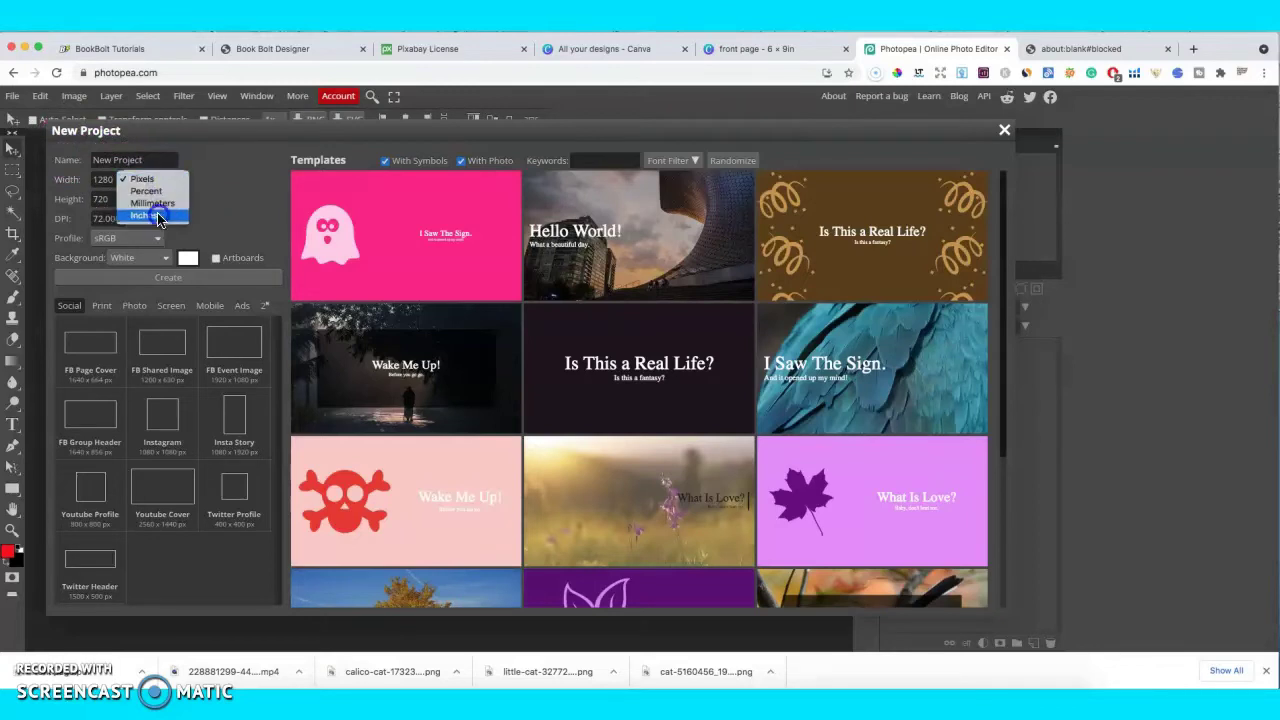
pyautogui.click(160, 214)
pyautogui.doubleClick(118, 180)
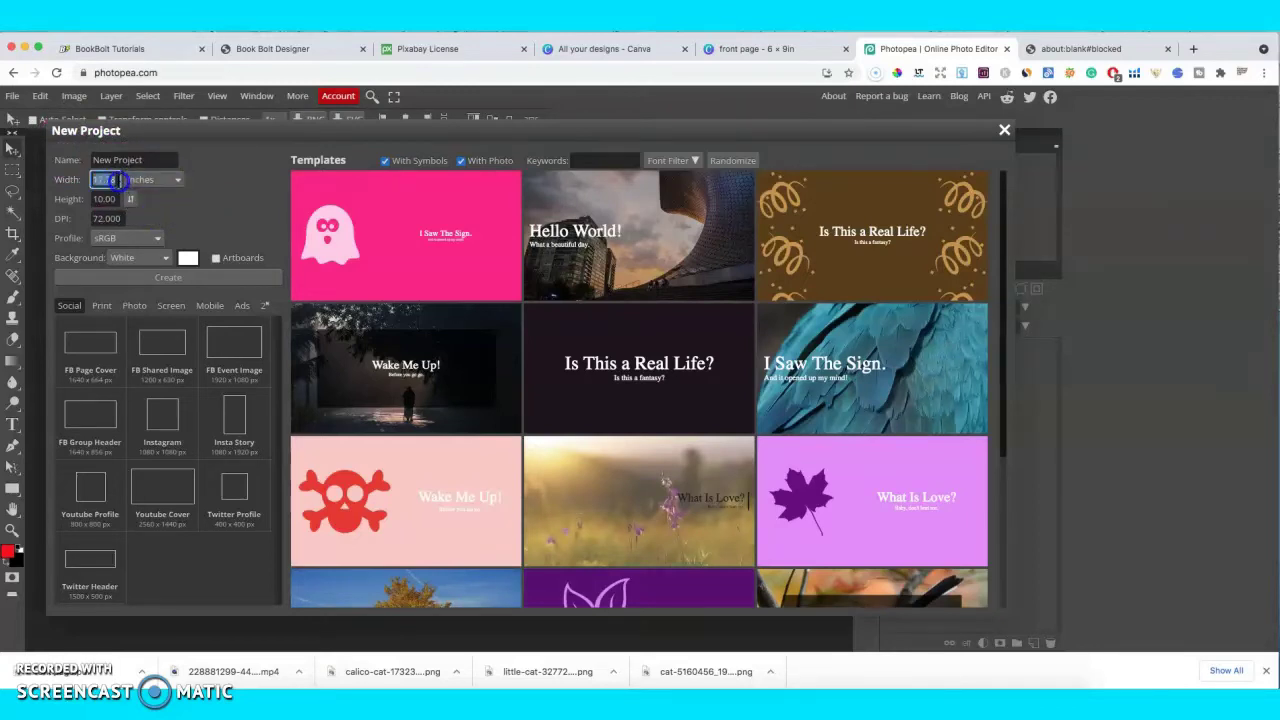
pyautogui.write('8.5')
pyautogui.press('Tab')
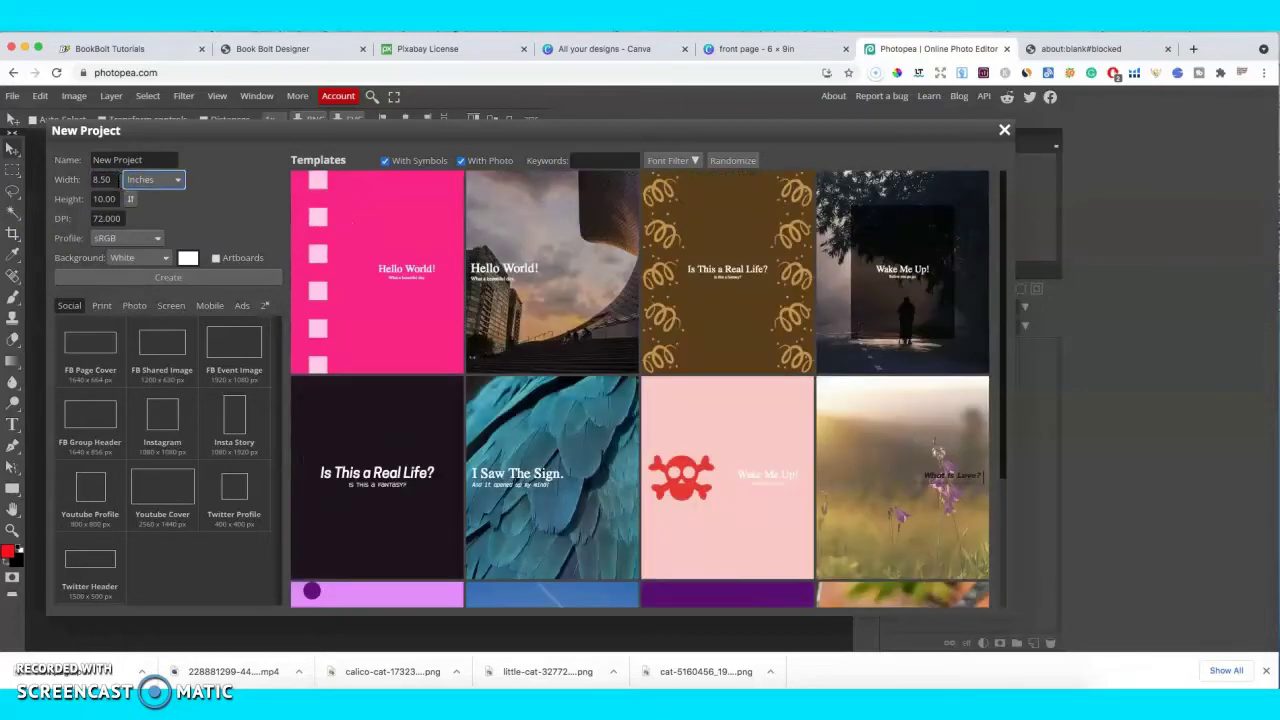
pyautogui.press('Tab')
pyautogui.write('11')
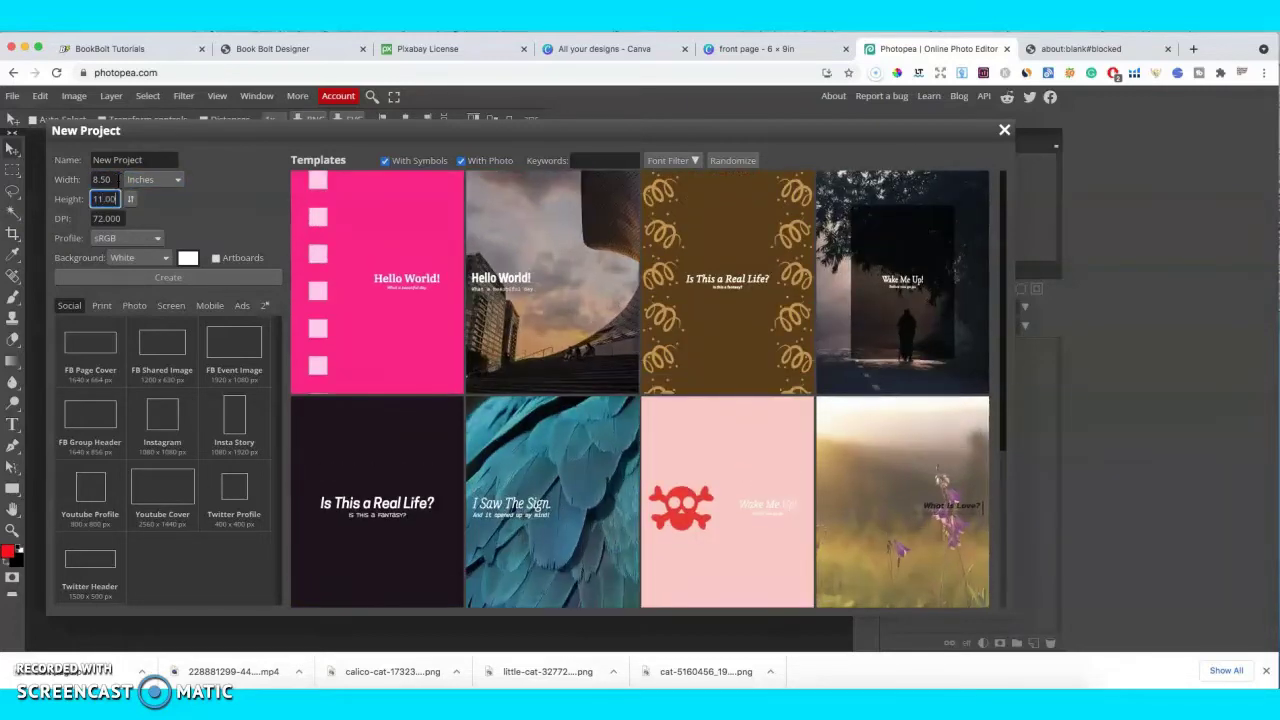
pyautogui.click(99, 311)
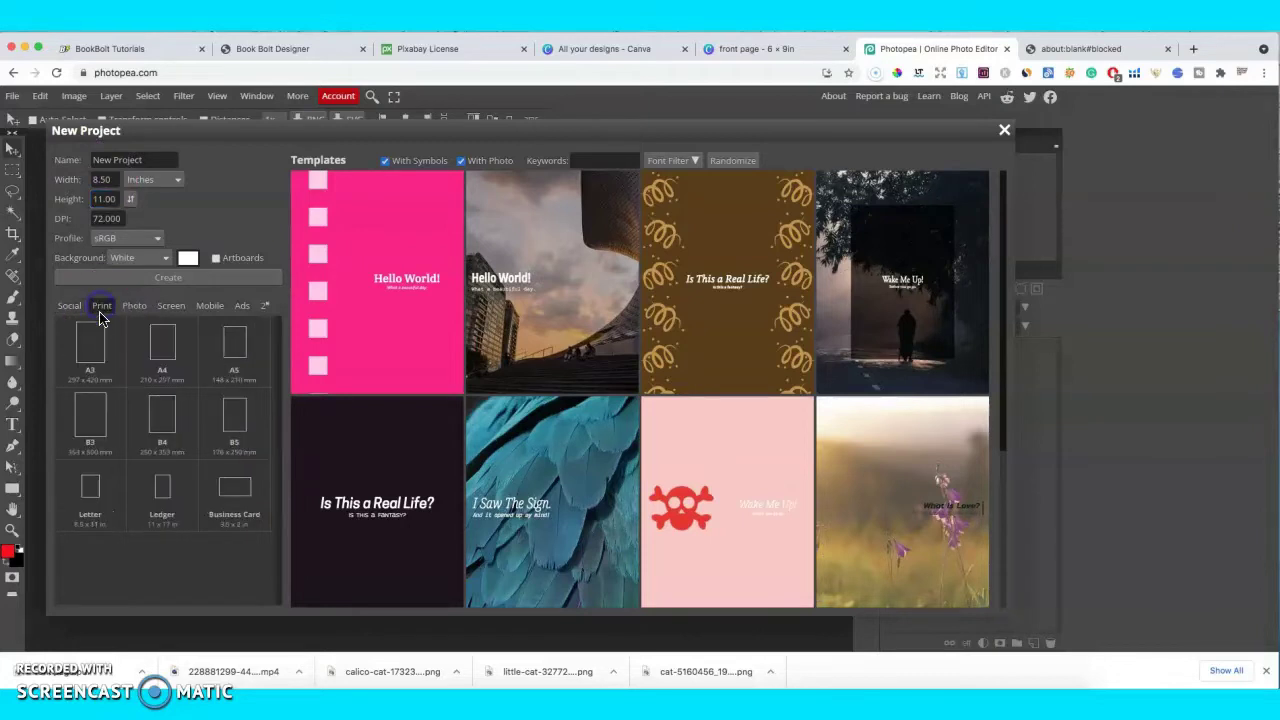
pyautogui.click(170, 279)
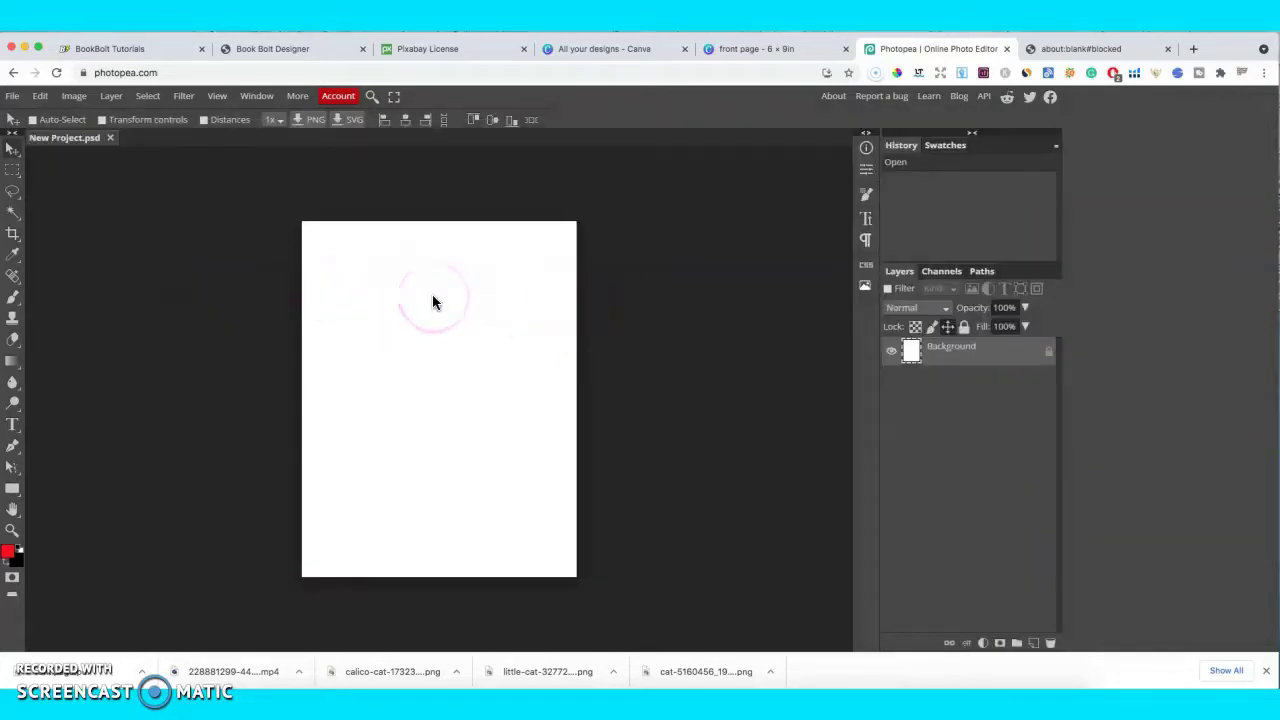
# - Place the calico-cat PNG from the Downloads folder onto the blank letter-size page
pyautogui.click(17, 97)
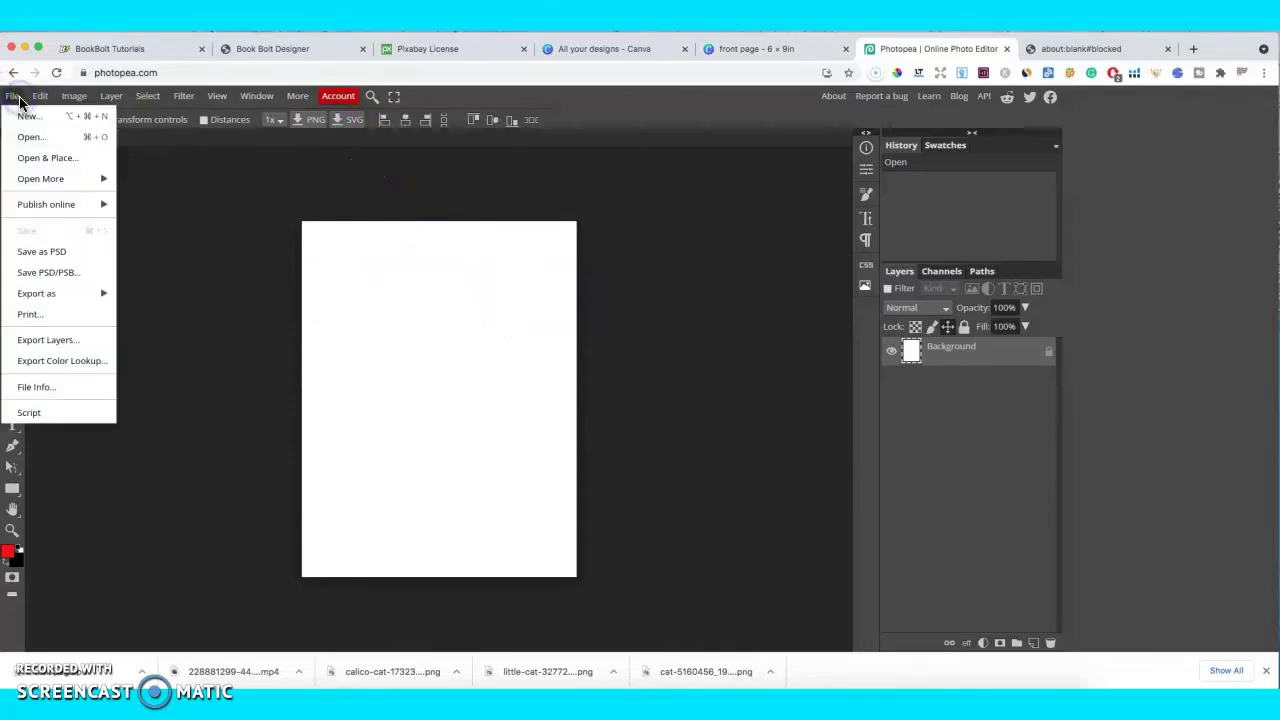
pyautogui.click(52, 162)
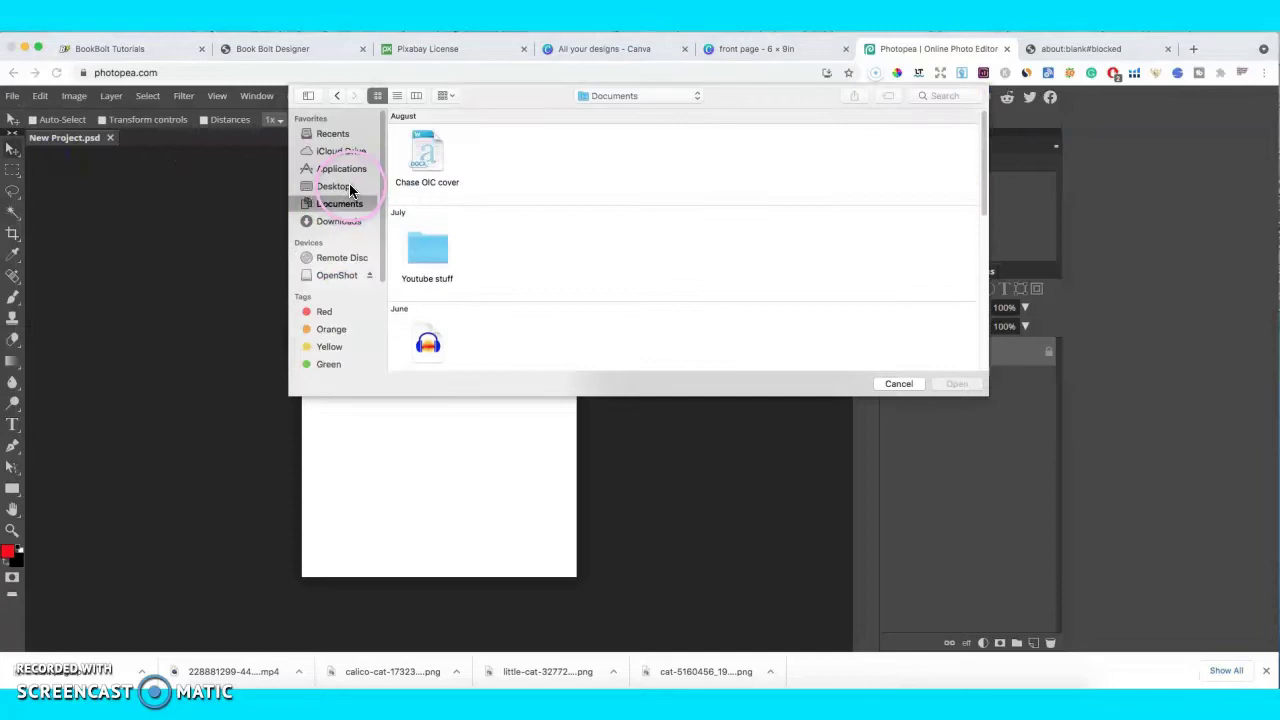
pyautogui.click(352, 203)
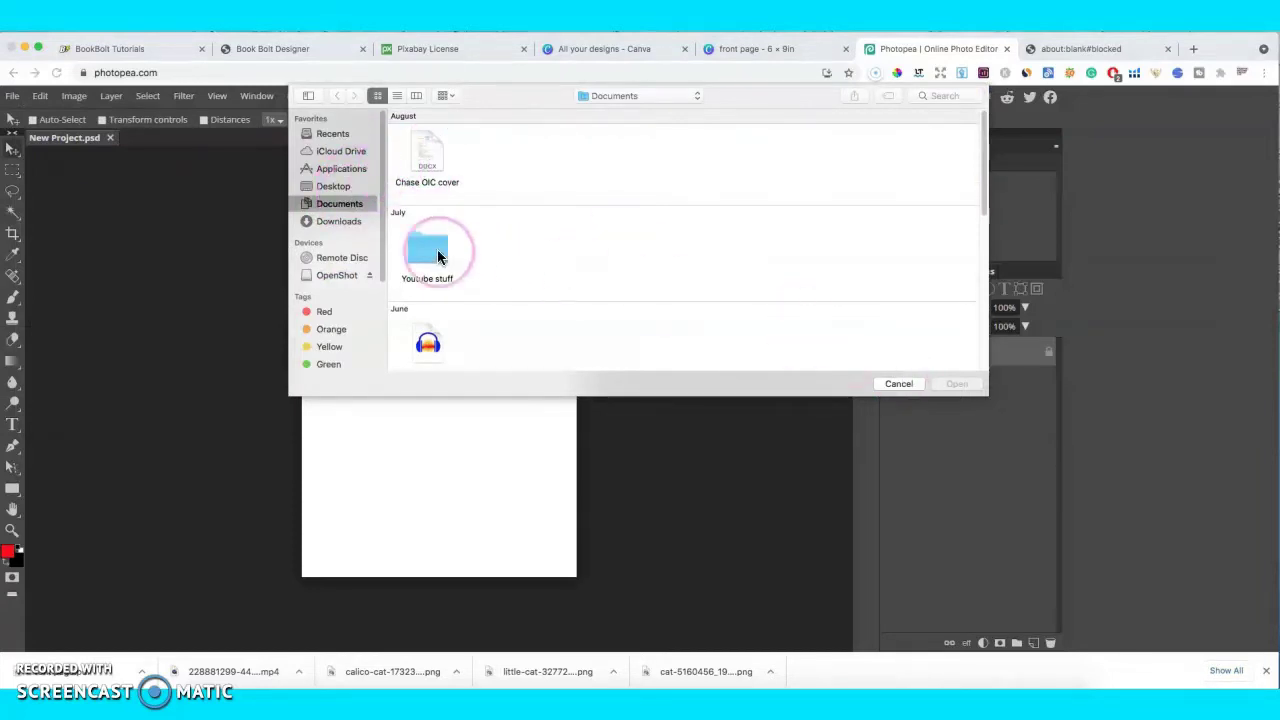
pyautogui.click(340, 221)
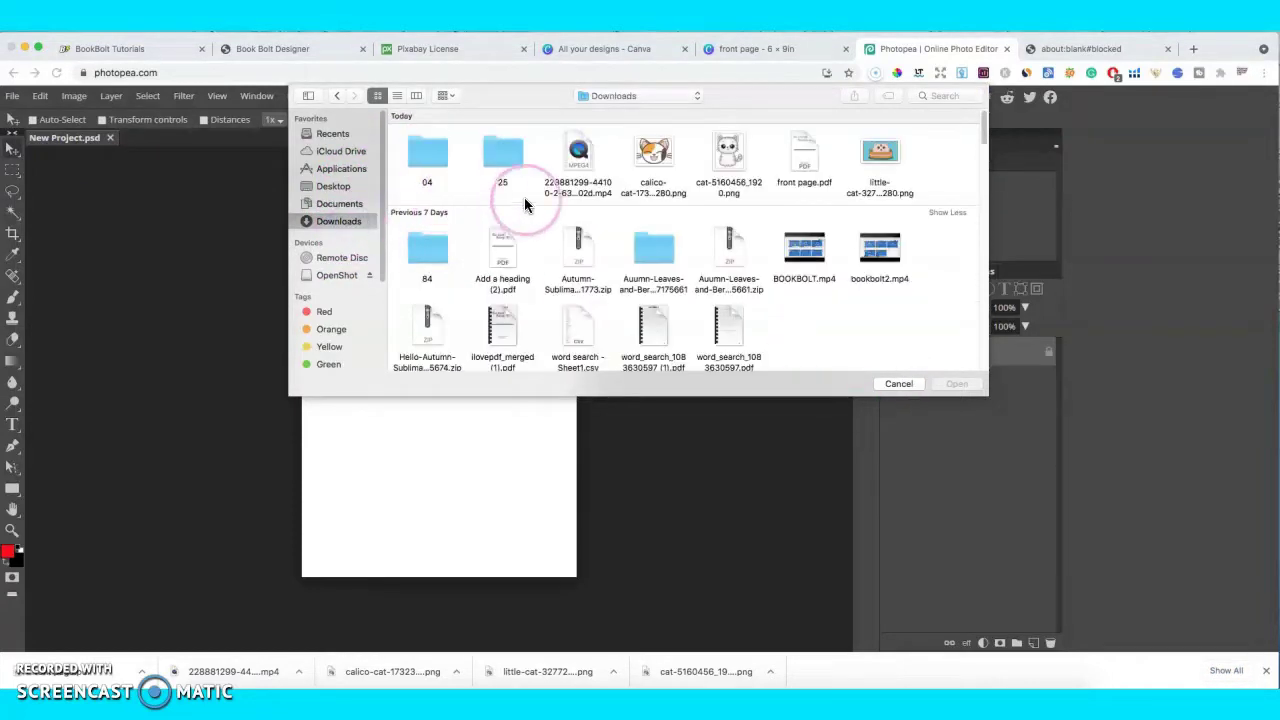
pyautogui.click(653, 158)
pyautogui.click(957, 386)
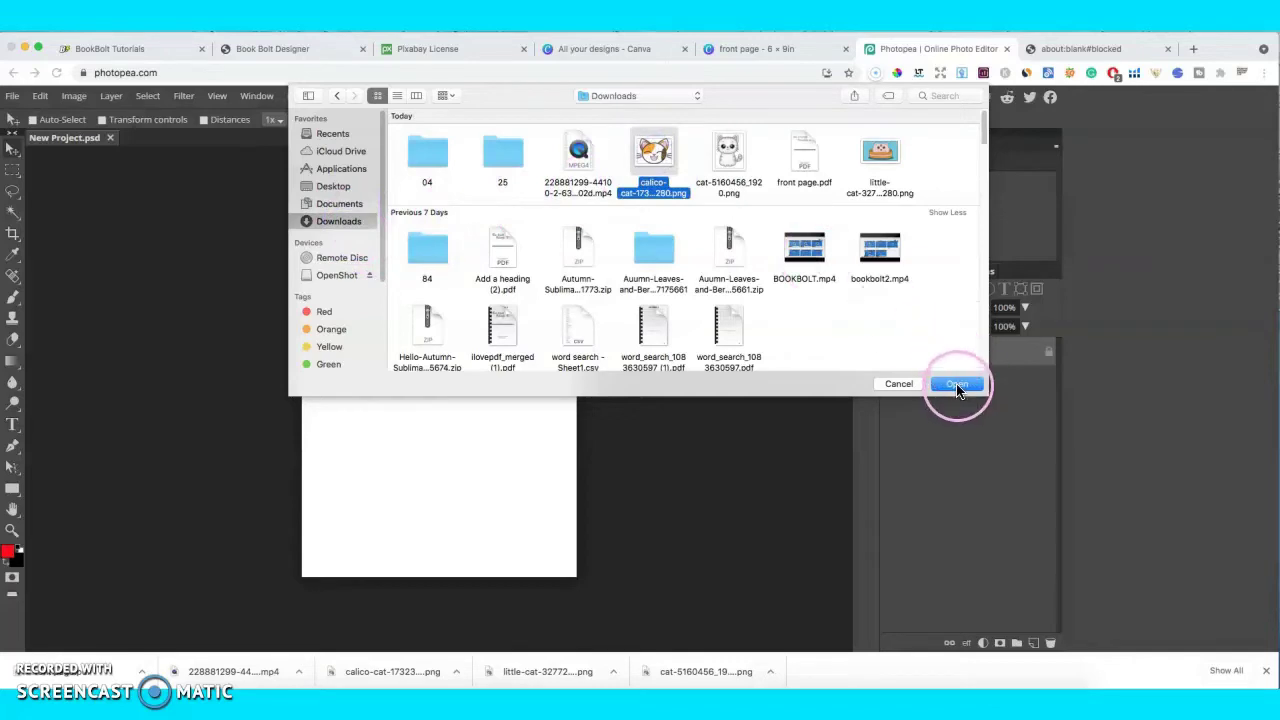
pyautogui.click(405, 387)
pyautogui.click(413, 357)
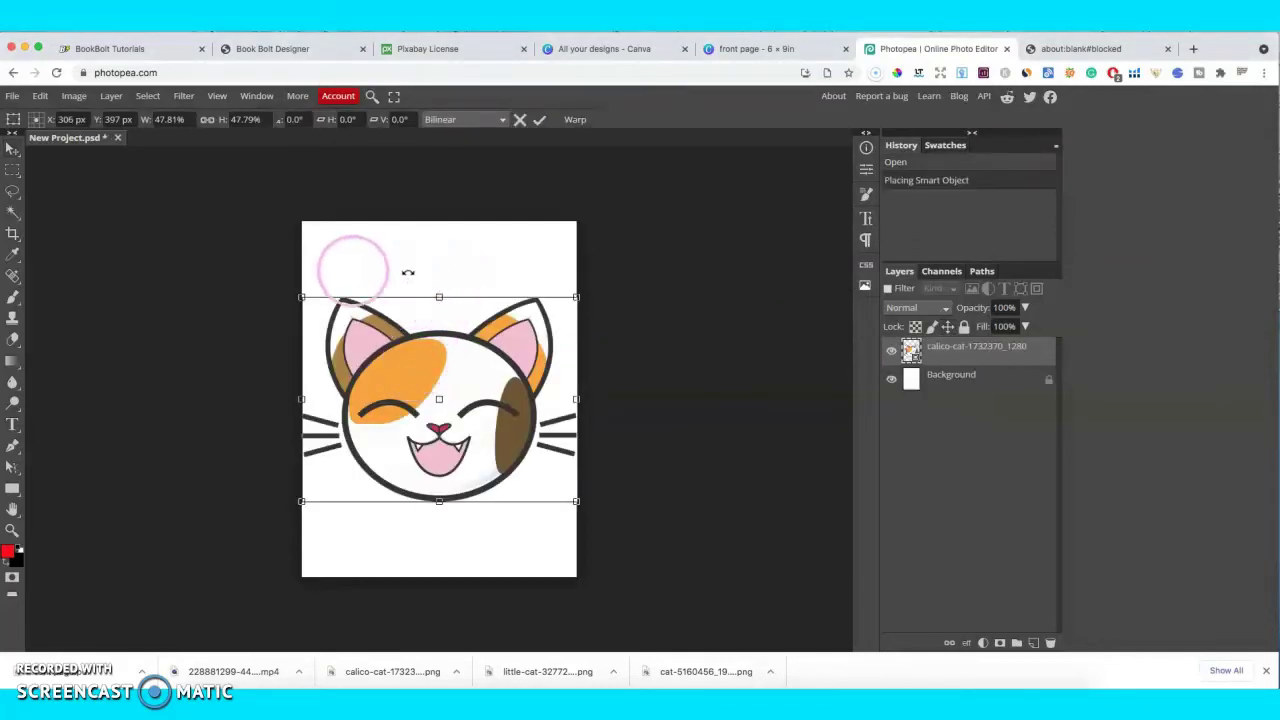
# - Bring up the Image > Adjustments menu for the calico cat layer
pyautogui.click(73, 98)
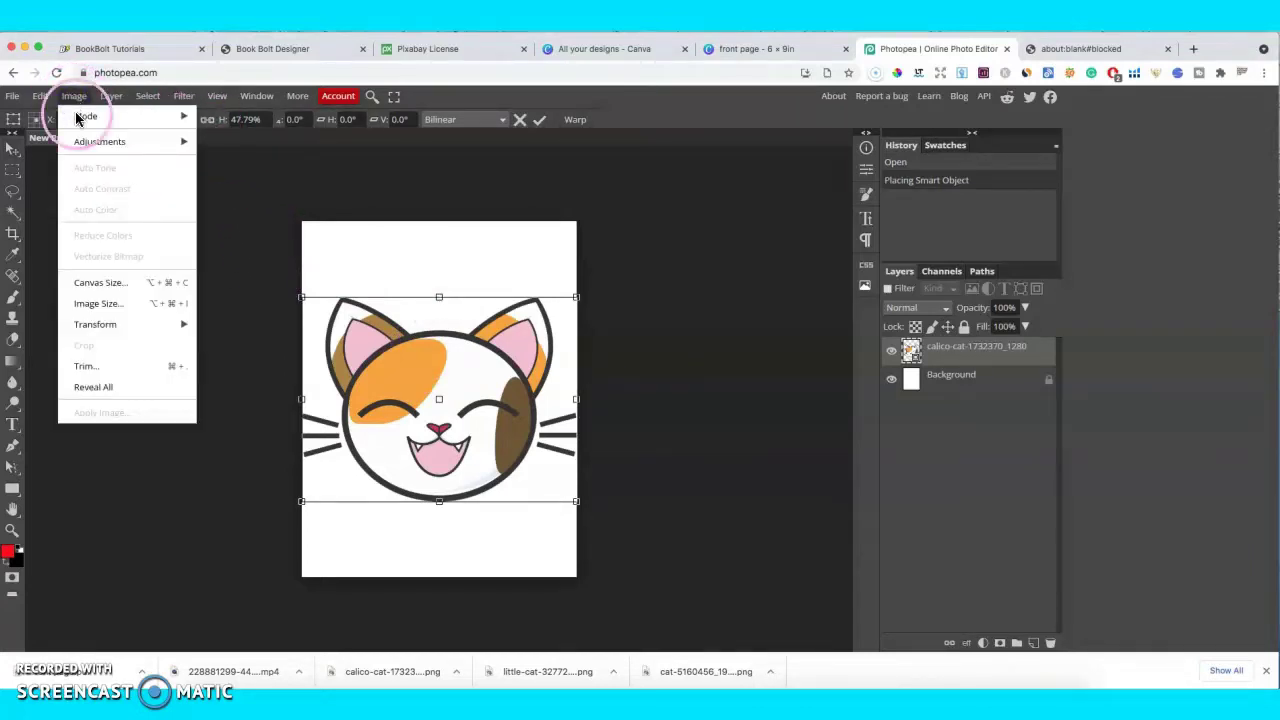
pyautogui.moveTo(109, 326)
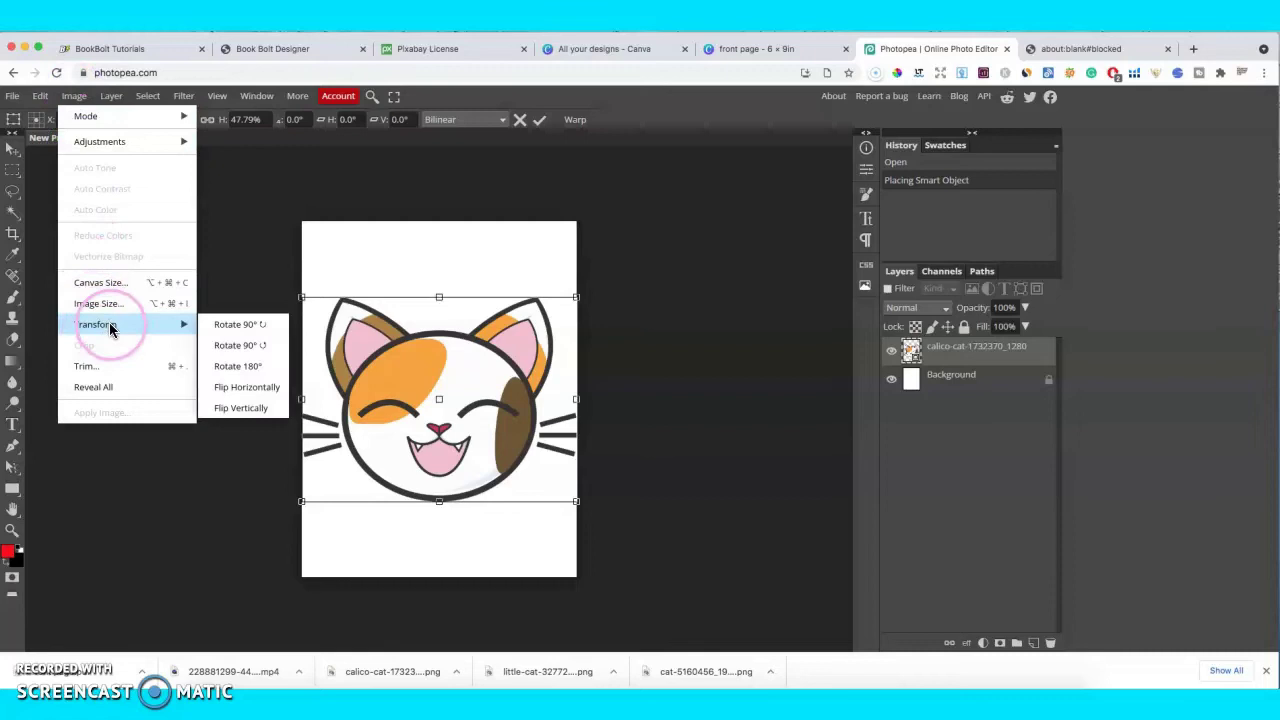
pyautogui.moveTo(130, 149)
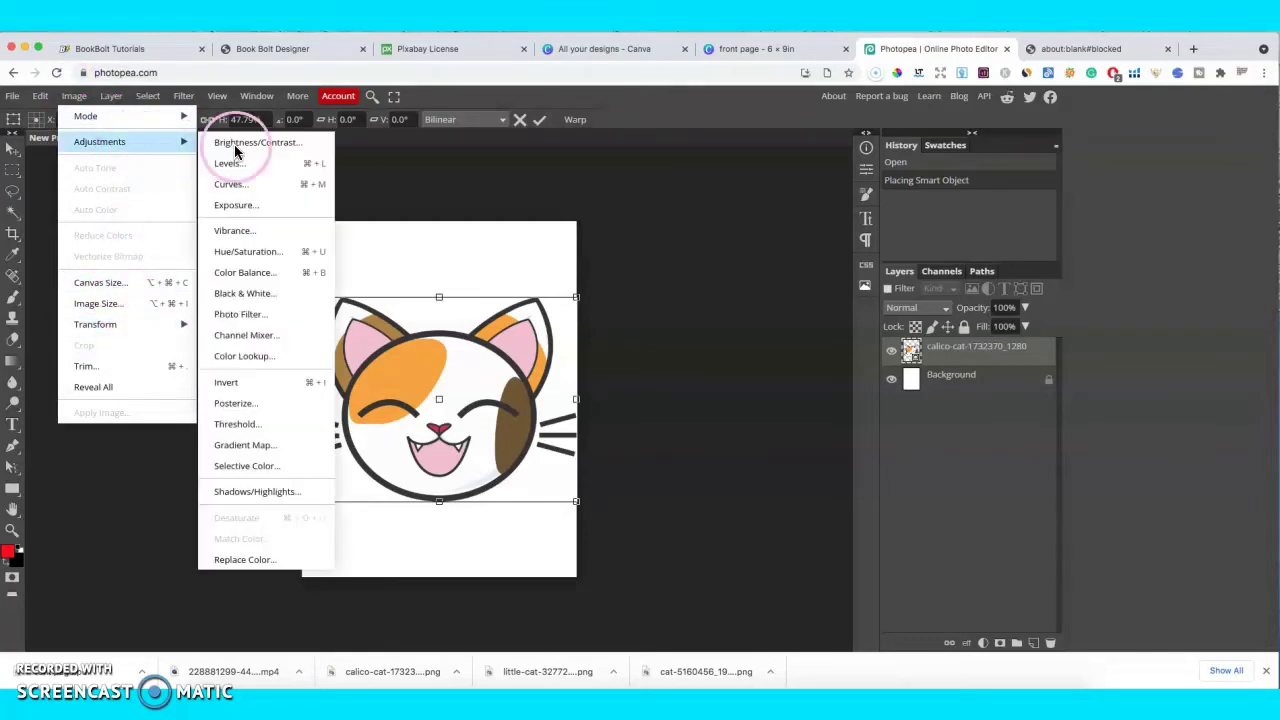
# - Apply a colorized Black & White conversion with every colour slider pushed near 300
pyautogui.click(264, 294)
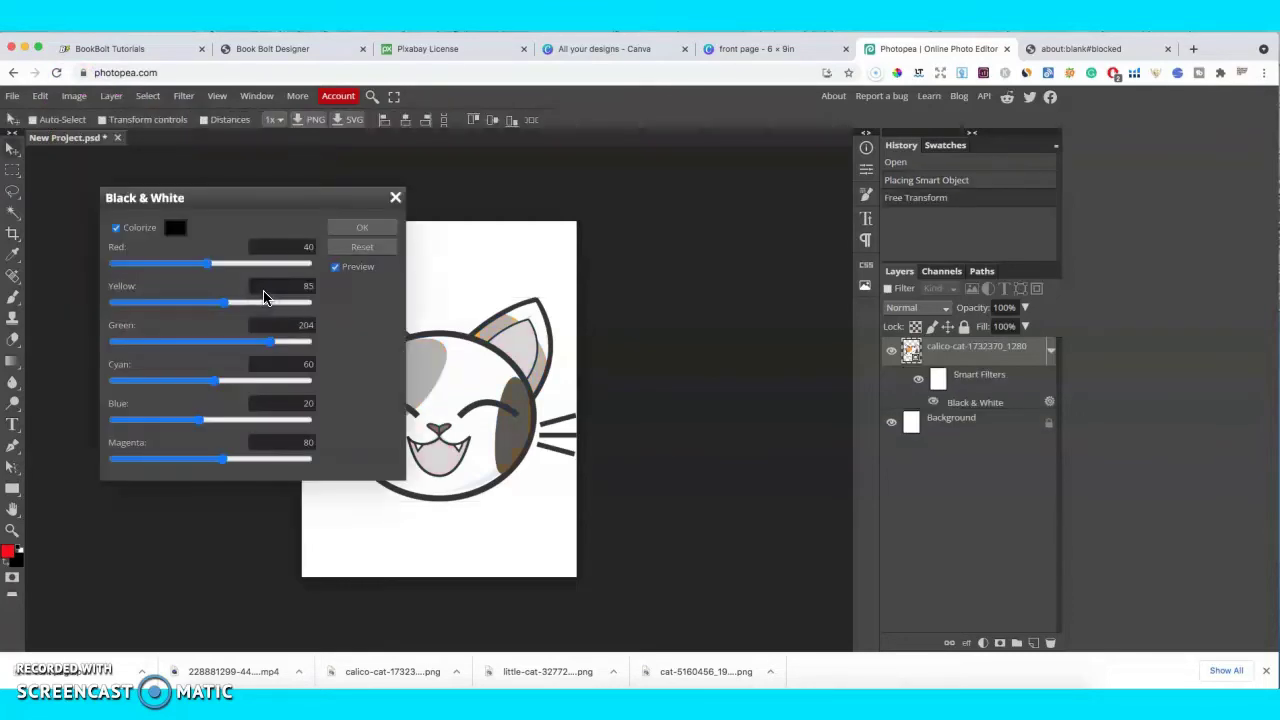
pyautogui.moveTo(309, 200); pyautogui.dragTo(234, 206)
pyautogui.moveTo(128, 274); pyautogui.dragTo(229, 271)
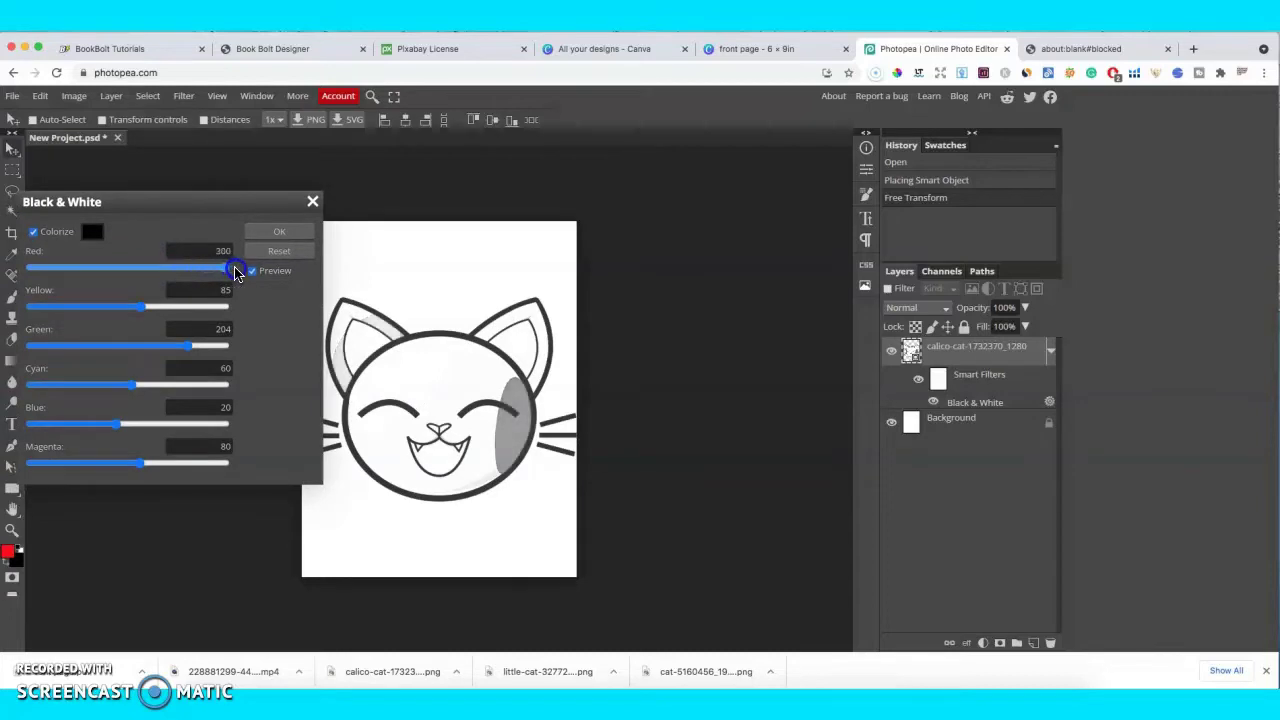
pyautogui.moveTo(143, 306); pyautogui.dragTo(237, 310)
pyautogui.moveTo(183, 341); pyautogui.dragTo(222, 349)
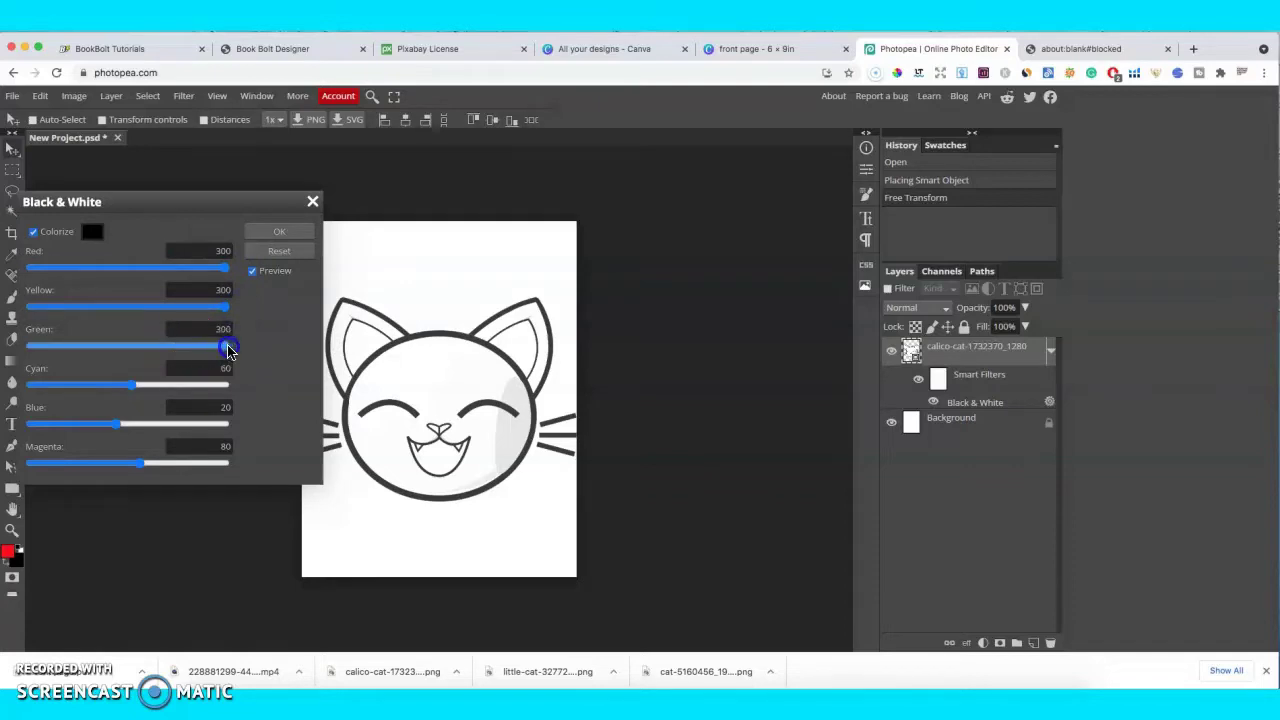
pyautogui.moveTo(131, 385); pyautogui.dragTo(233, 389)
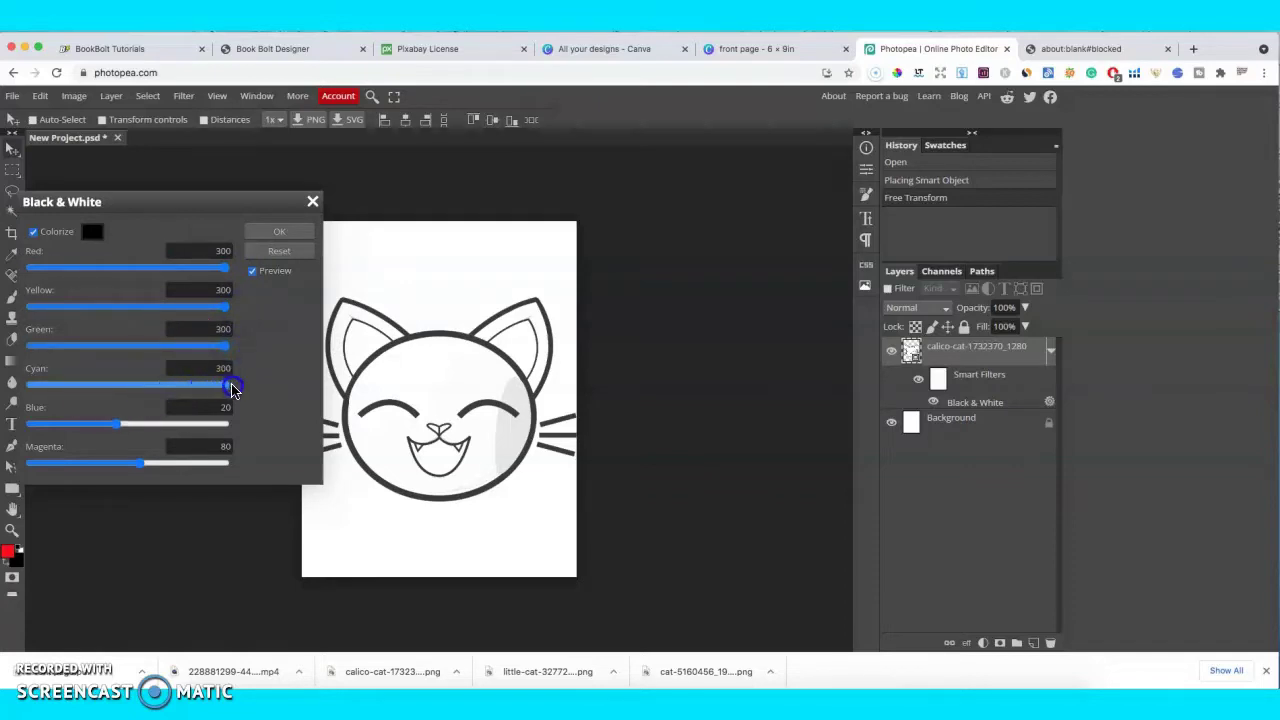
pyautogui.moveTo(120, 426); pyautogui.dragTo(223, 426)
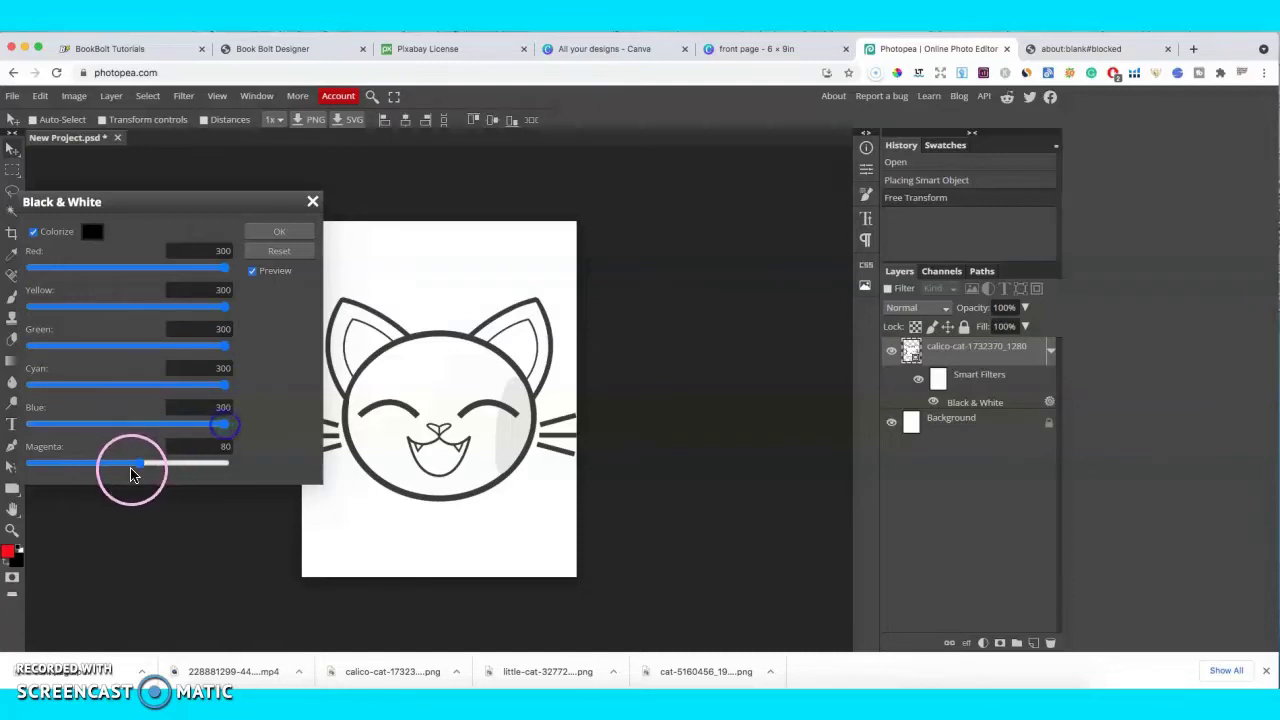
pyautogui.moveTo(131, 473); pyautogui.dragTo(218, 465)
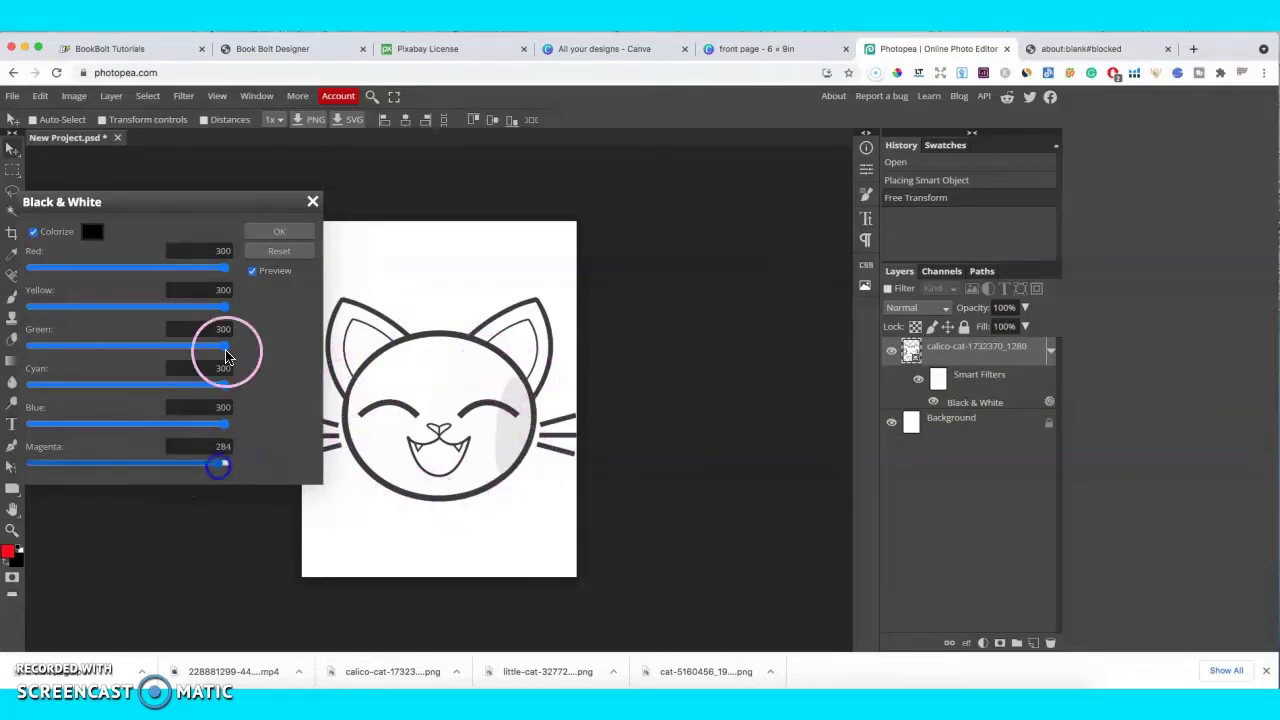
pyautogui.click(279, 232)
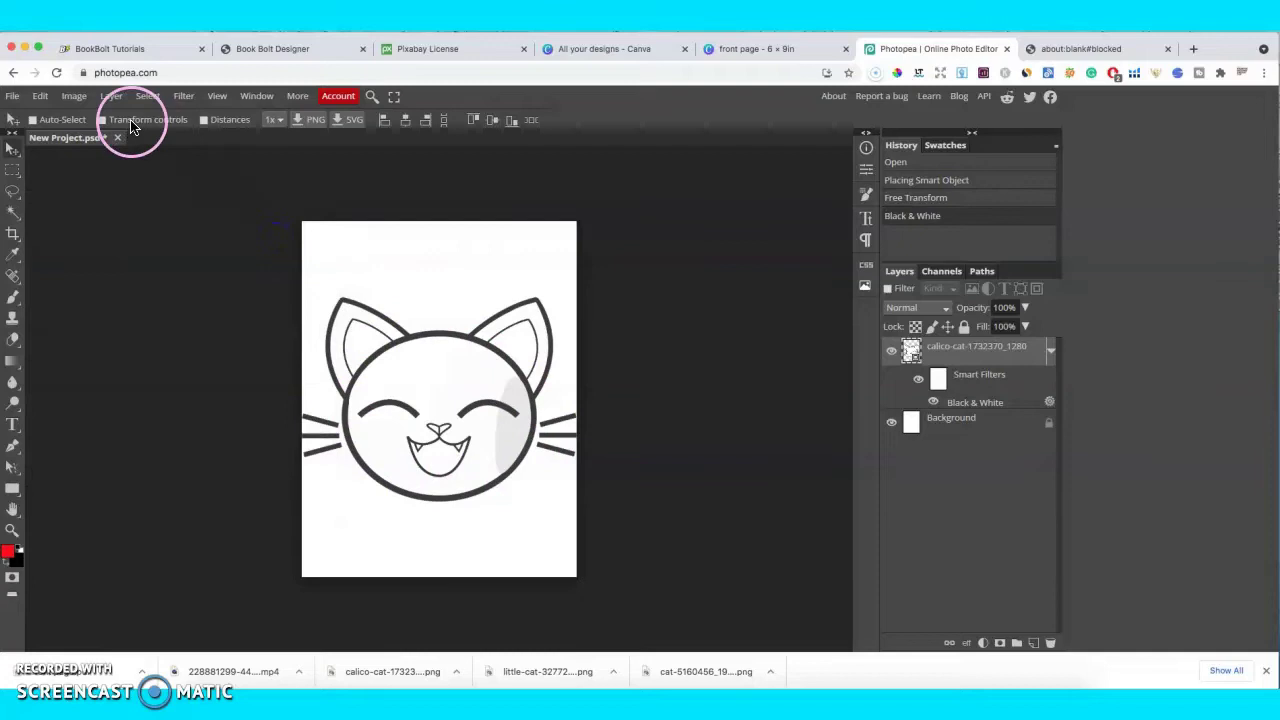
# - Apply Hue/Saturation with hue -13, saturation 11 and lightness 10 to the cat drawing
pyautogui.click(74, 96)
pyautogui.moveTo(100, 141)
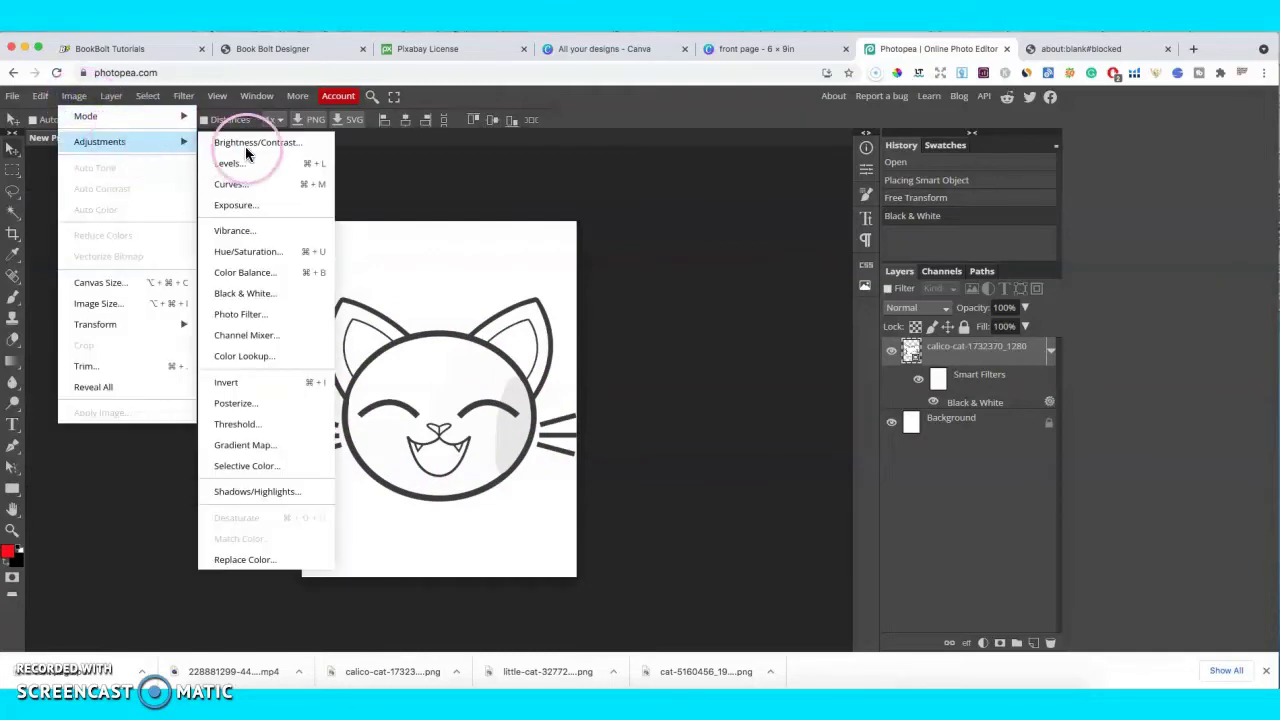
pyautogui.click(265, 256)
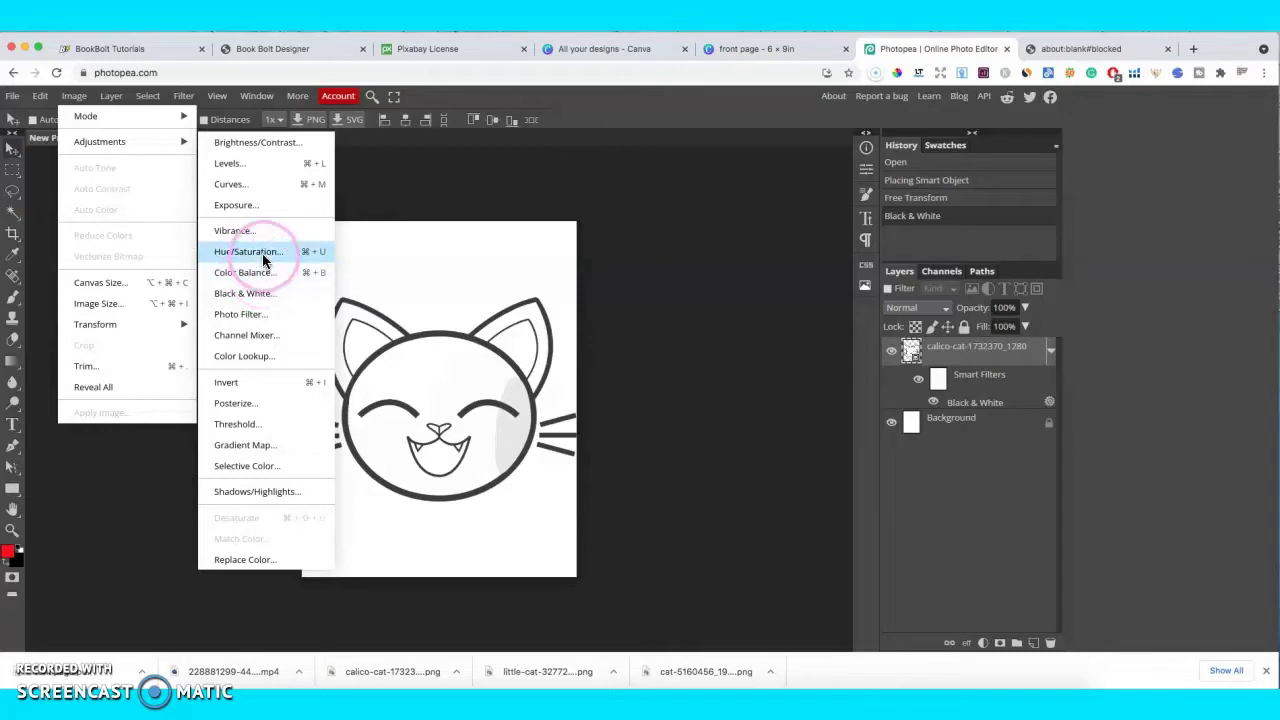
pyautogui.click(210, 270)
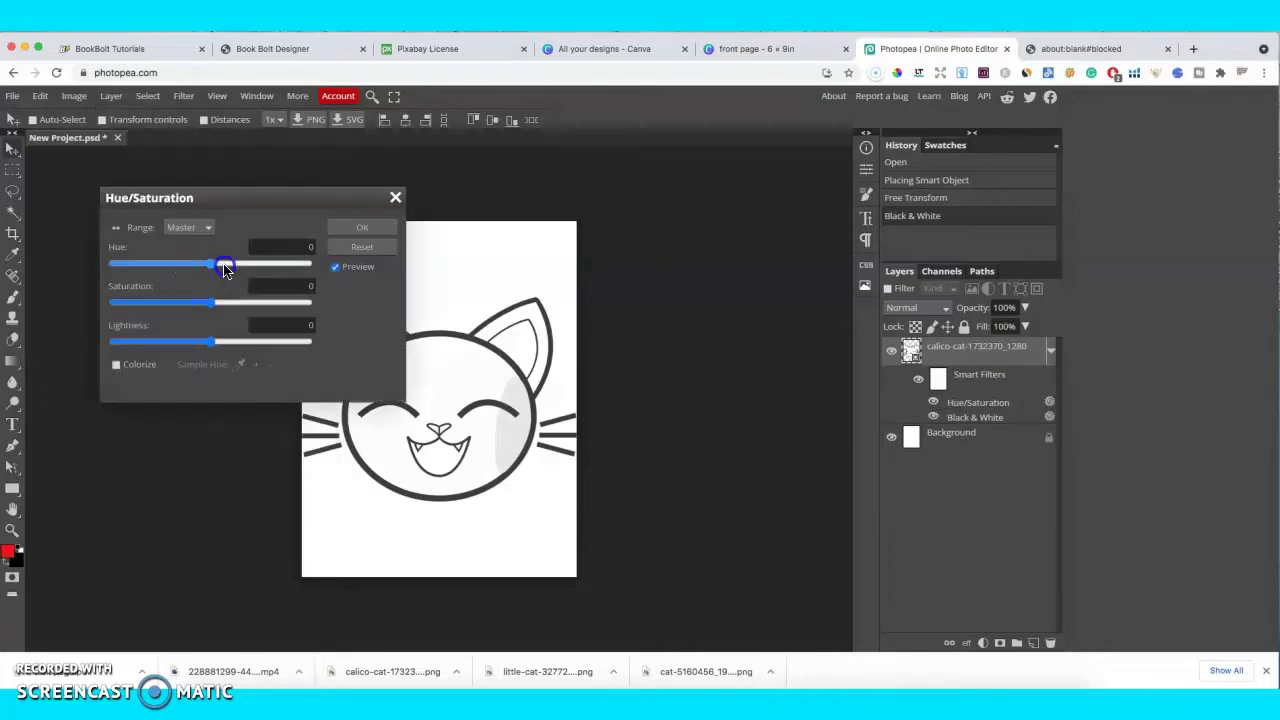
pyautogui.moveTo(224, 268); pyautogui.dragTo(303, 270)
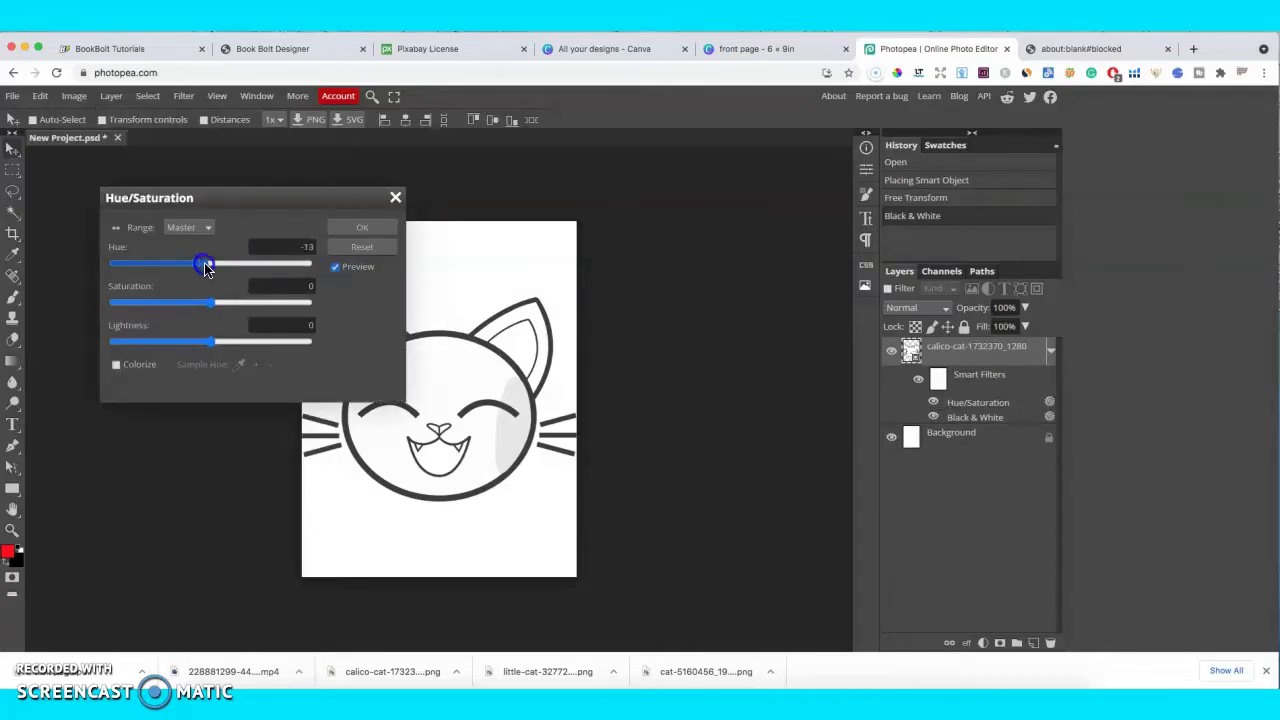
pyautogui.moveTo(211, 302); pyautogui.dragTo(229, 343)
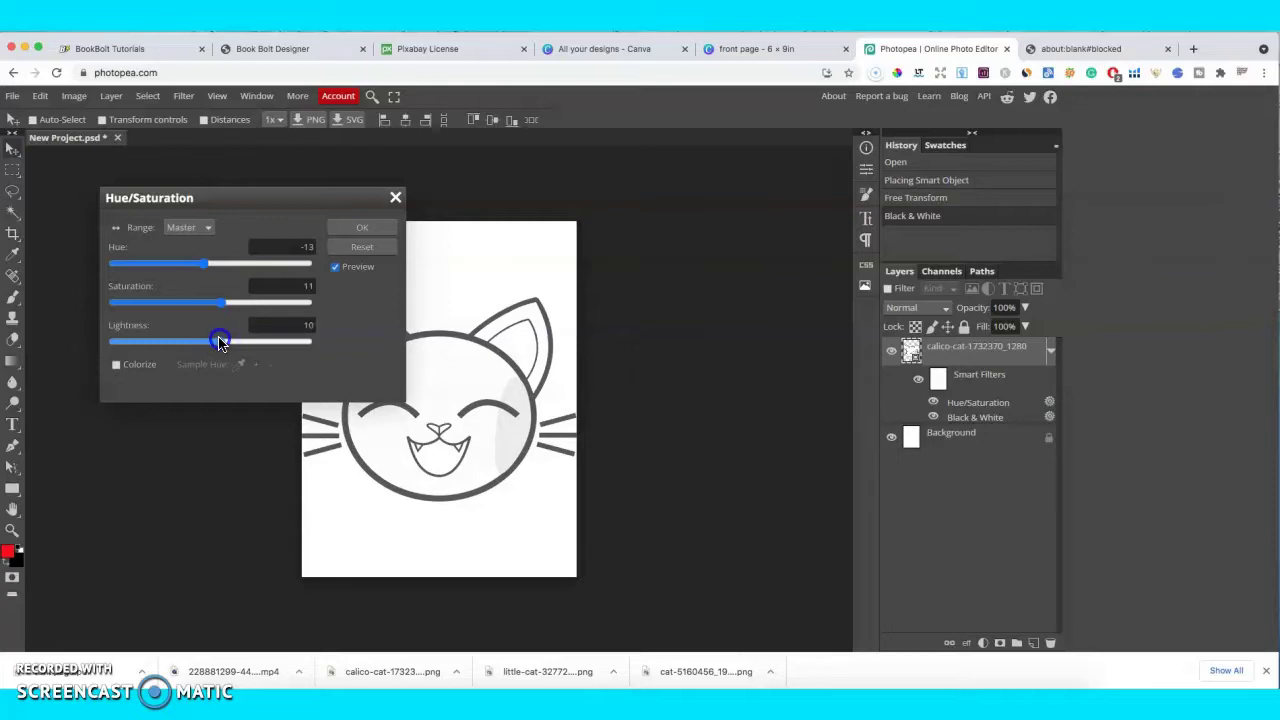
pyautogui.click(345, 228)
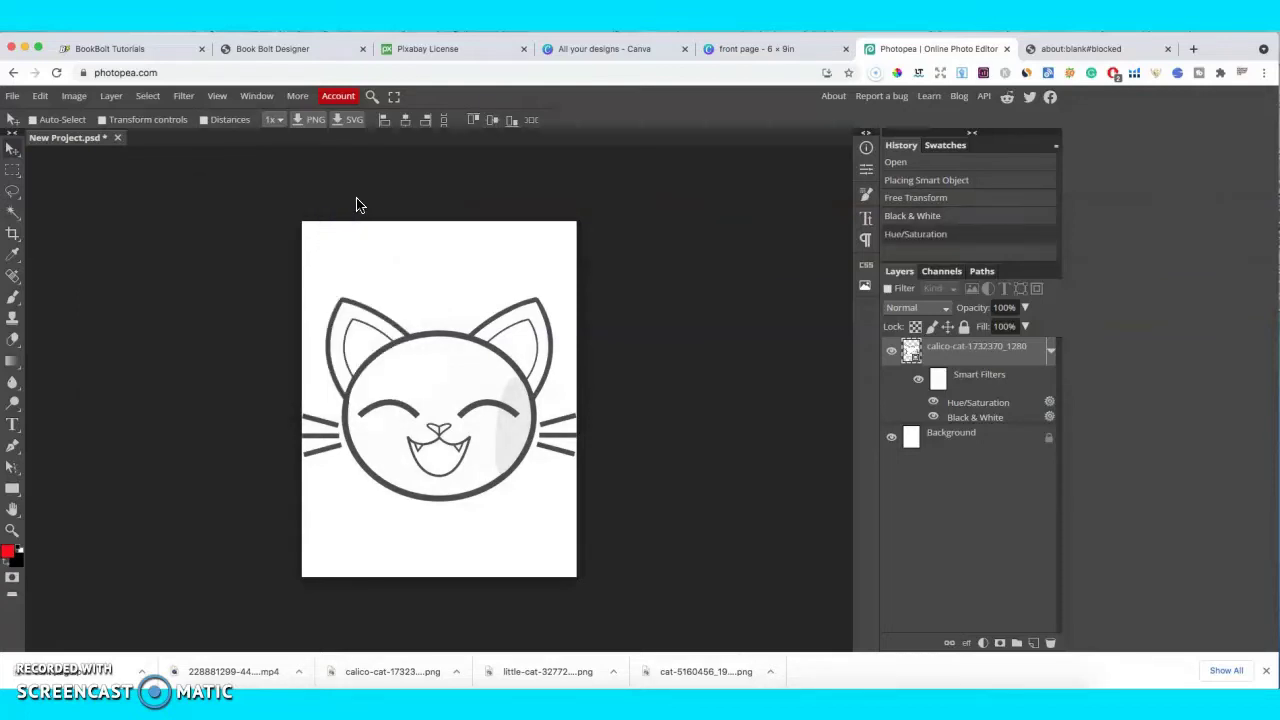
pyautogui.click(305, 123)
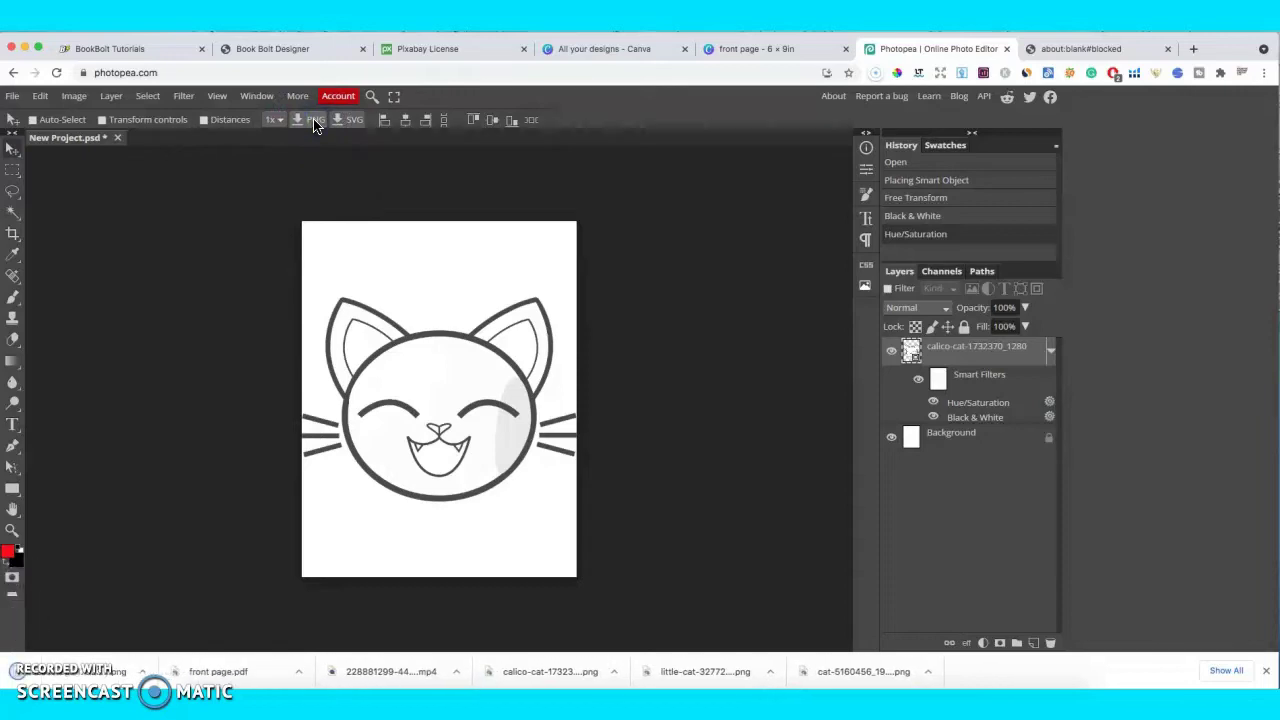
# - Export the calico page as PNG, then place the little cat on a new 8.5×11 page
pyautogui.click(285, 112)
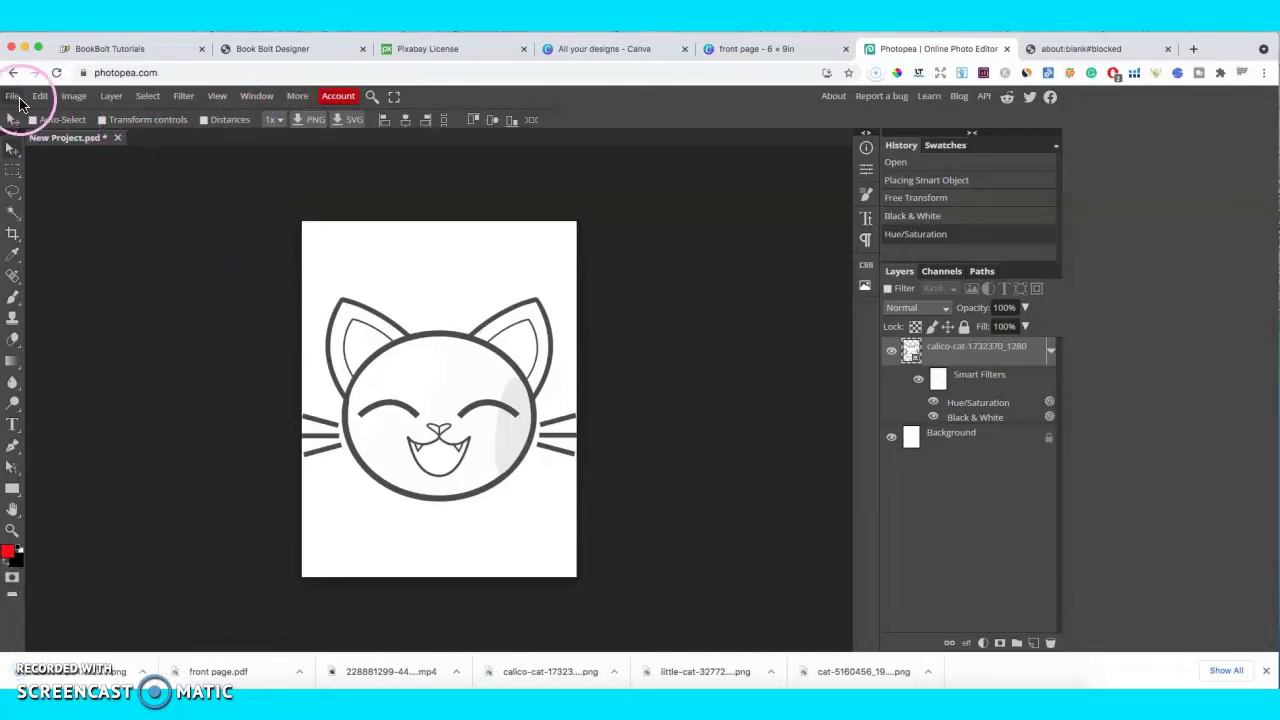
pyautogui.click(16, 98)
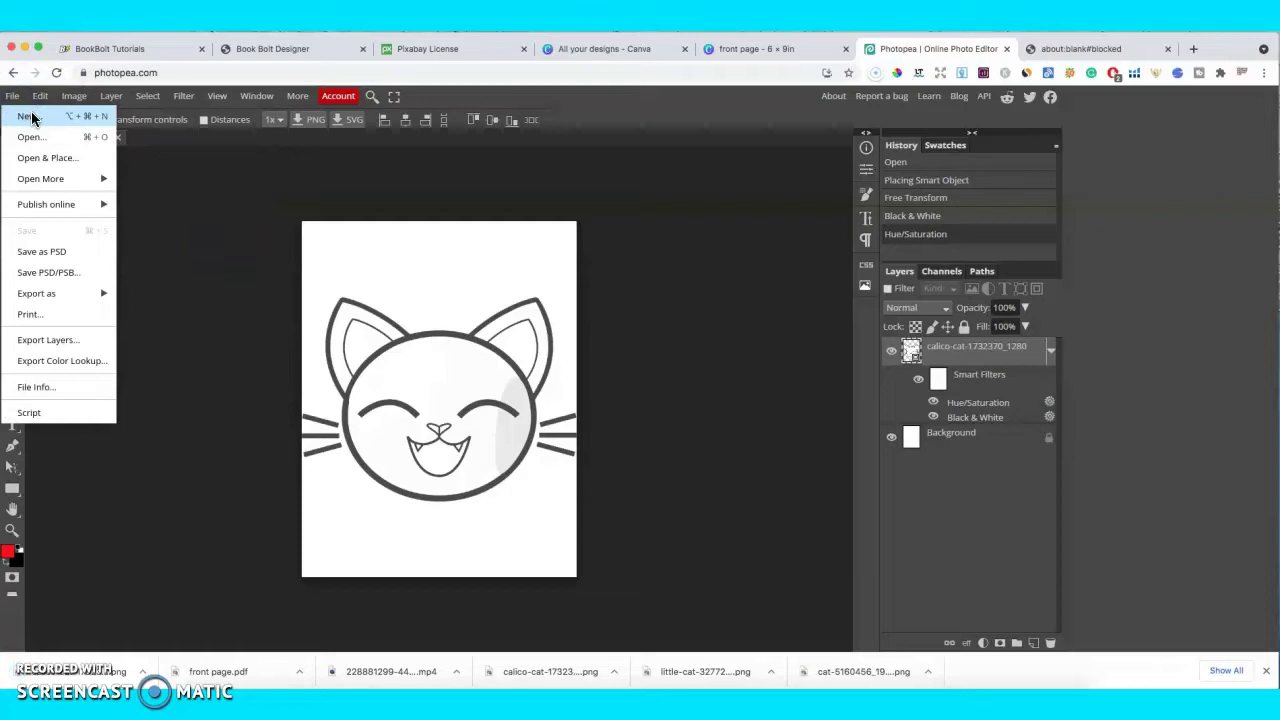
pyautogui.click(32, 118)
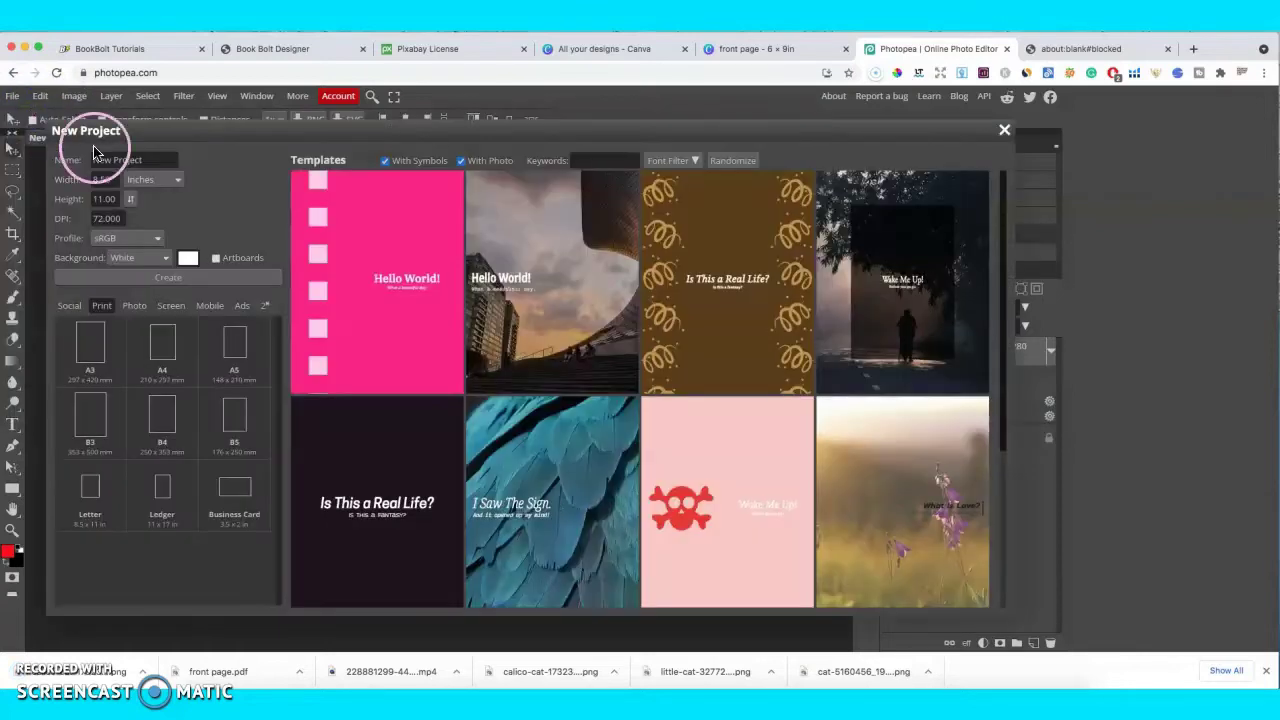
pyautogui.click(184, 262)
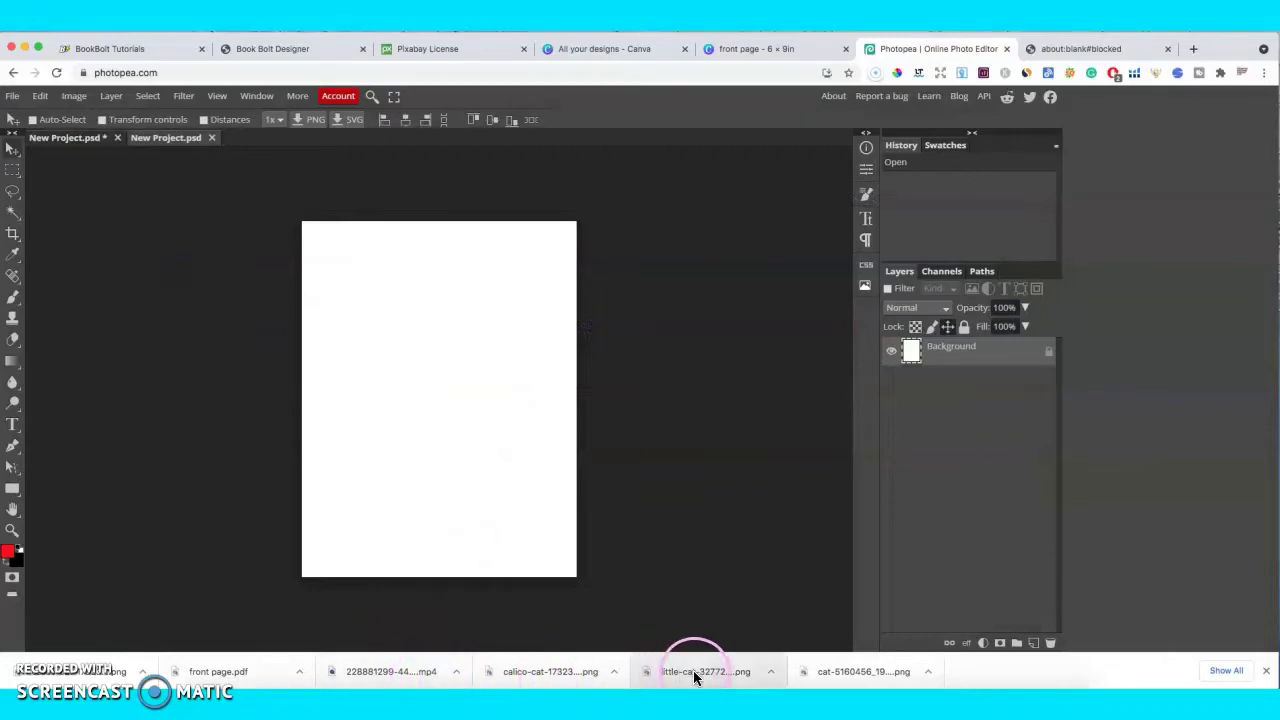
pyautogui.moveTo(694, 677); pyautogui.dragTo(420, 334)
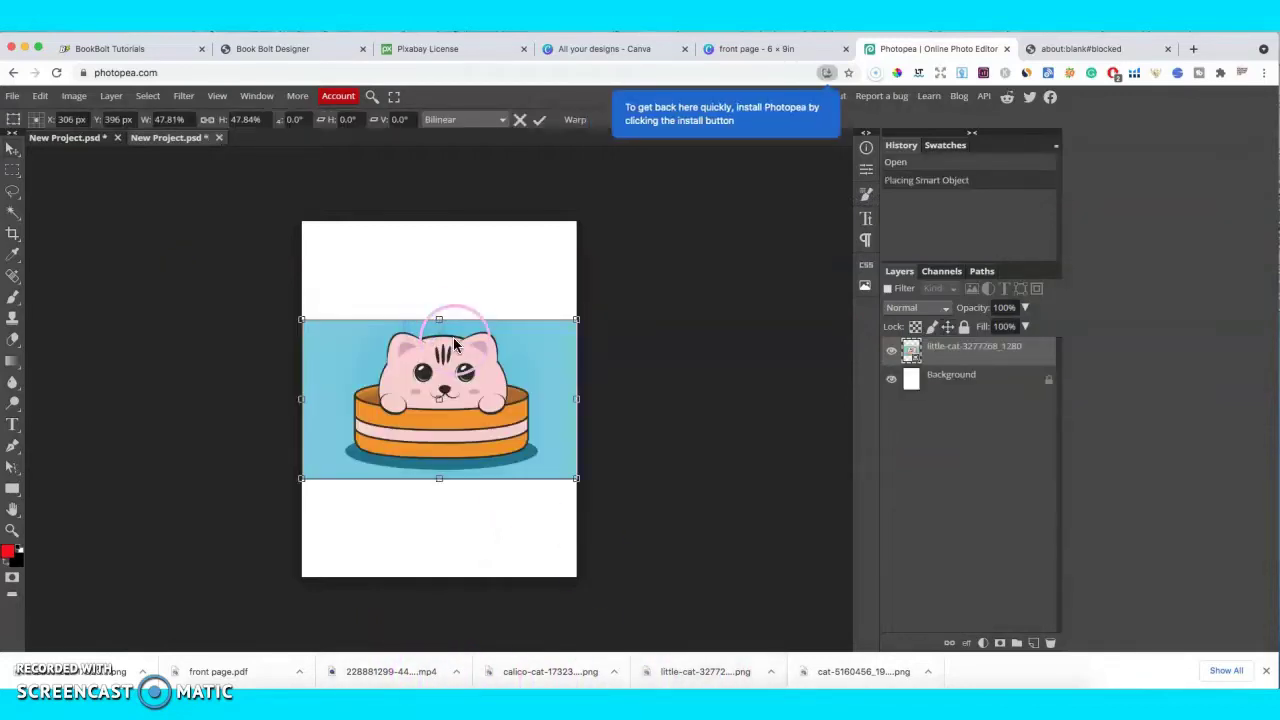
pyautogui.click(420, 428)
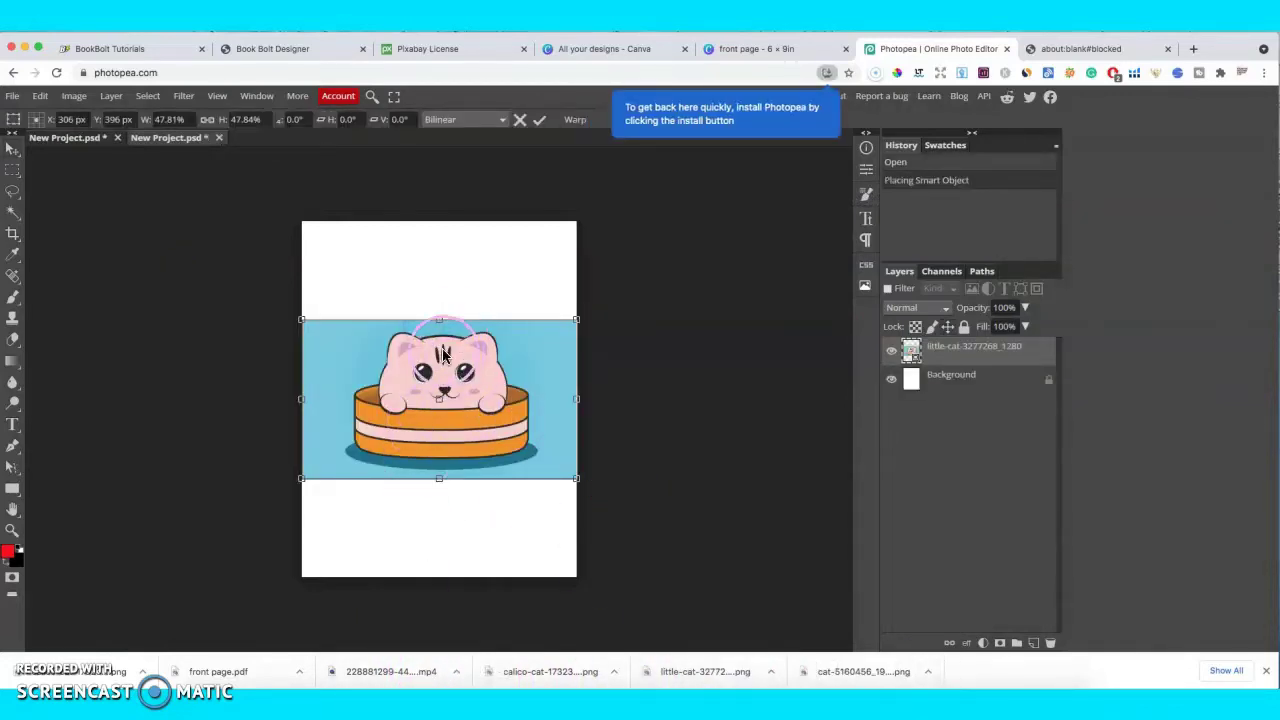
# - Convert the little cat to Black & White (Red 233, Yellow 75, Green 204) and export PNG
pyautogui.click(75, 97)
pyautogui.moveTo(112, 142)
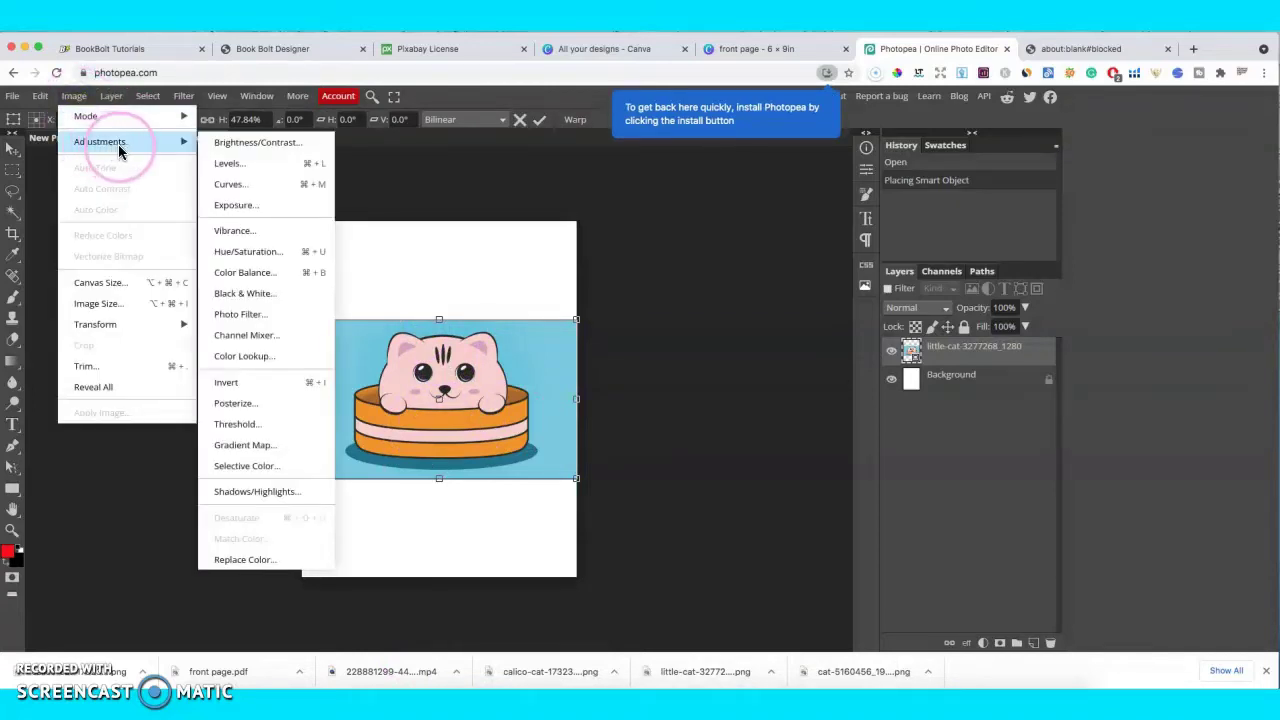
pyautogui.click(266, 294)
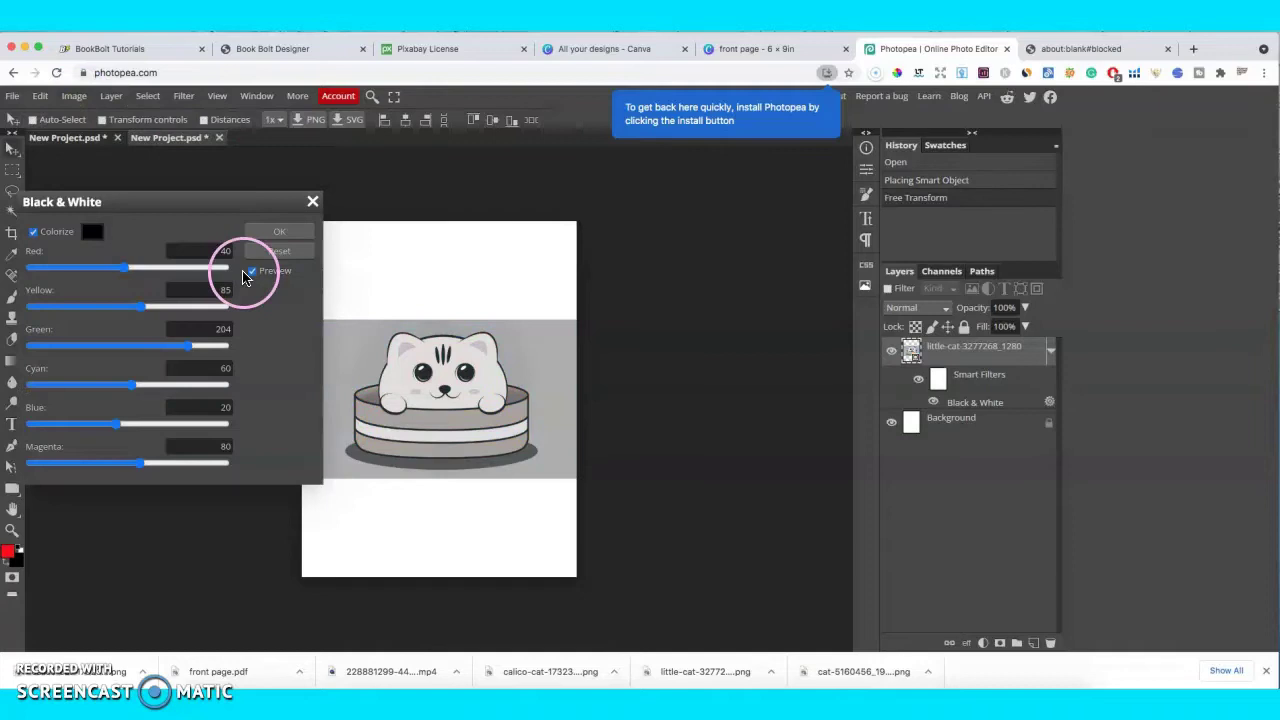
pyautogui.moveTo(123, 267); pyautogui.dragTo(174, 274)
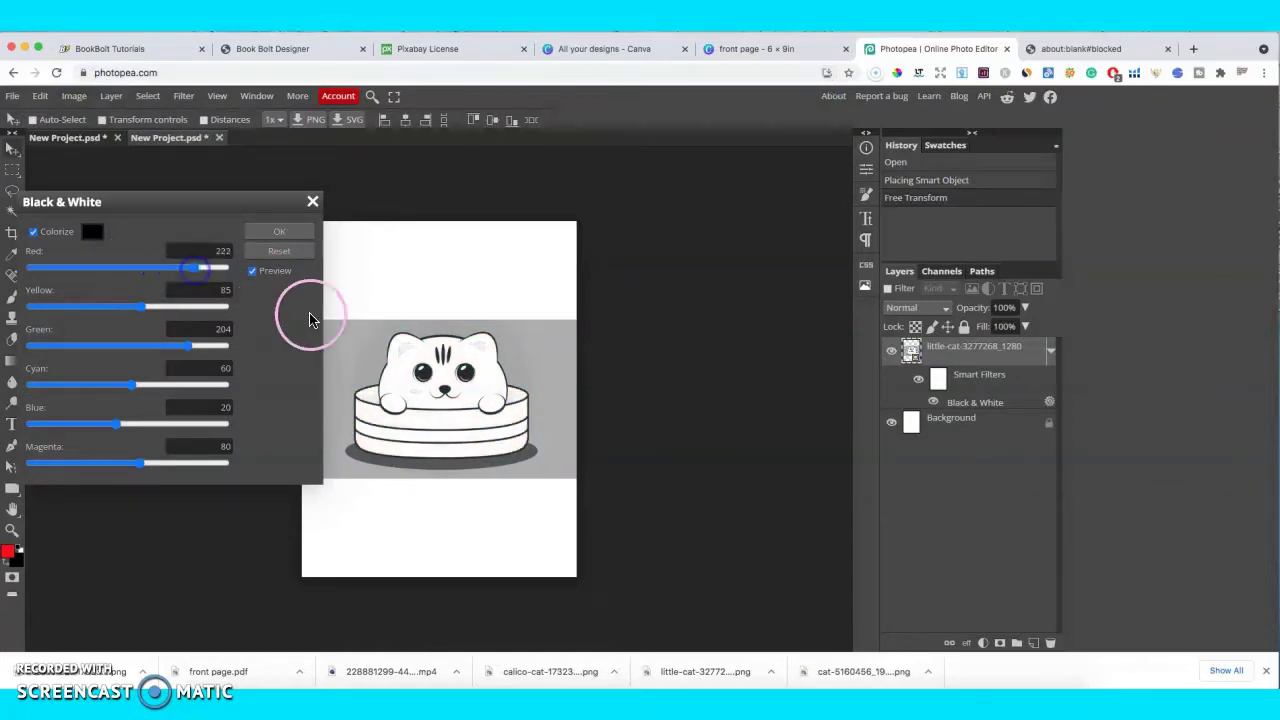
pyautogui.moveTo(209, 280); pyautogui.dragTo(208, 275)
pyautogui.moveTo(146, 305)
pyautogui.mouseDown()
pyautogui.moveTo(169, 313)
pyautogui.moveTo(97, 309)
pyautogui.moveTo(138, 316)
pyautogui.mouseUp()
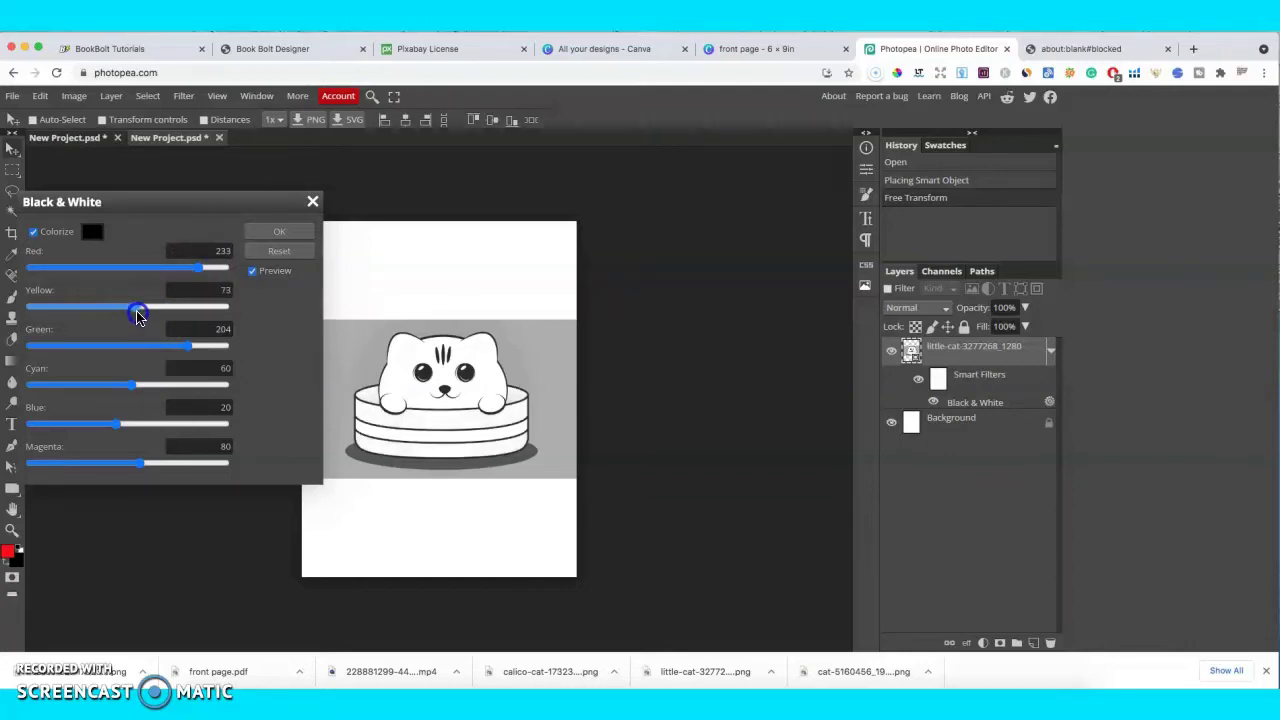
pyautogui.click(262, 232)
pyautogui.click(310, 121)
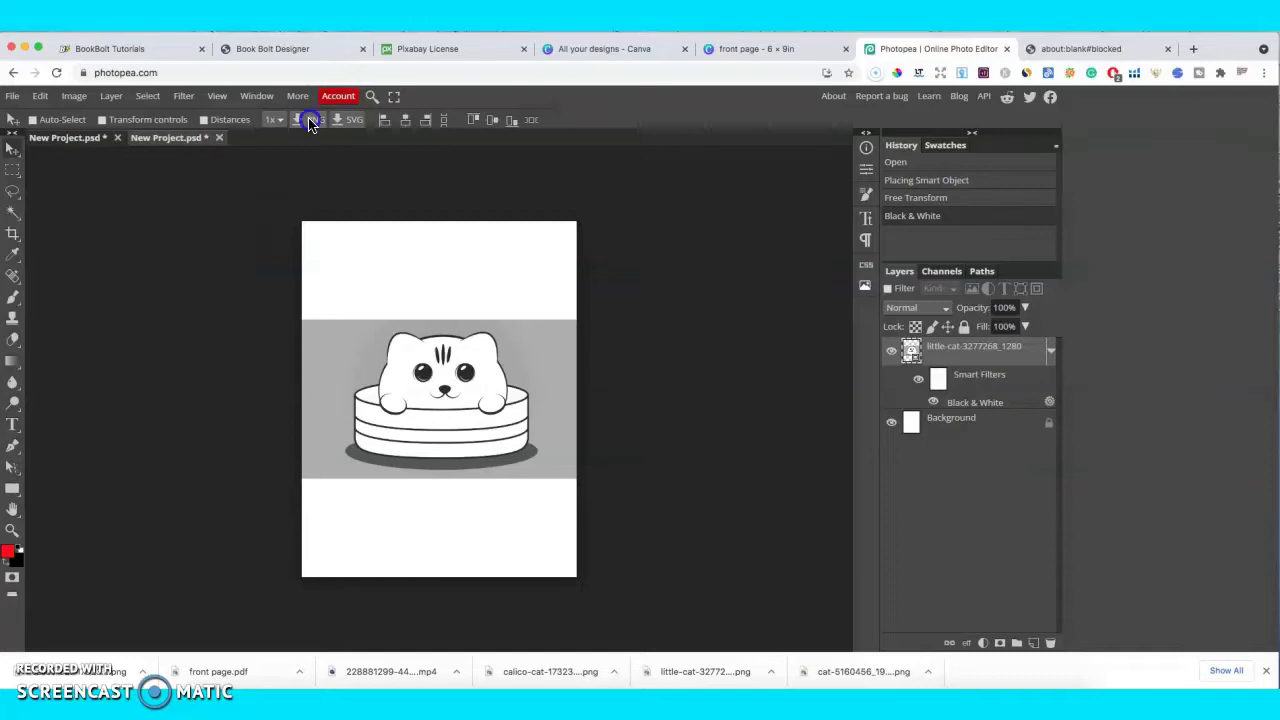
pyautogui.click(318, 160)
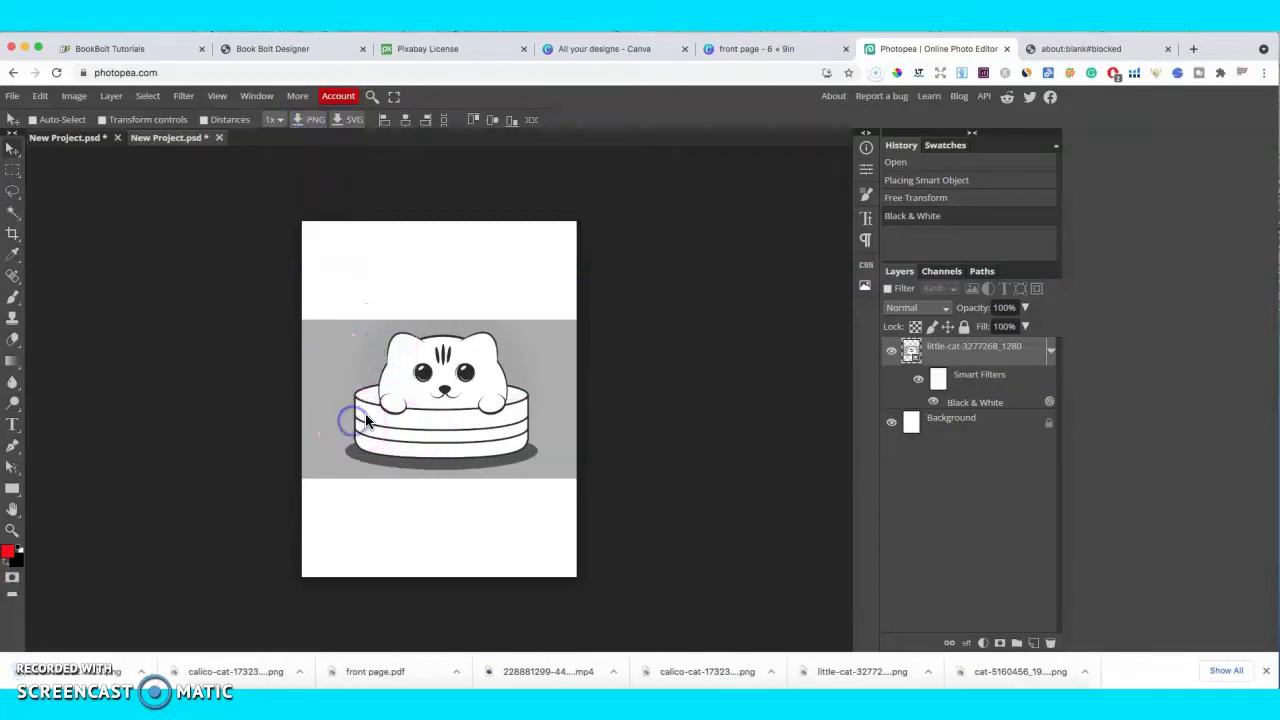
# - Place cat-5160456_1920 on a third blank 8.5×11 page and call up Black & White
pyautogui.click(40, 96)
pyautogui.click(13, 96)
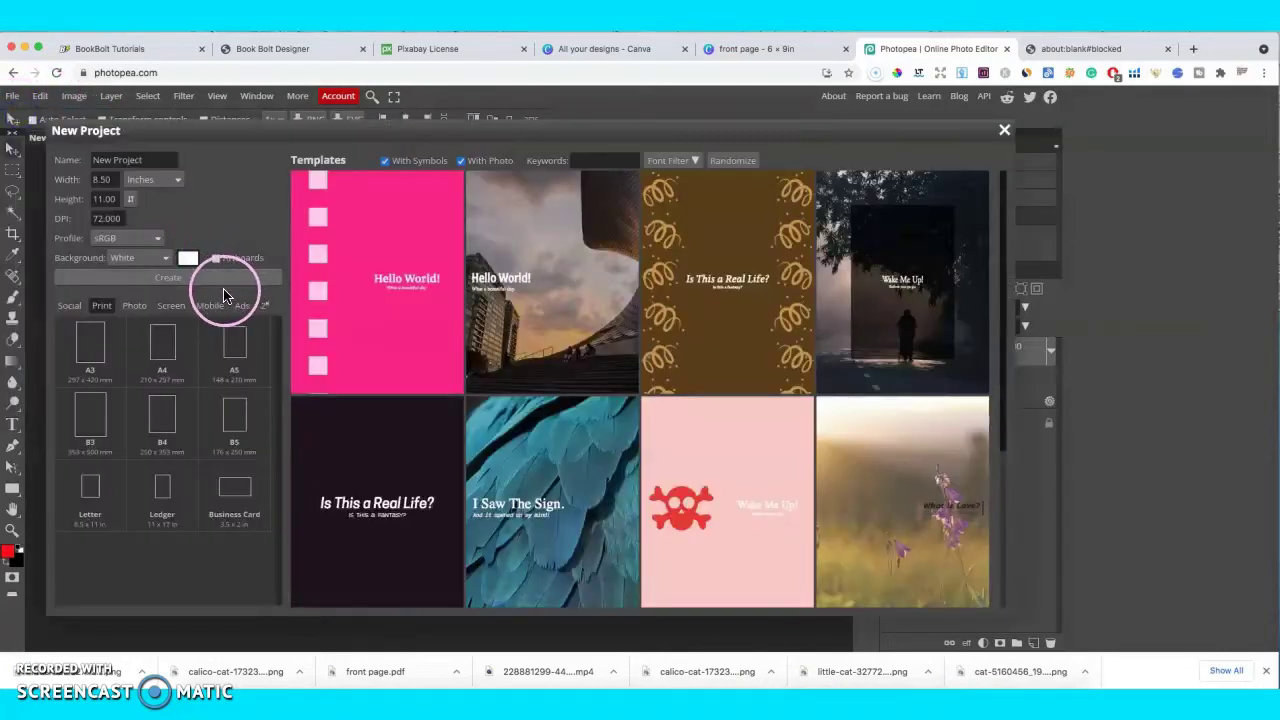
pyautogui.click(217, 286)
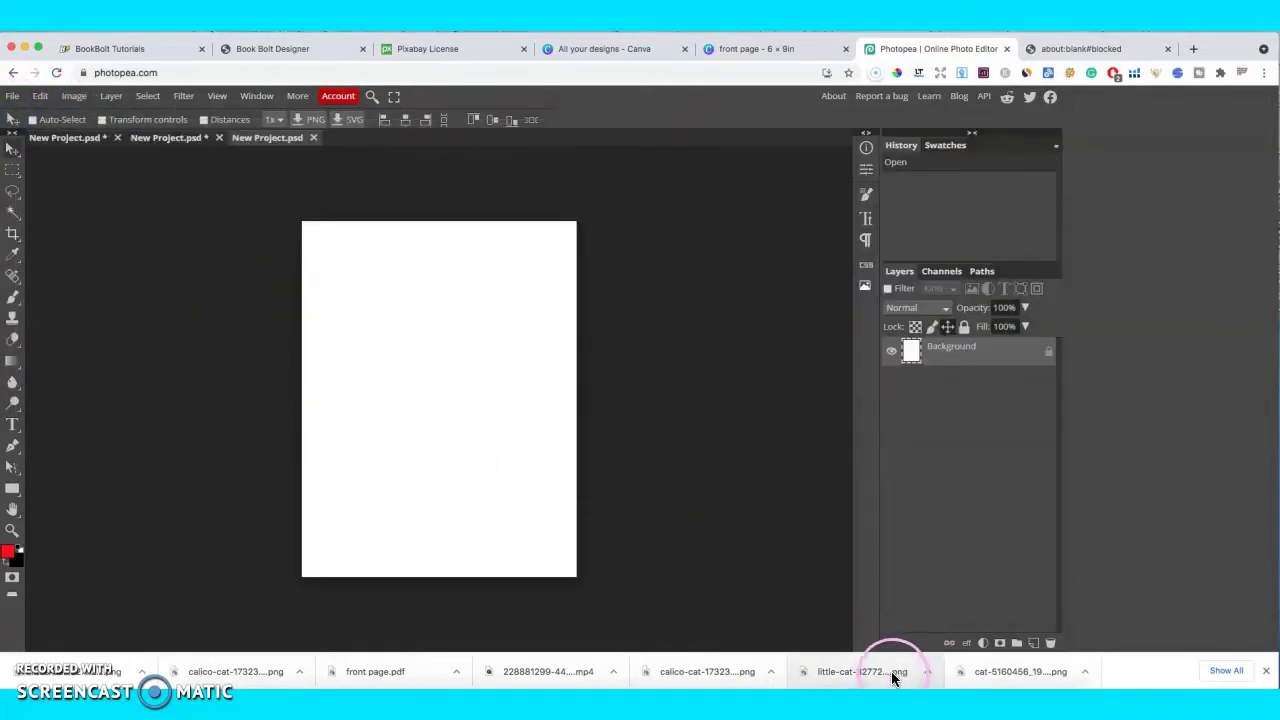
pyautogui.moveTo(1022, 676); pyautogui.dragTo(389, 346)
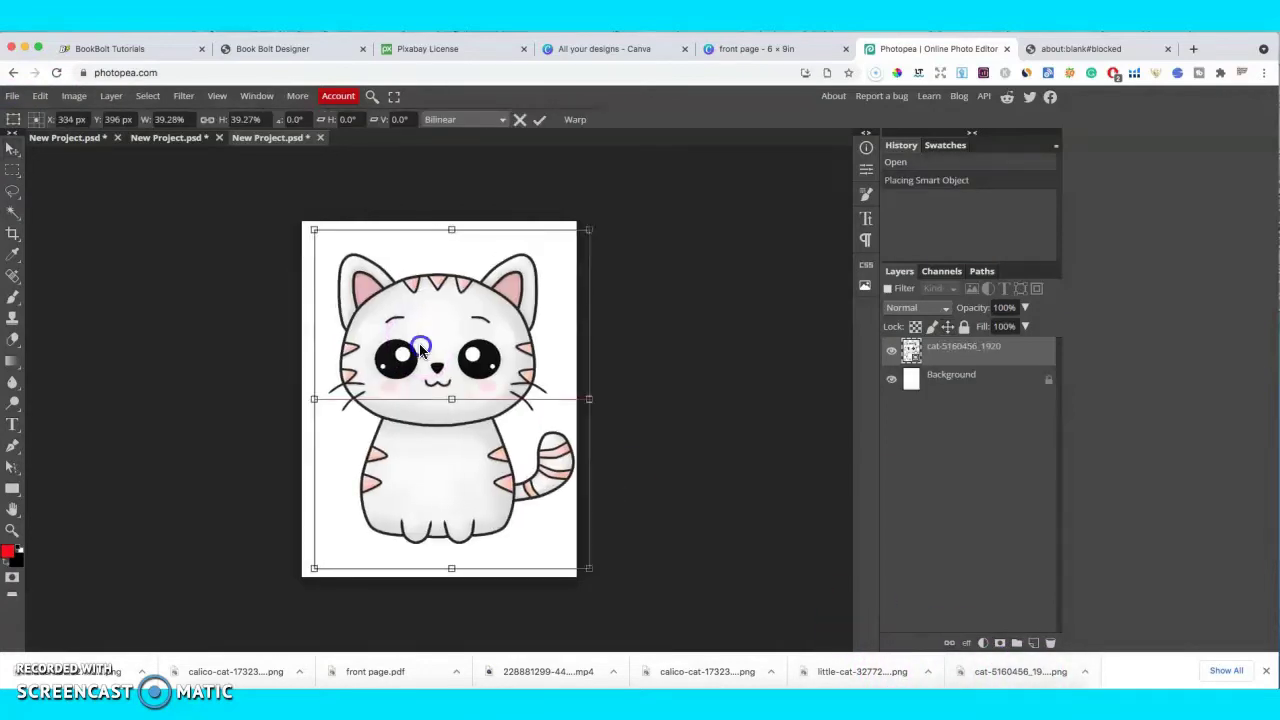
pyautogui.click(74, 97)
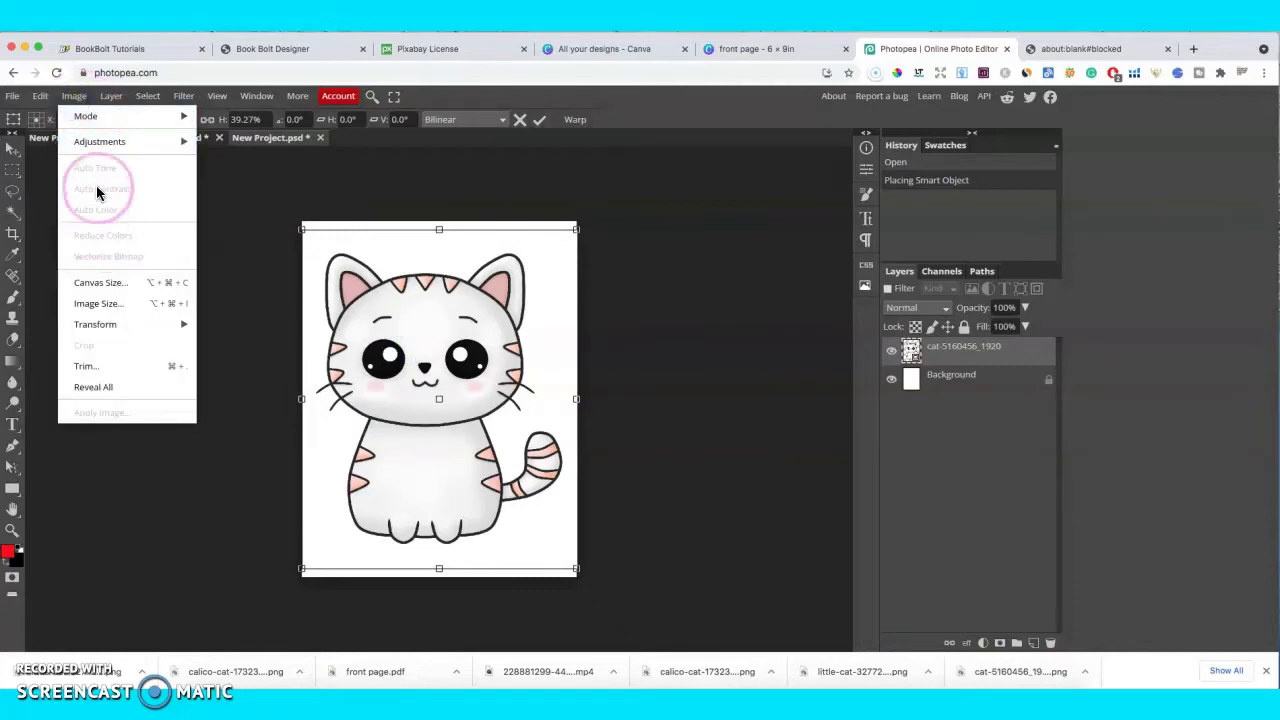
pyautogui.click(131, 143)
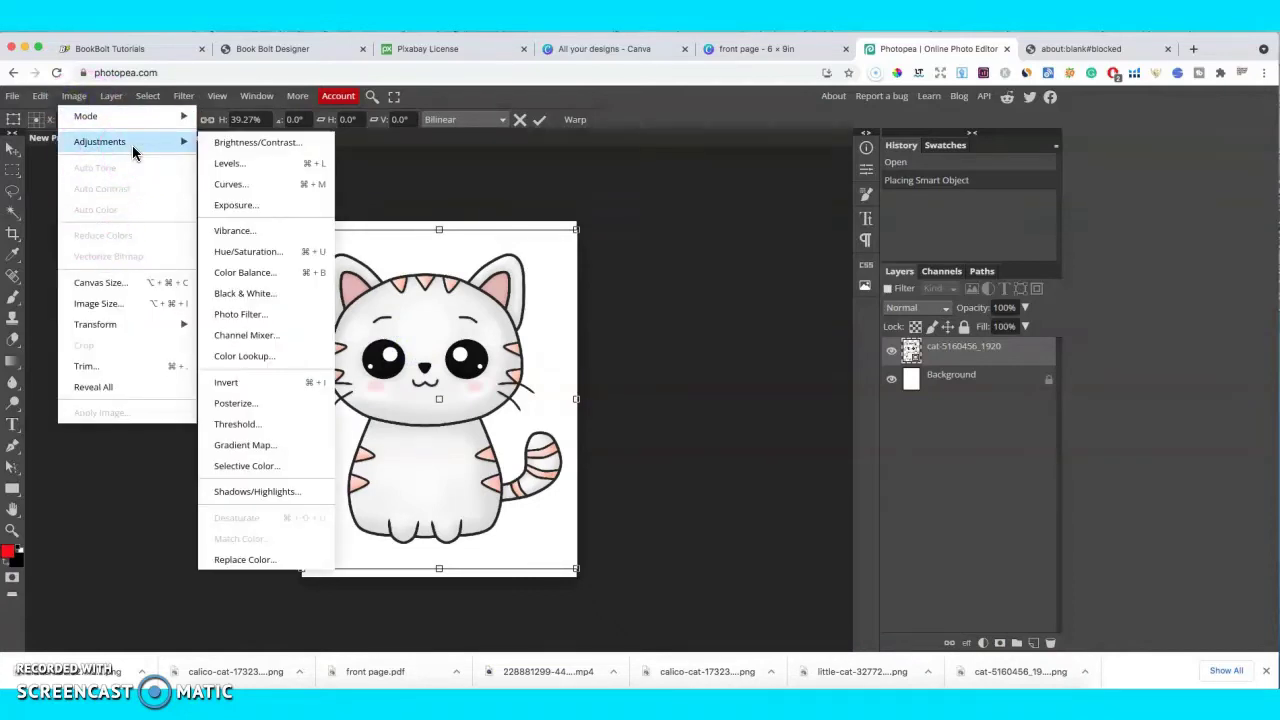
pyautogui.click(257, 279)
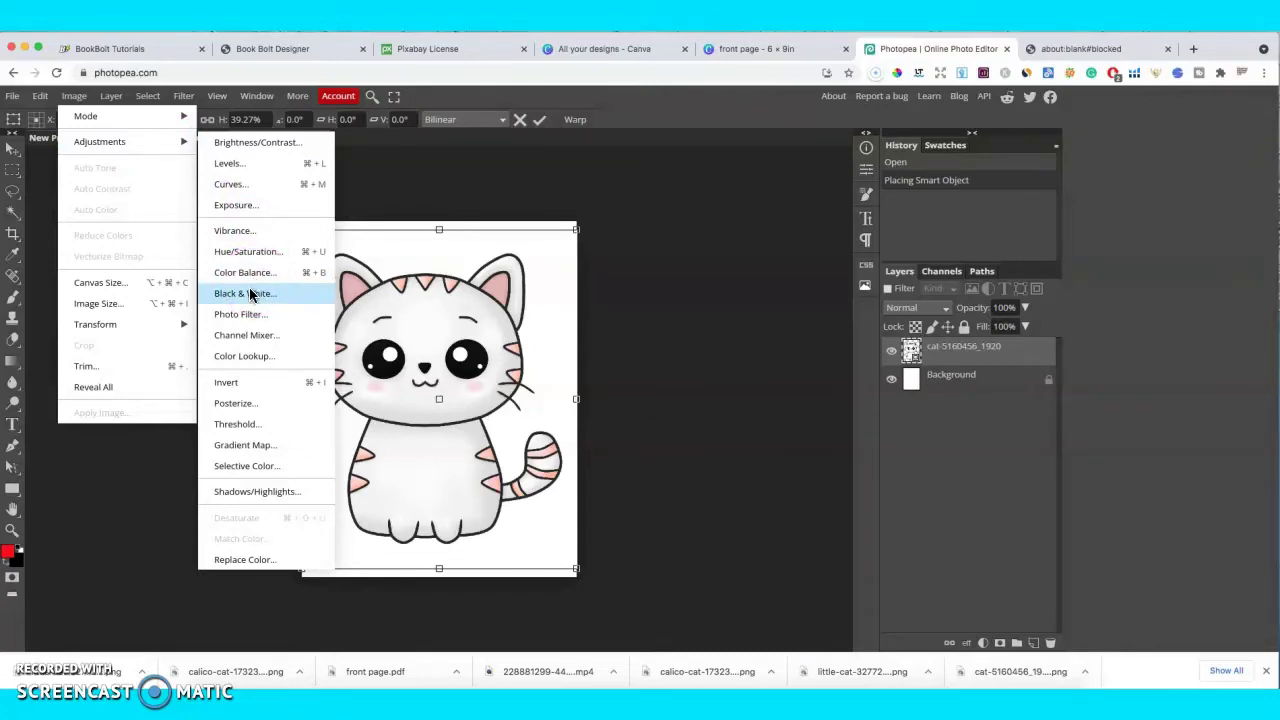
# - Tune the striped cat's Black & White sliders, lightening the red, yellow, green and cyan tones
pyautogui.click(249, 300)
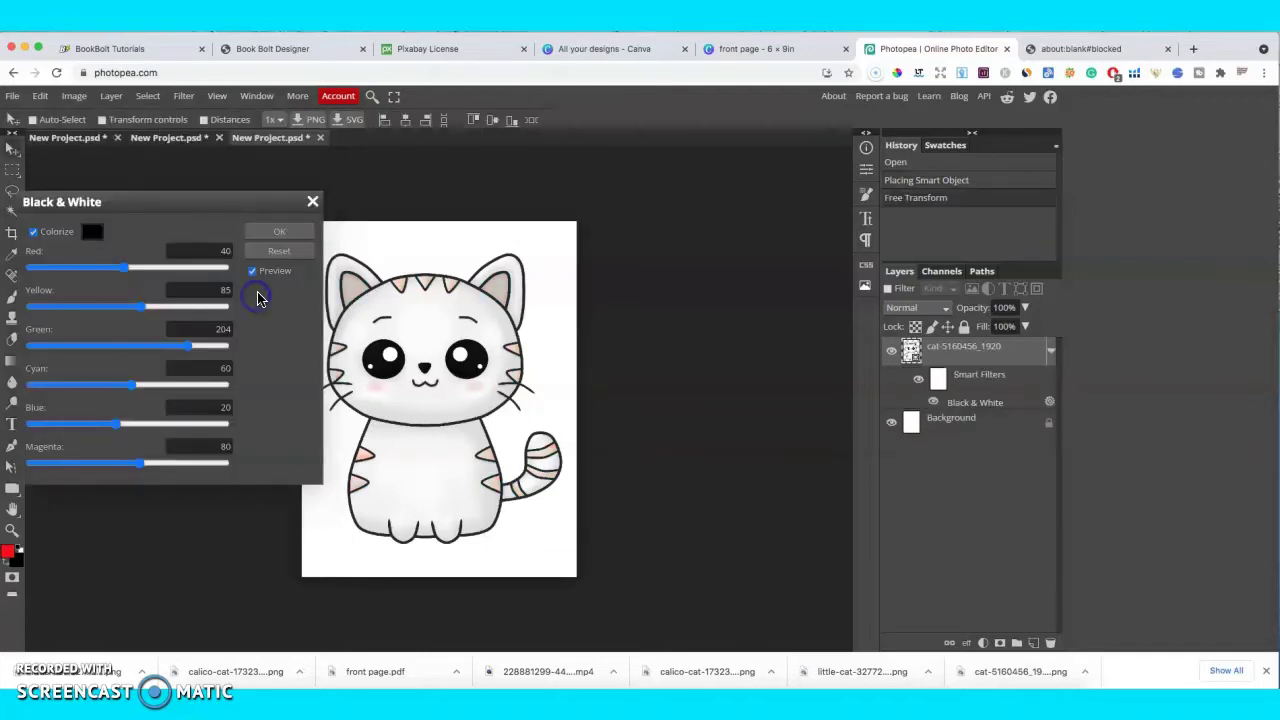
pyautogui.moveTo(124, 267); pyautogui.dragTo(238, 308)
pyautogui.moveTo(151, 346); pyautogui.dragTo(200, 348)
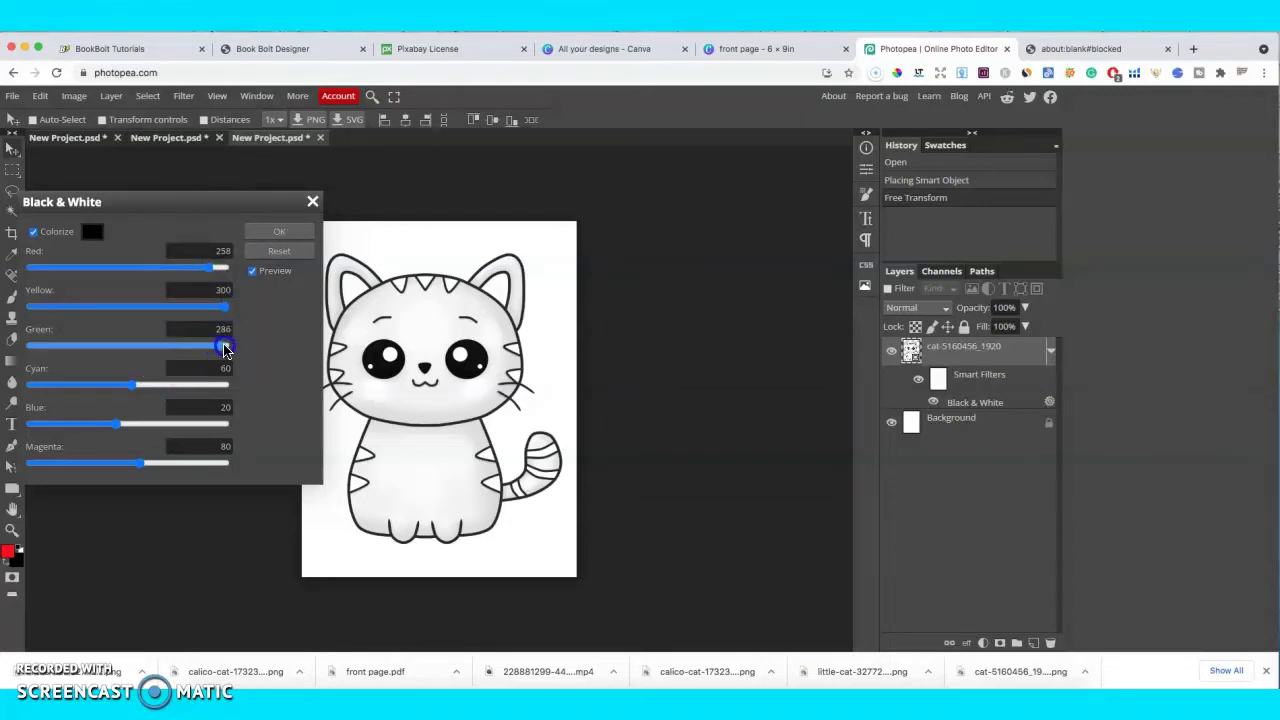
pyautogui.moveTo(134, 384); pyautogui.dragTo(201, 386)
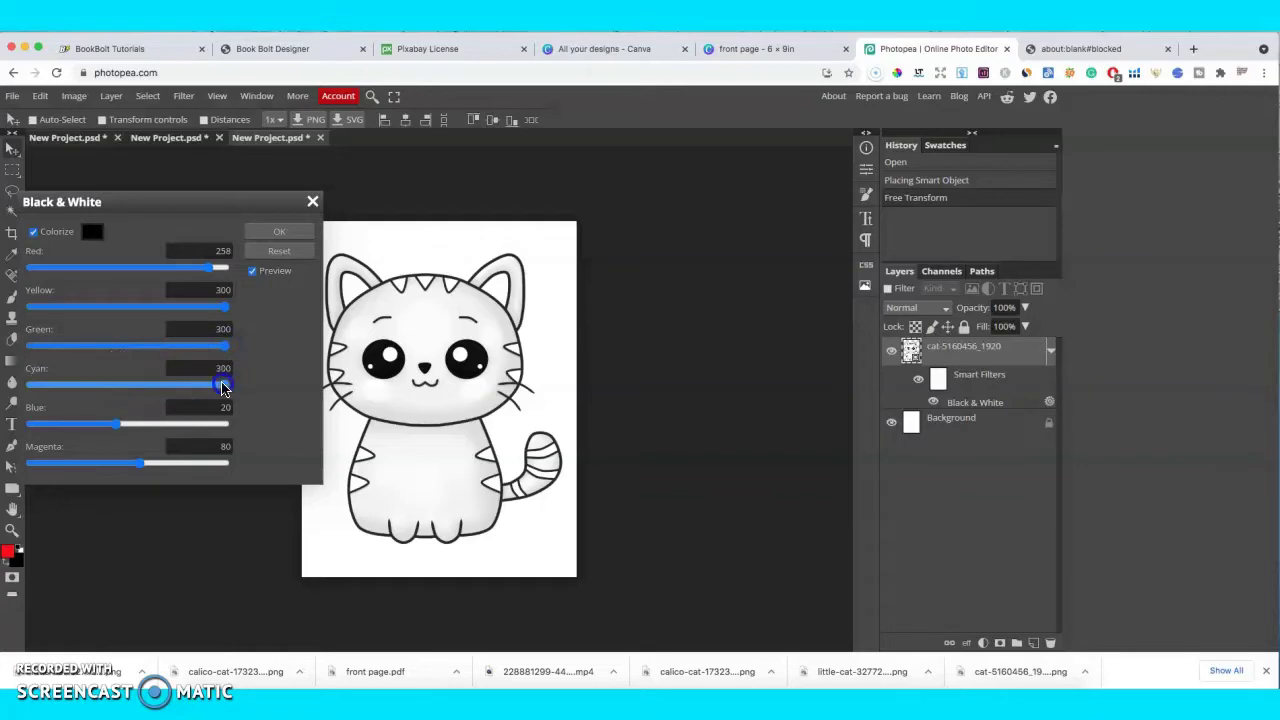
pyautogui.moveTo(90, 388); pyautogui.dragTo(88, 388)
pyautogui.moveTo(227, 347); pyautogui.dragTo(155, 348)
pyautogui.moveTo(229, 309); pyautogui.dragTo(196, 315)
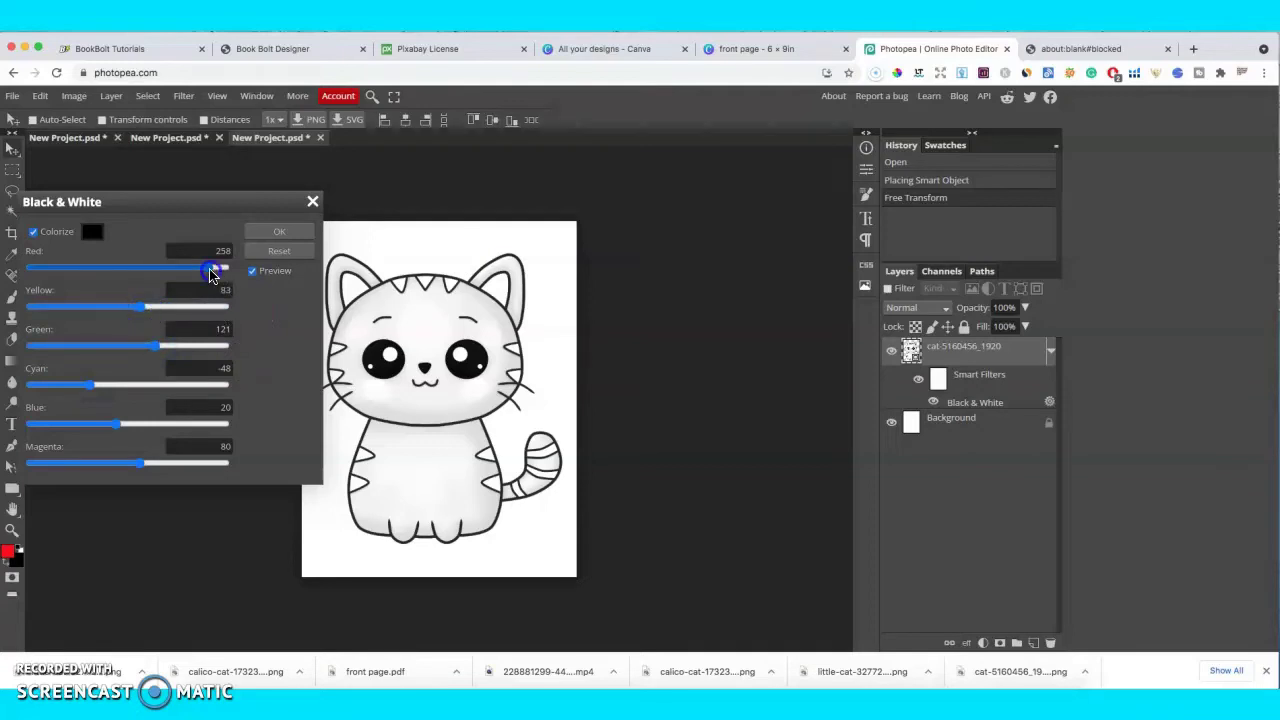
pyautogui.moveTo(212, 270)
pyautogui.mouseDown()
pyautogui.moveTo(82, 275)
pyautogui.moveTo(199, 270)
pyautogui.mouseUp()
# - Settle Red at 196, apply the Black & White conversion, and export the striped cat as PNG
pyautogui.moveTo(143, 309); pyautogui.dragTo(181, 311)
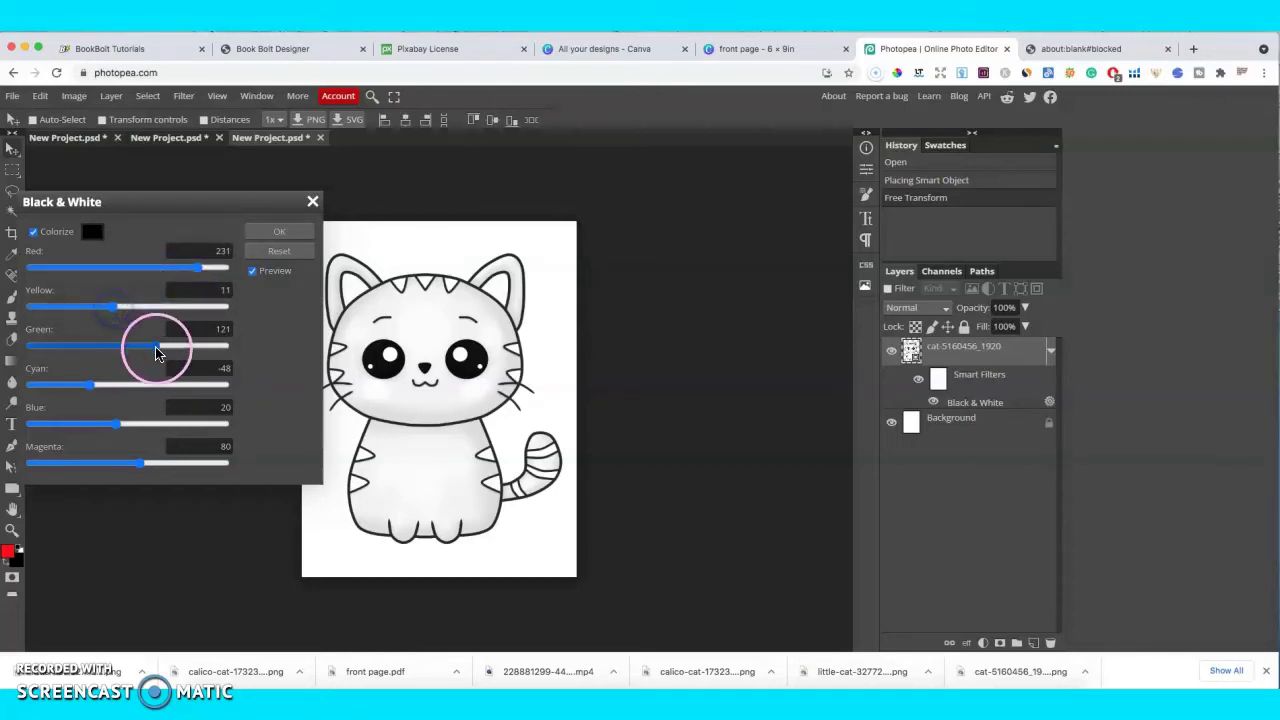
pyautogui.moveTo(157, 345)
pyautogui.mouseDown()
pyautogui.moveTo(193, 347)
pyautogui.moveTo(150, 347)
pyautogui.mouseUp()
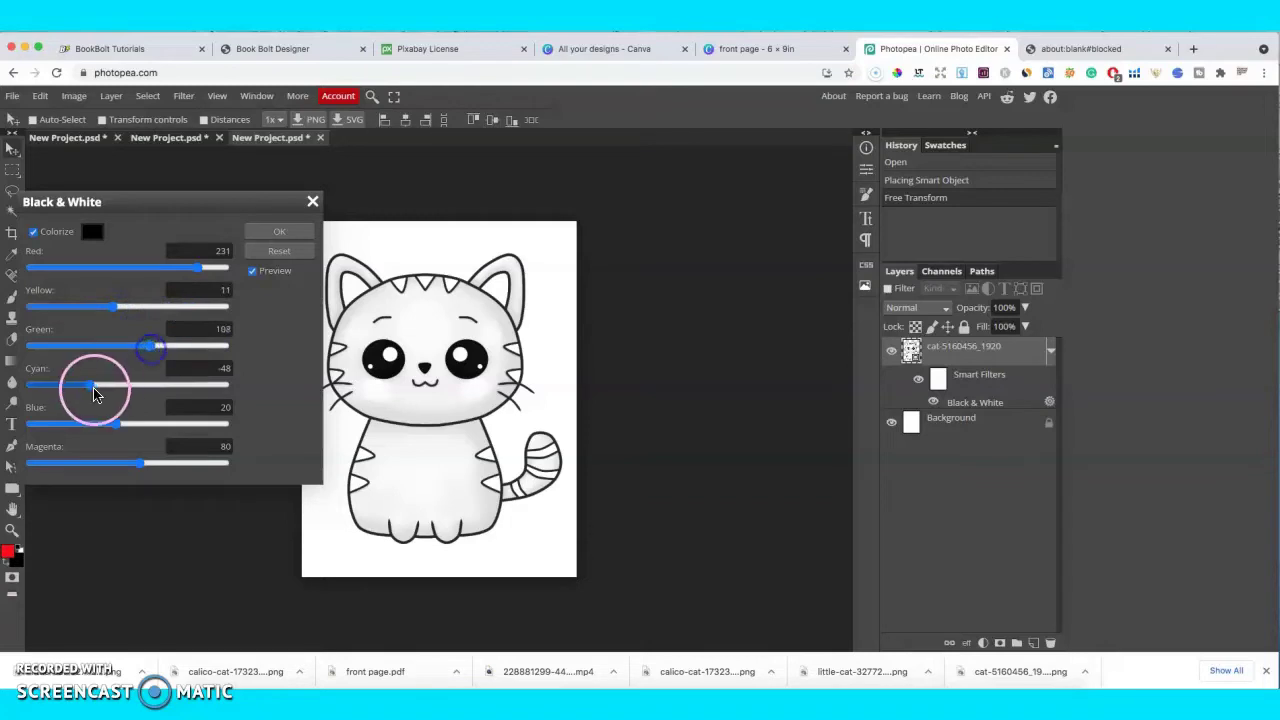
pyautogui.moveTo(94, 386); pyautogui.dragTo(177, 424)
pyautogui.click(227, 390)
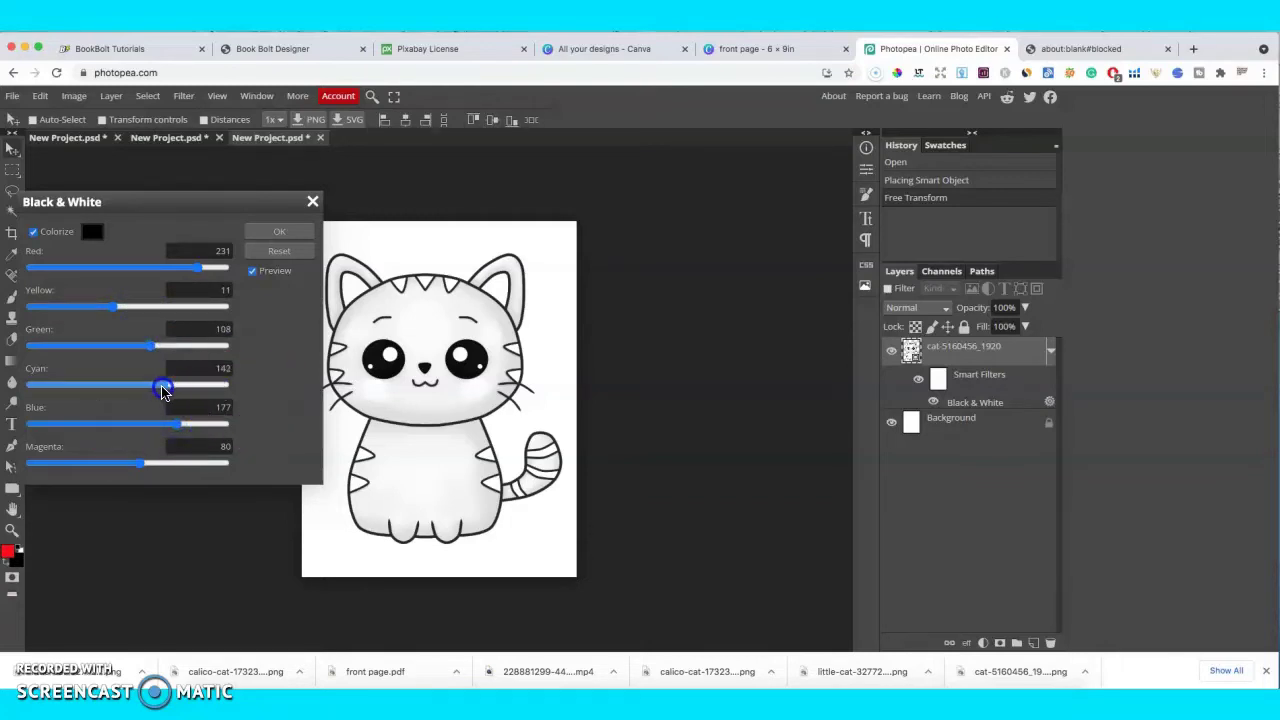
pyautogui.moveTo(198, 269)
pyautogui.mouseDown()
pyautogui.moveTo(226, 272)
pyautogui.moveTo(184, 271)
pyautogui.mouseUp()
pyautogui.moveTo(113, 306); pyautogui.dragTo(117, 310)
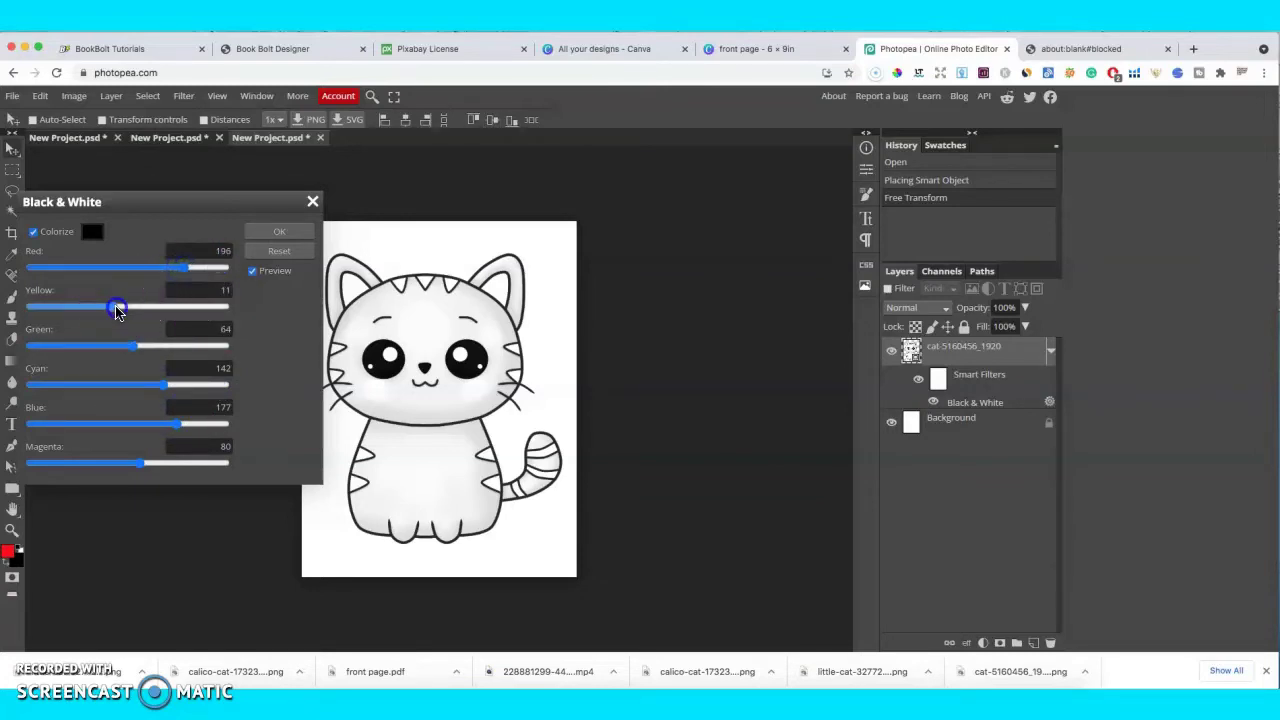
pyautogui.click(277, 231)
pyautogui.click(311, 121)
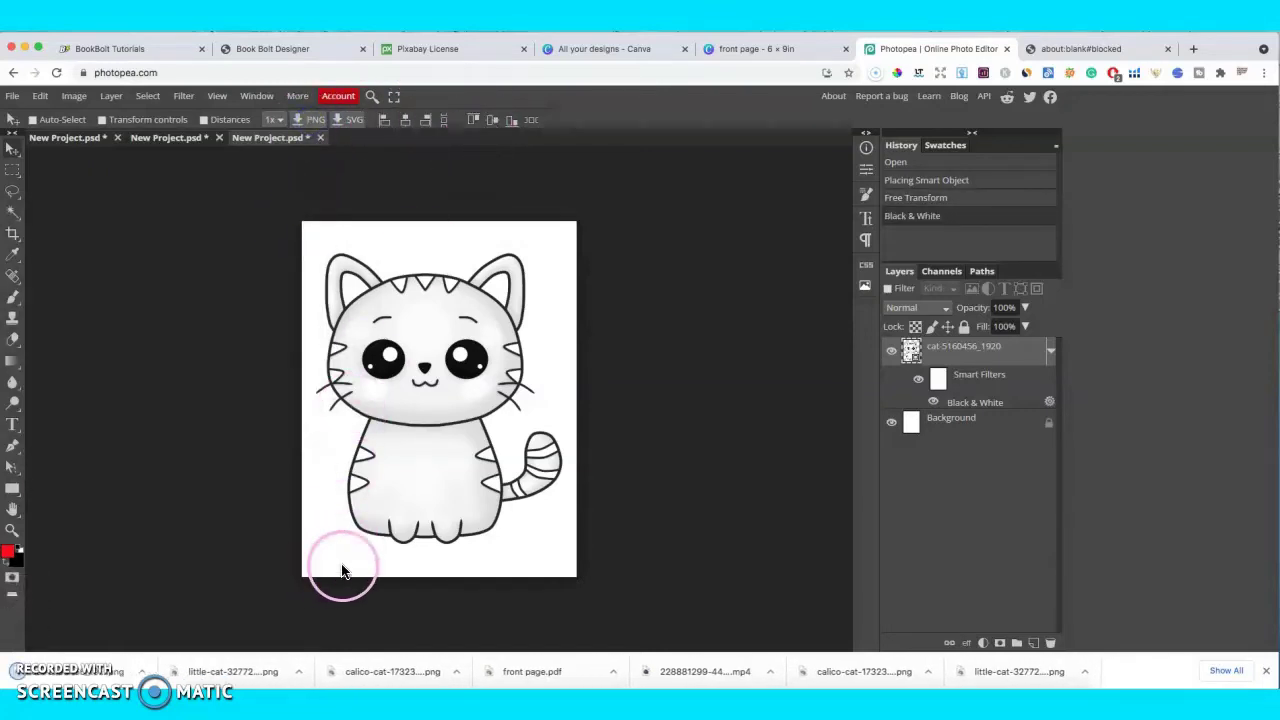
pyautogui.click(747, 48)
# - Drop the exported striped cat PNG onto page 2, then resize and centre it to fill the page
pyautogui.click(855, 290)
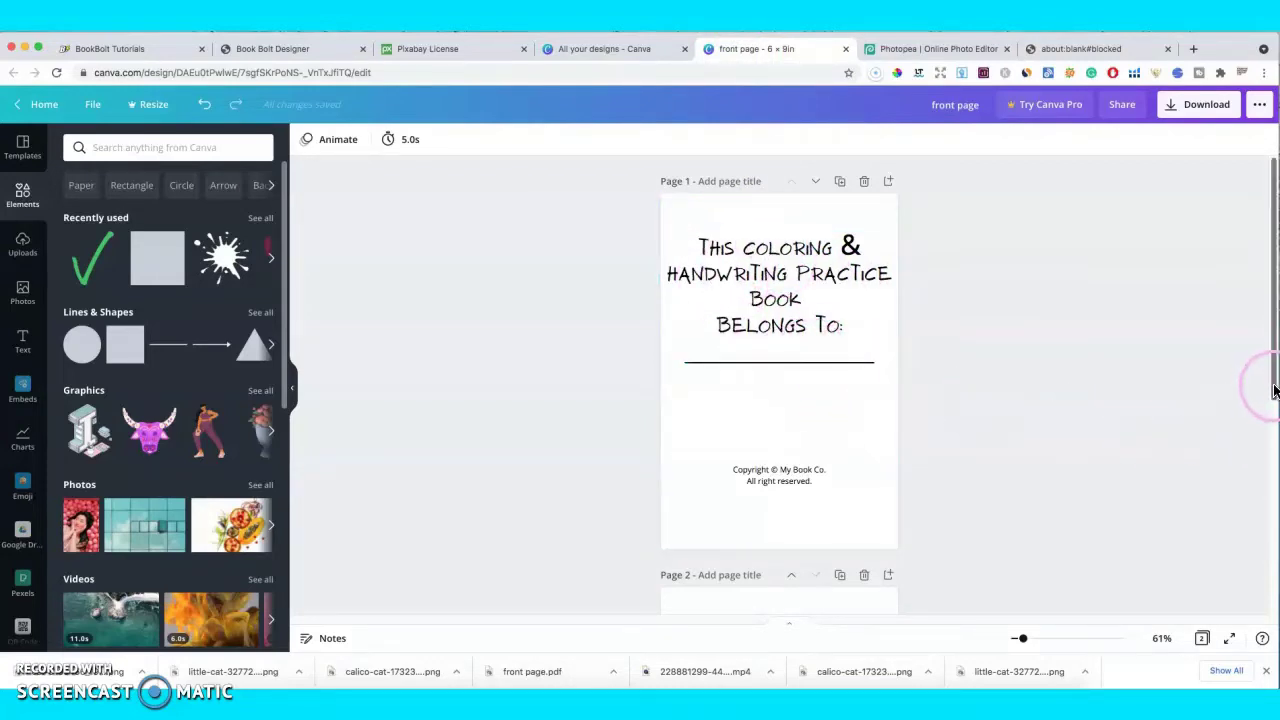
pyautogui.moveTo(1276, 386); pyautogui.dragTo(1271, 523)
pyautogui.click(1037, 534)
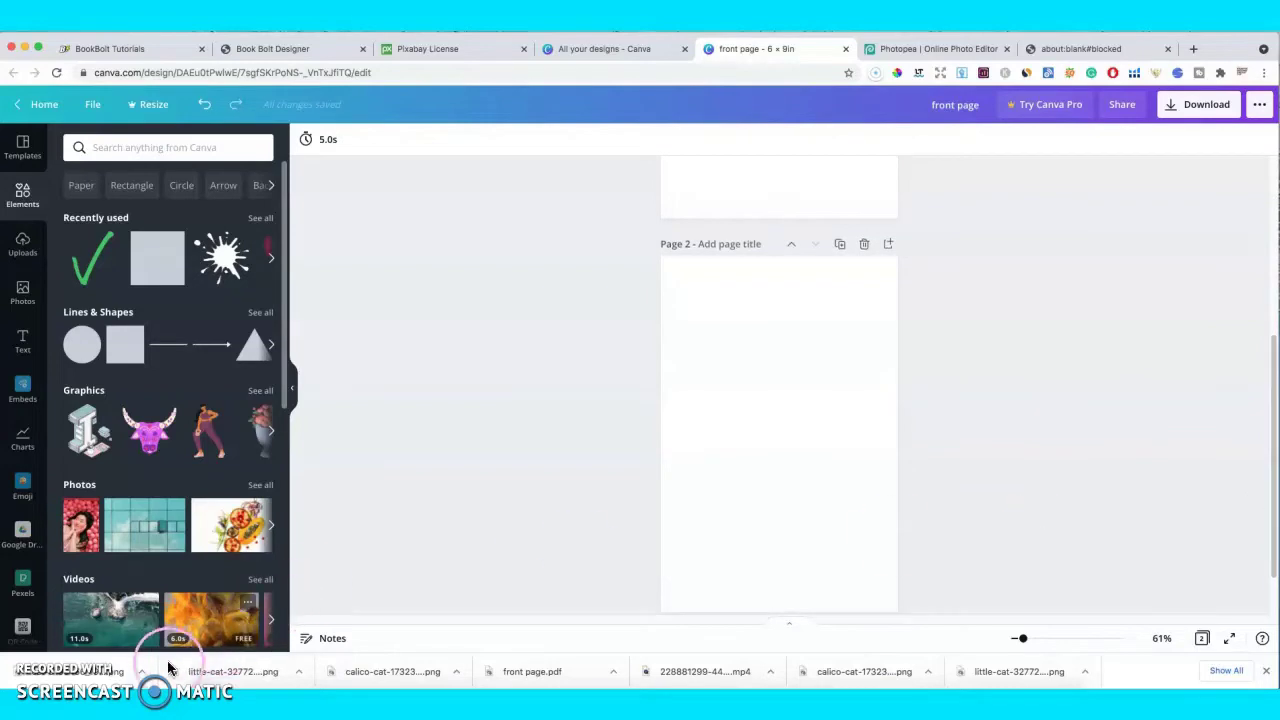
pyautogui.moveTo(168, 668); pyautogui.dragTo(957, 272)
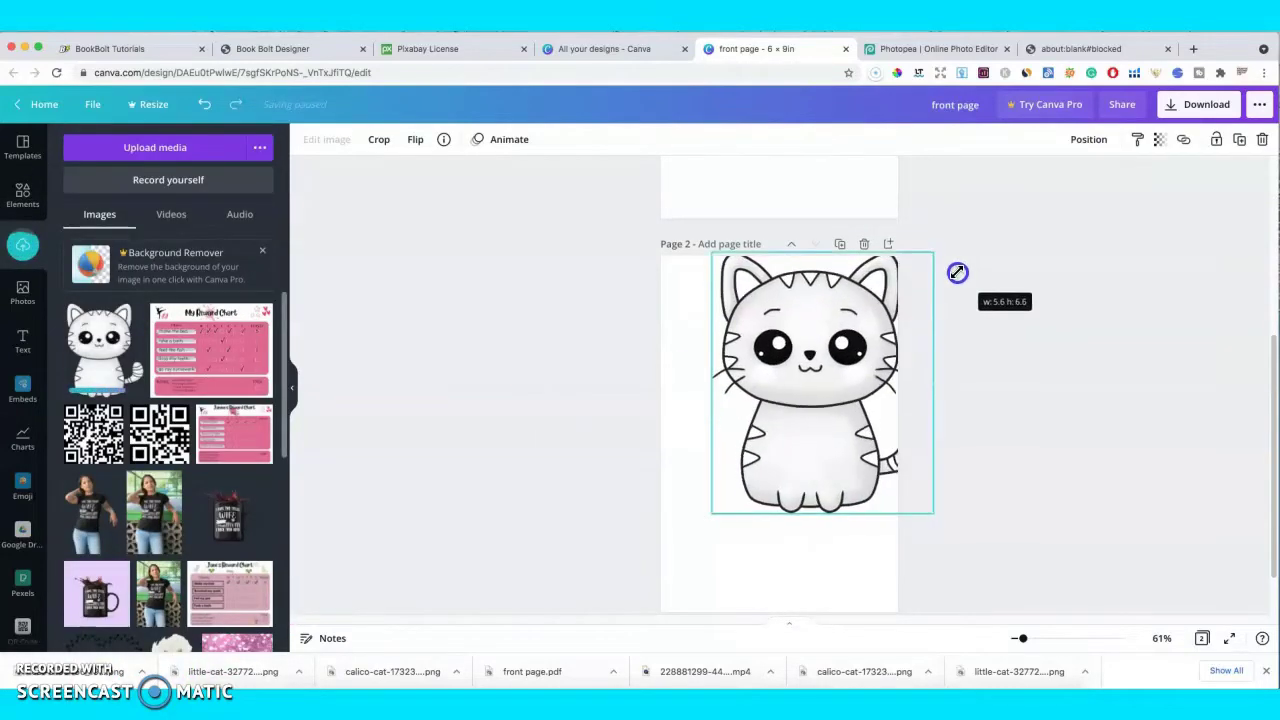
pyautogui.moveTo(823, 385); pyautogui.dragTo(779, 429)
# - Raise the striped cat's brightness to about 22 so it reads as a light line drawing
pyautogui.click(340, 143)
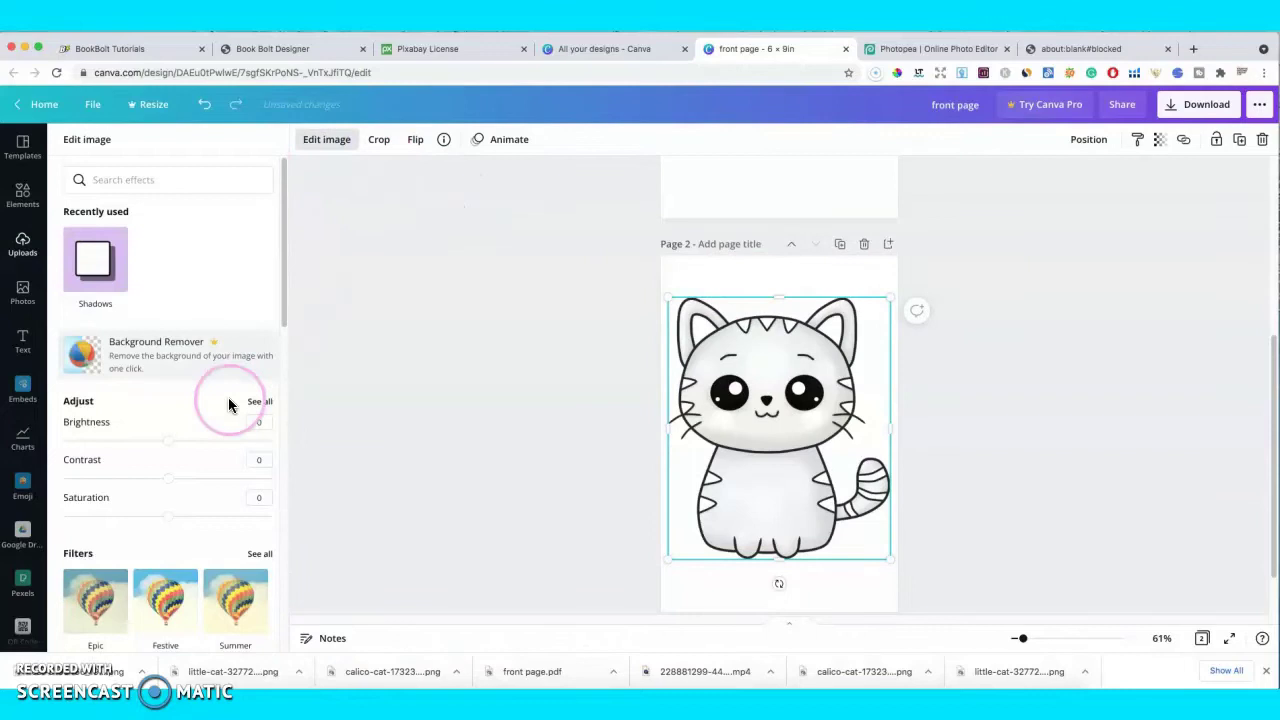
pyautogui.moveTo(169, 440); pyautogui.dragTo(209, 440)
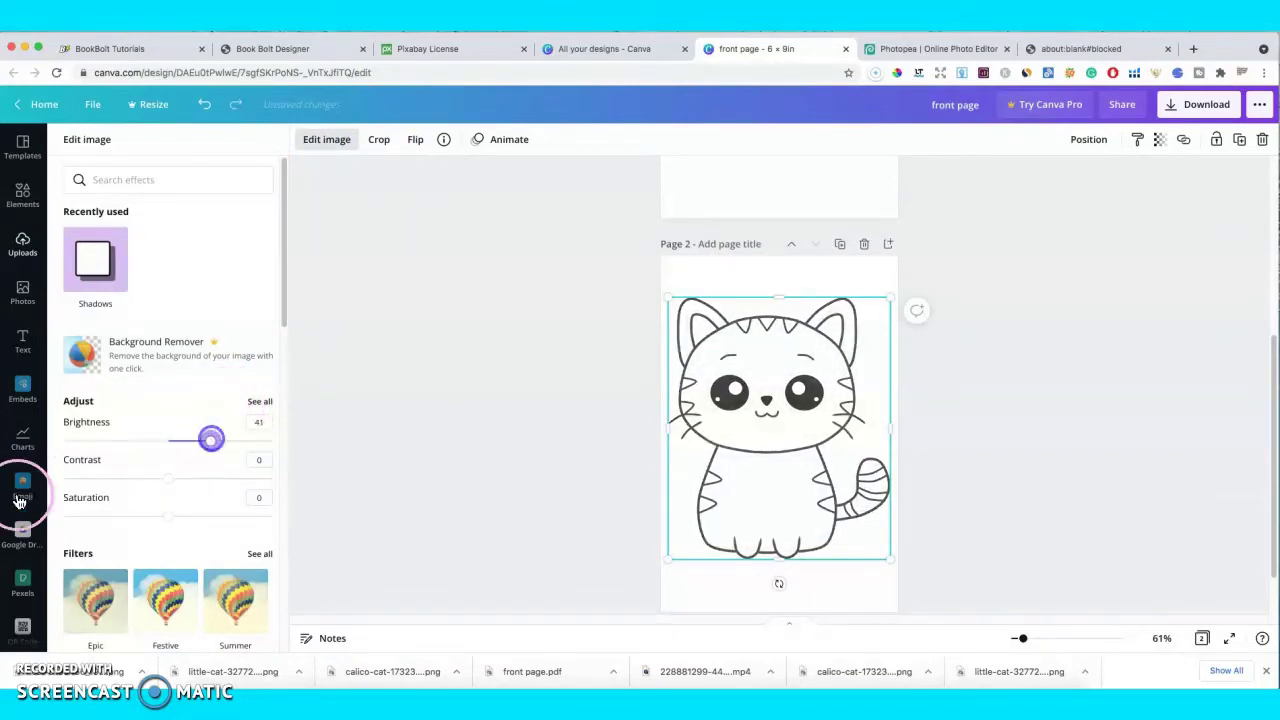
pyautogui.click(209, 449)
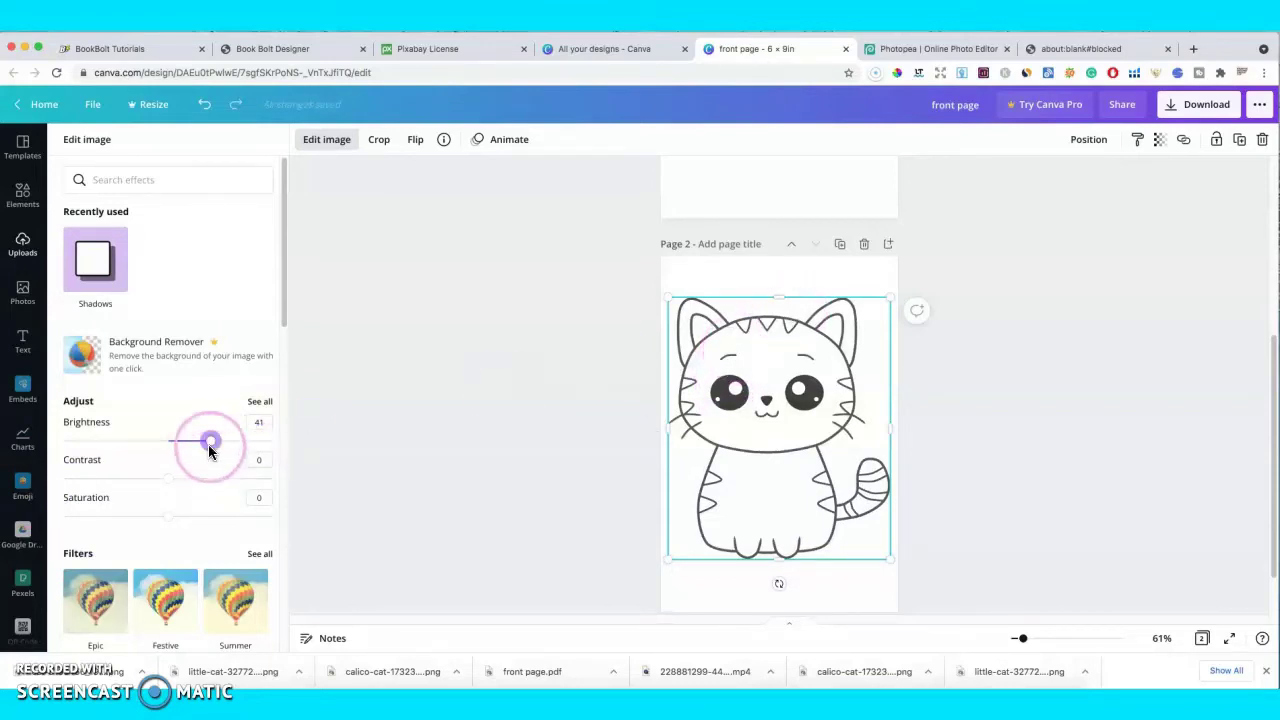
pyautogui.moveTo(218, 444); pyautogui.dragTo(186, 446)
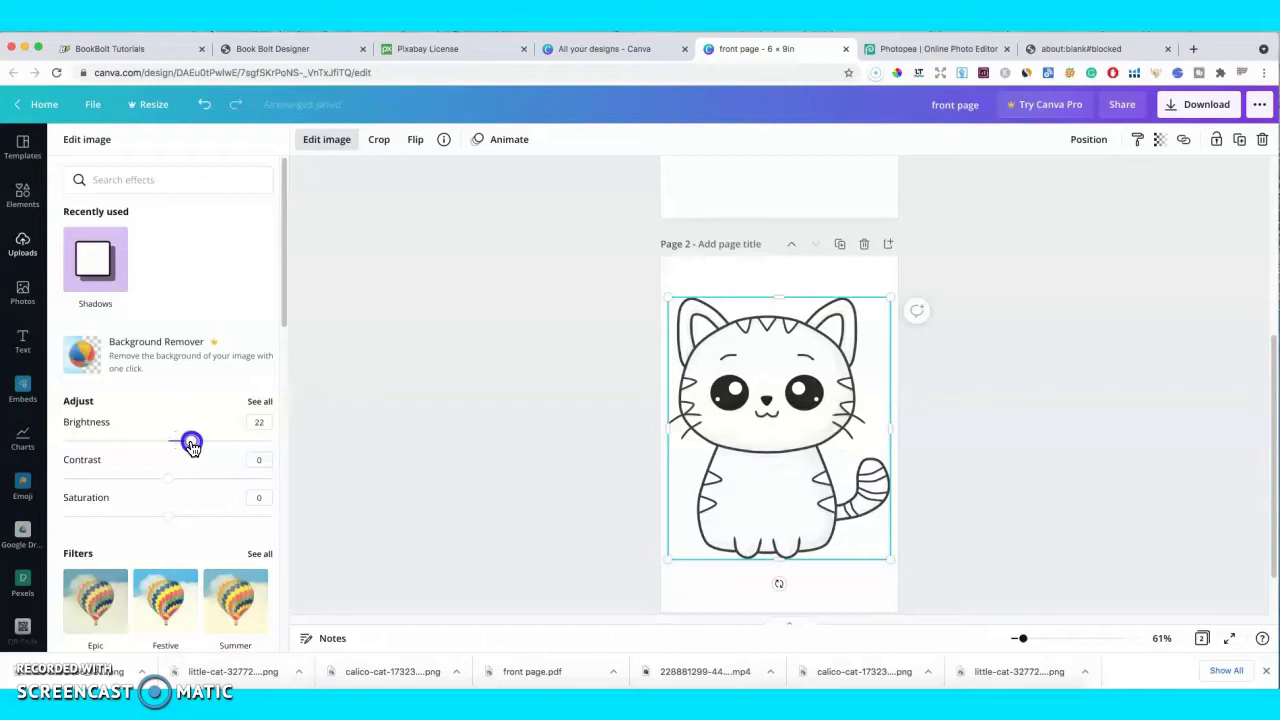
pyautogui.click(914, 382)
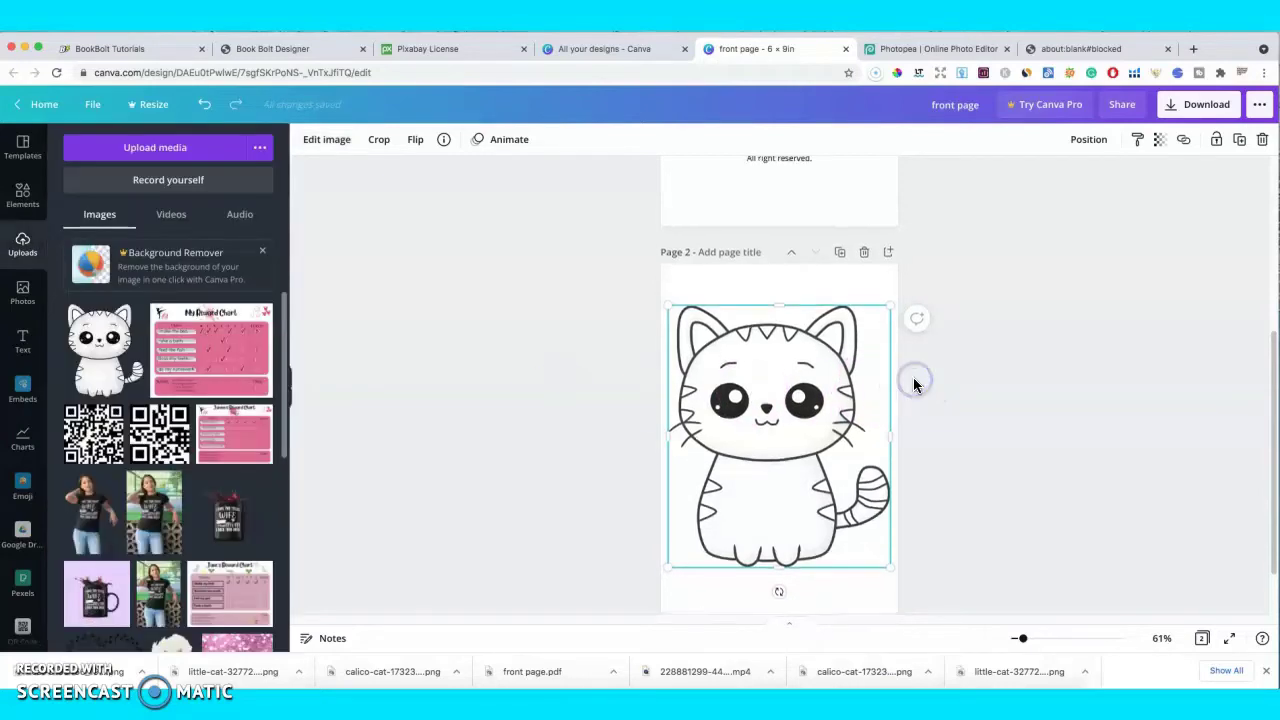
pyautogui.scroll(2, 914, 382)
pyautogui.scroll(-4, 914, 382)
pyautogui.click(835, 500)
pyautogui.click(784, 578)
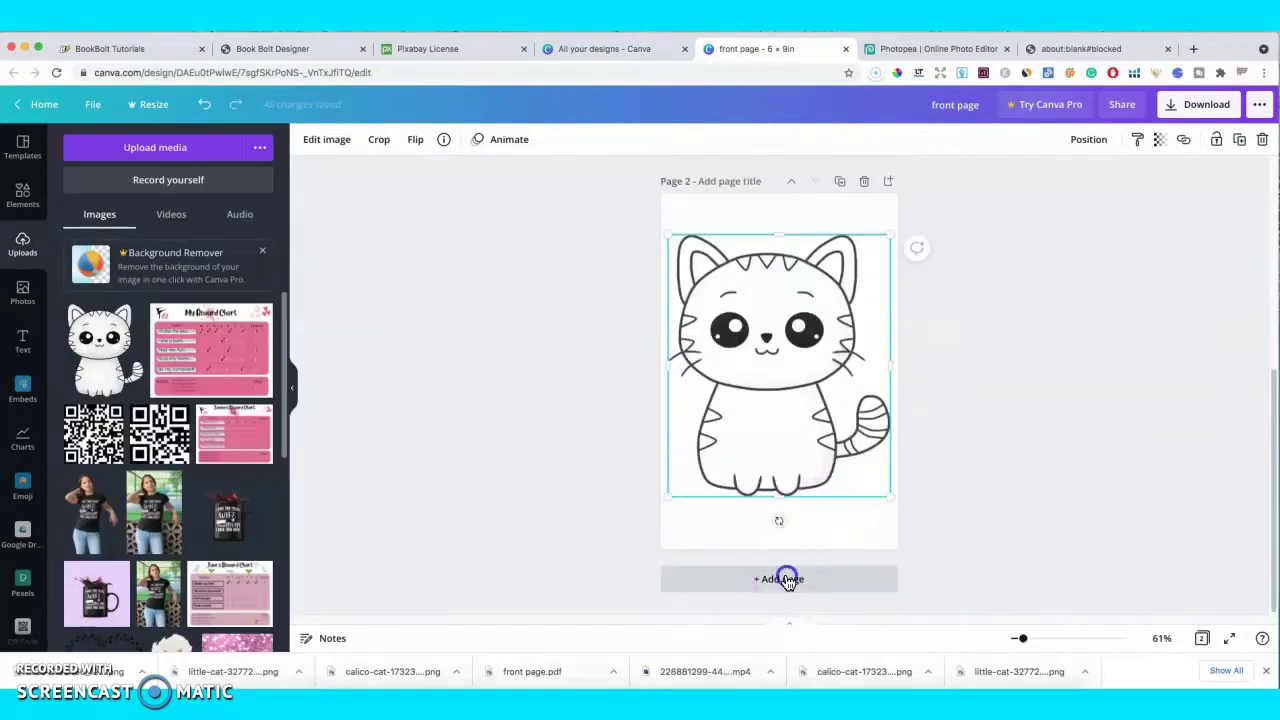
# - Add page 3 and stretch the calico cat-in-a-tub picture across its full width
pyautogui.click(829, 500)
pyautogui.click(368, 680)
pyautogui.moveTo(368, 680); pyautogui.dragTo(749, 349)
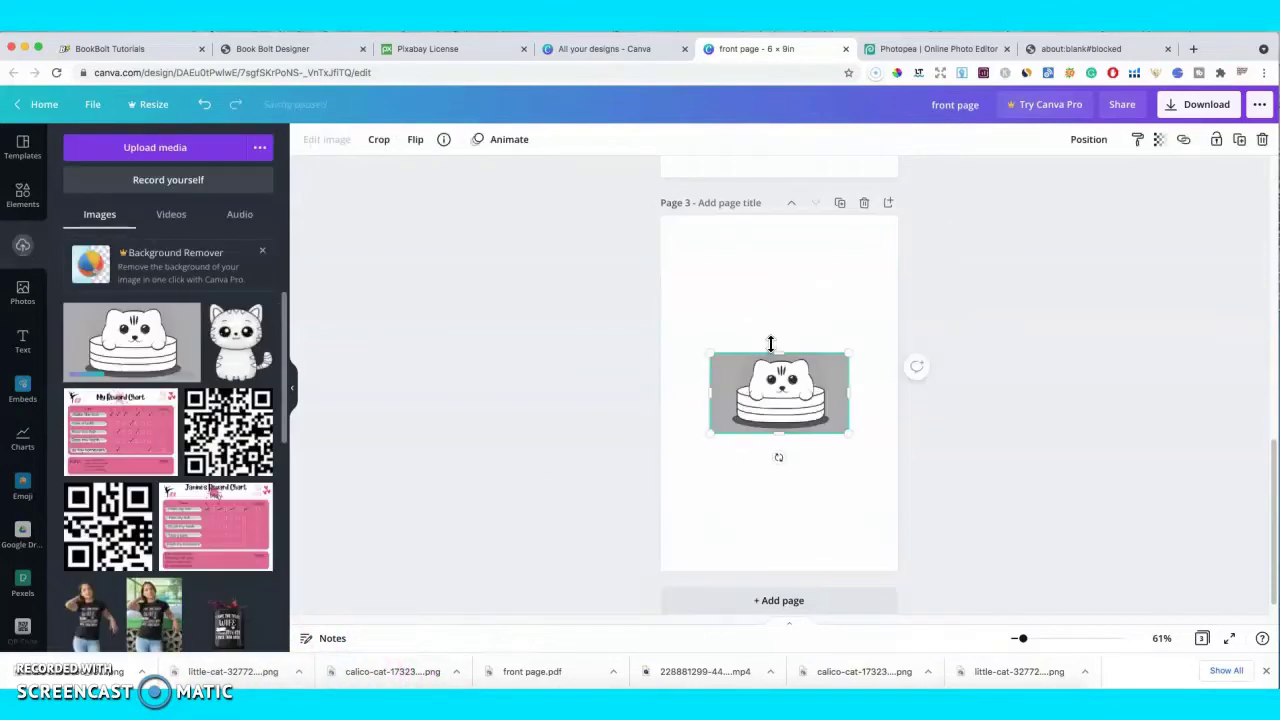
pyautogui.moveTo(840, 354); pyautogui.dragTo(787, 392)
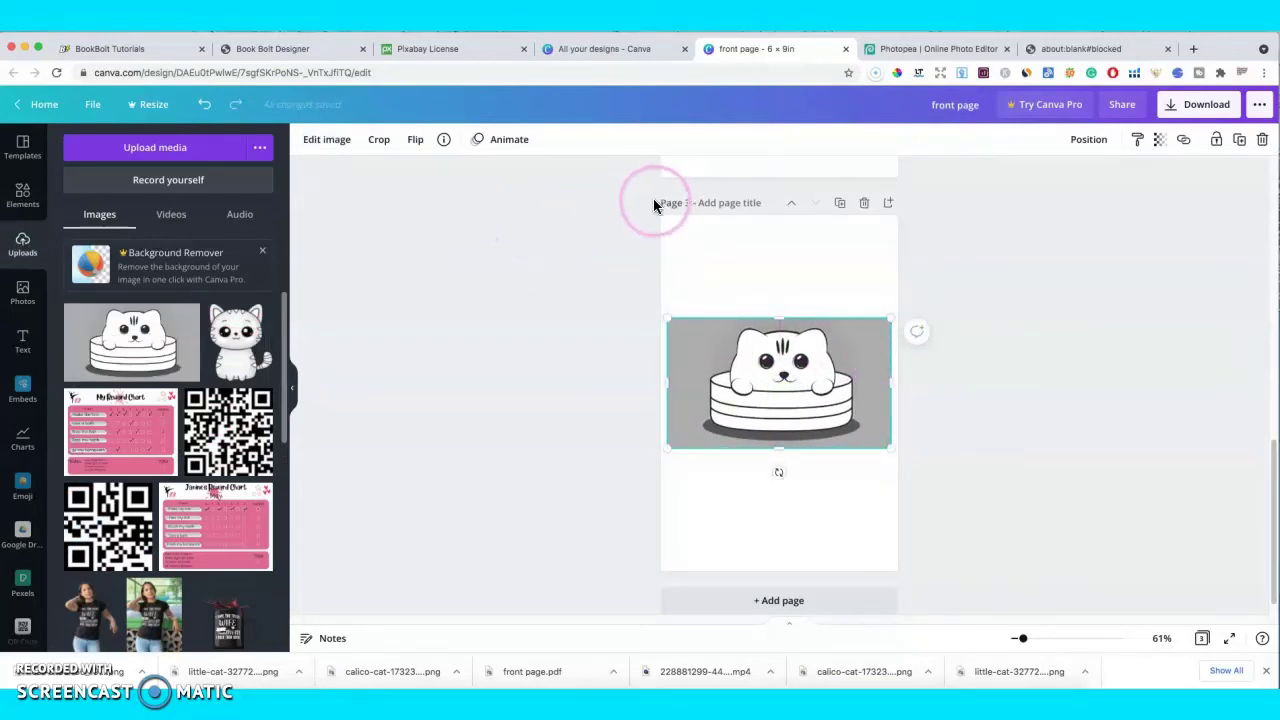
pyautogui.click(815, 298)
pyautogui.click(928, 297)
# - Add a blank page 4 after the cat page
pyautogui.scroll(1, 820, 423)
pyautogui.click(818, 553)
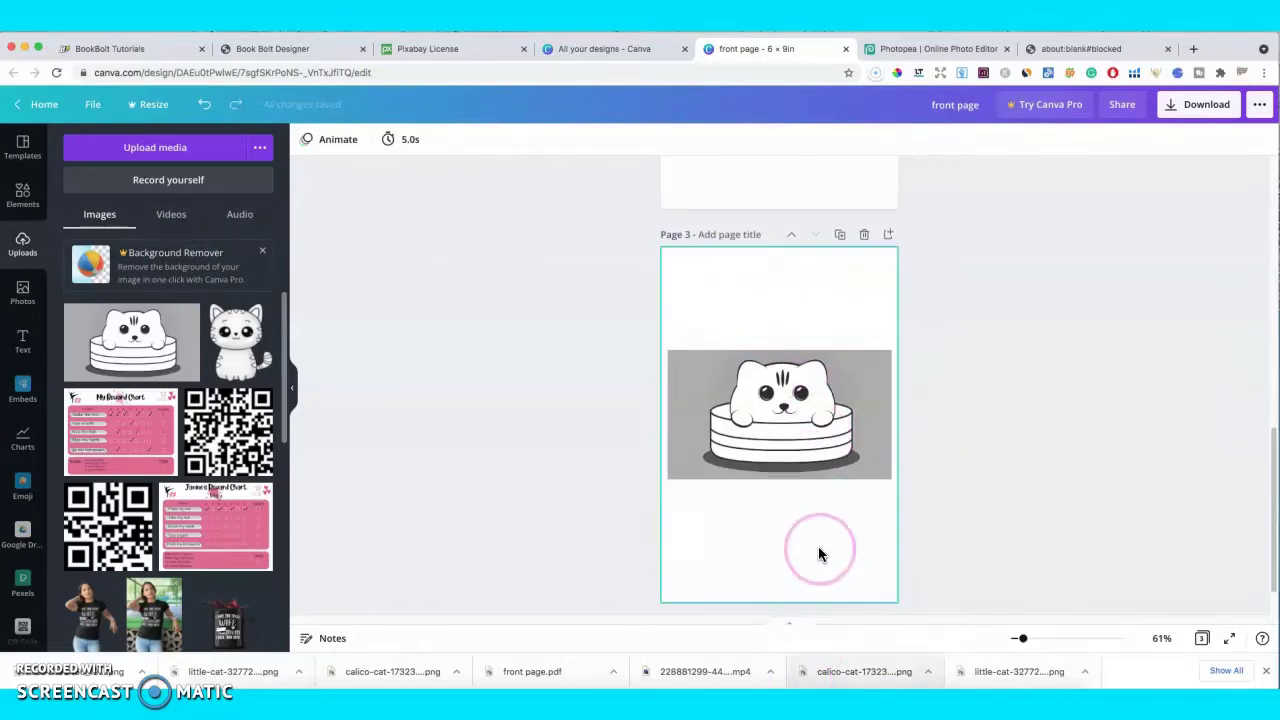
pyautogui.scroll(2, 819, 545)
pyautogui.scroll(-3, 819, 545)
pyautogui.click(809, 580)
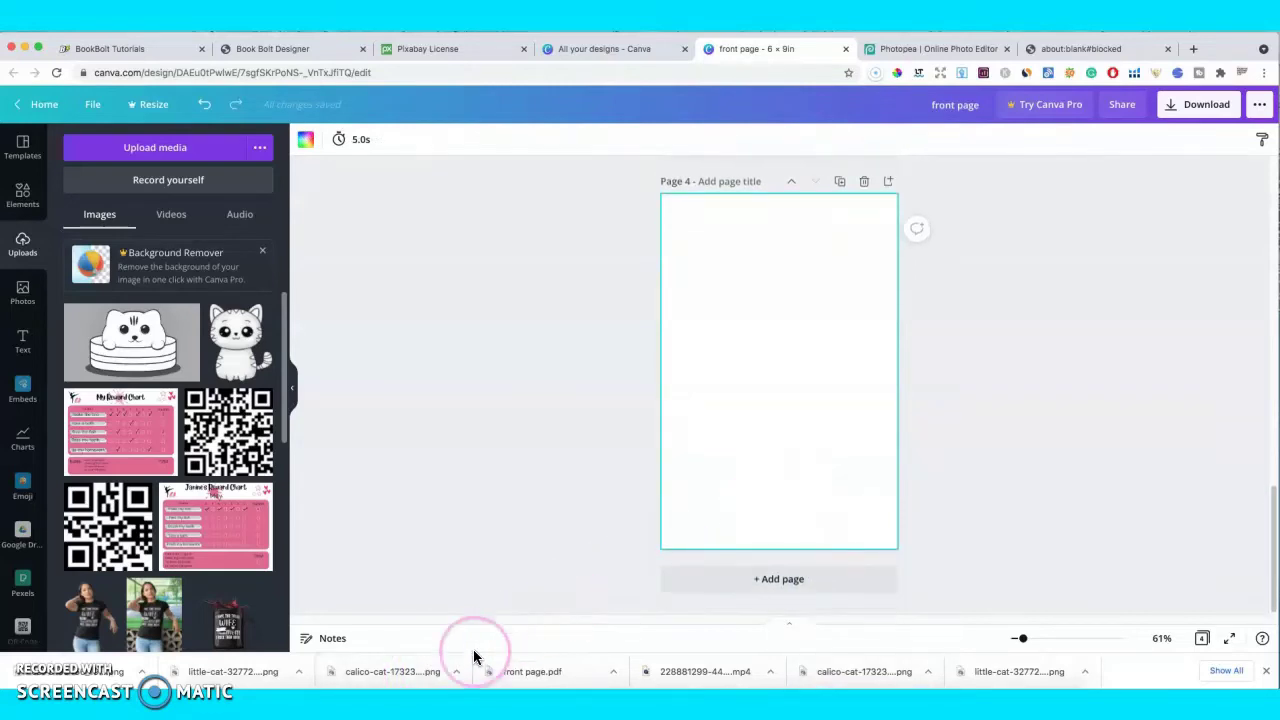
# - Place the smiling cat face PNG on page 4, enlarged and centred
pyautogui.moveTo(392, 671); pyautogui.dragTo(757, 314)
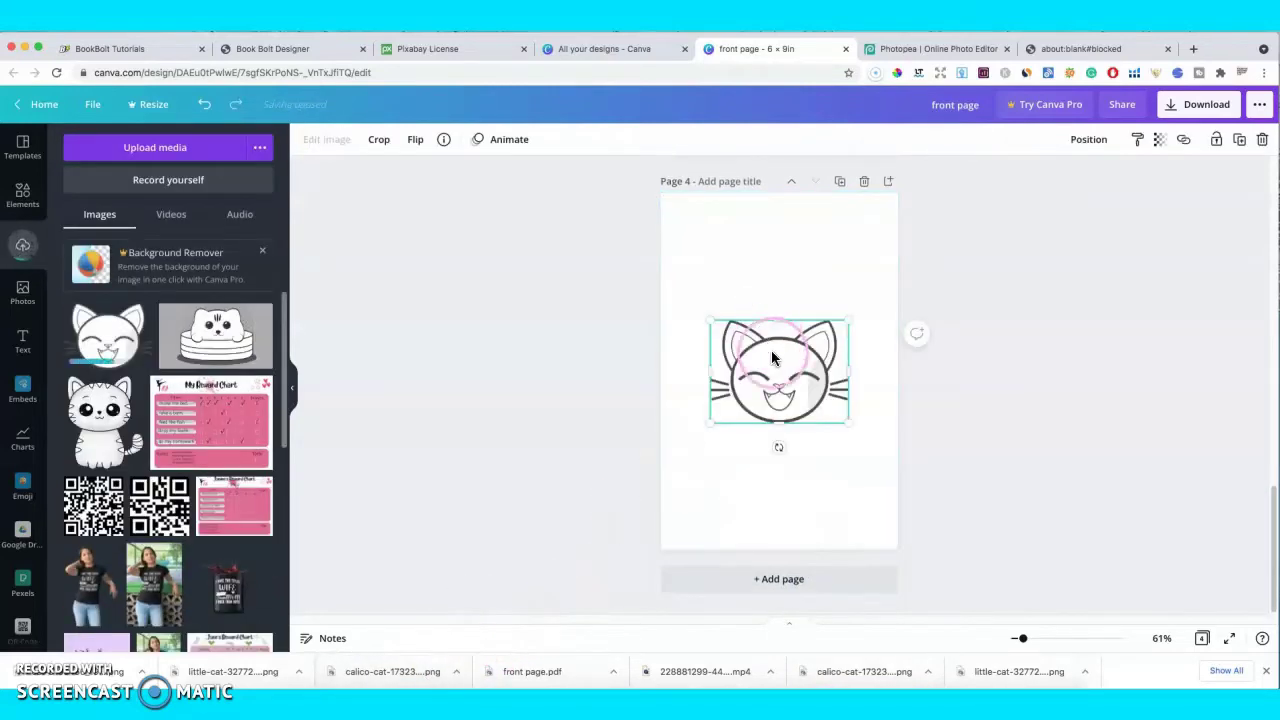
pyautogui.moveTo(850, 320); pyautogui.dragTo(934, 251)
pyautogui.moveTo(799, 392); pyautogui.dragTo(773, 449)
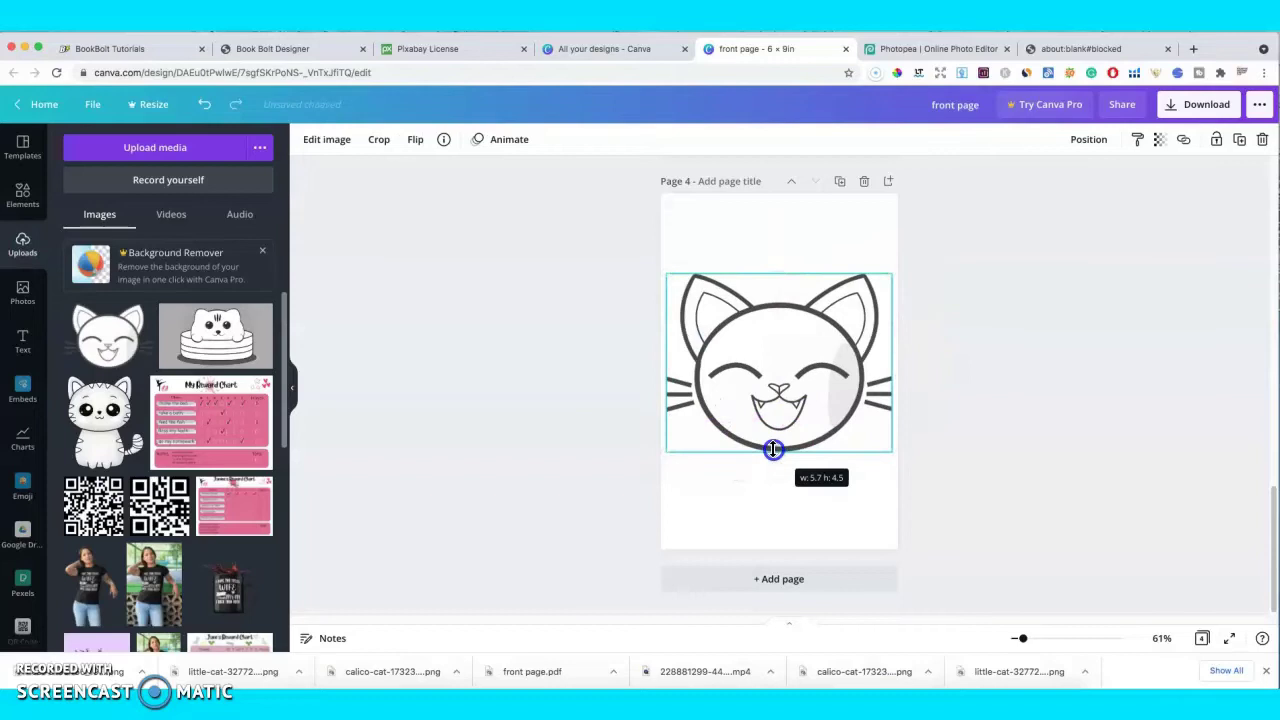
pyautogui.moveTo(773, 449); pyautogui.dragTo(773, 449)
# - Adjust the cat face to brightness 25 with raised contrast, then open a new browser tab
pyautogui.click(329, 143)
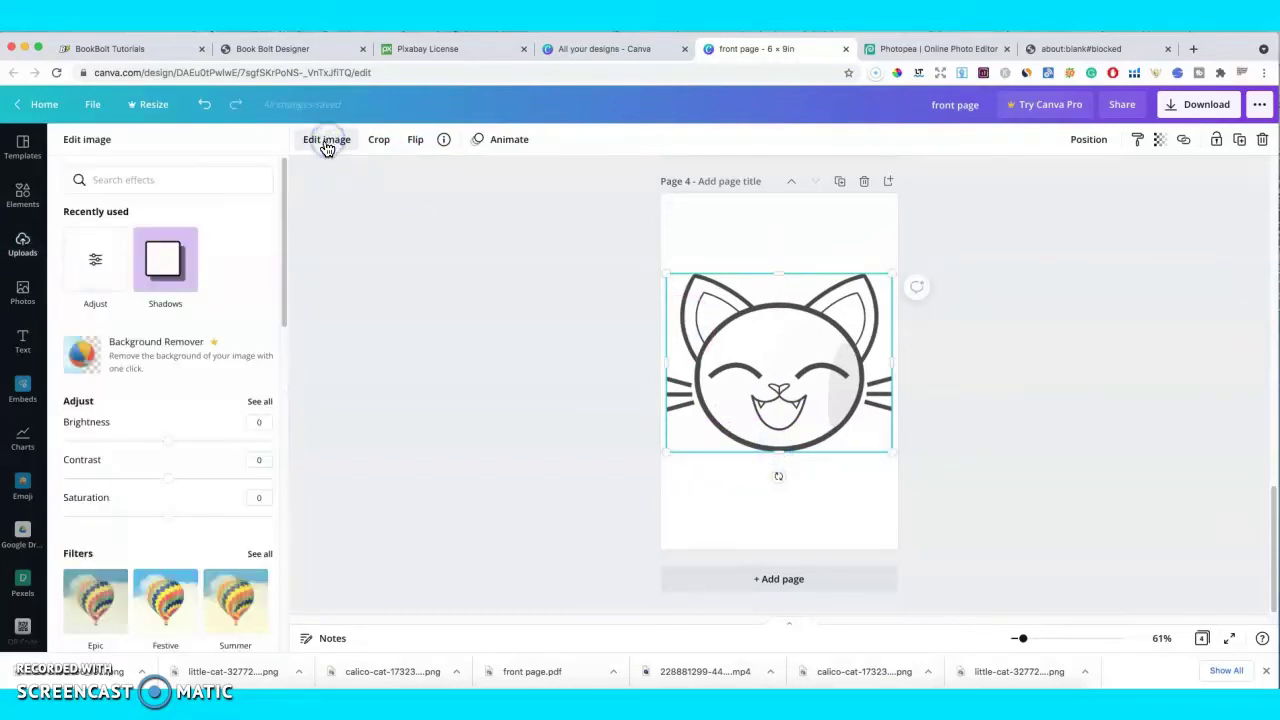
pyautogui.moveTo(168, 441); pyautogui.dragTo(177, 485)
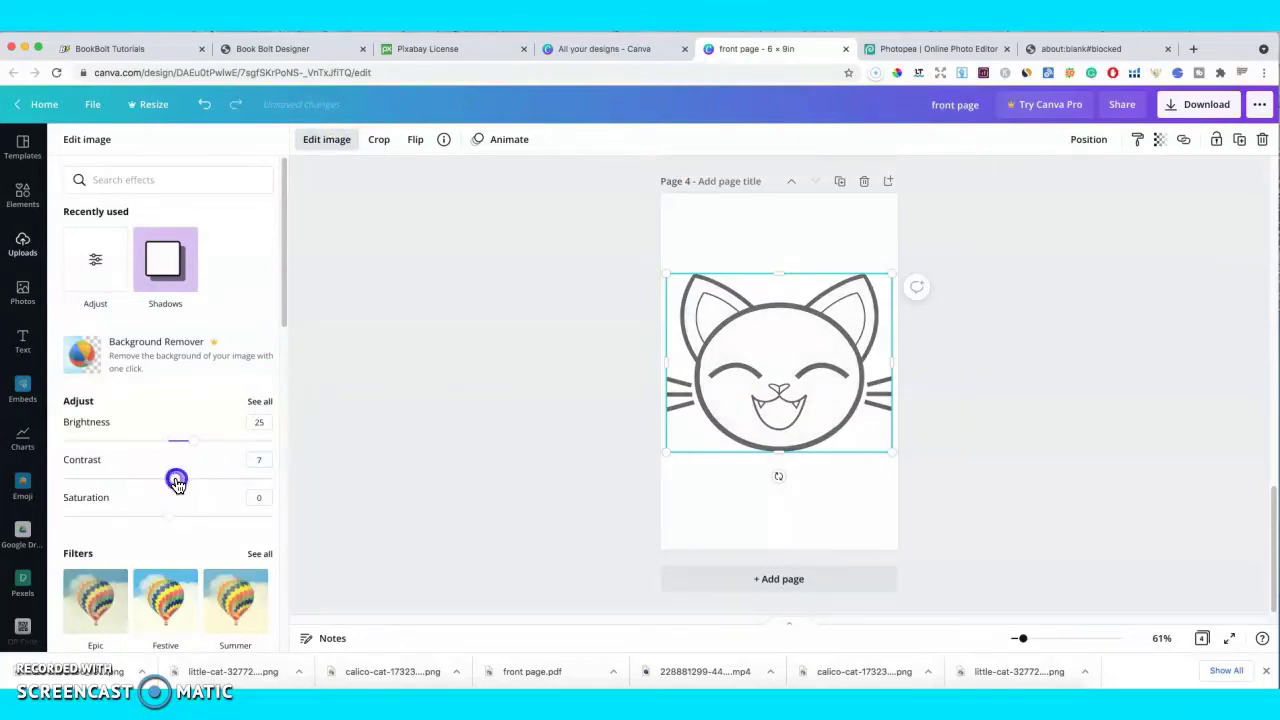
pyautogui.click(573, 397)
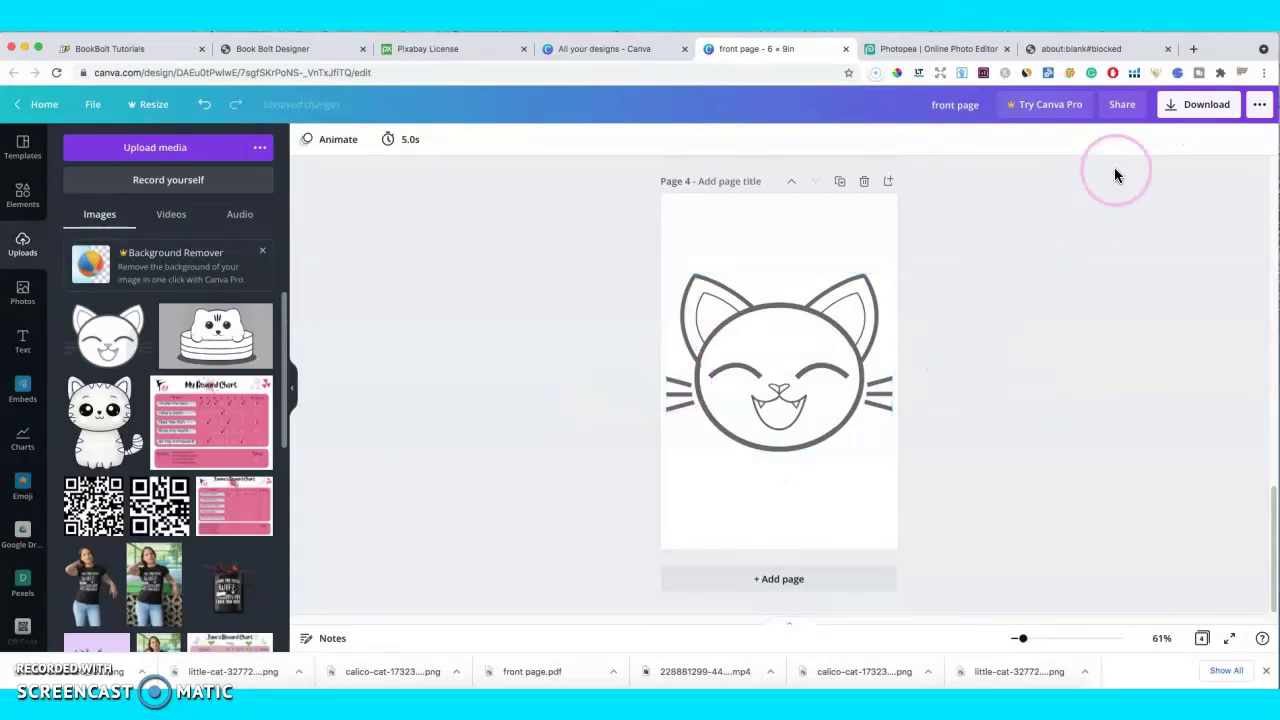
pyautogui.click(1193, 50)
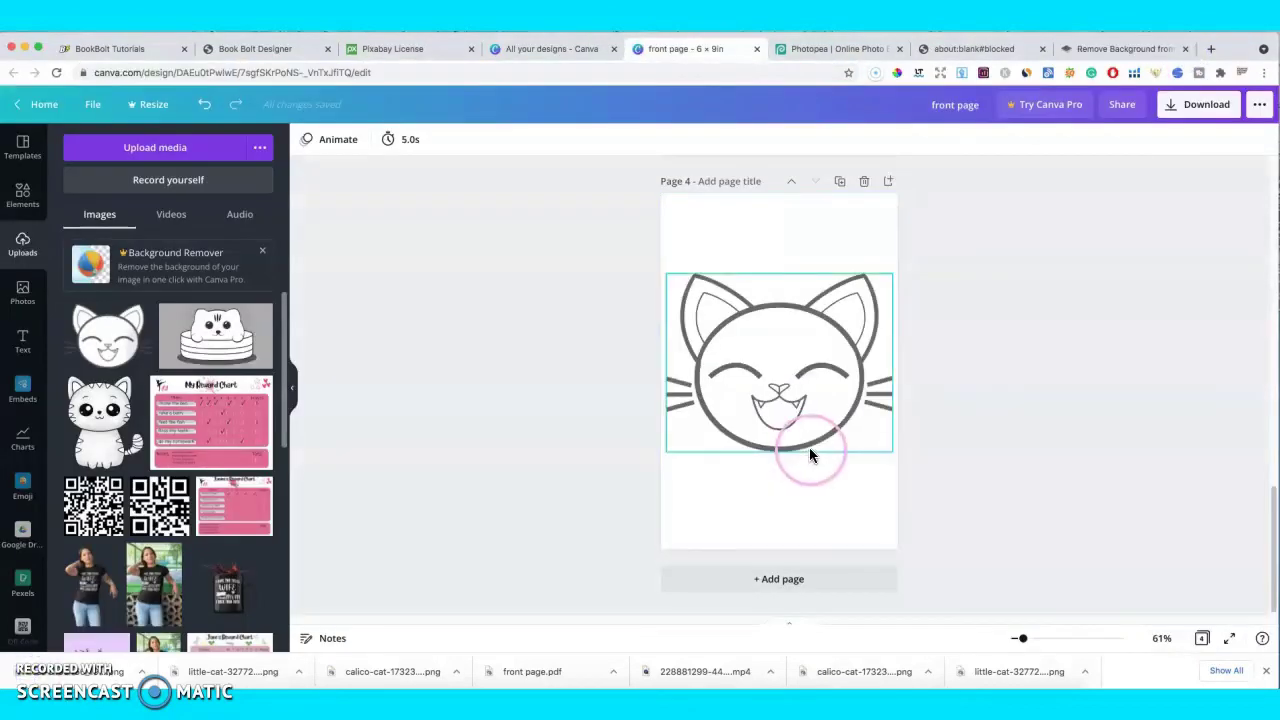
# - Switch to remove.bg and preview the downloaded cat-in-cake picture
pyautogui.scroll(-5, 809, 447)
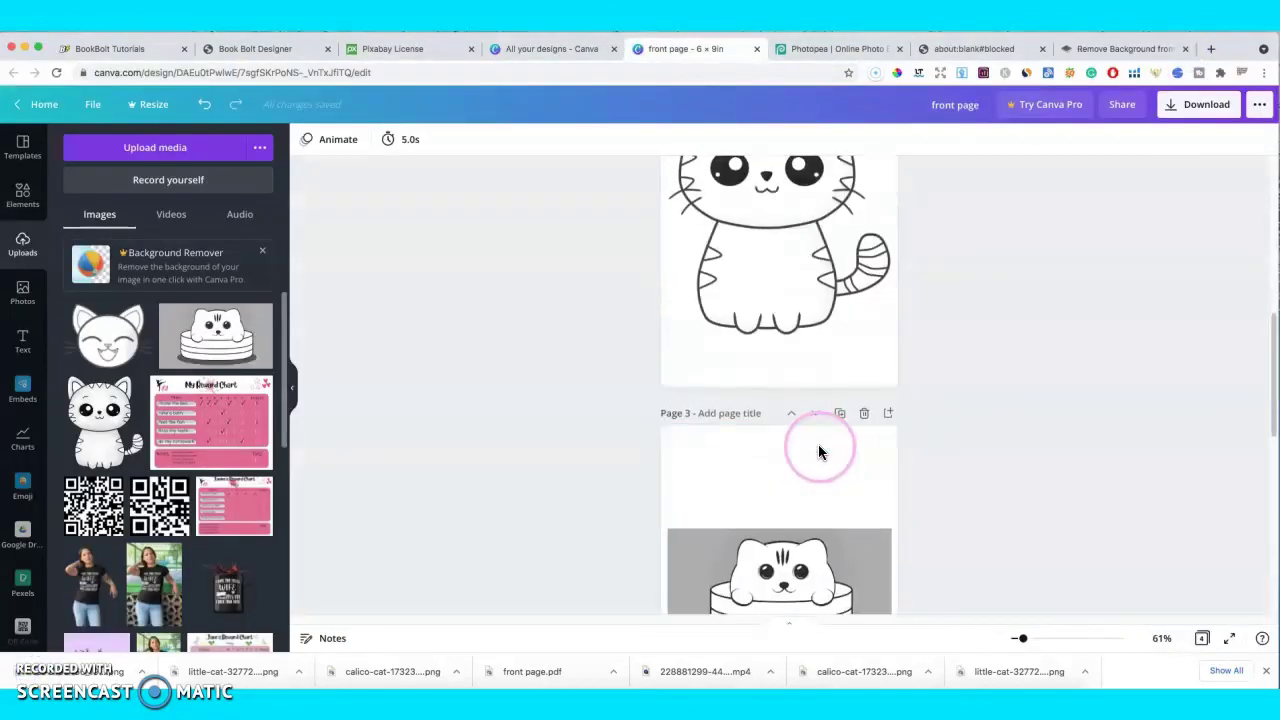
pyautogui.scroll(2, 800, 306)
pyautogui.scroll(-4, 729, 357)
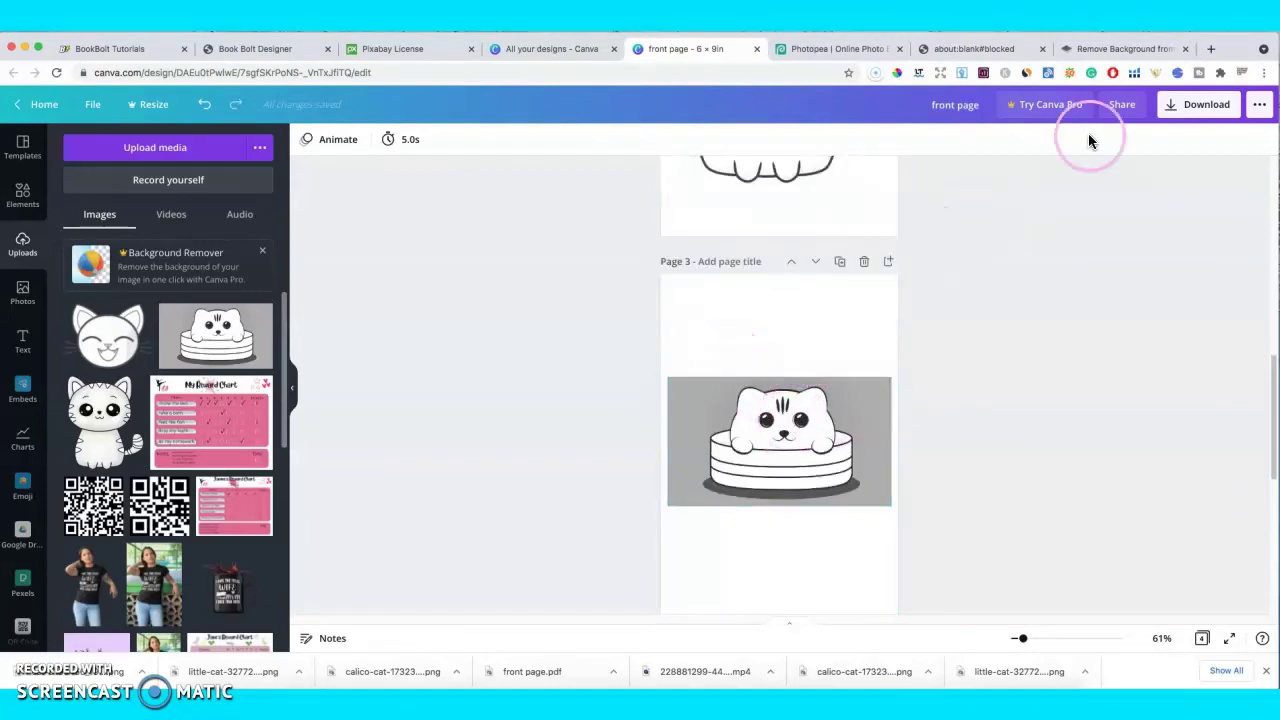
pyautogui.click(1100, 49)
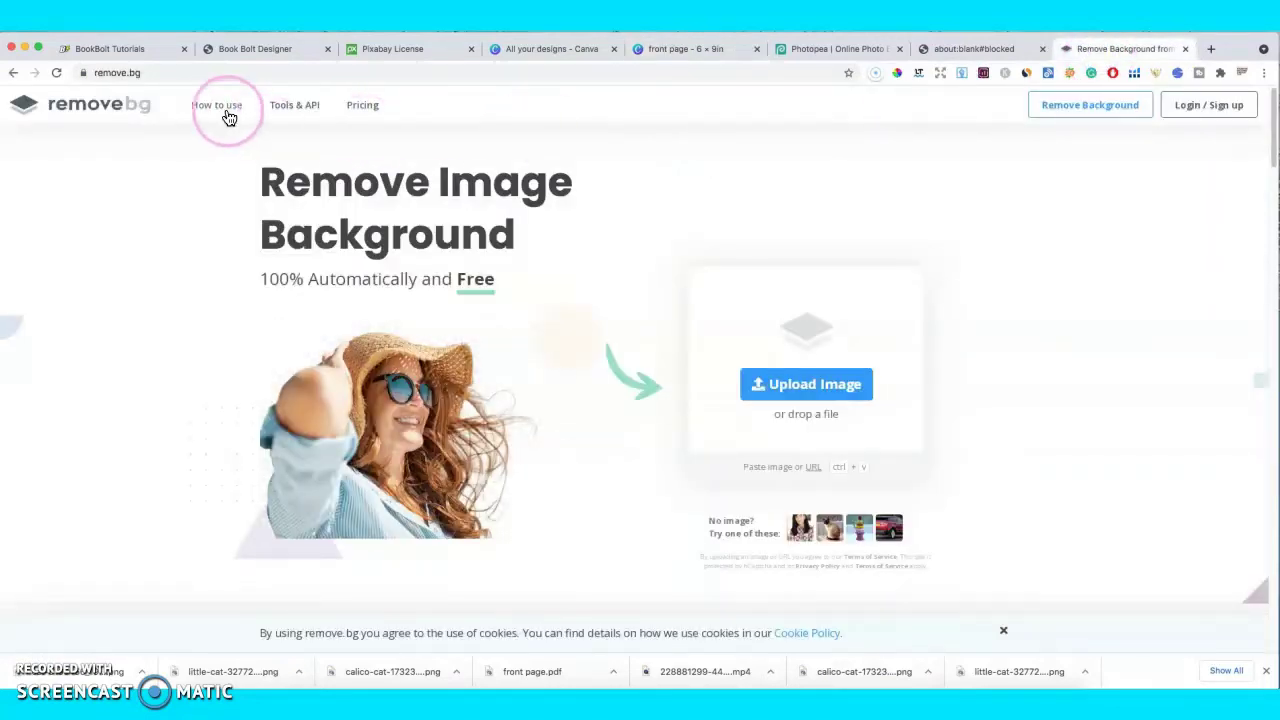
pyautogui.click(245, 673)
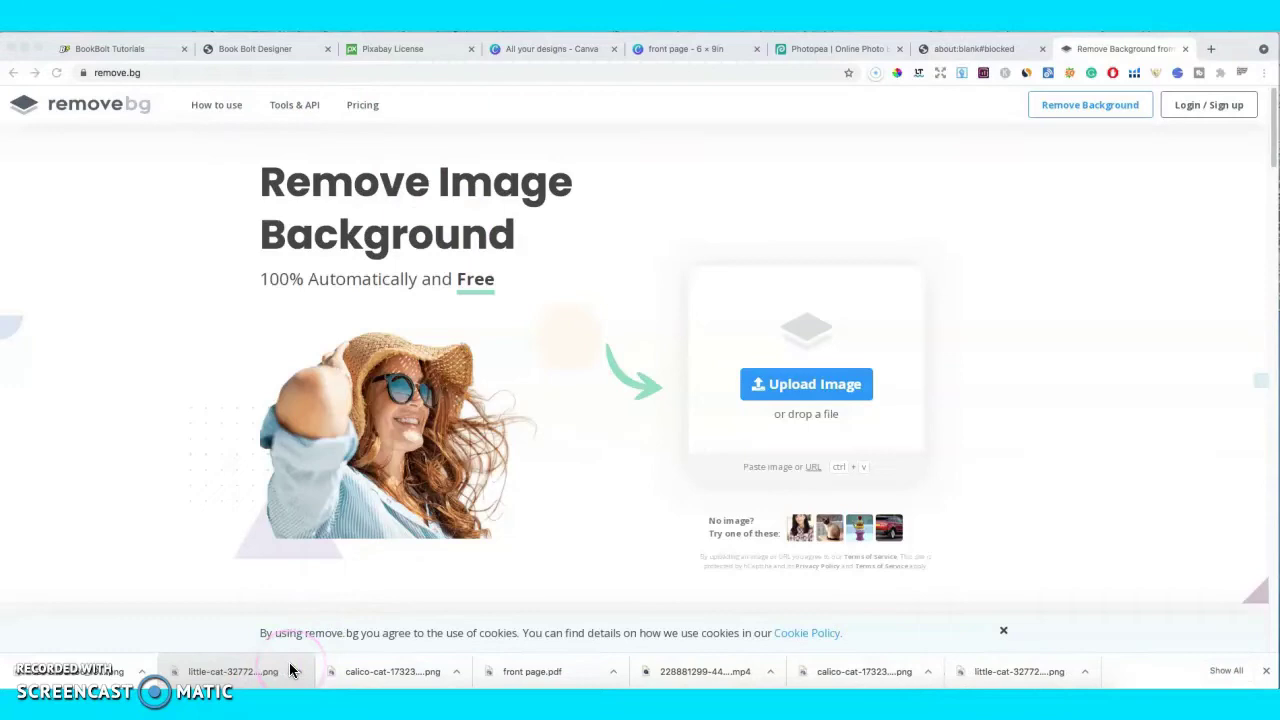
pyautogui.click(277, 666)
pyautogui.click(97, 60)
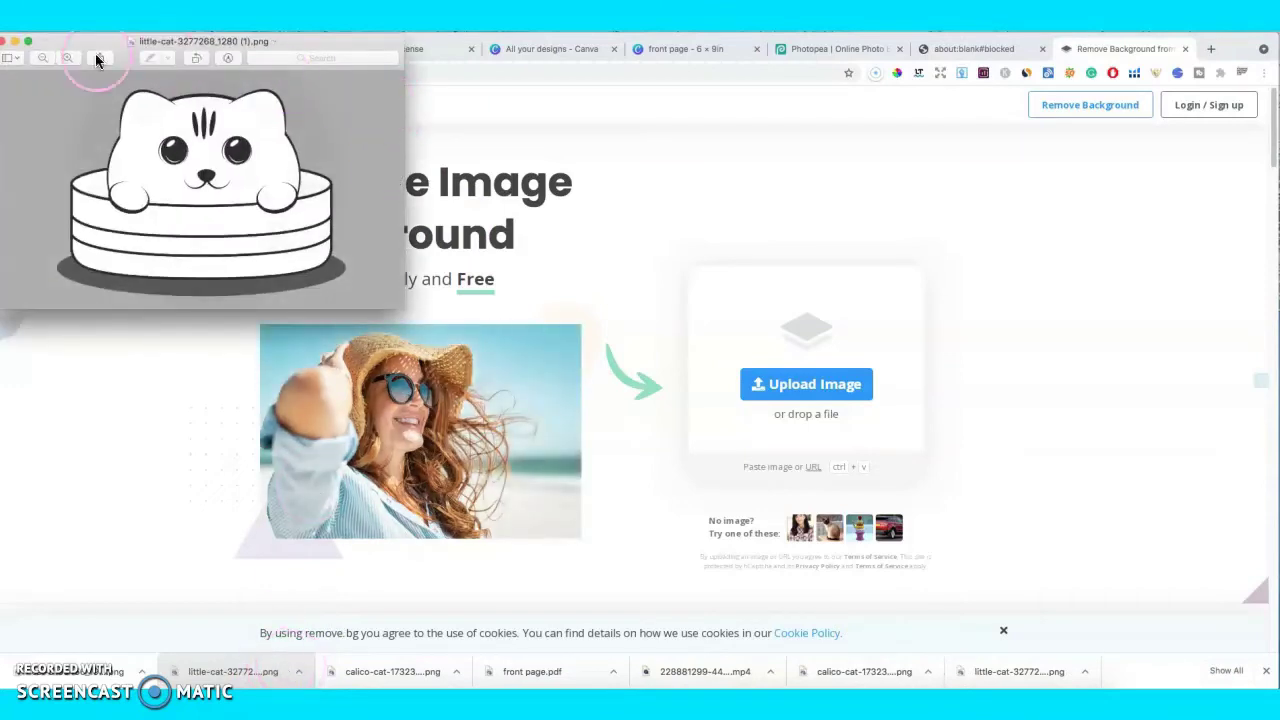
pyautogui.click(6, 43)
# - Remove the cat picture's background in remove.bg, download the cutout, and return to Canva
pyautogui.moveTo(237, 672); pyautogui.dragTo(817, 374)
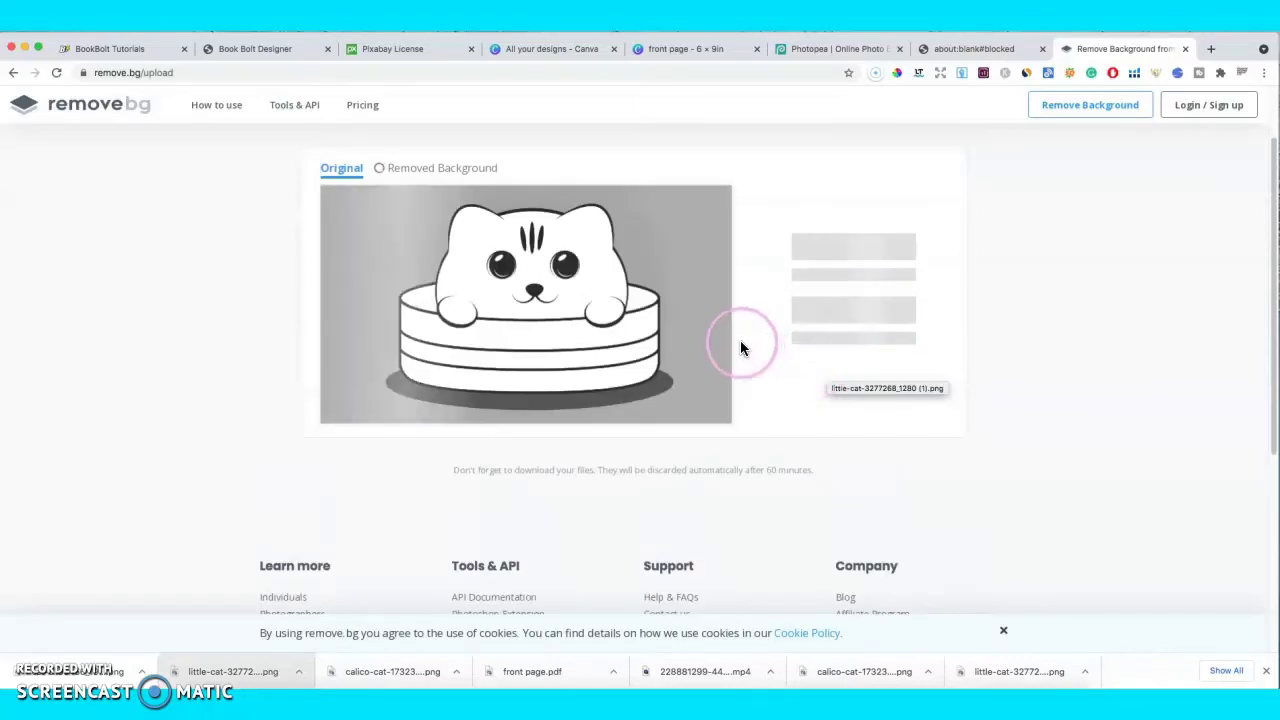
pyautogui.click(838, 244)
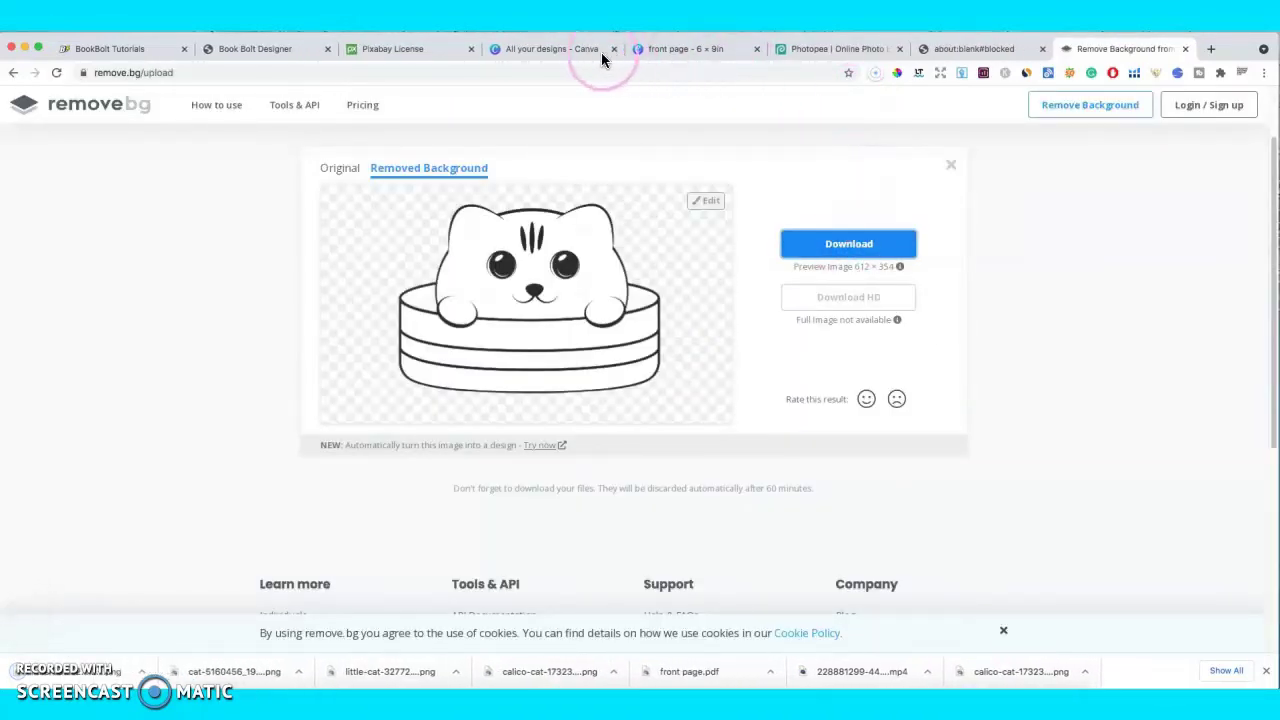
pyautogui.click(601, 52)
# - Delete the grey-background cat-in-cake image from page 3 of the front page design
pyautogui.click(685, 48)
pyautogui.click(783, 514)
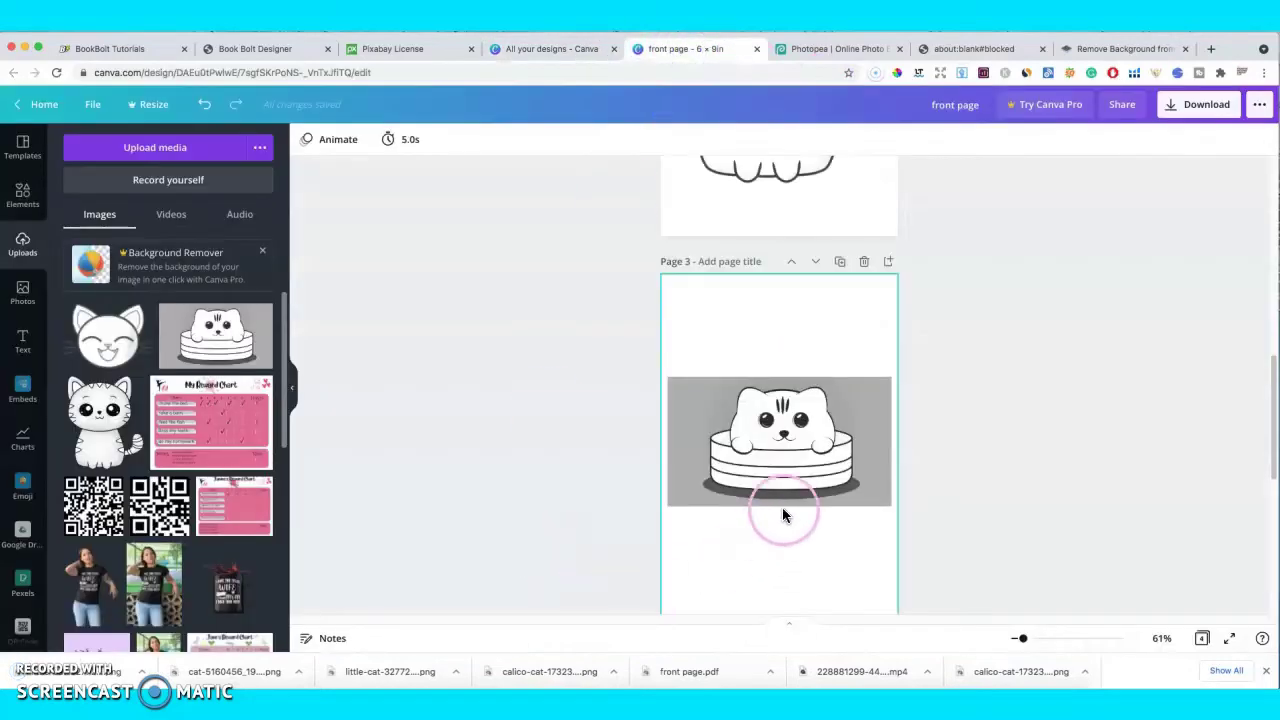
pyautogui.click(830, 470)
pyautogui.click(834, 510)
pyautogui.scroll(-3, 834, 510)
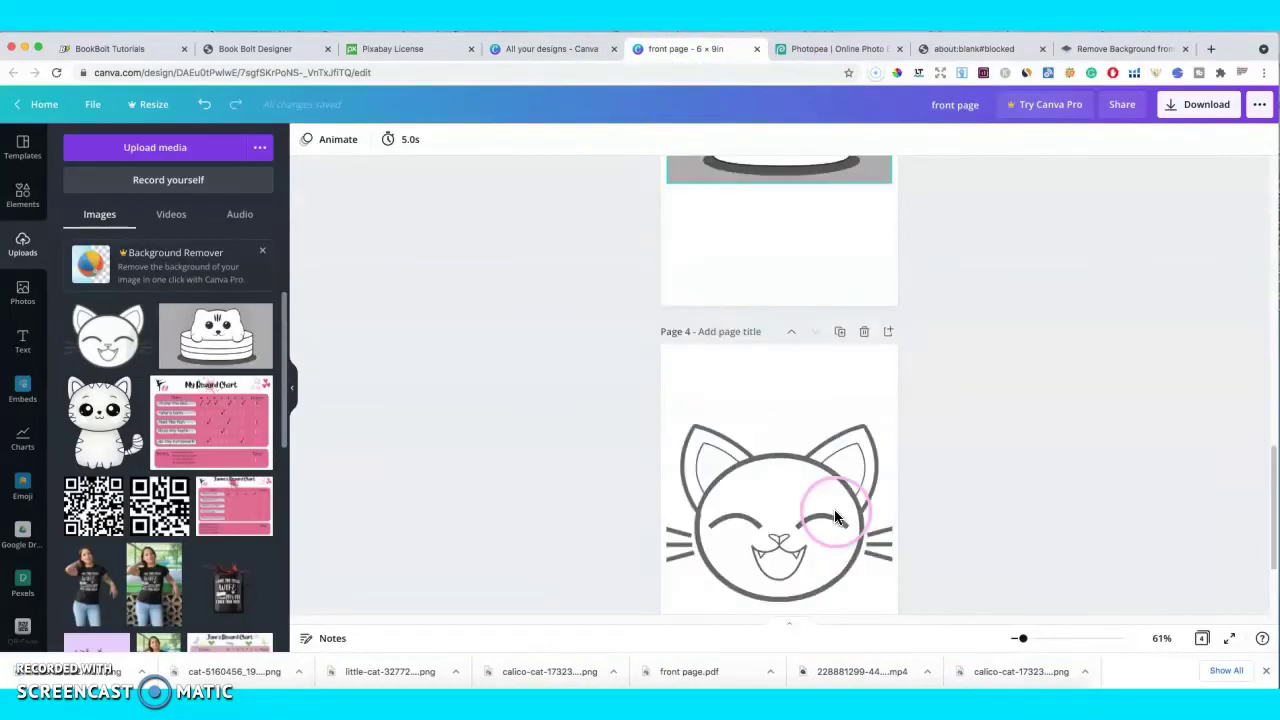
pyautogui.scroll(-2, 836, 512)
pyautogui.scroll(6, 836, 508)
pyautogui.click(826, 468)
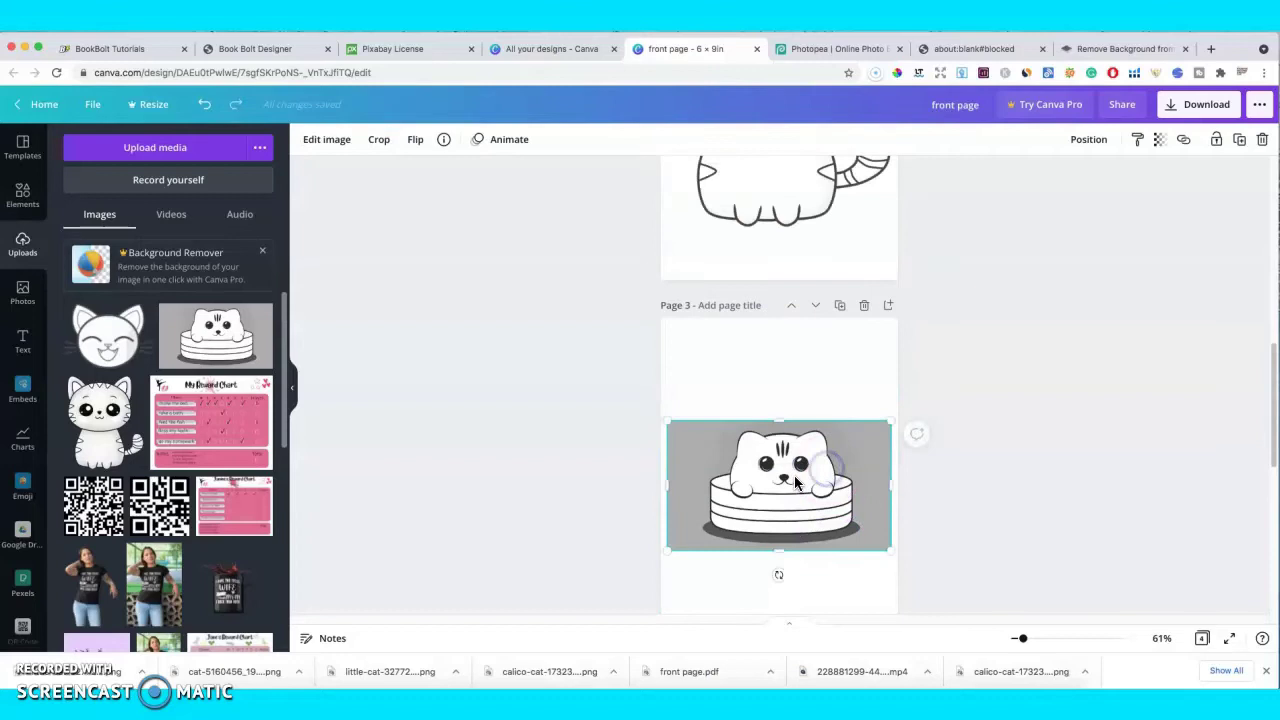
pyautogui.press('Delete')
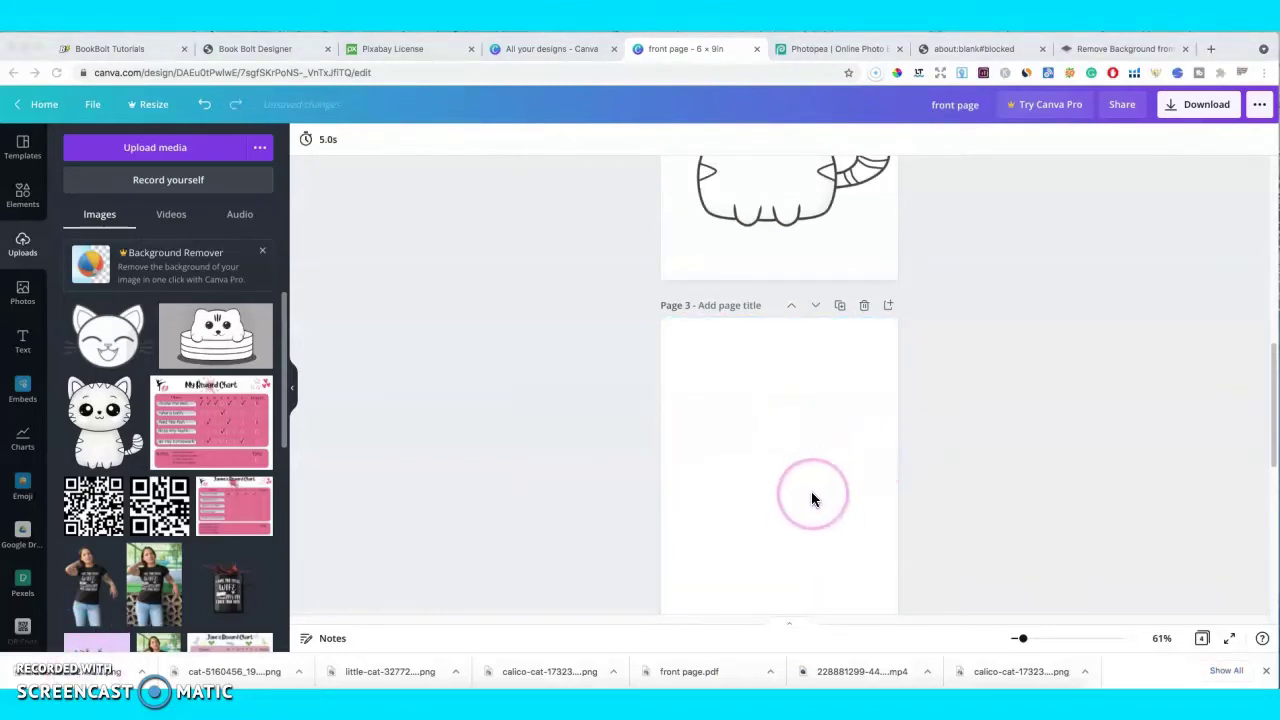
# - Place the downloaded transparent cat cutout on page 3, enlarged and moved toward the centre
pyautogui.scroll(-1, 883, 503)
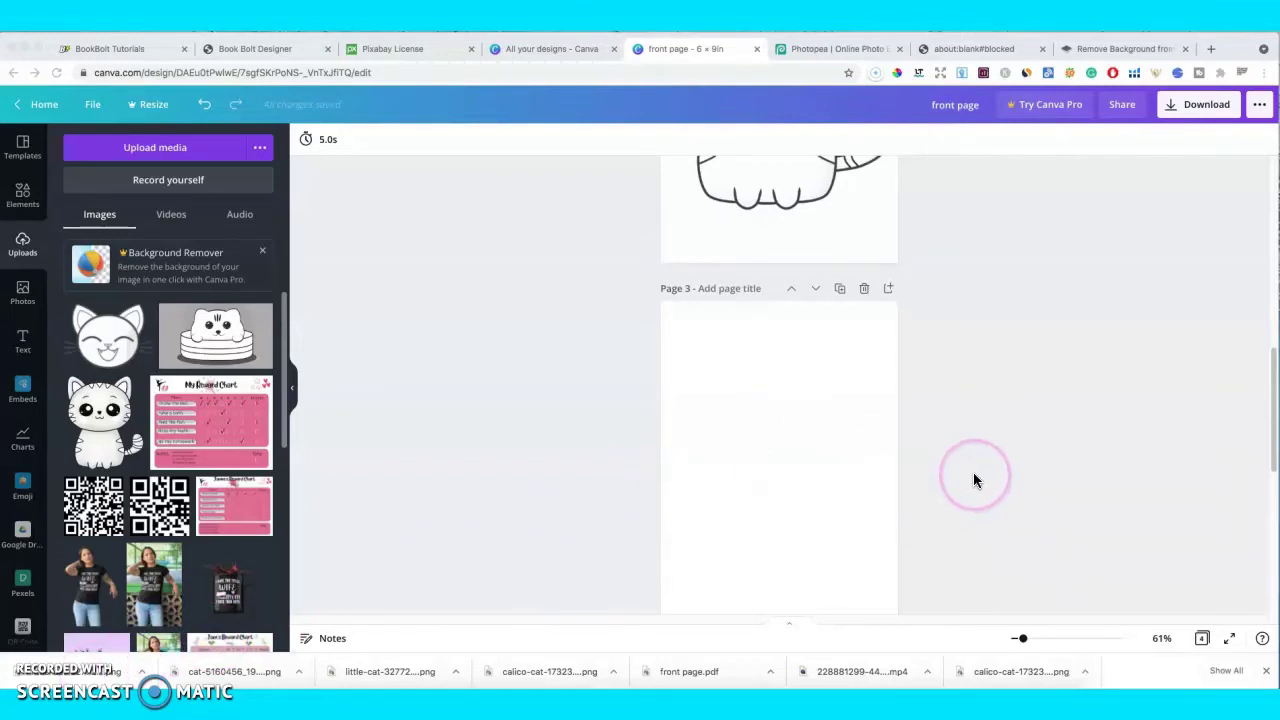
pyautogui.scroll(-10, 974, 475)
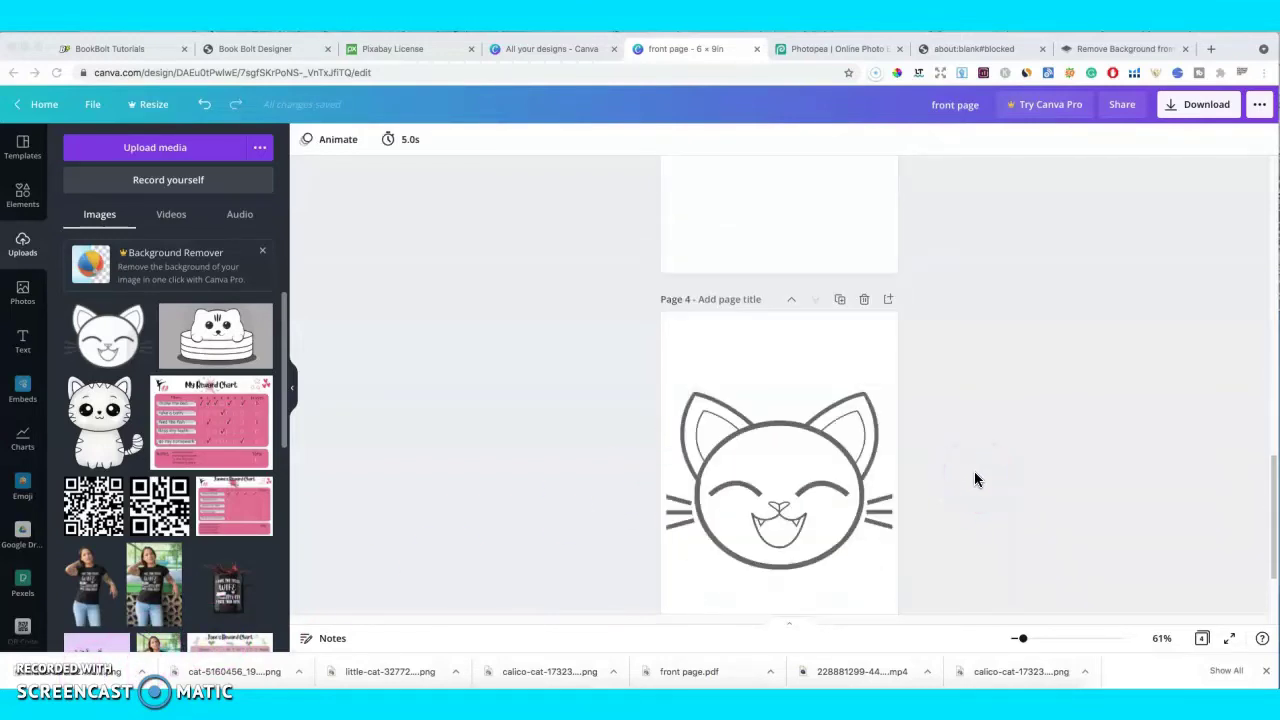
pyautogui.scroll(-5, 974, 478)
pyautogui.scroll(10, 974, 478)
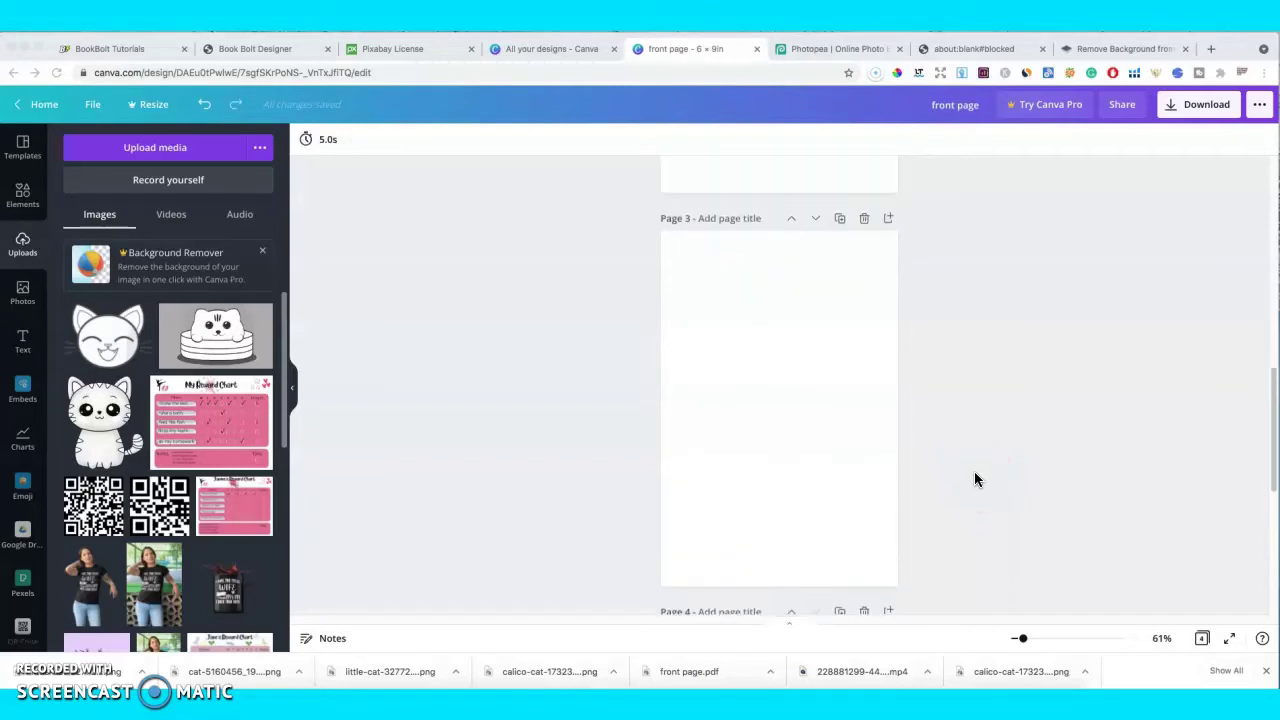
pyautogui.click(330, 643)
pyautogui.moveTo(93, 679); pyautogui.dragTo(849, 420)
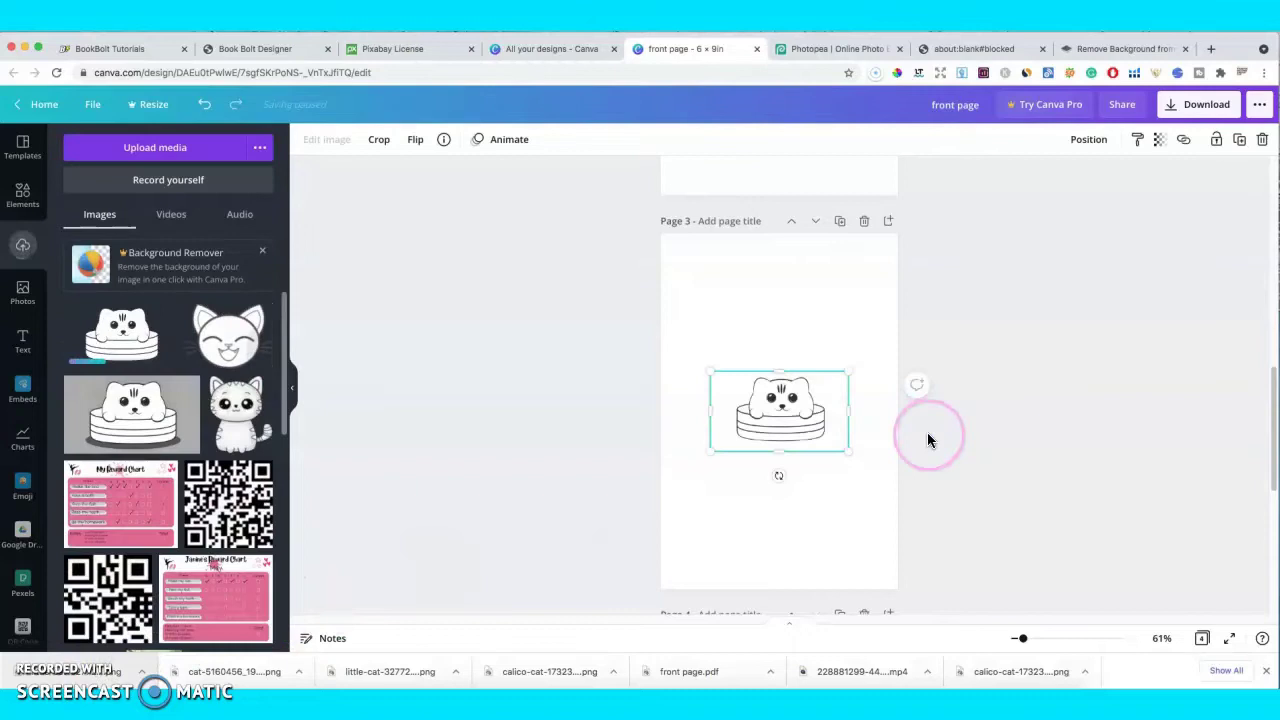
pyautogui.moveTo(900, 487); pyautogui.dragTo(977, 563)
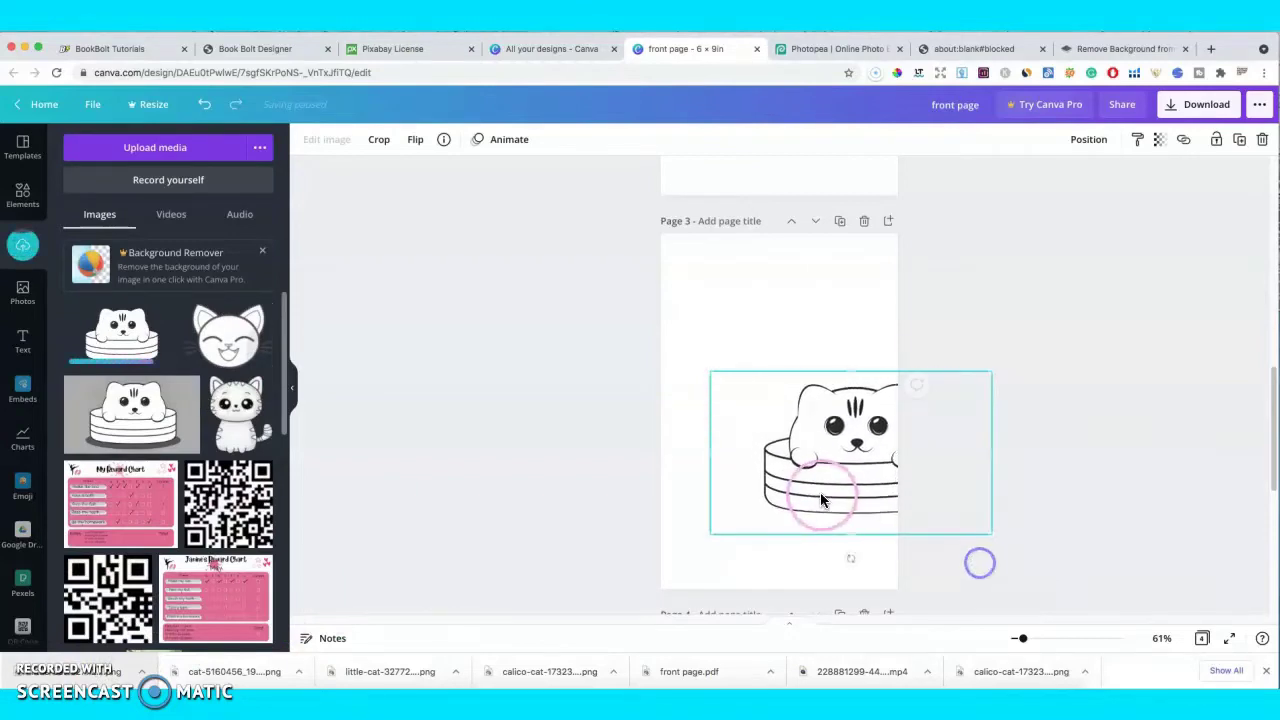
pyautogui.moveTo(815, 486); pyautogui.dragTo(754, 443)
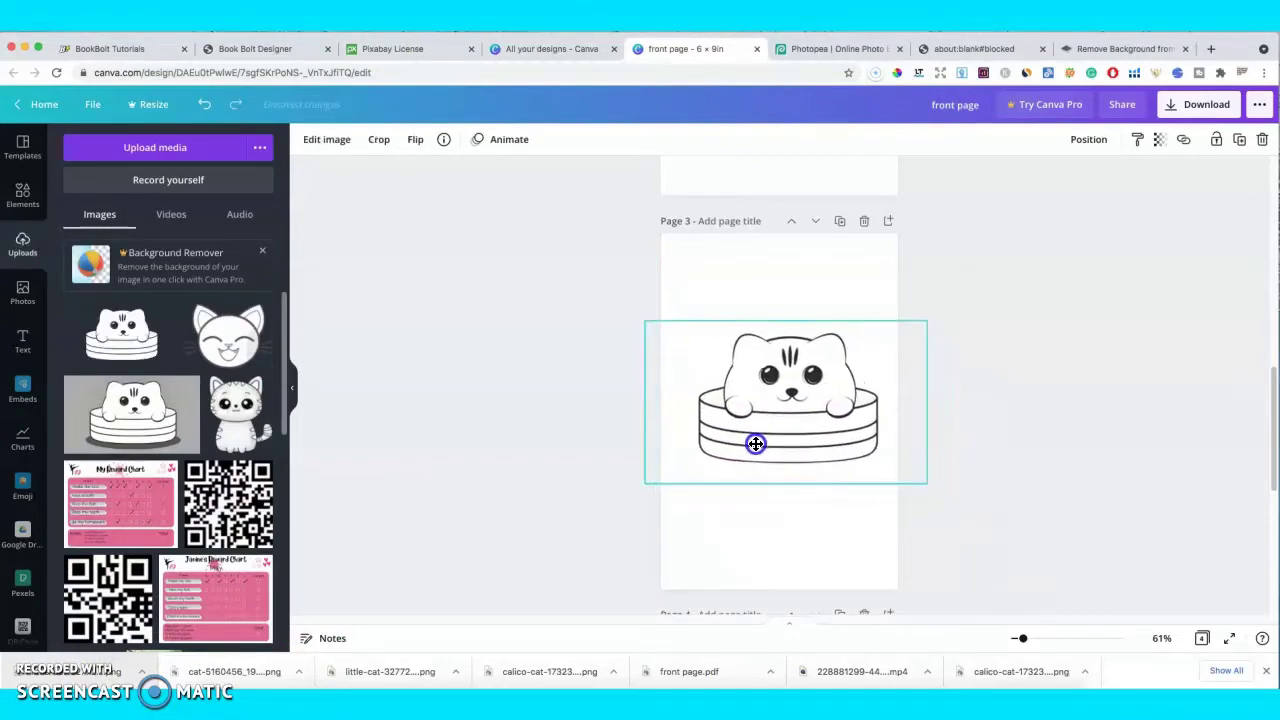
# - Set the page 3 cat cutout's contrast to 11, leaving brightness at 0
pyautogui.click(318, 139)
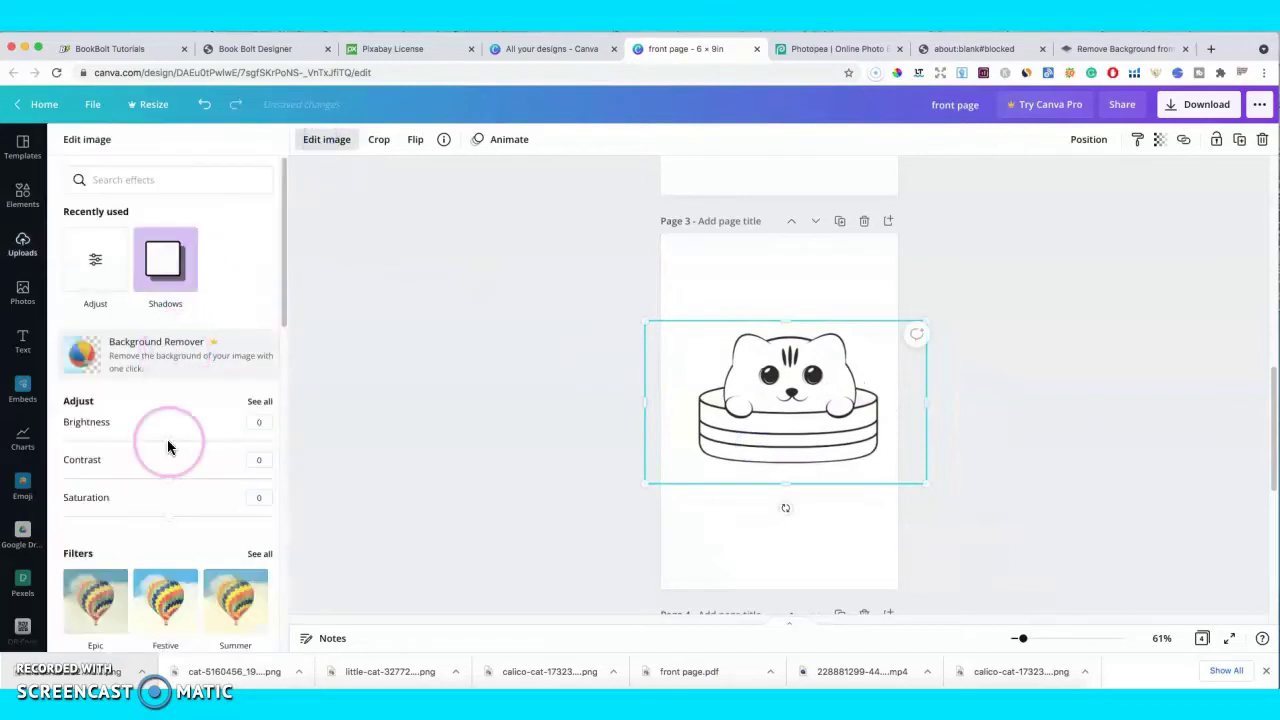
pyautogui.moveTo(172, 441)
pyautogui.mouseDown()
pyautogui.moveTo(246, 441)
pyautogui.moveTo(143, 443)
pyautogui.moveTo(169, 444)
pyautogui.mouseUp()
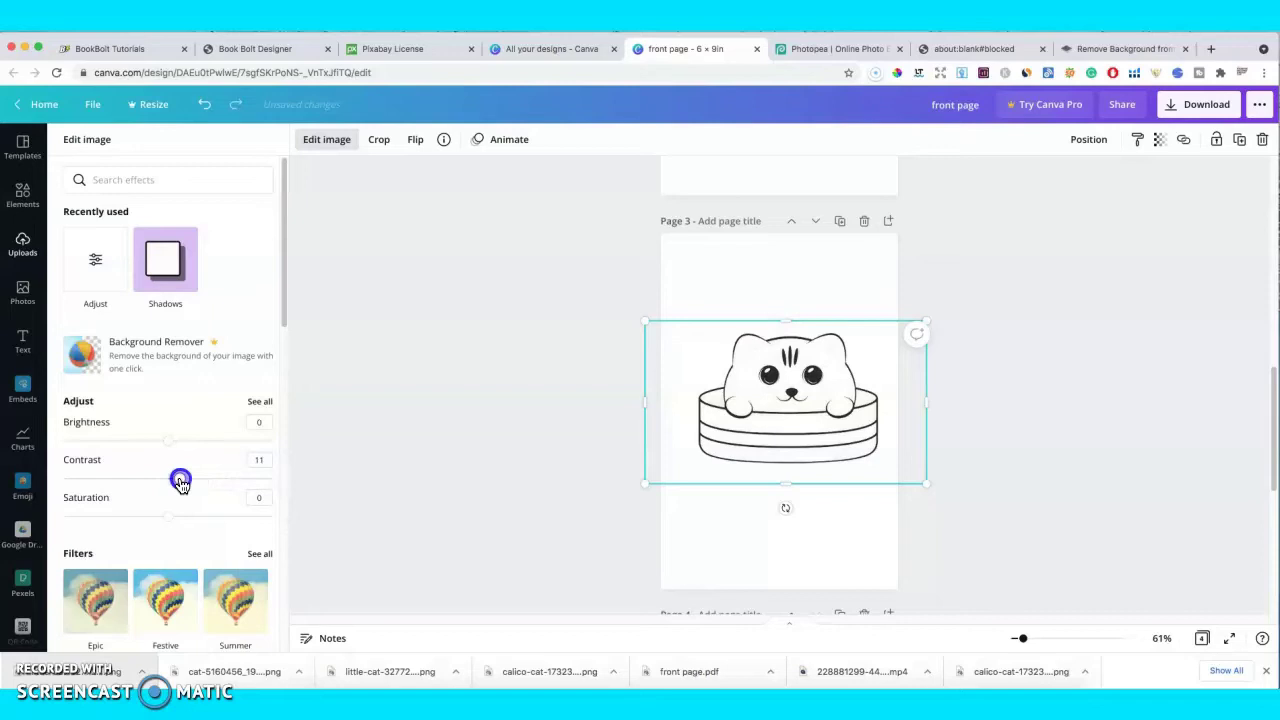
pyautogui.click(993, 451)
pyautogui.click(922, 428)
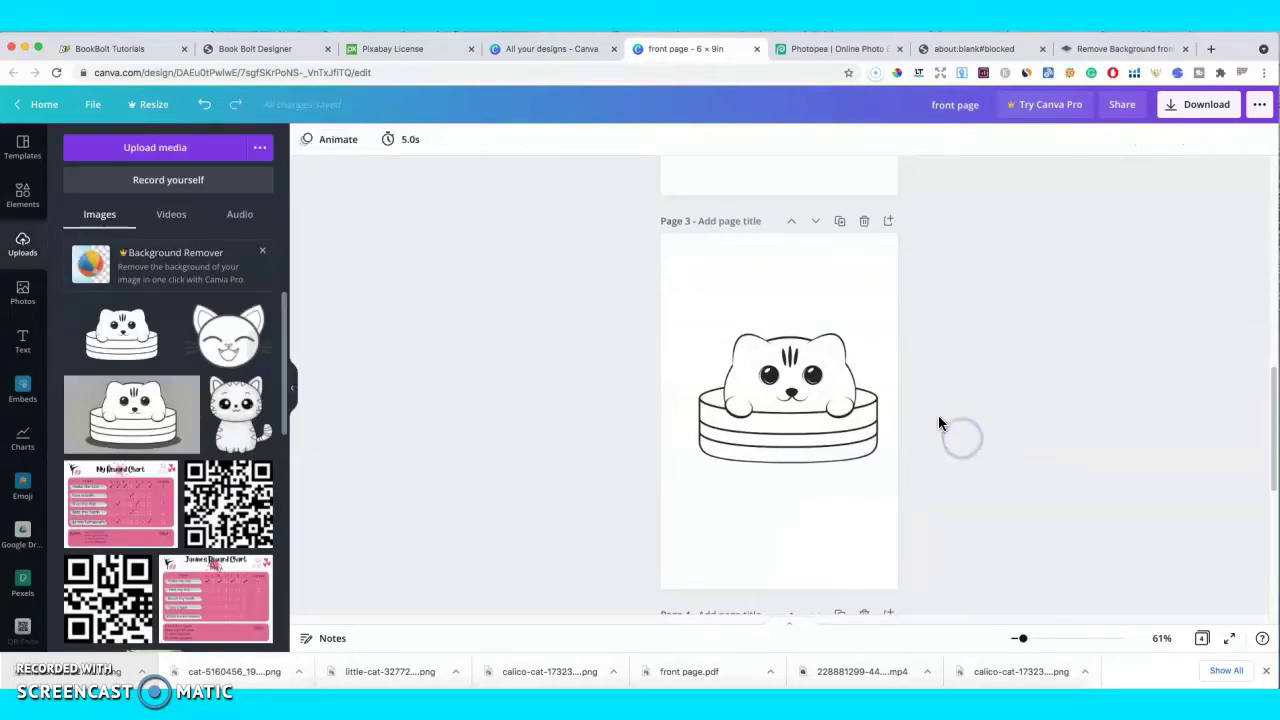
# - Review the title on page 1 and the striped cat on page 2
pyautogui.scroll(-3, 939, 418)
pyautogui.scroll(3, 939, 422)
pyautogui.click(836, 268)
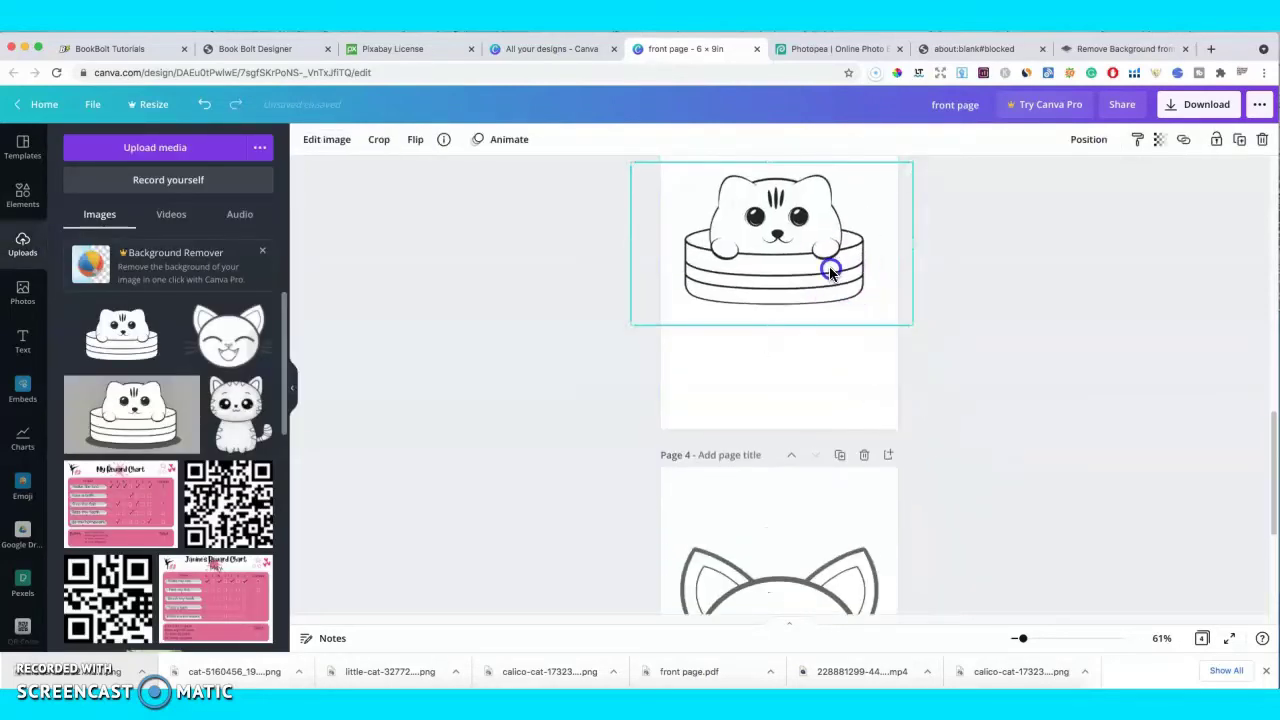
pyautogui.scroll(3, 990, 370)
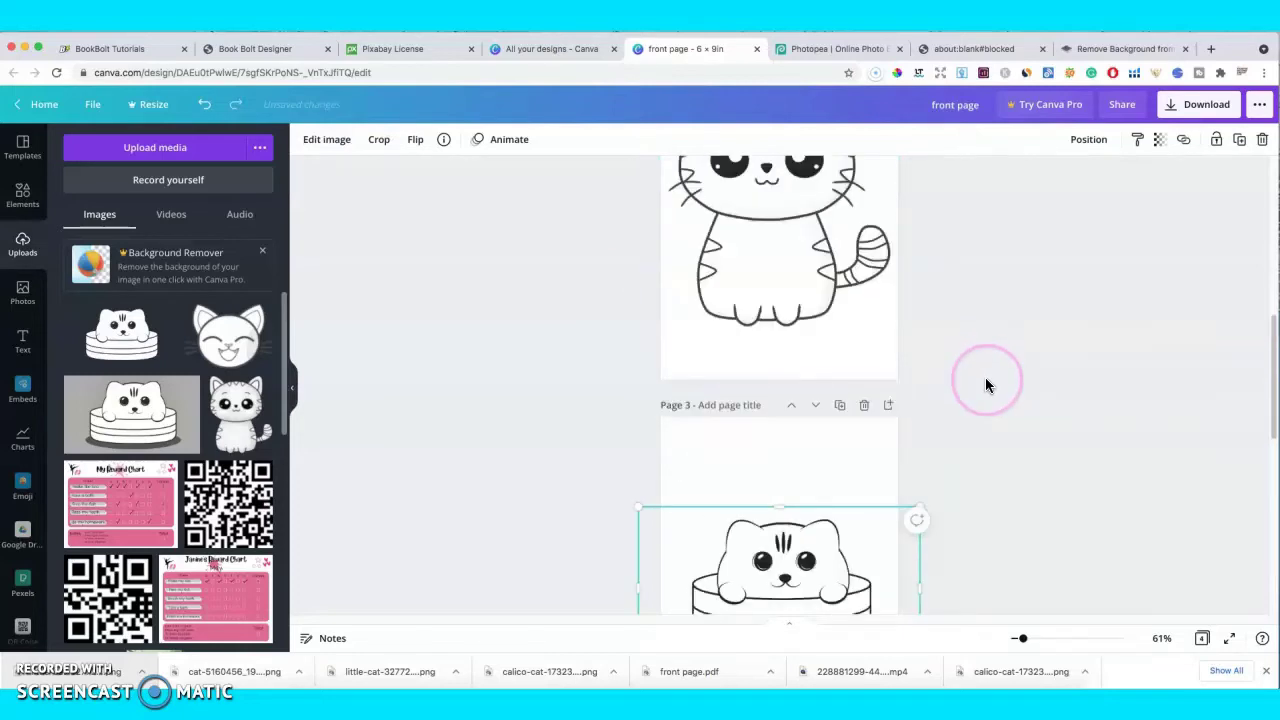
pyautogui.scroll(10, 953, 377)
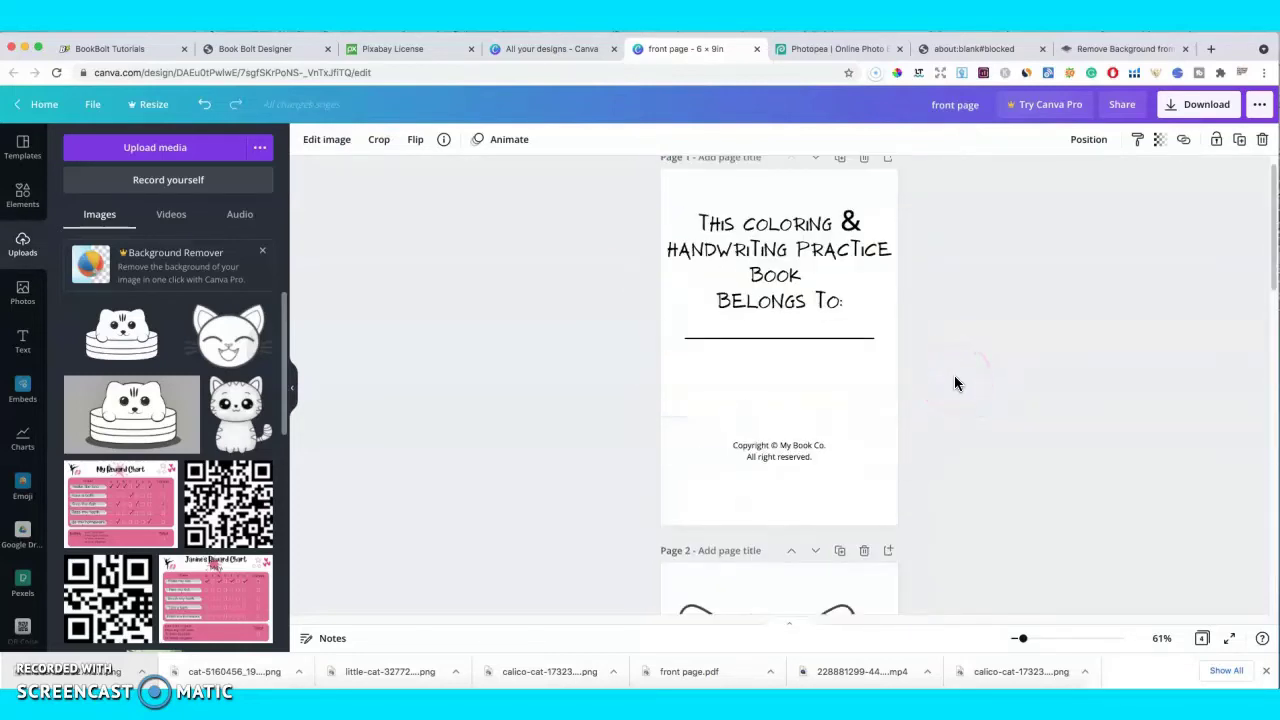
pyautogui.click(757, 258)
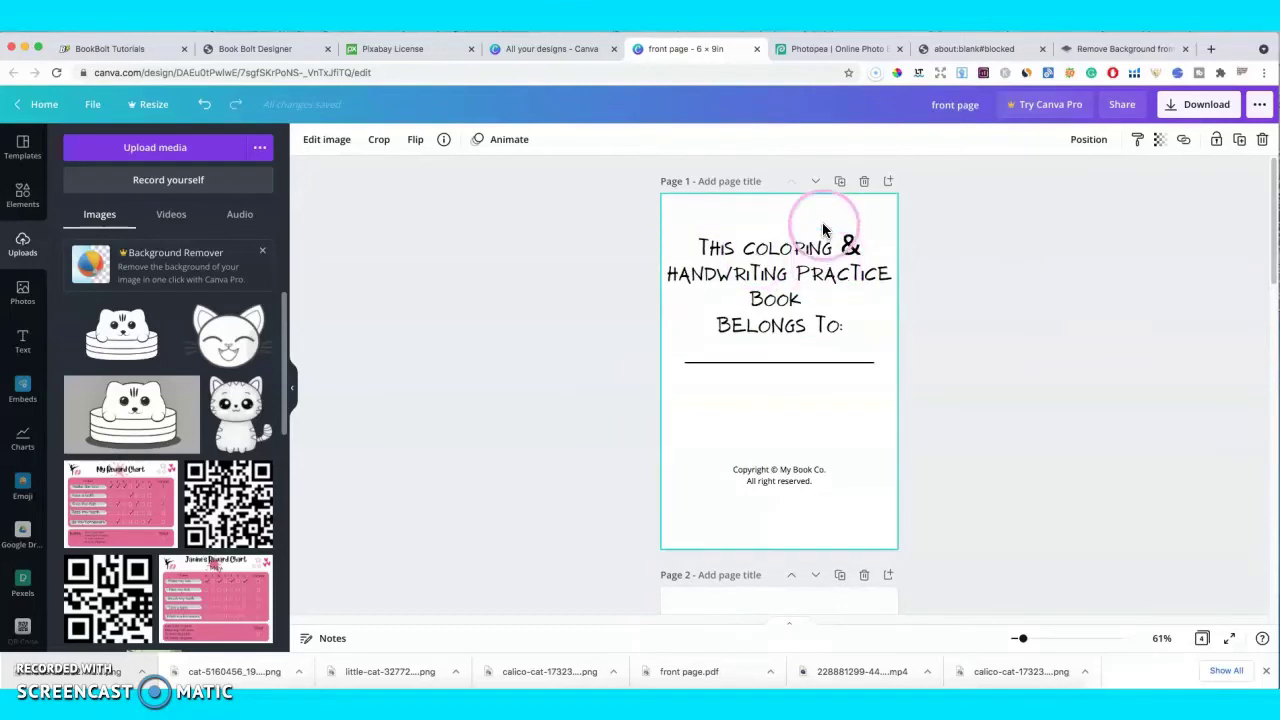
pyautogui.click(977, 341)
pyautogui.click(832, 460)
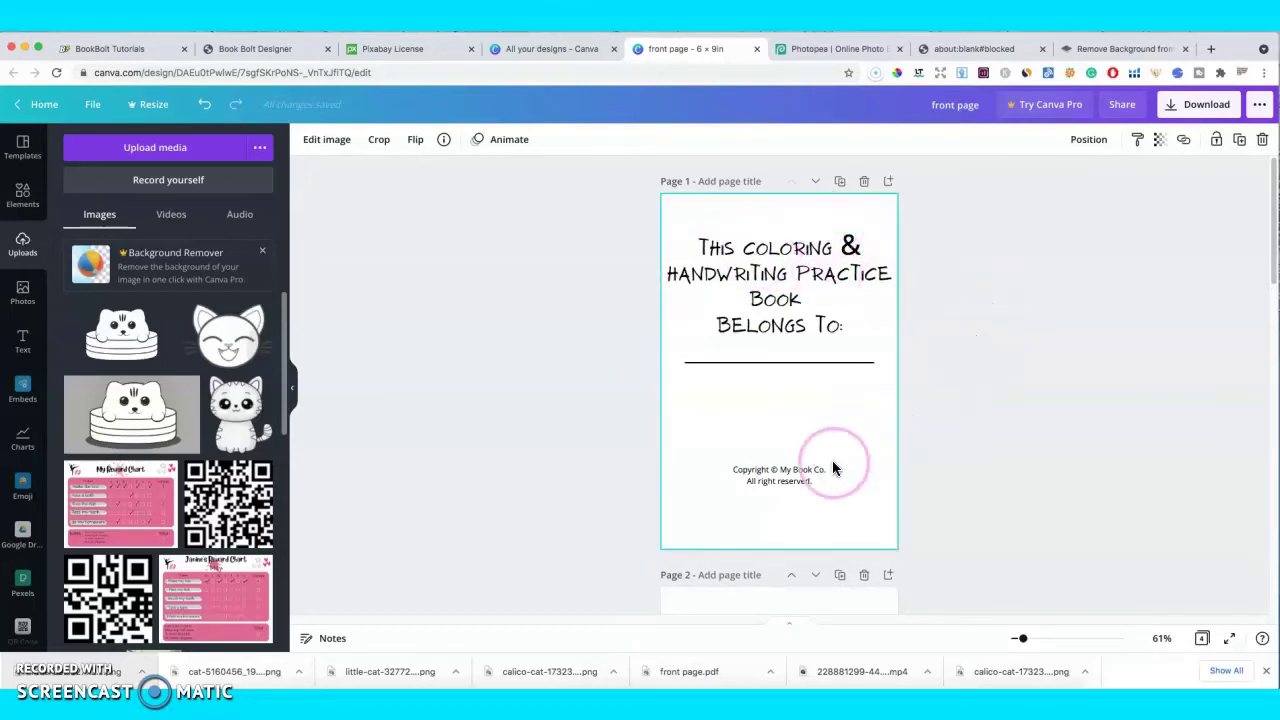
pyautogui.click(977, 392)
pyautogui.scroll(-5, 978, 394)
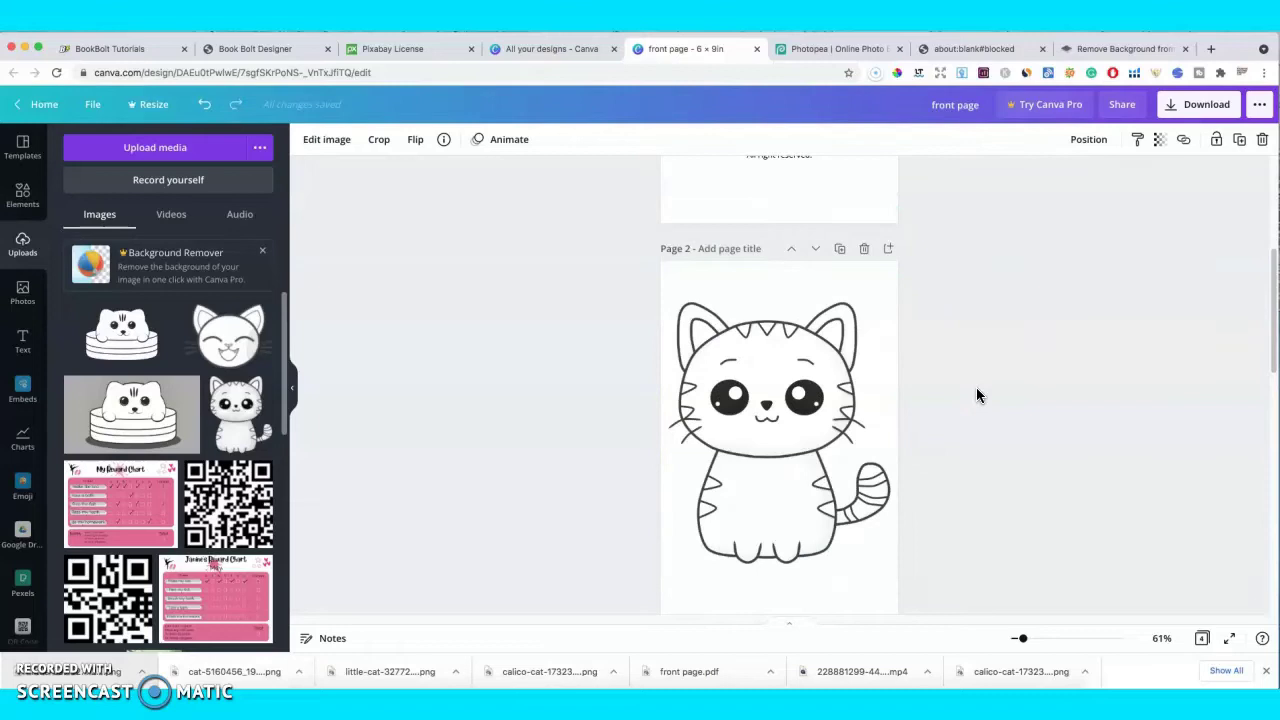
pyautogui.click(838, 390)
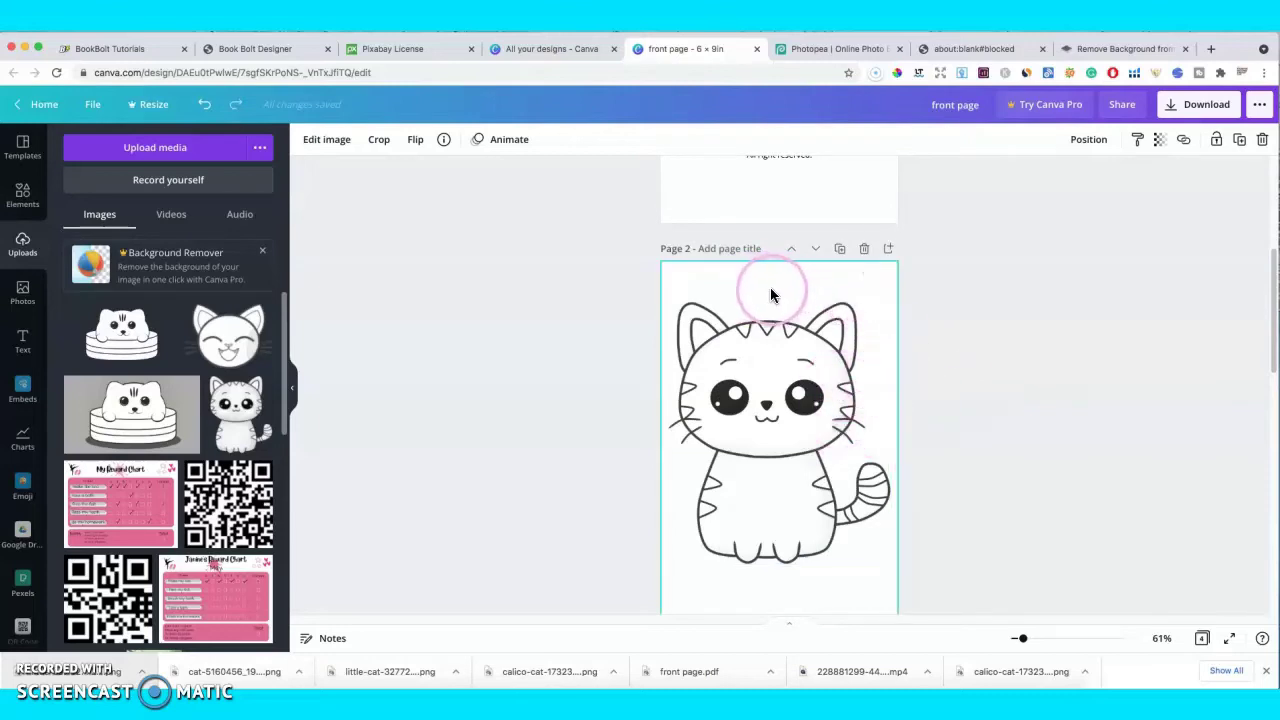
pyautogui.scroll(-1, 867, 546)
pyautogui.click(902, 556)
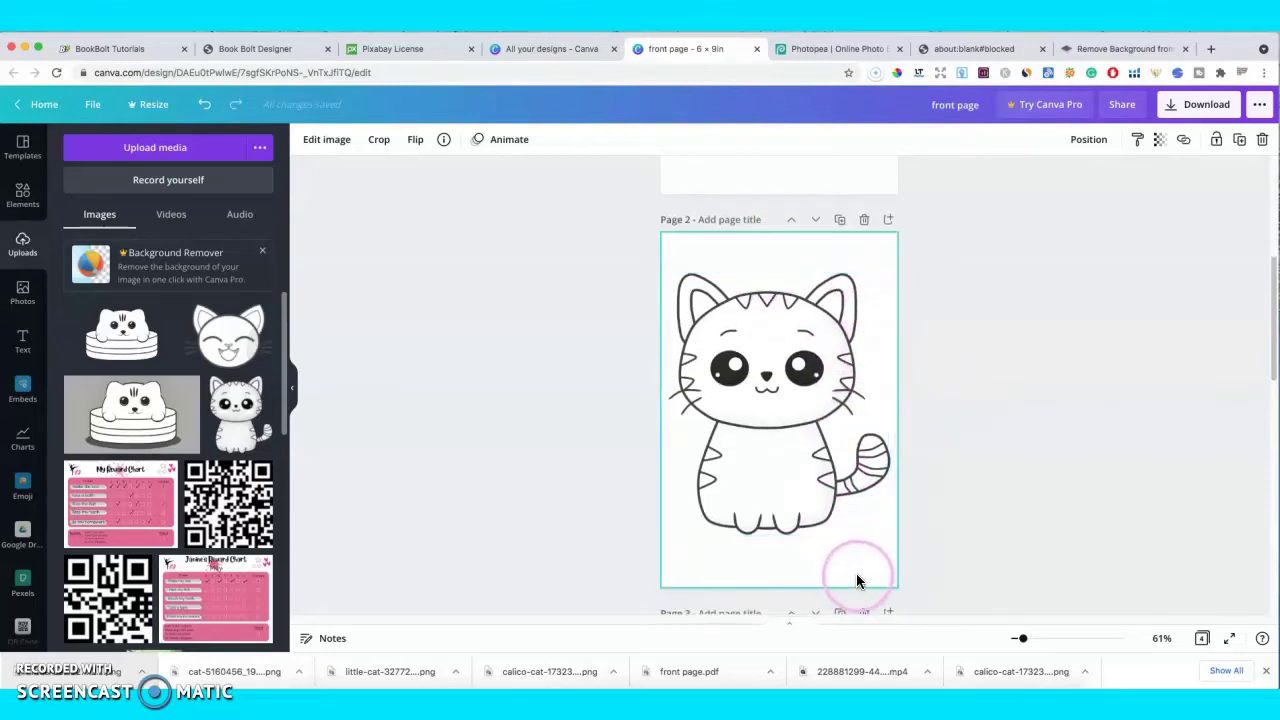
pyautogui.click(886, 458)
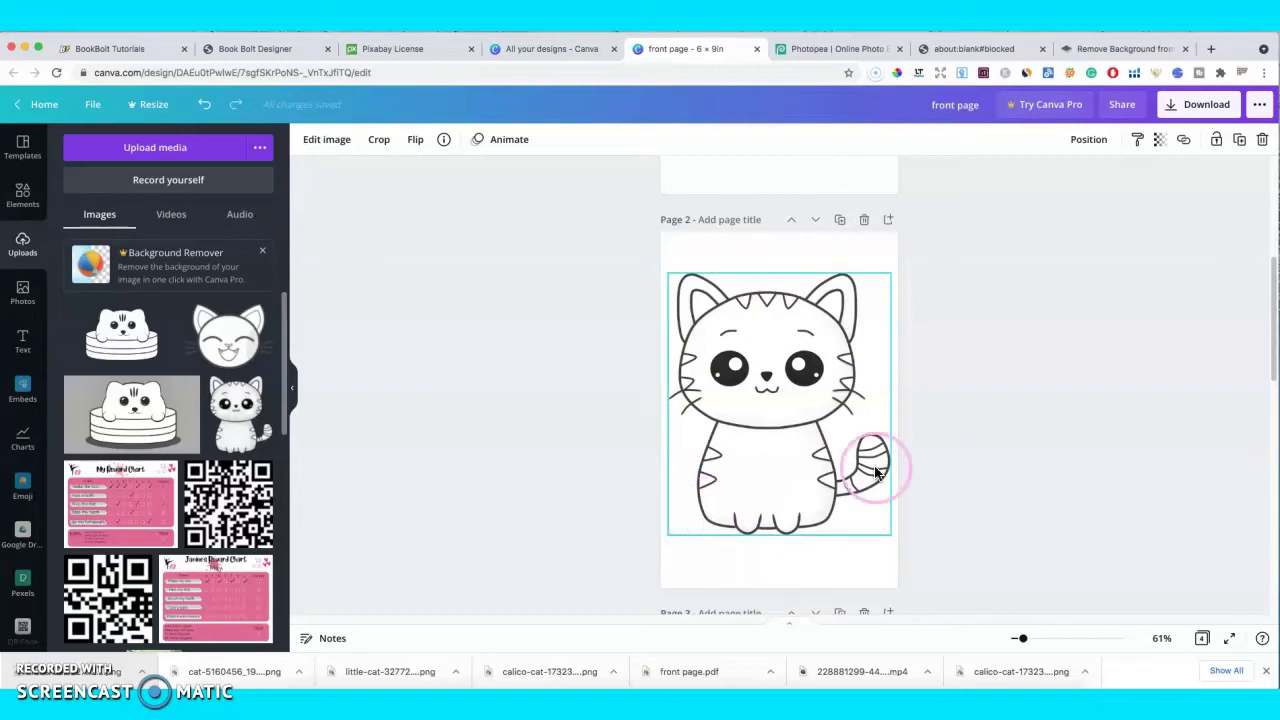
pyautogui.scroll(5, 934, 455)
# - Centre the cat-in-cake cutout horizontally on page 3
pyautogui.click(937, 465)
pyautogui.scroll(-10, 935, 462)
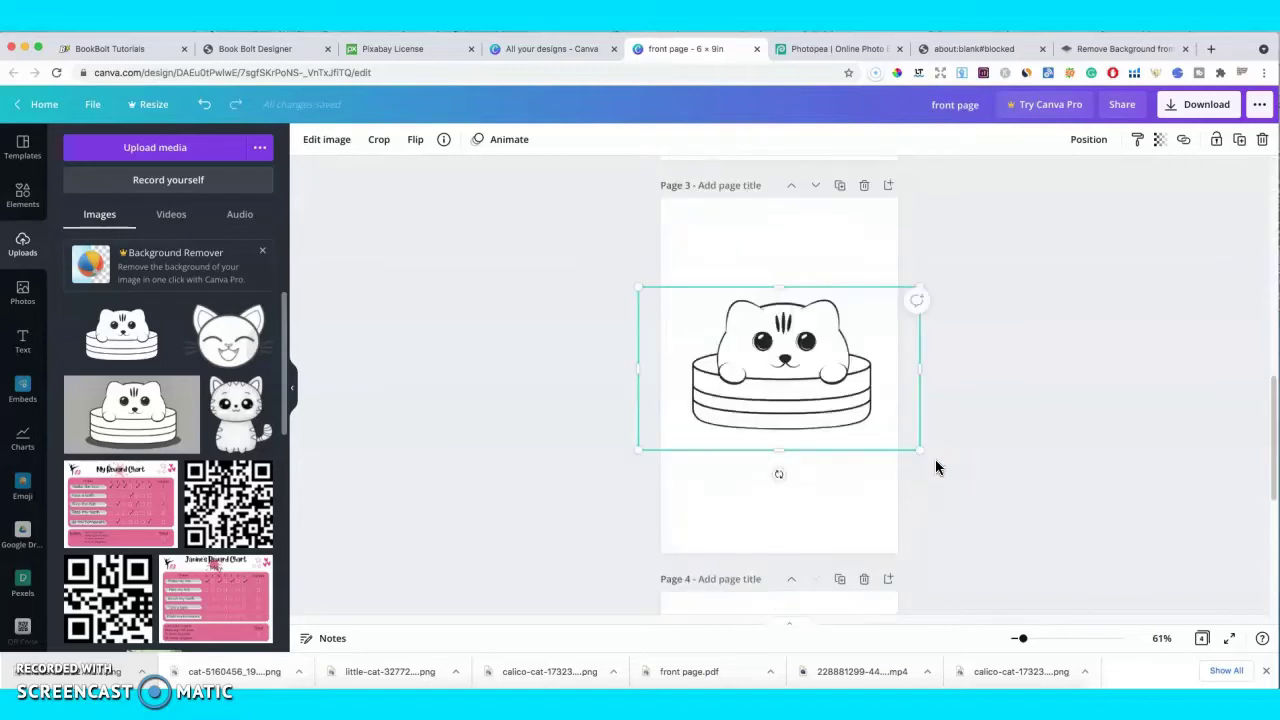
pyautogui.click(954, 449)
pyautogui.moveTo(829, 405); pyautogui.dragTo(868, 403)
pyautogui.click(997, 420)
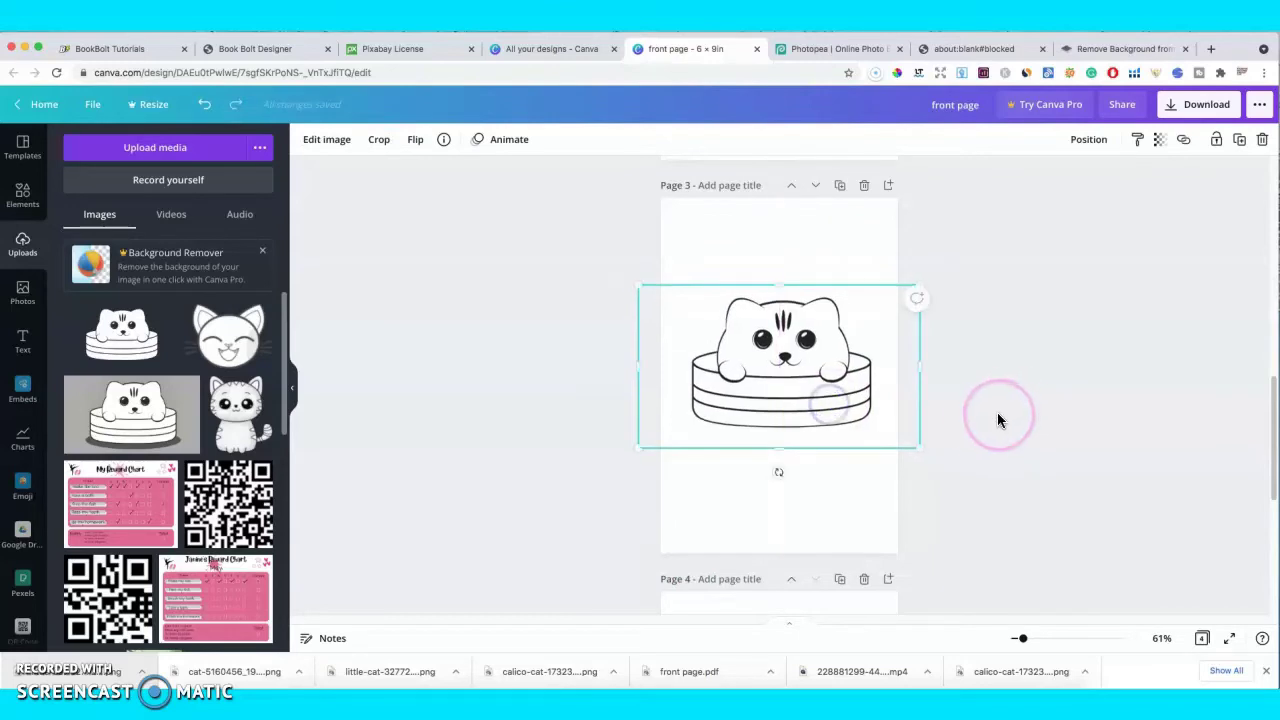
# - Check the smiling cat face image on page 4
pyautogui.scroll(-3, 984, 427)
pyautogui.click(983, 423)
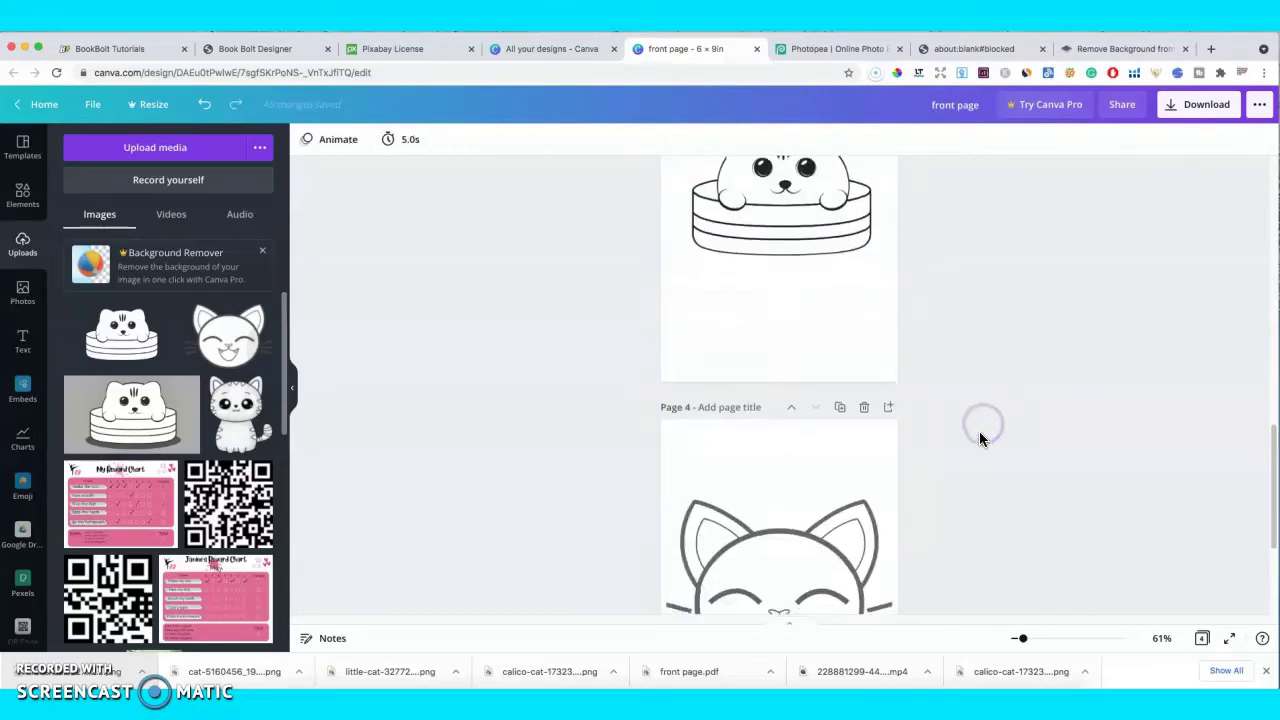
pyautogui.scroll(-4, 900, 428)
pyautogui.click(865, 428)
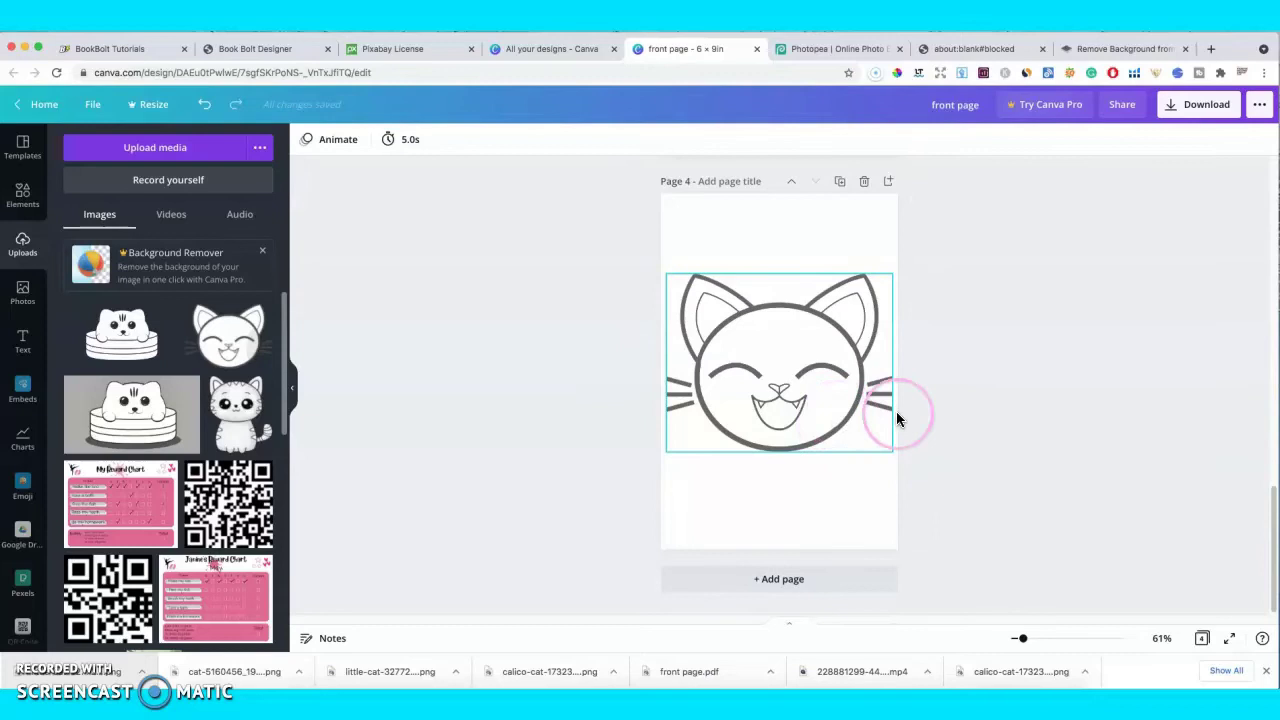
pyautogui.click(845, 390)
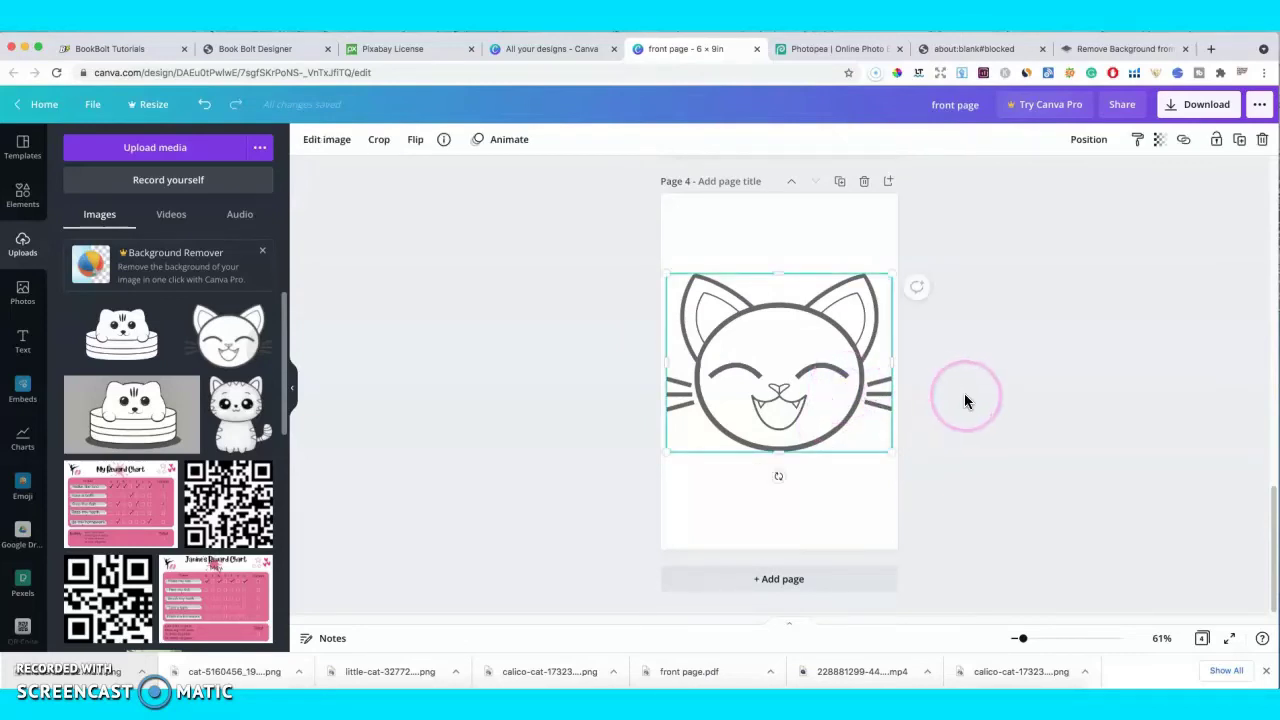
pyautogui.scroll(12, 963, 400)
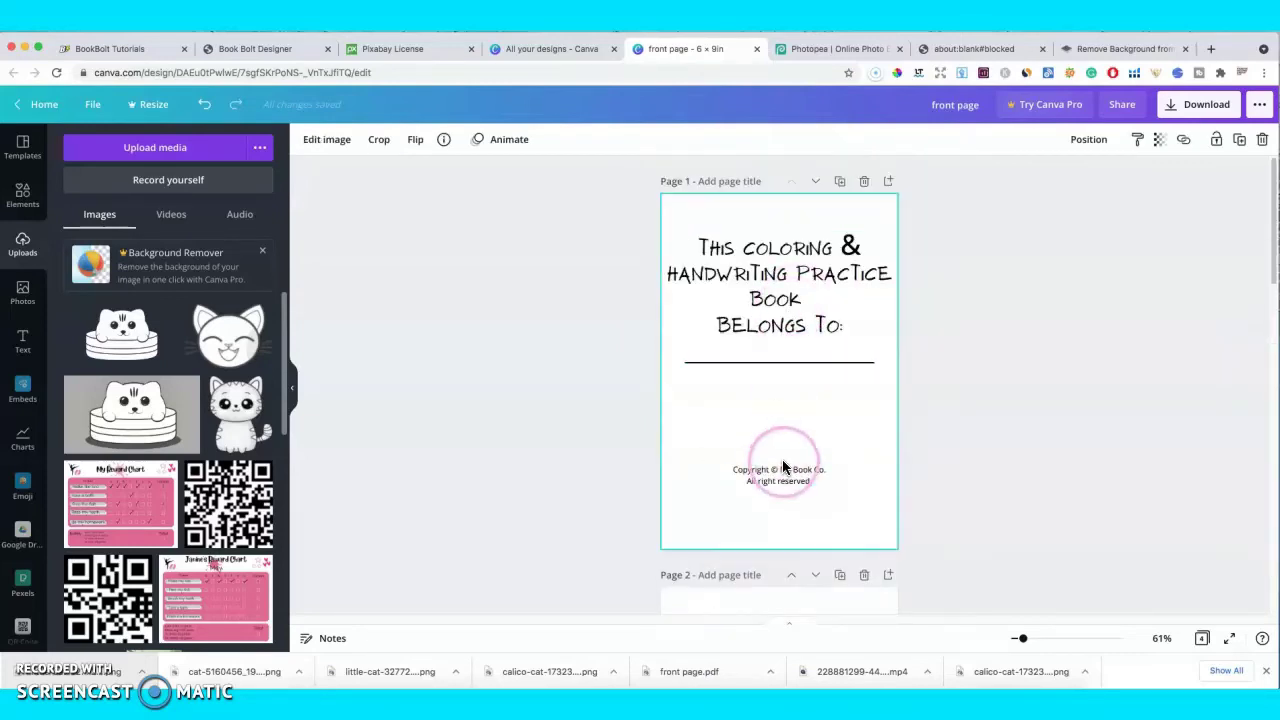
# - Close the downloads bar and download page 1 alone as a PDF Print file
pyautogui.click(1267, 674)
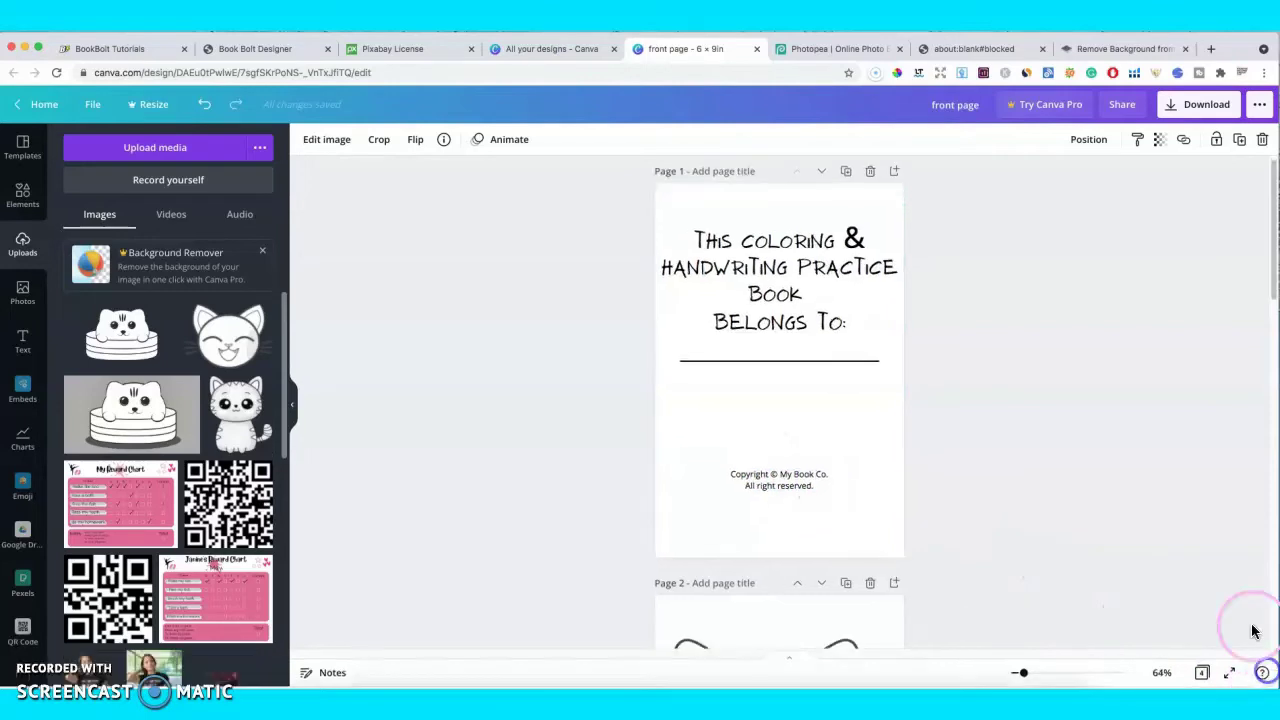
pyautogui.click(1190, 104)
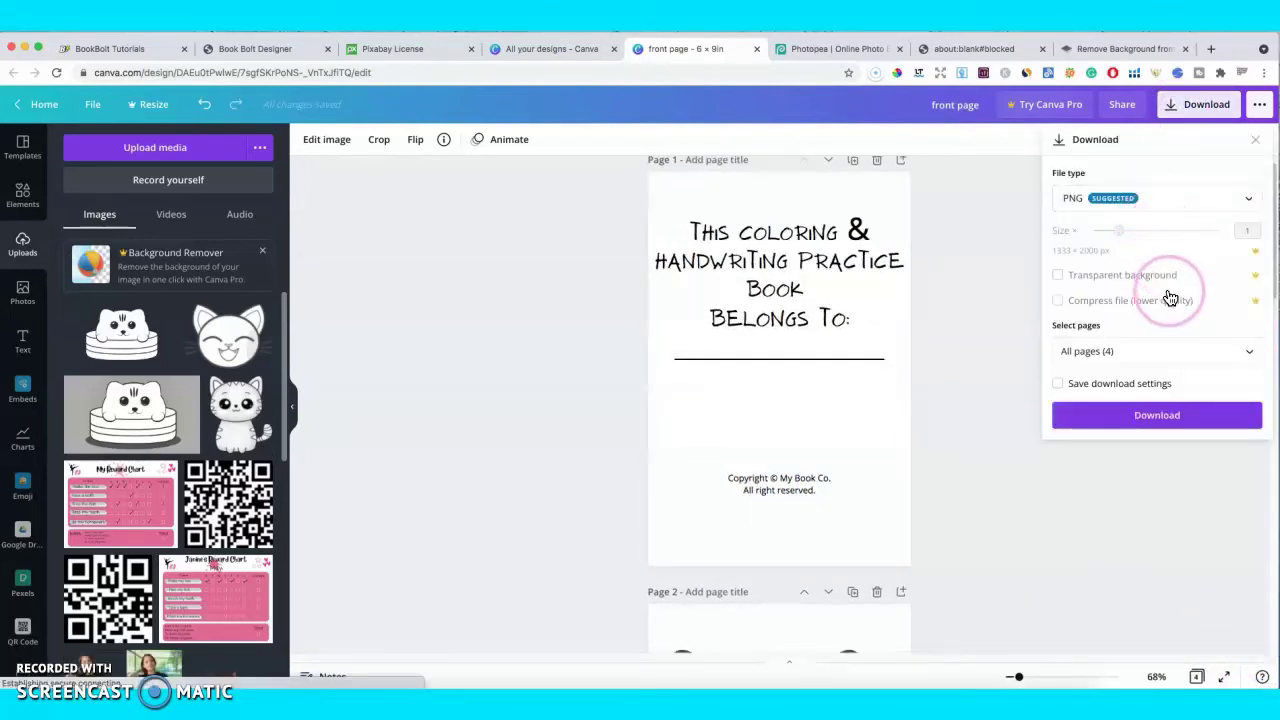
pyautogui.click(1160, 198)
pyautogui.click(1110, 316)
pyautogui.click(1252, 285)
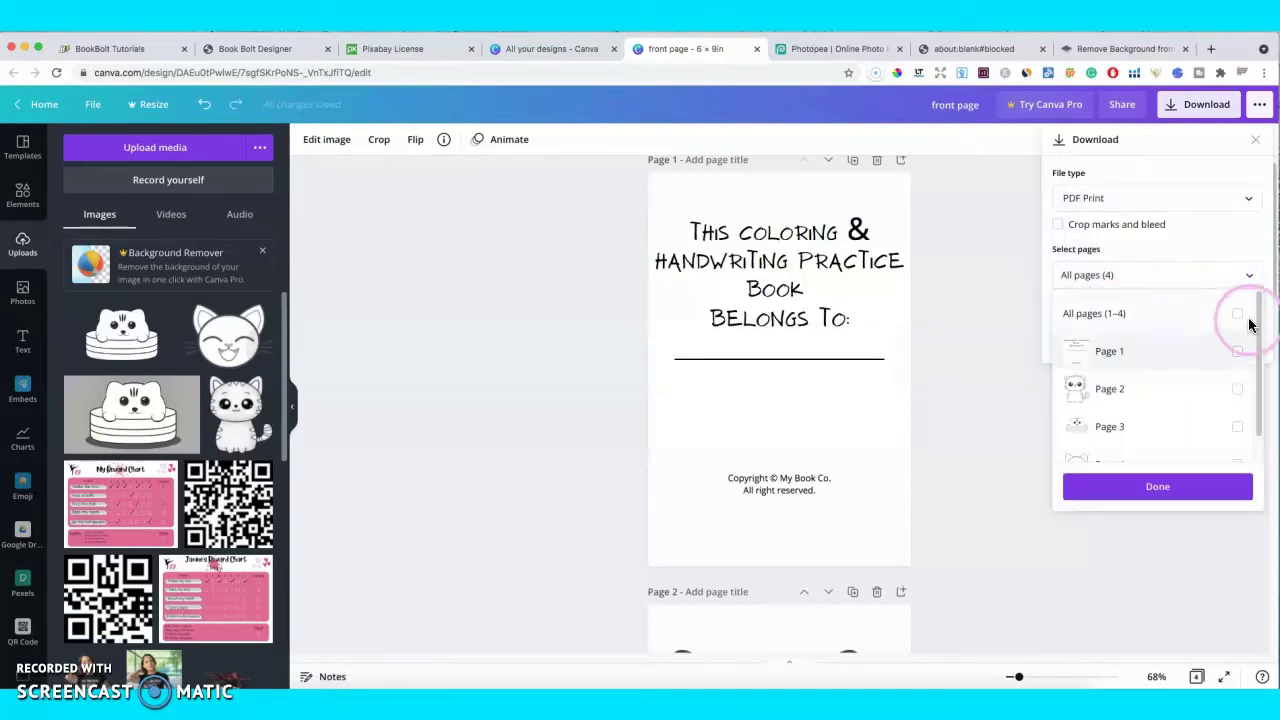
pyautogui.click(1241, 316)
pyautogui.click(1239, 356)
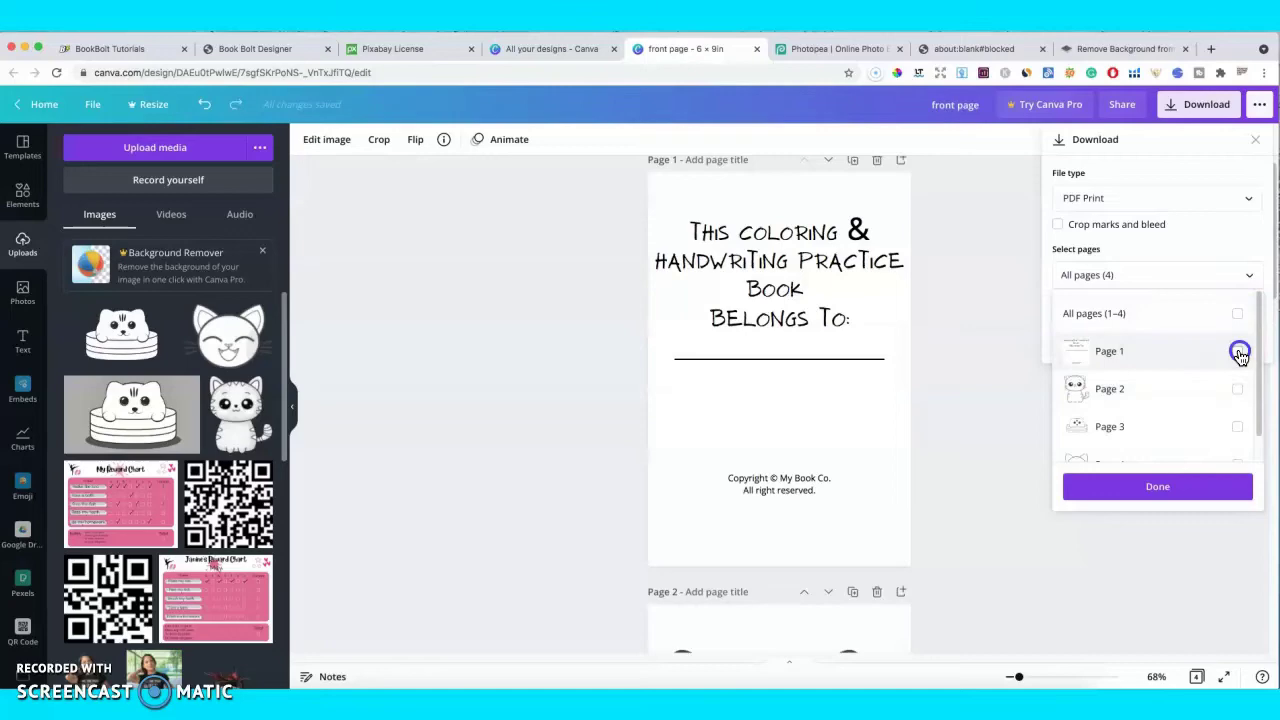
pyautogui.click(1175, 488)
pyautogui.click(1159, 339)
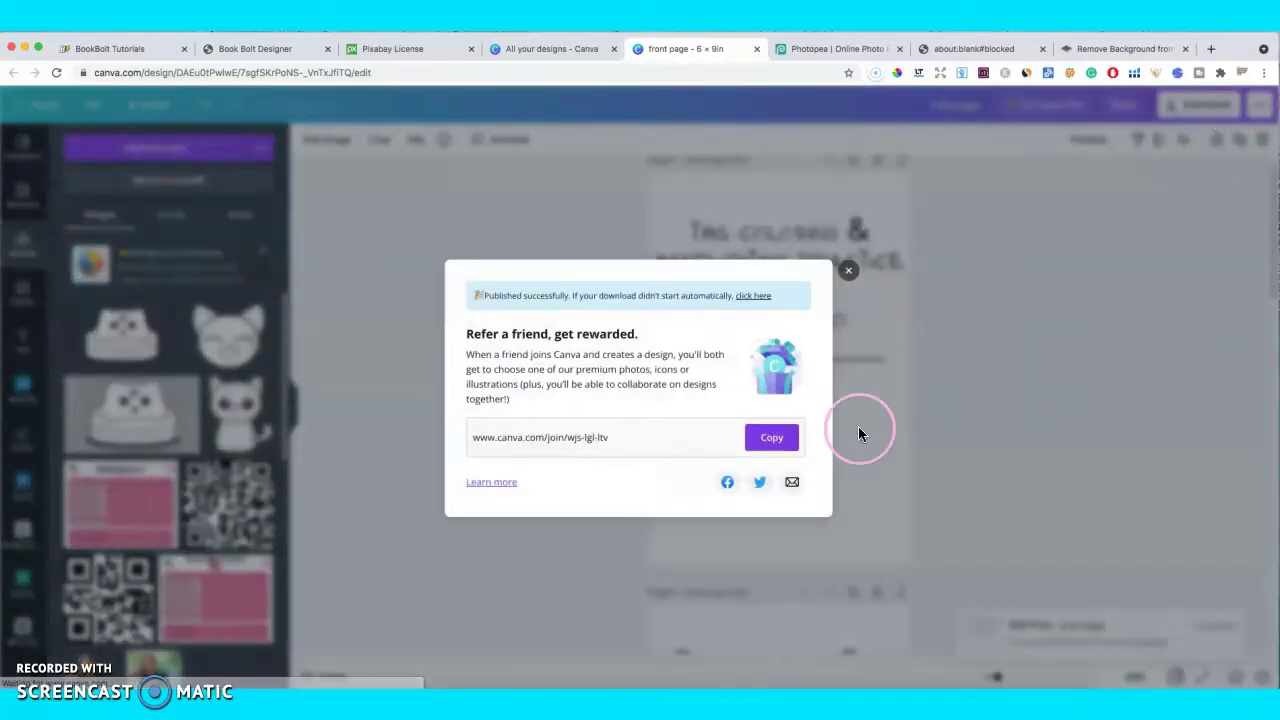
# - Download page 2 alone as a PNG, excluding the other pages
pyautogui.click(849, 250)
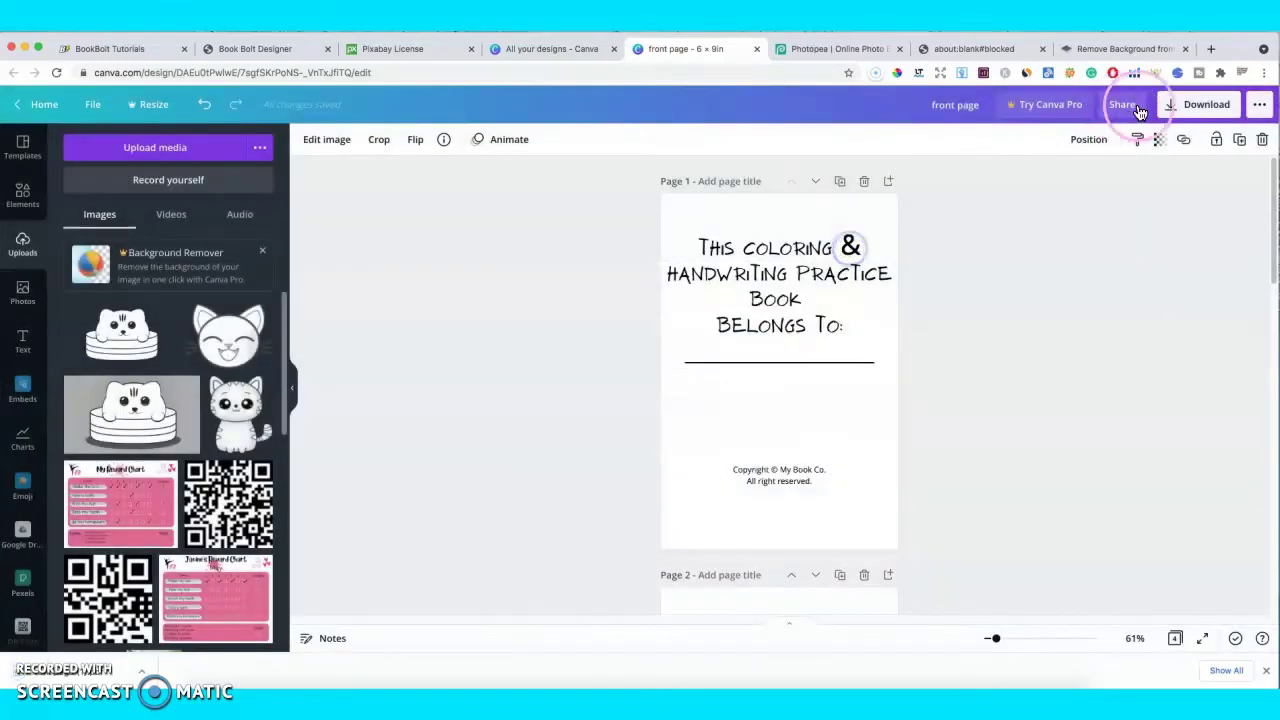
pyautogui.click(1171, 105)
pyautogui.click(1177, 354)
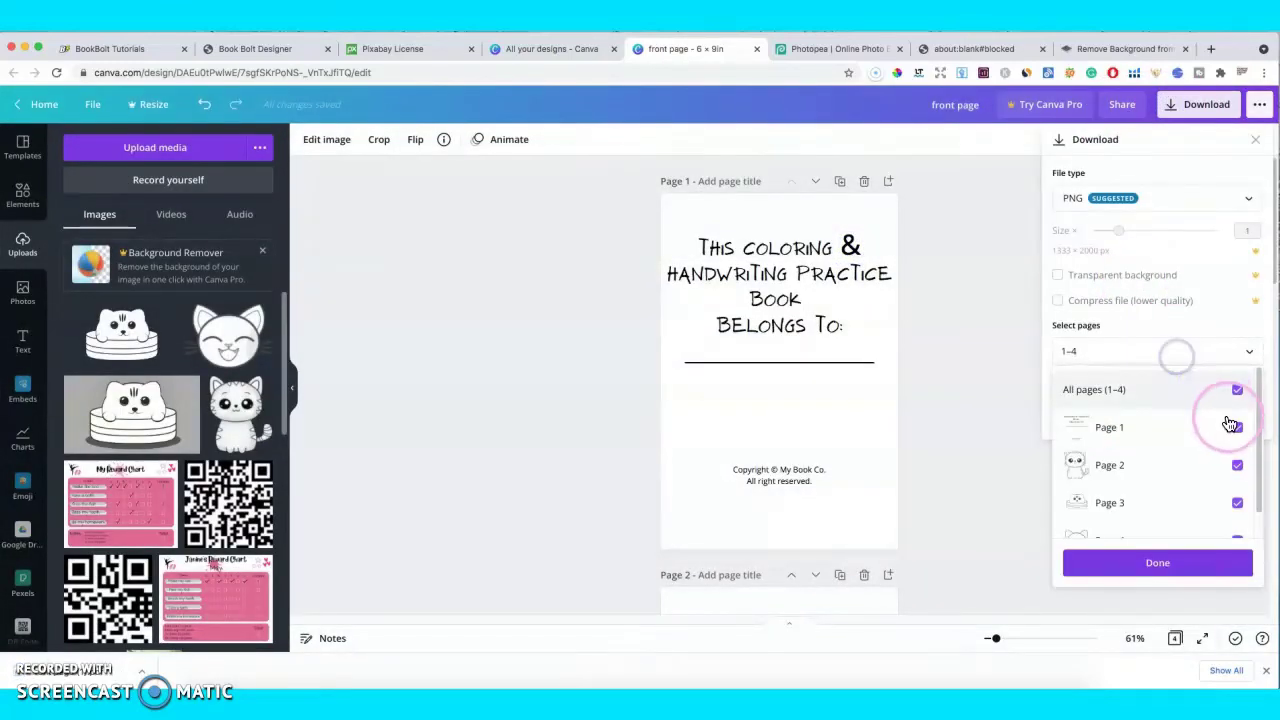
pyautogui.click(1237, 428)
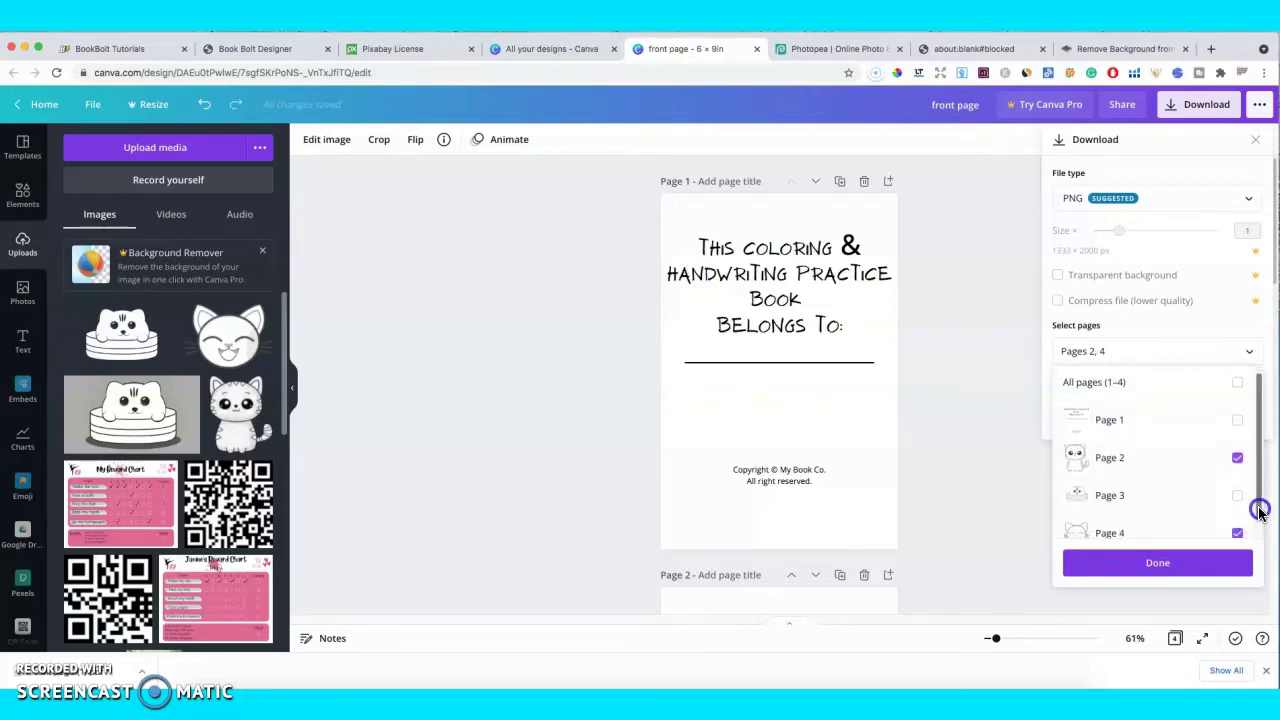
pyautogui.scroll(-1, 1255, 510)
pyautogui.click(1238, 516)
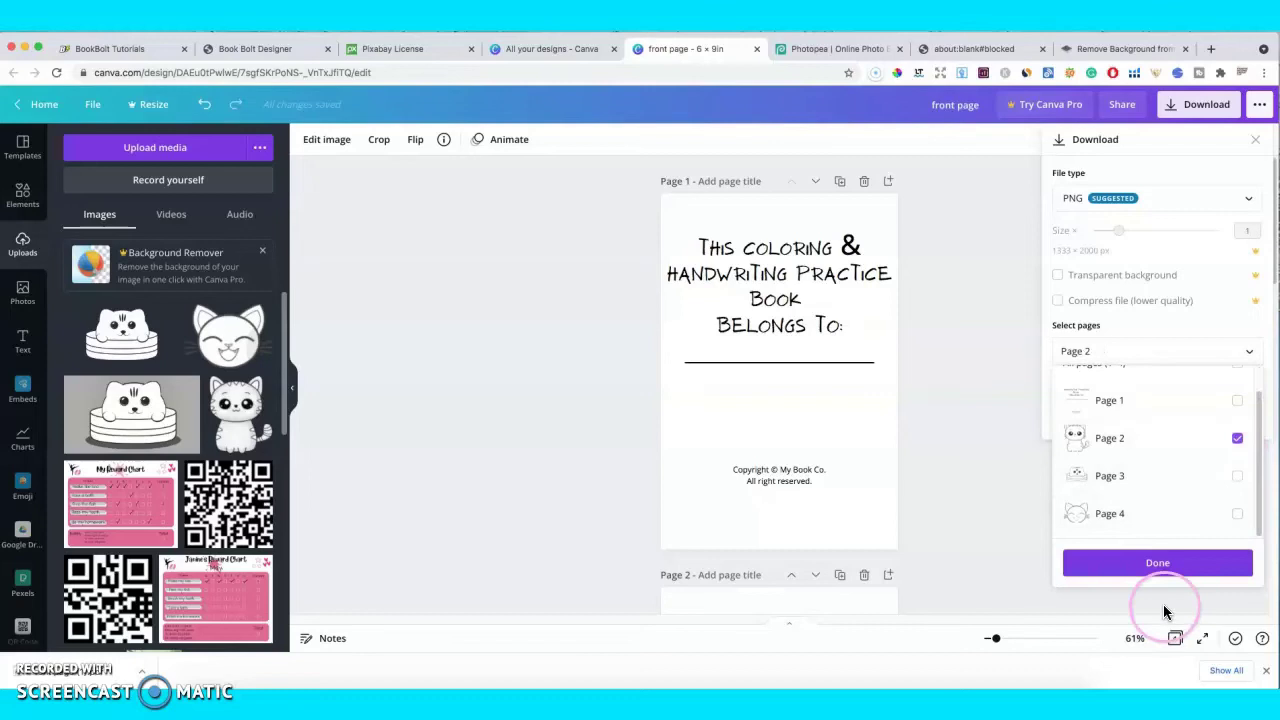
pyautogui.click(1170, 561)
pyautogui.click(1155, 416)
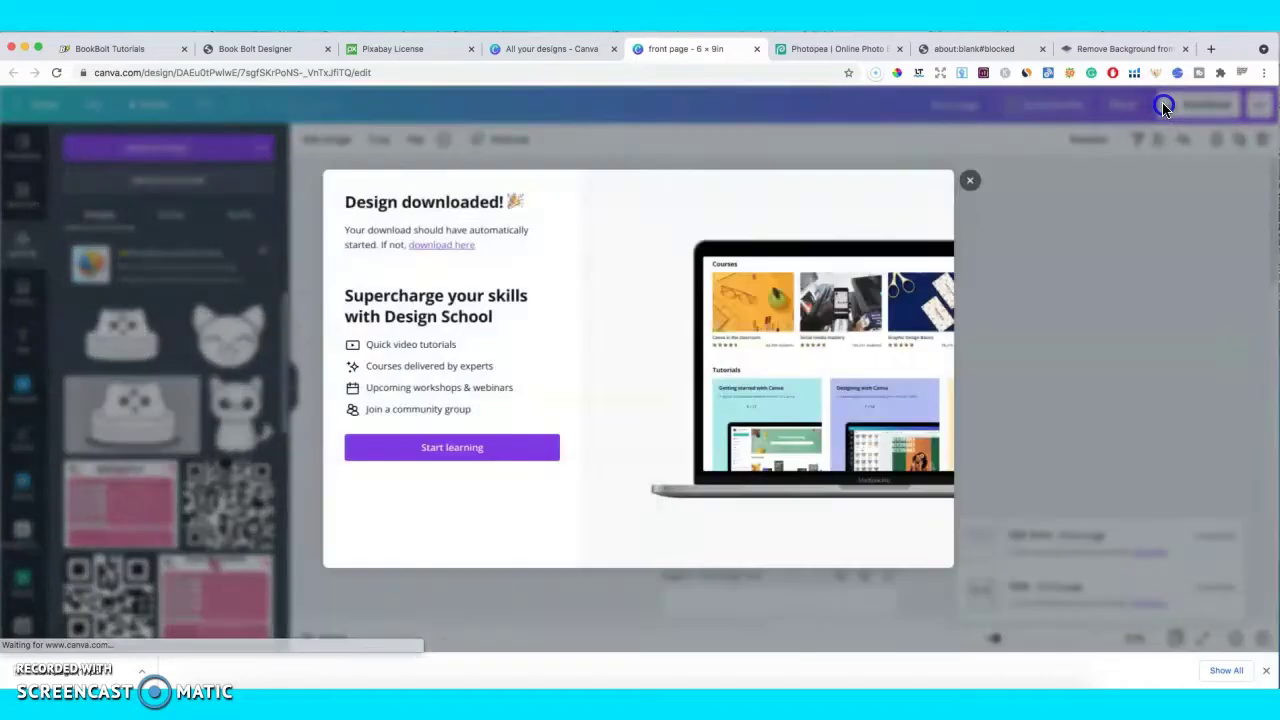
# - Download page 2 alone as a PDF Print file
pyautogui.click(966, 180)
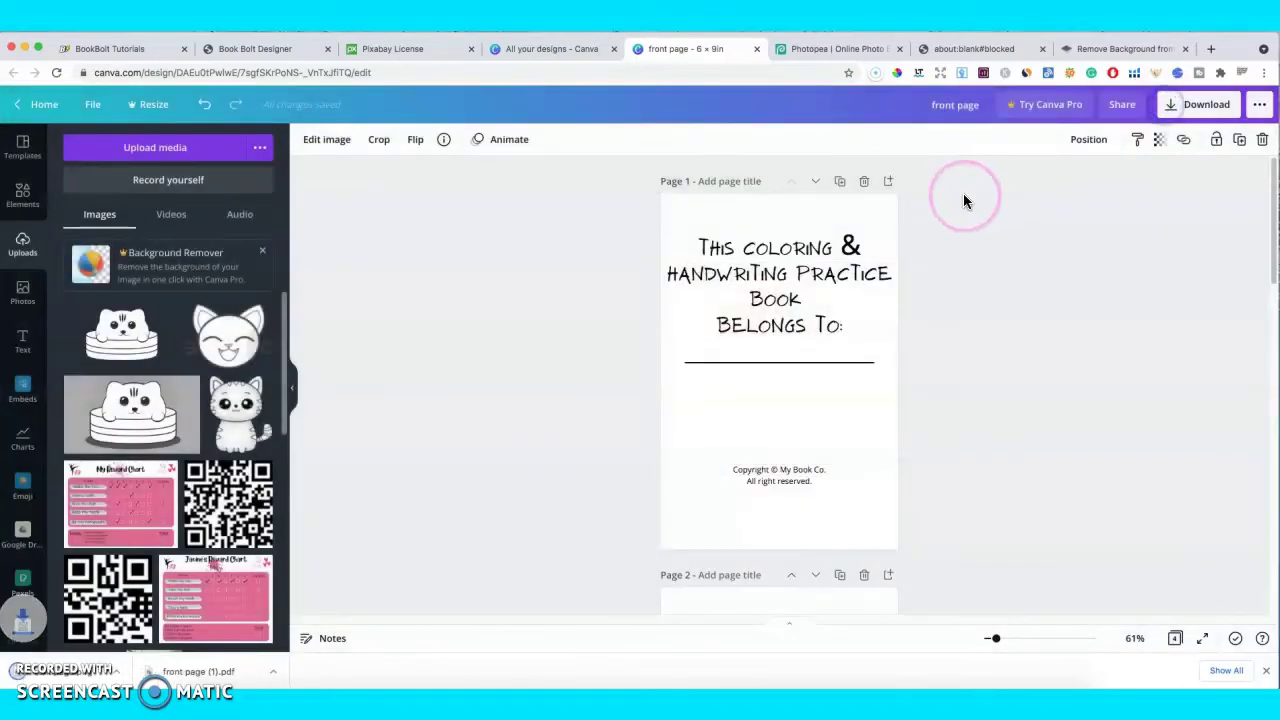
pyautogui.click(1173, 108)
pyautogui.click(1154, 197)
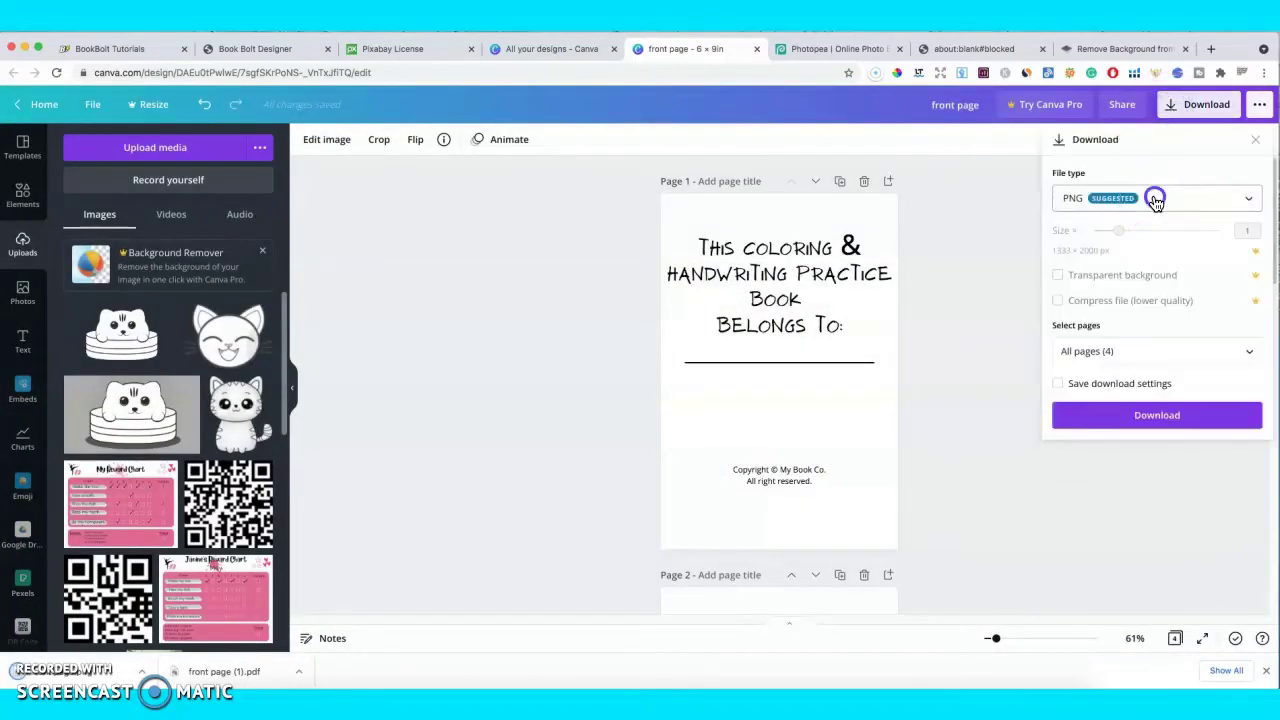
pyautogui.click(1114, 326)
pyautogui.click(1157, 272)
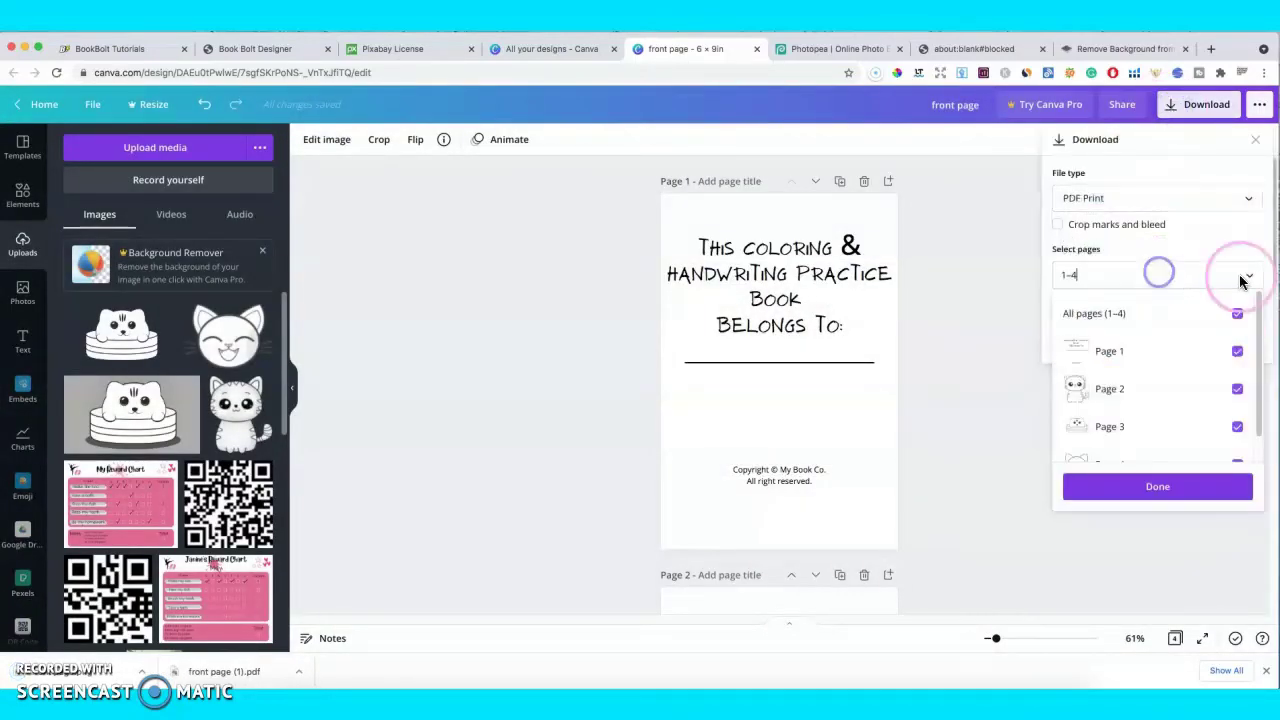
pyautogui.click(1241, 314)
pyautogui.click(1240, 387)
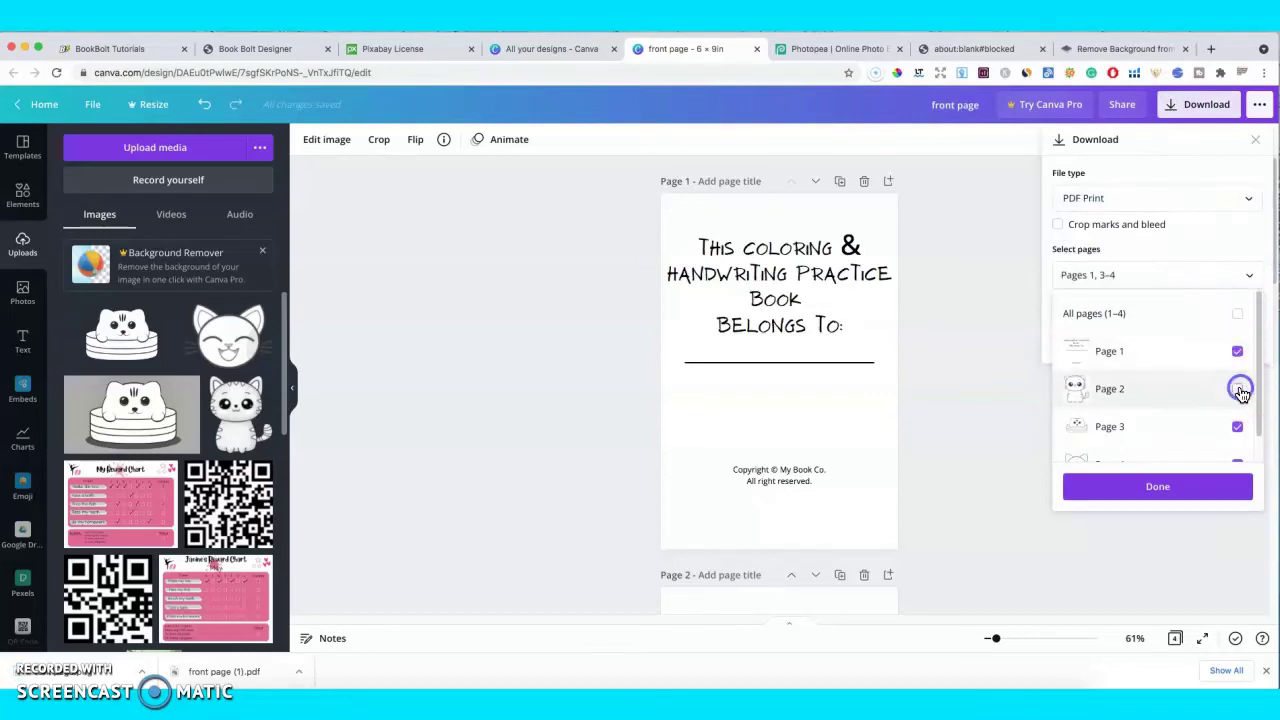
pyautogui.click(1237, 352)
pyautogui.click(1237, 426)
pyautogui.click(1238, 459)
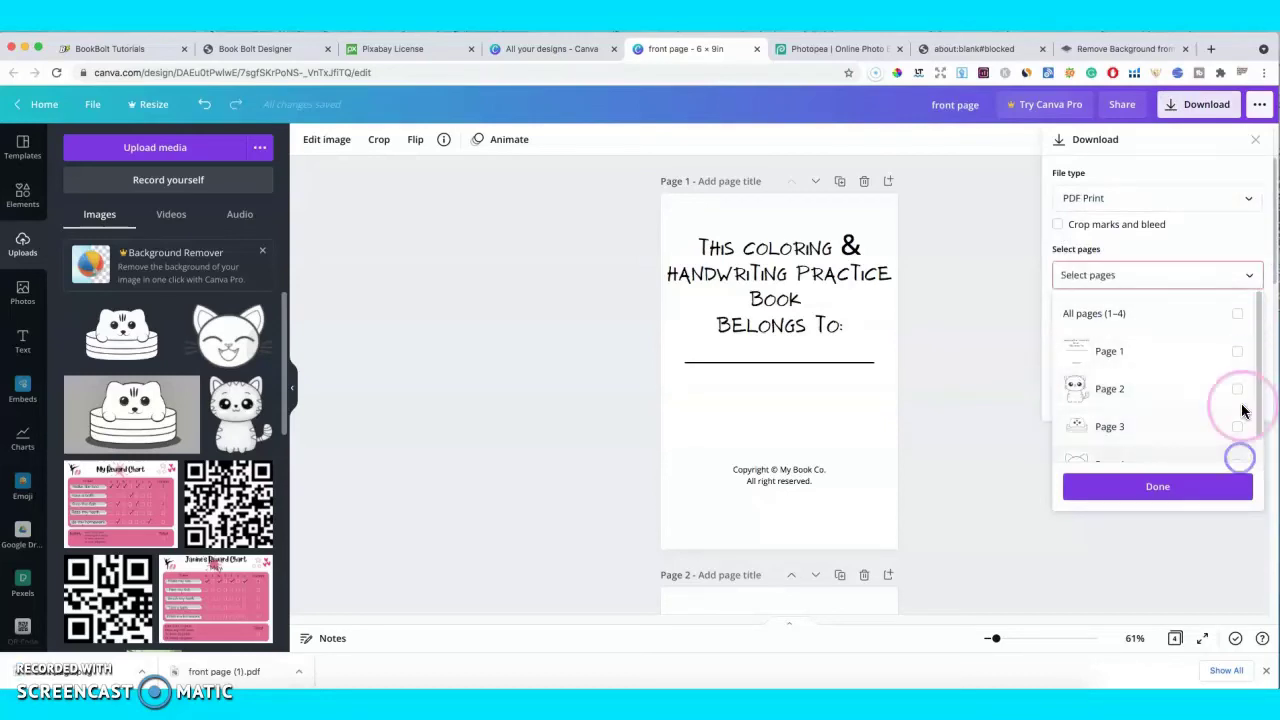
pyautogui.click(1238, 389)
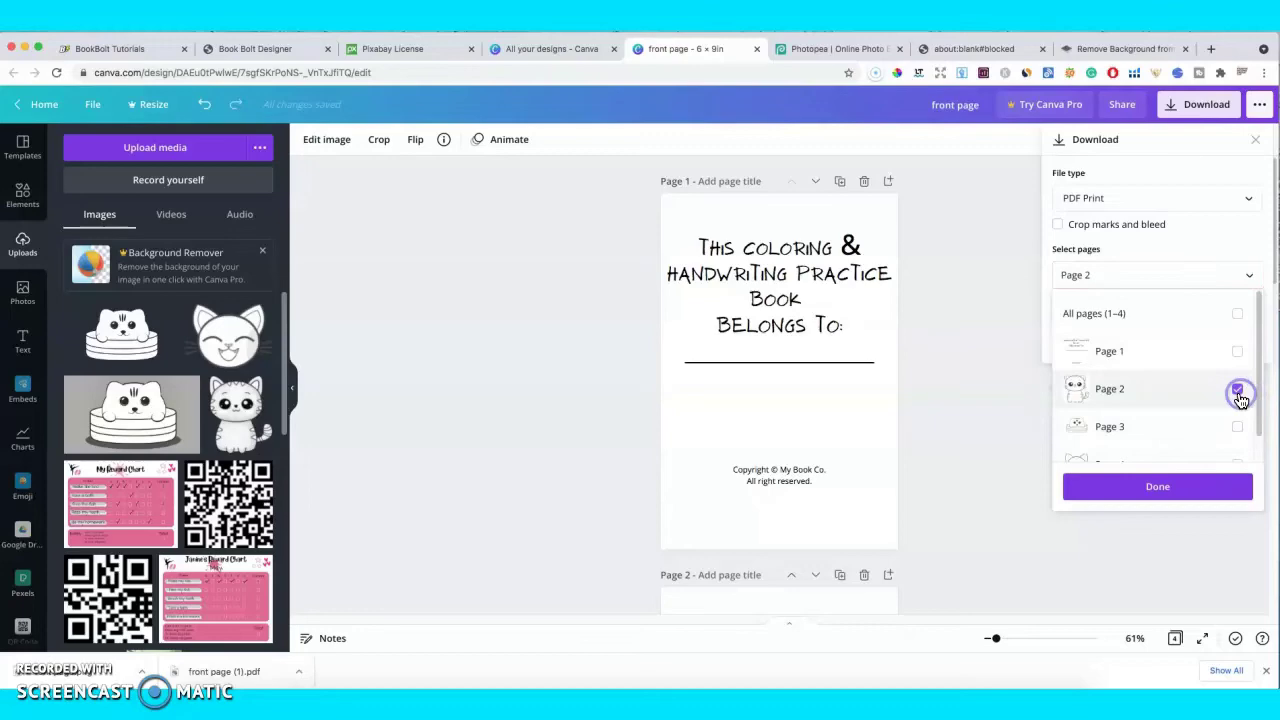
pyautogui.click(1188, 488)
pyautogui.click(1145, 342)
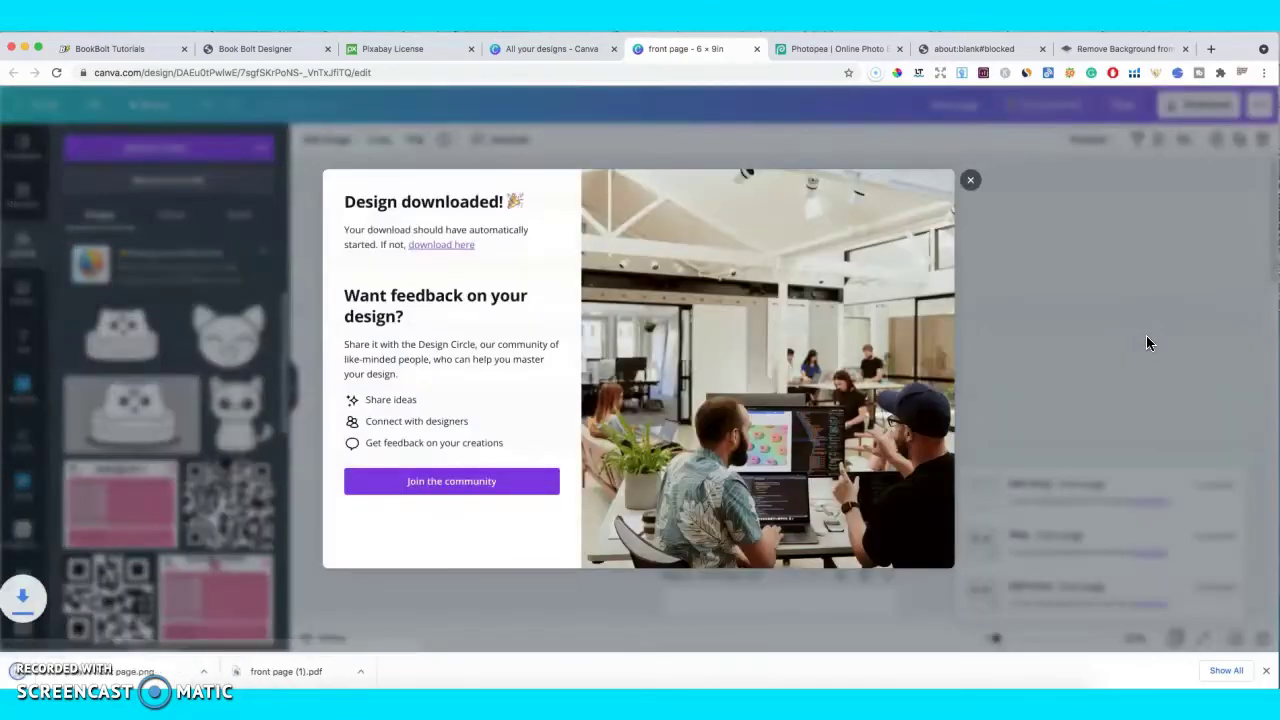
# - Download page 3 alone as a PDF Print file
pyautogui.click(974, 182)
pyautogui.click(1185, 104)
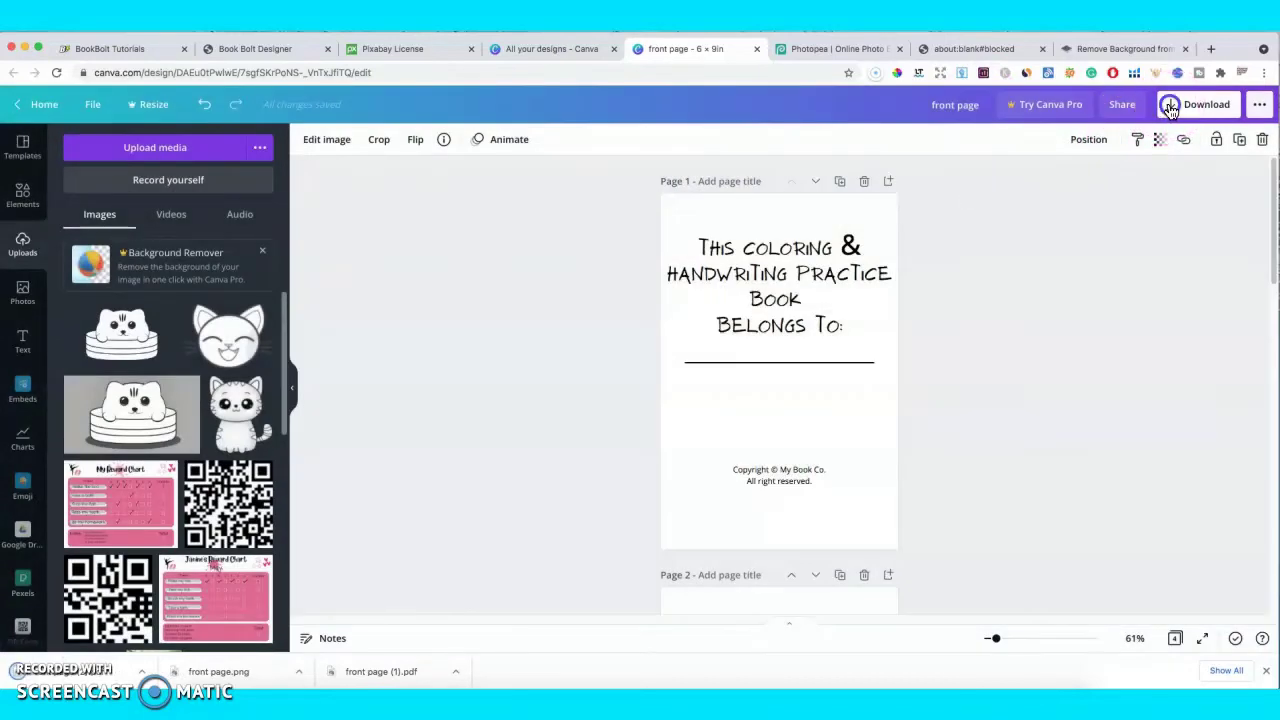
pyautogui.click(1233, 212)
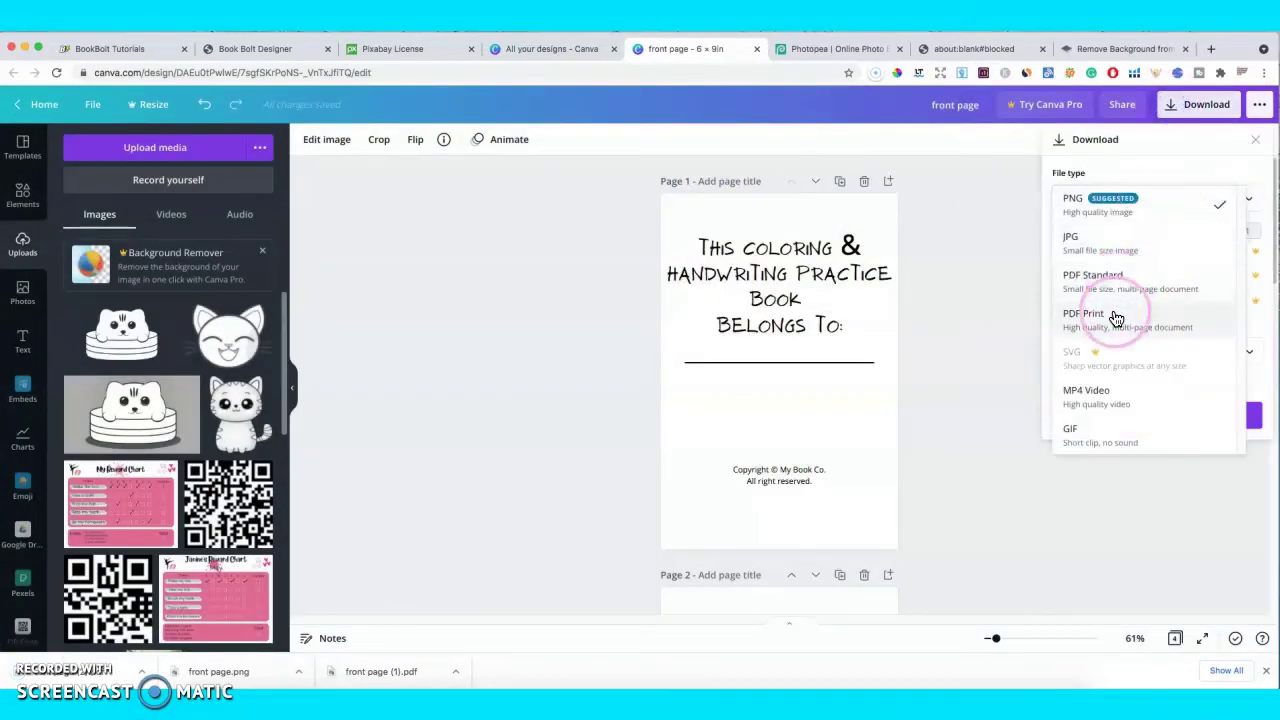
pyautogui.click(1090, 314)
pyautogui.click(1263, 288)
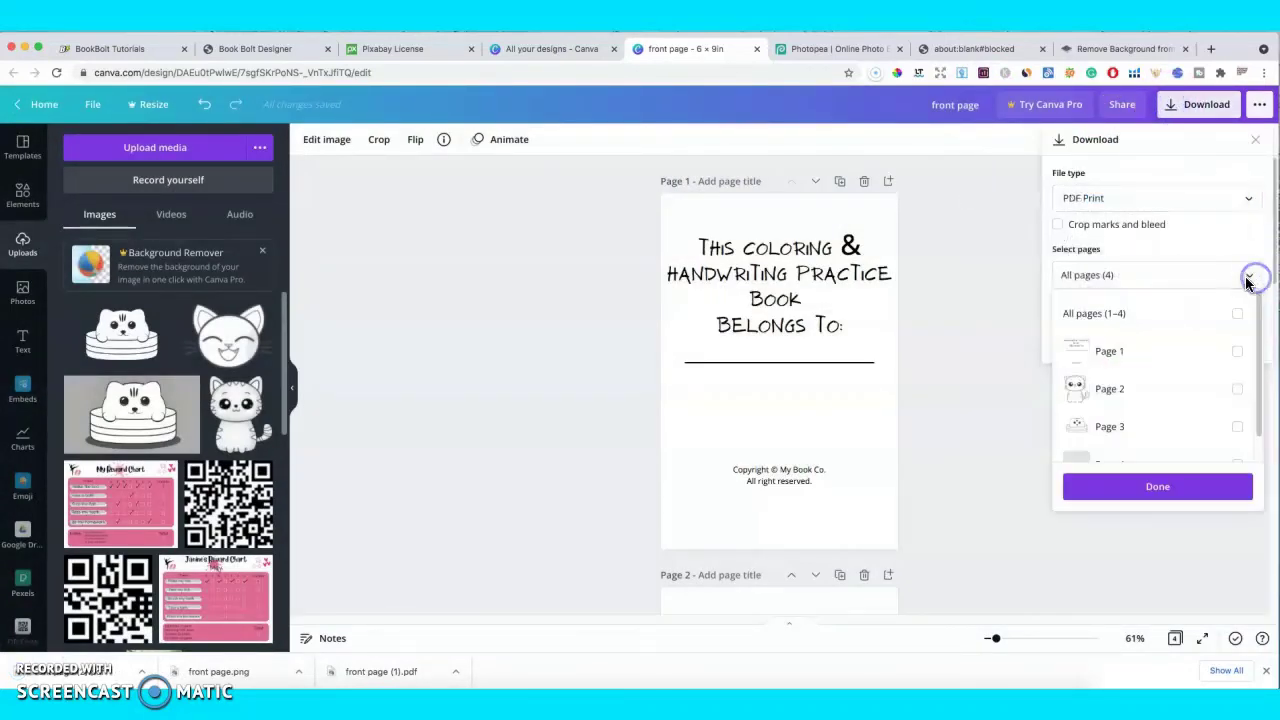
pyautogui.scroll(-1, 1244, 401)
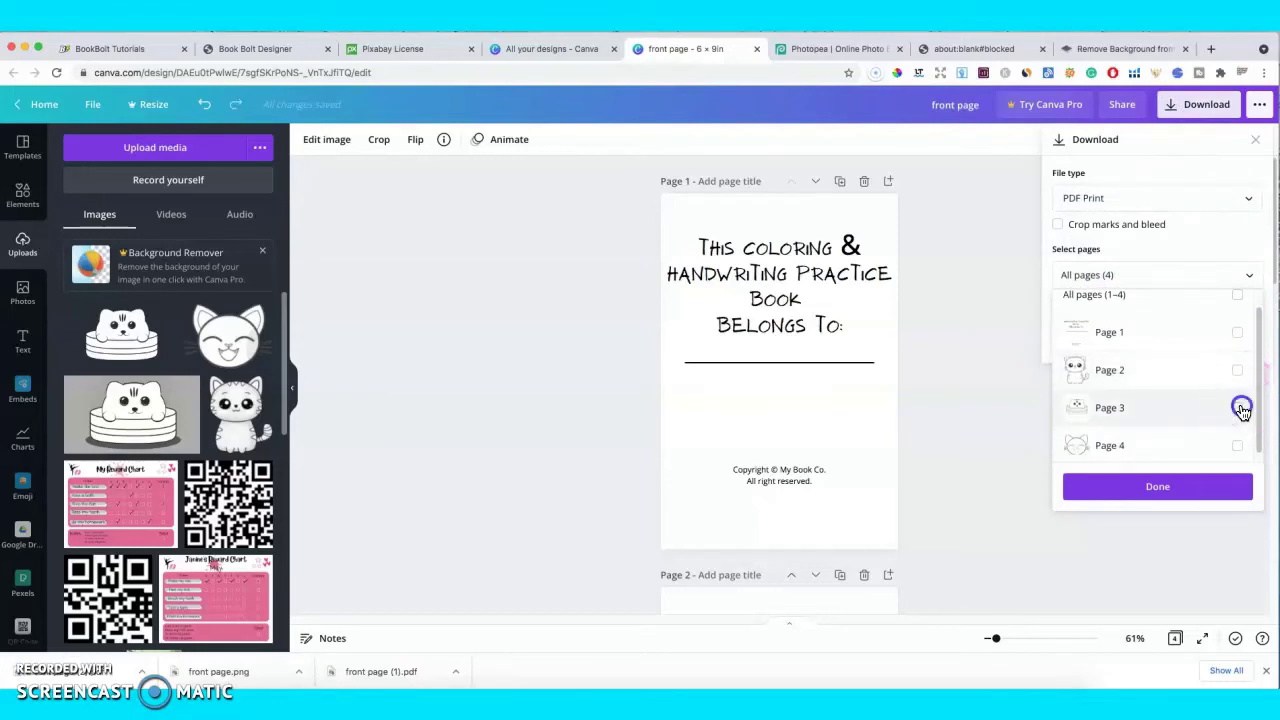
pyautogui.click(1238, 406)
pyautogui.click(1192, 486)
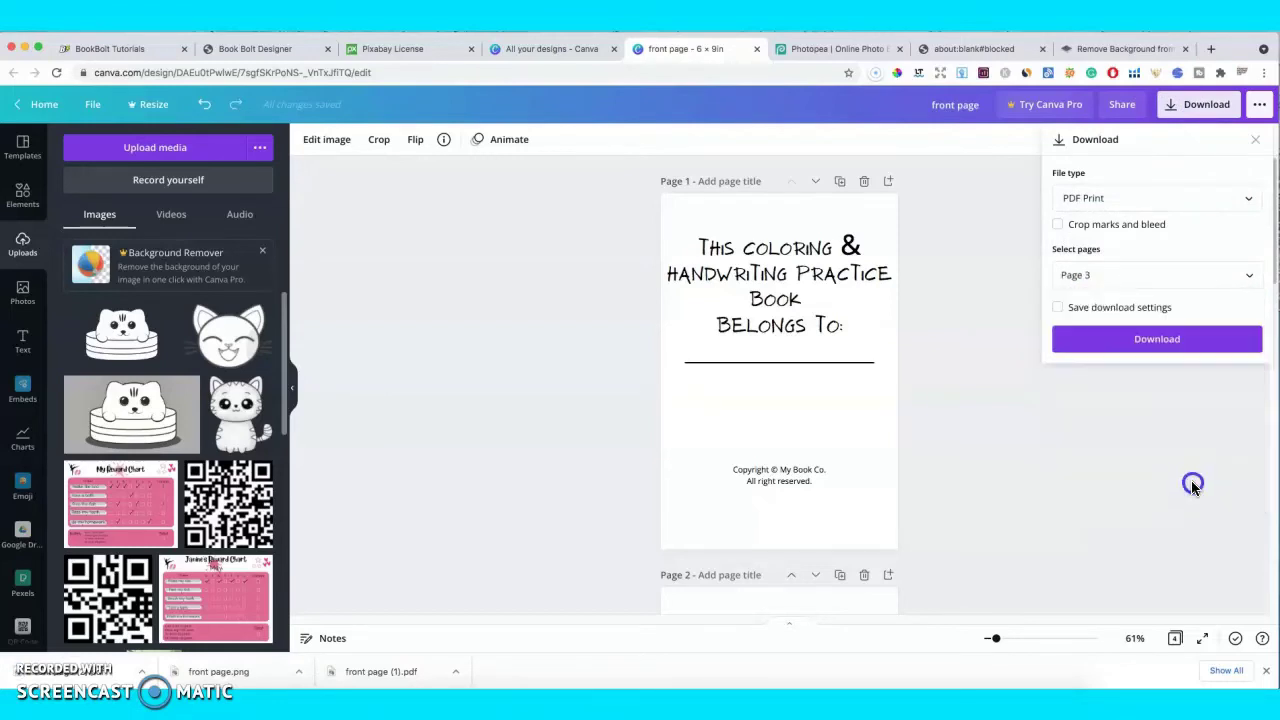
pyautogui.click(1170, 352)
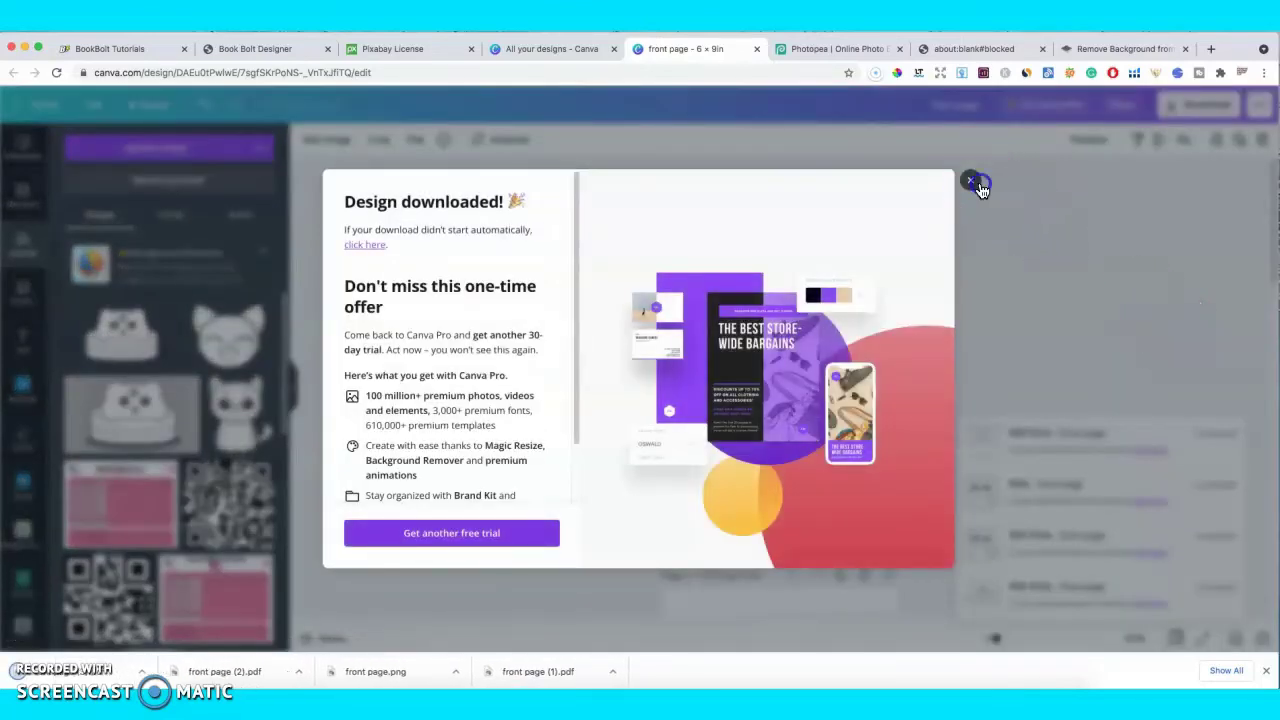
# - Download page 4 alone as a PDF Print file, front page (3).pdf
pyautogui.click(972, 182)
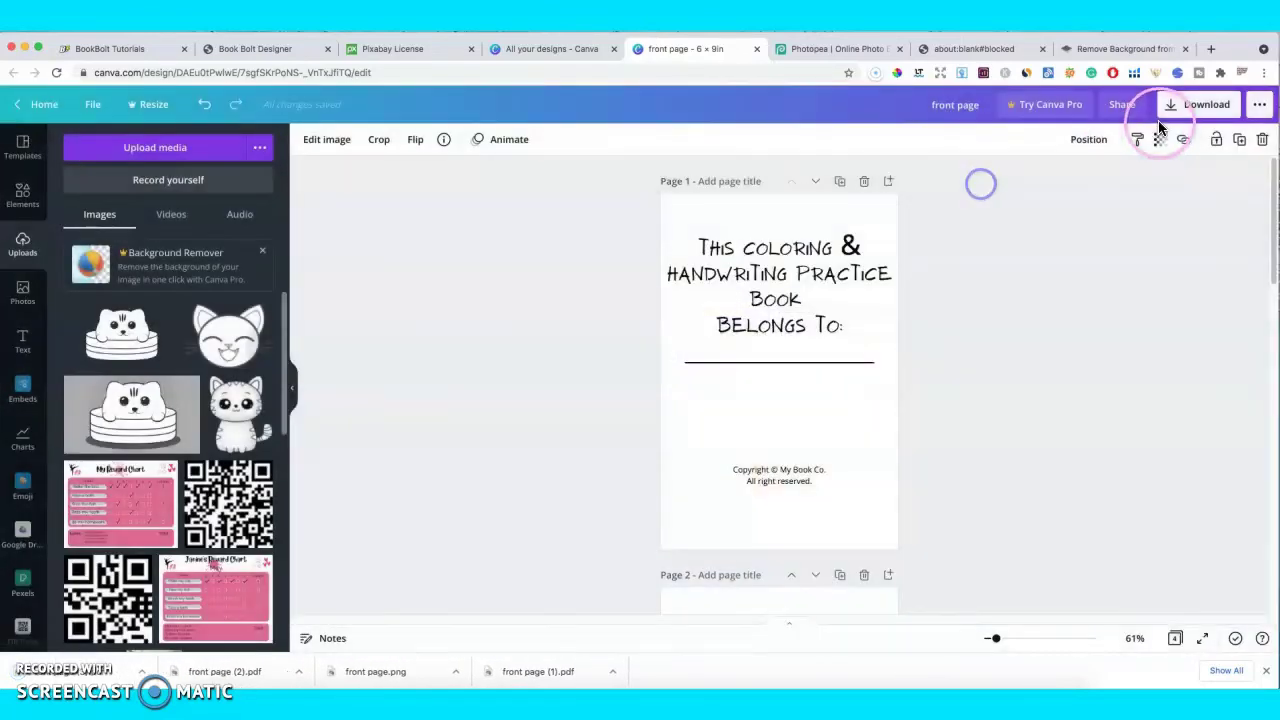
pyautogui.click(1175, 105)
pyautogui.click(1238, 202)
pyautogui.click(1103, 318)
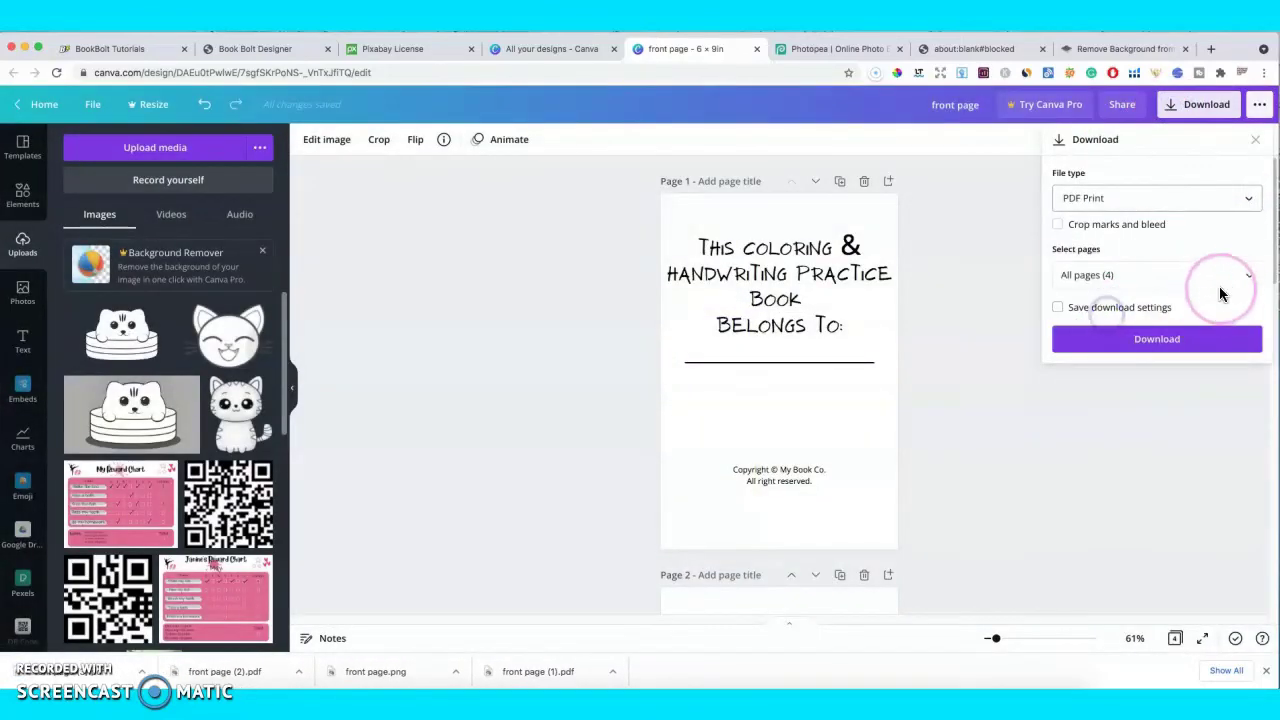
pyautogui.click(1249, 277)
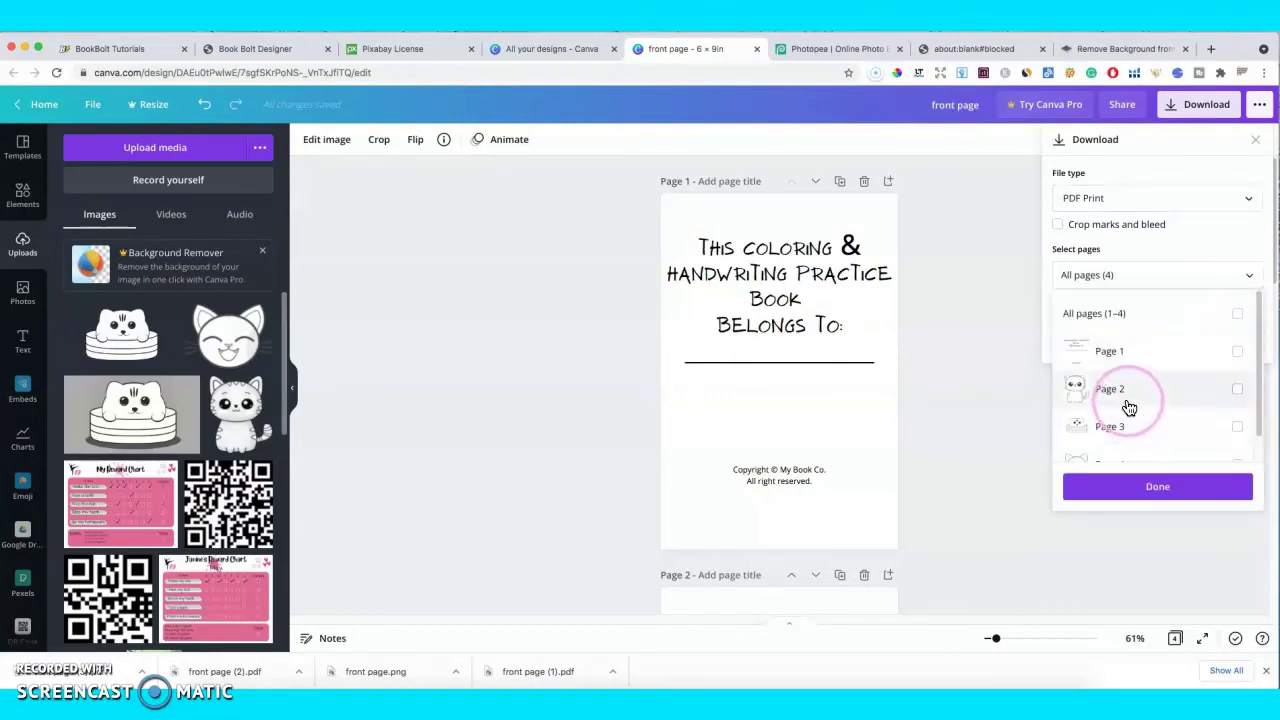
pyautogui.scroll(-1, 1150, 398)
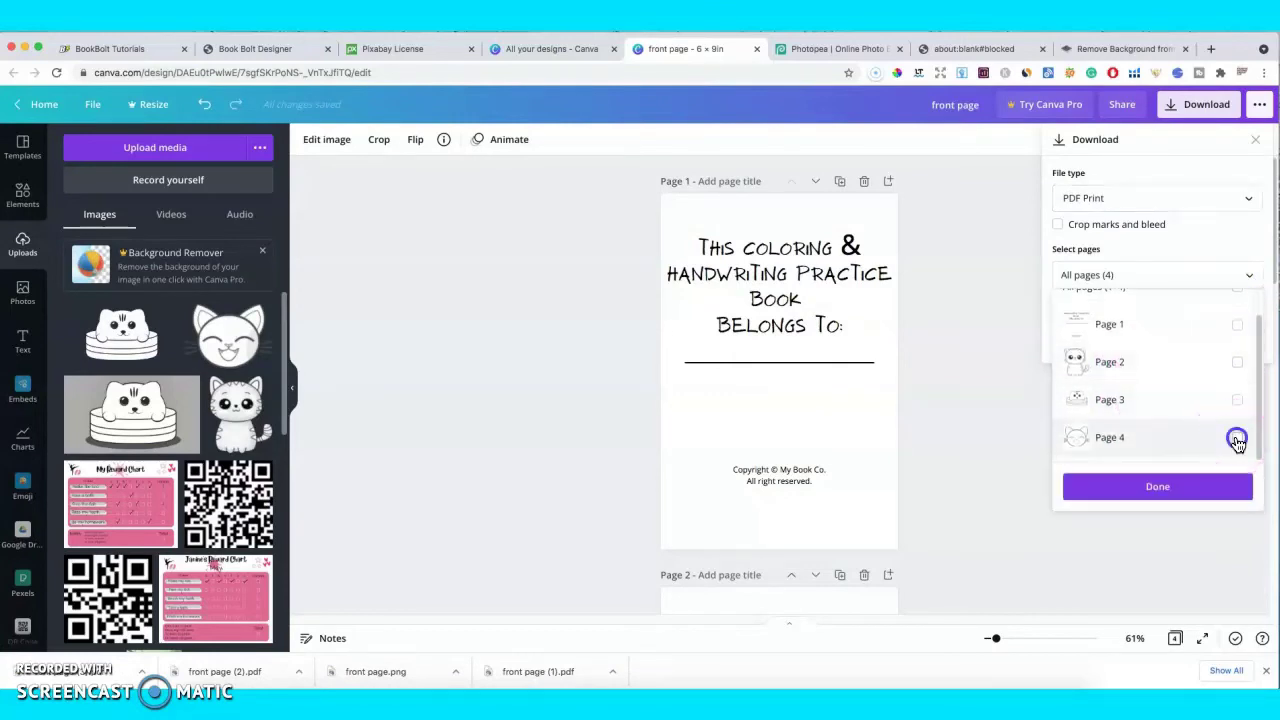
pyautogui.click(1190, 487)
pyautogui.click(1163, 341)
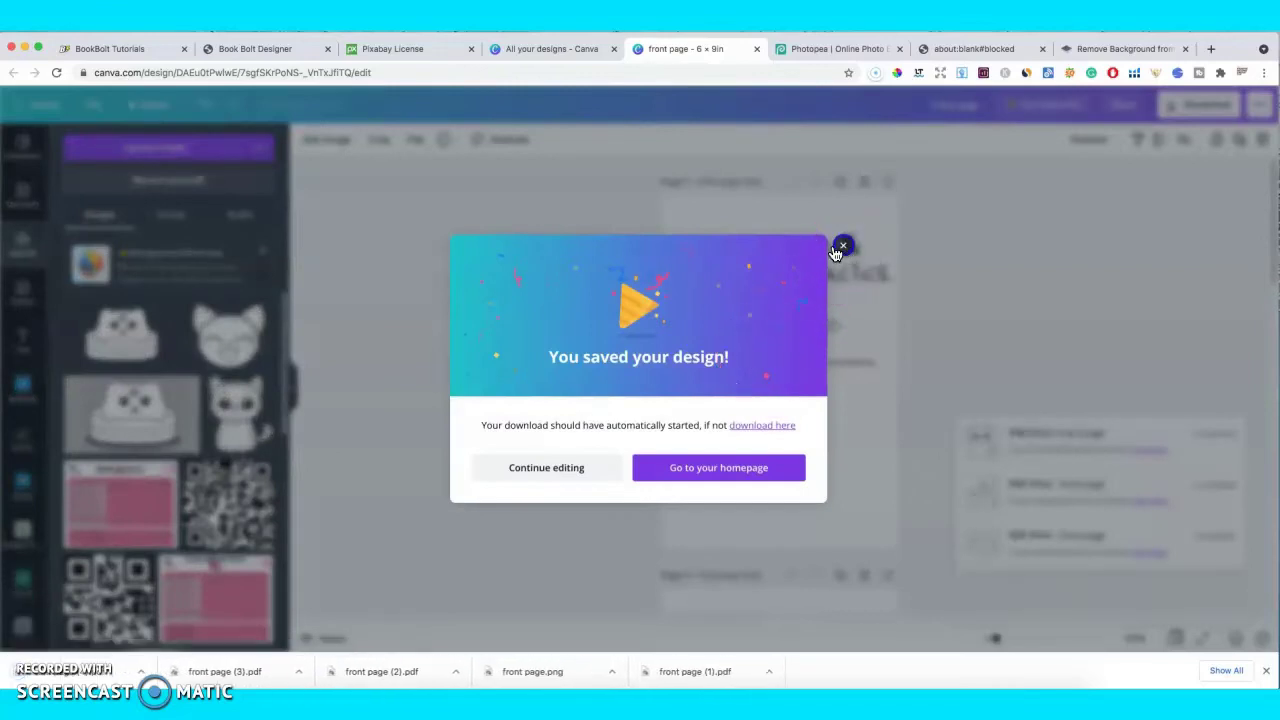
# - Dismiss the saved-design message and return to the design's first page
pyautogui.click(842, 246)
pyautogui.click(700, 423)
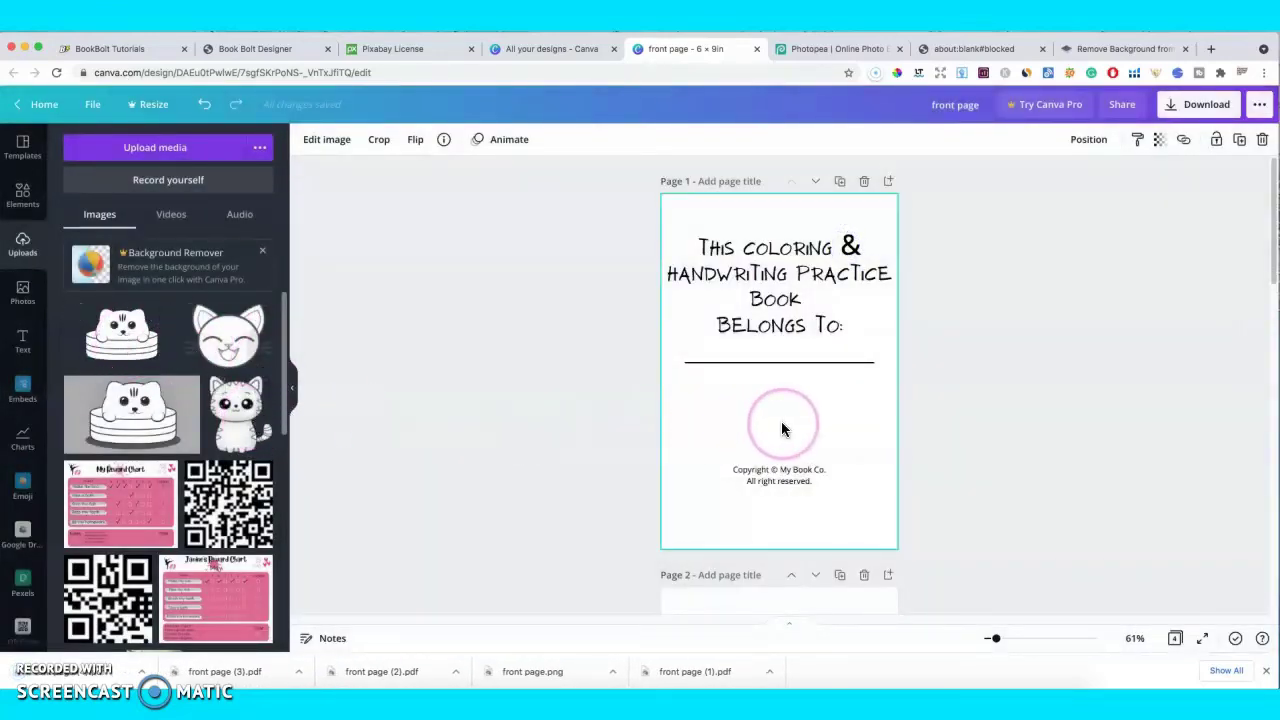
pyautogui.scroll(-5, 720, 400)
pyautogui.scroll(2, 837, 409)
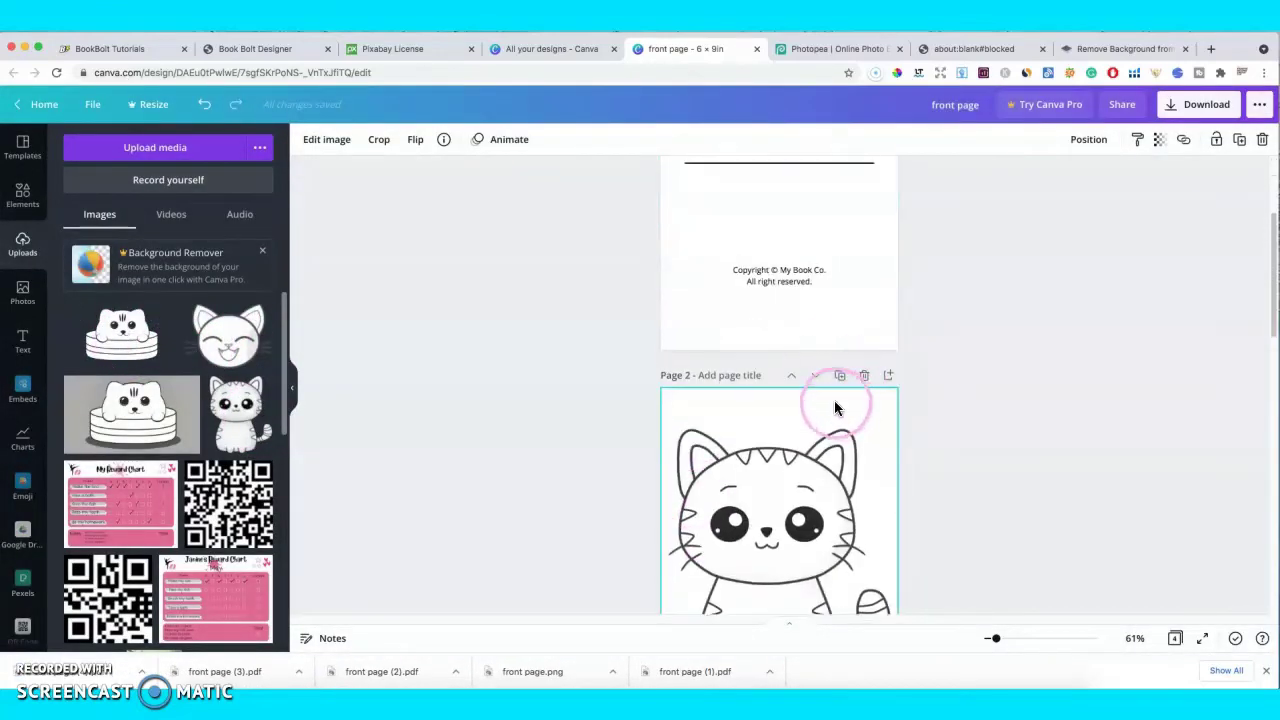
pyautogui.scroll(3, 698, 364)
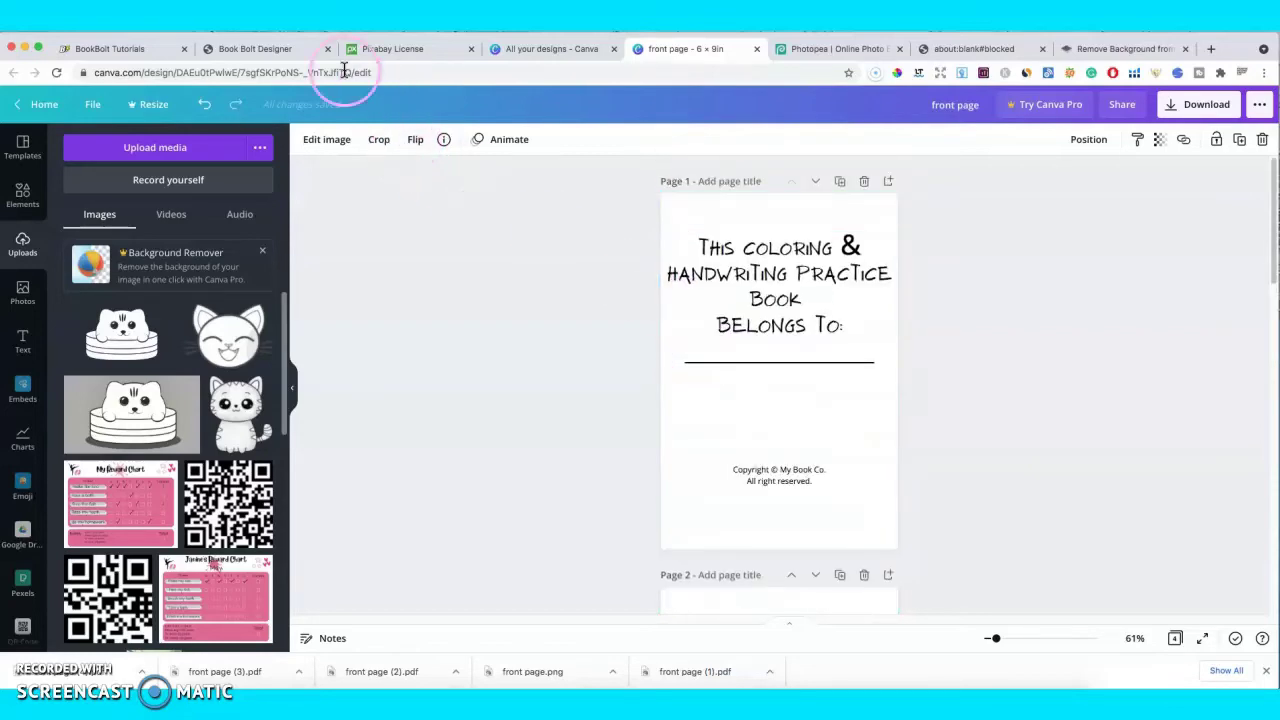
# - Switch to the Book Bolt Designer tab and launch Interior Generator Pro
pyautogui.click(215, 50)
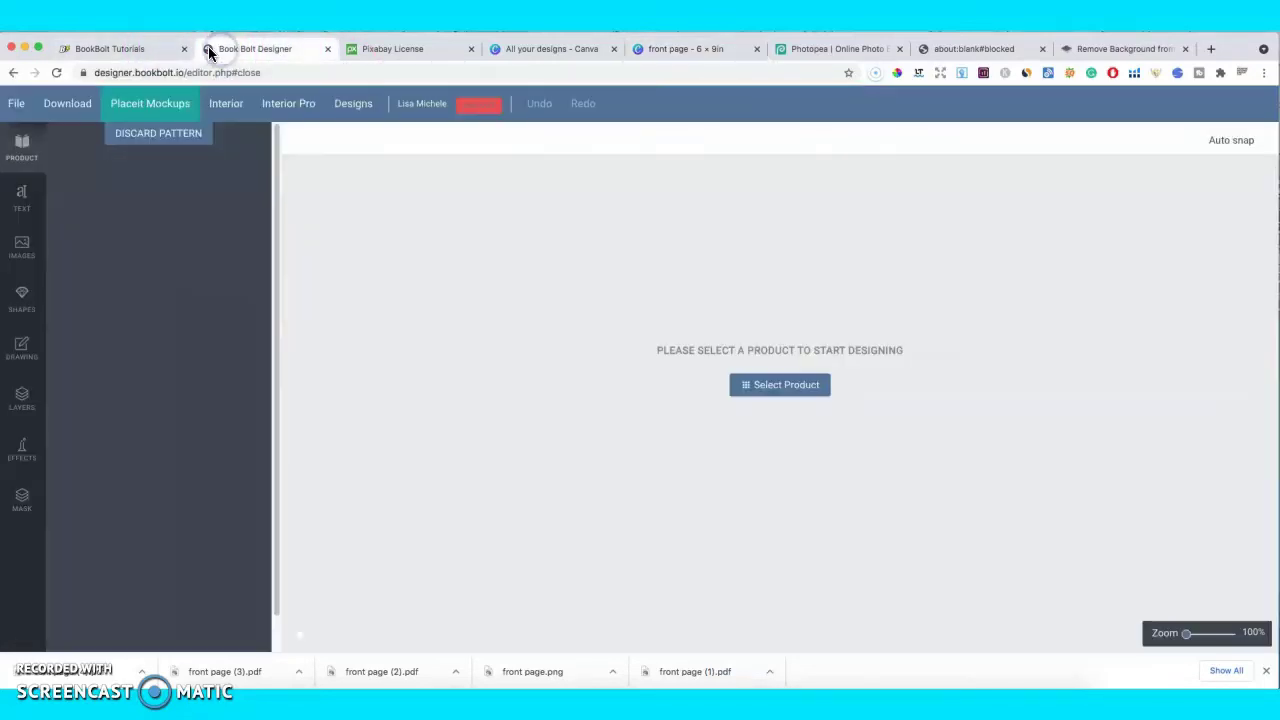
pyautogui.click(152, 56)
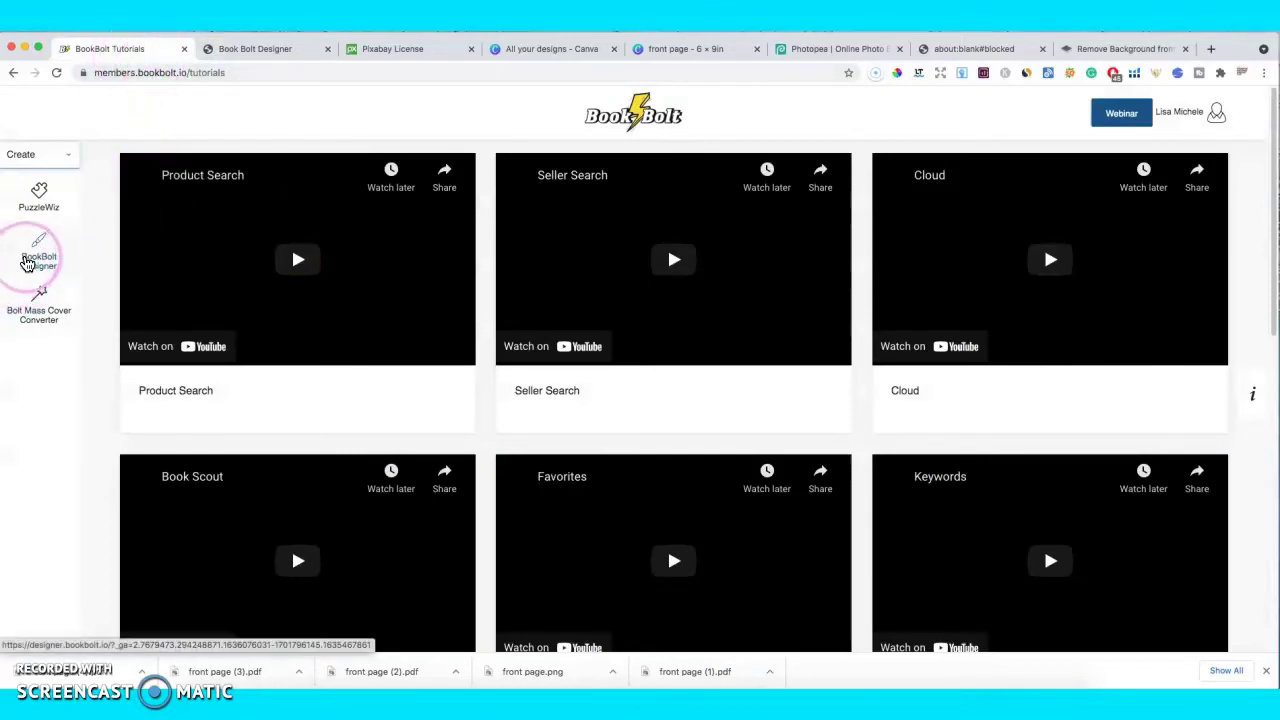
pyautogui.click(262, 49)
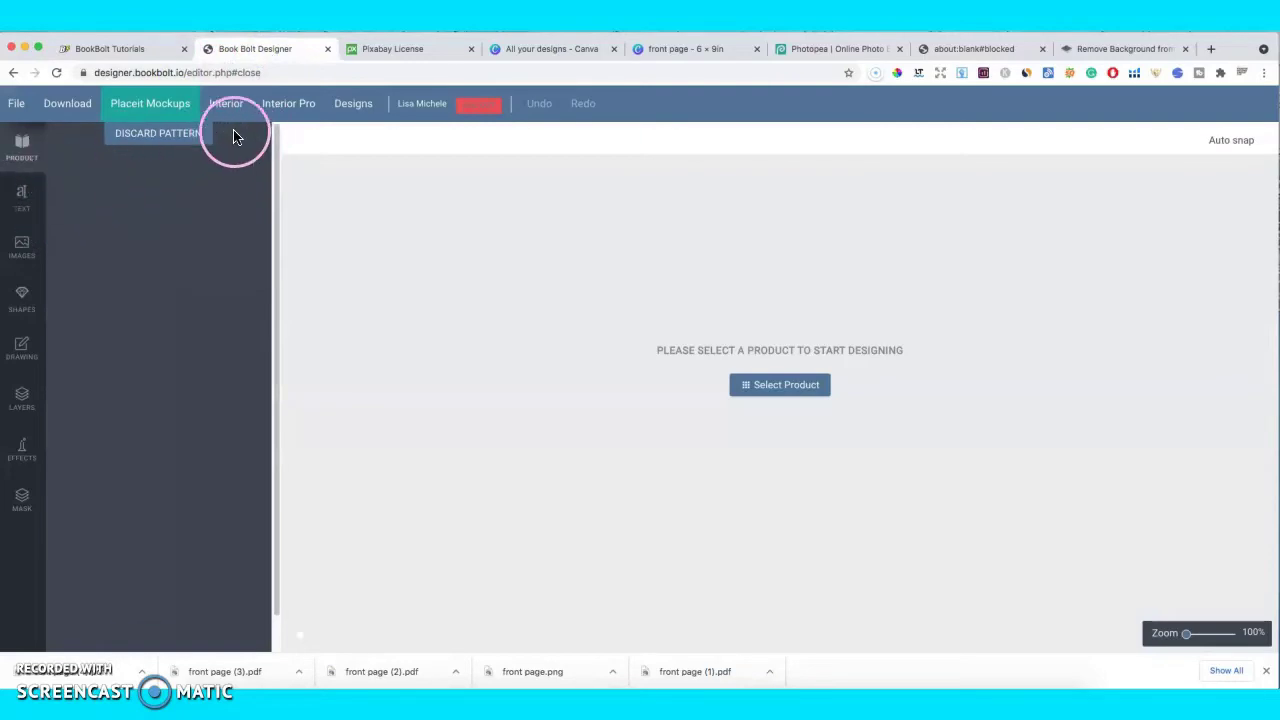
pyautogui.click(294, 105)
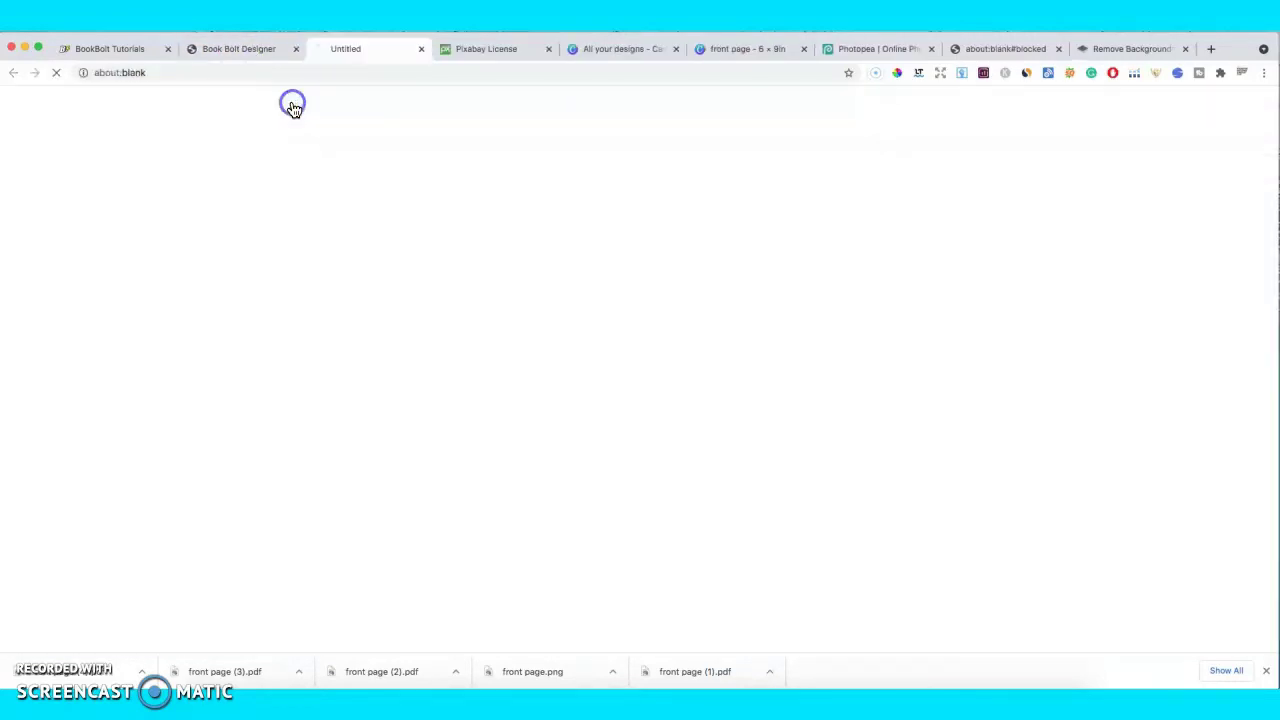
pyautogui.click(607, 248)
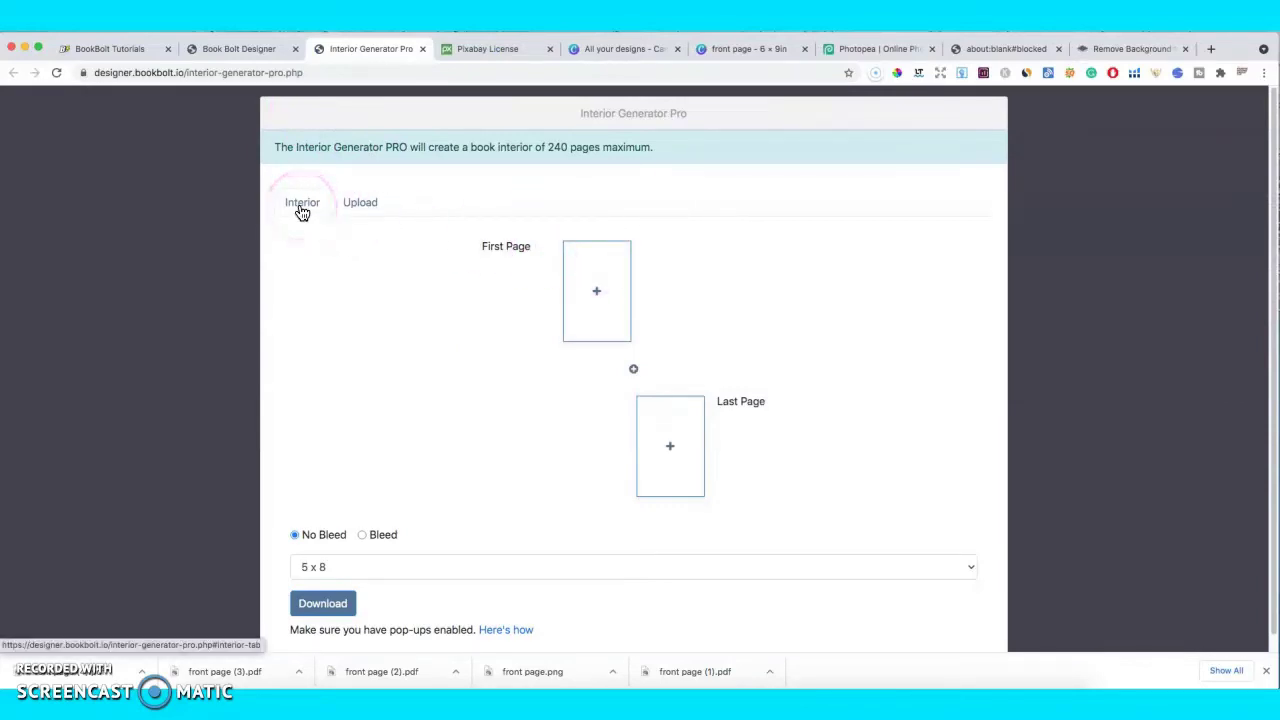
# - Upload front page (3), (2), (1) and the other front page PDF into the generator
pyautogui.click(358, 206)
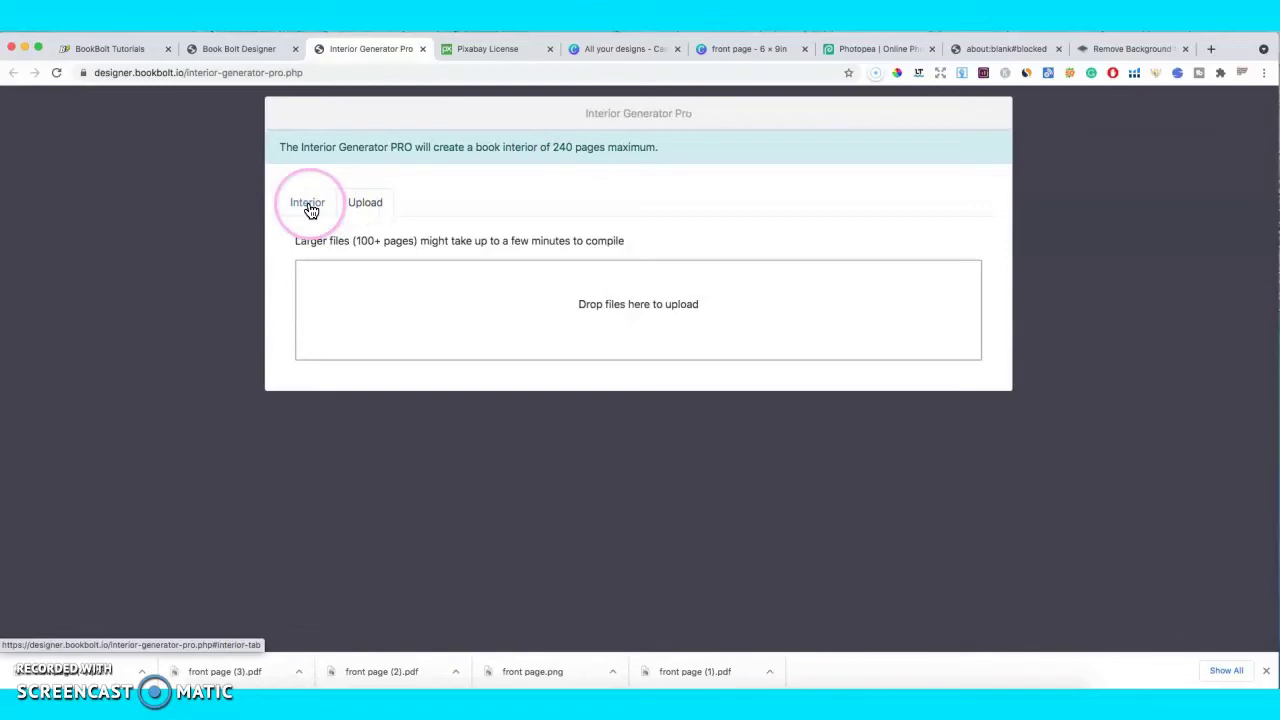
pyautogui.moveTo(178, 672); pyautogui.dragTo(521, 279)
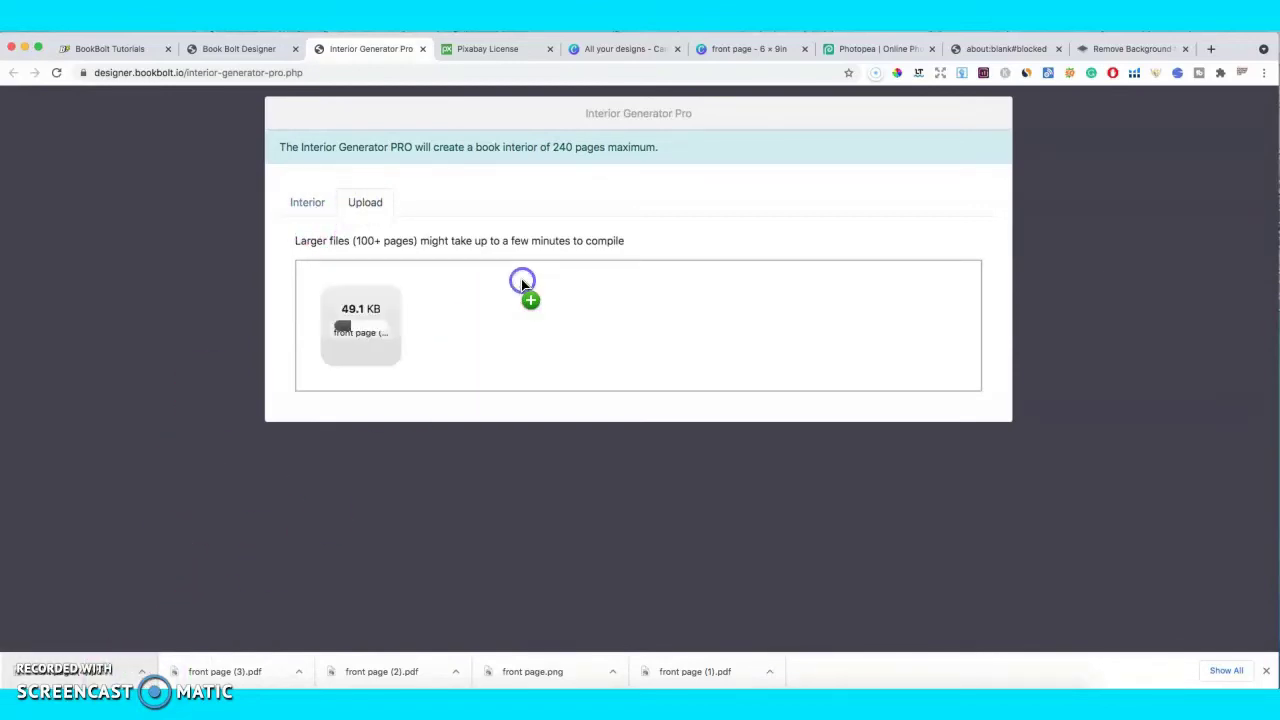
pyautogui.moveTo(262, 672); pyautogui.dragTo(645, 321)
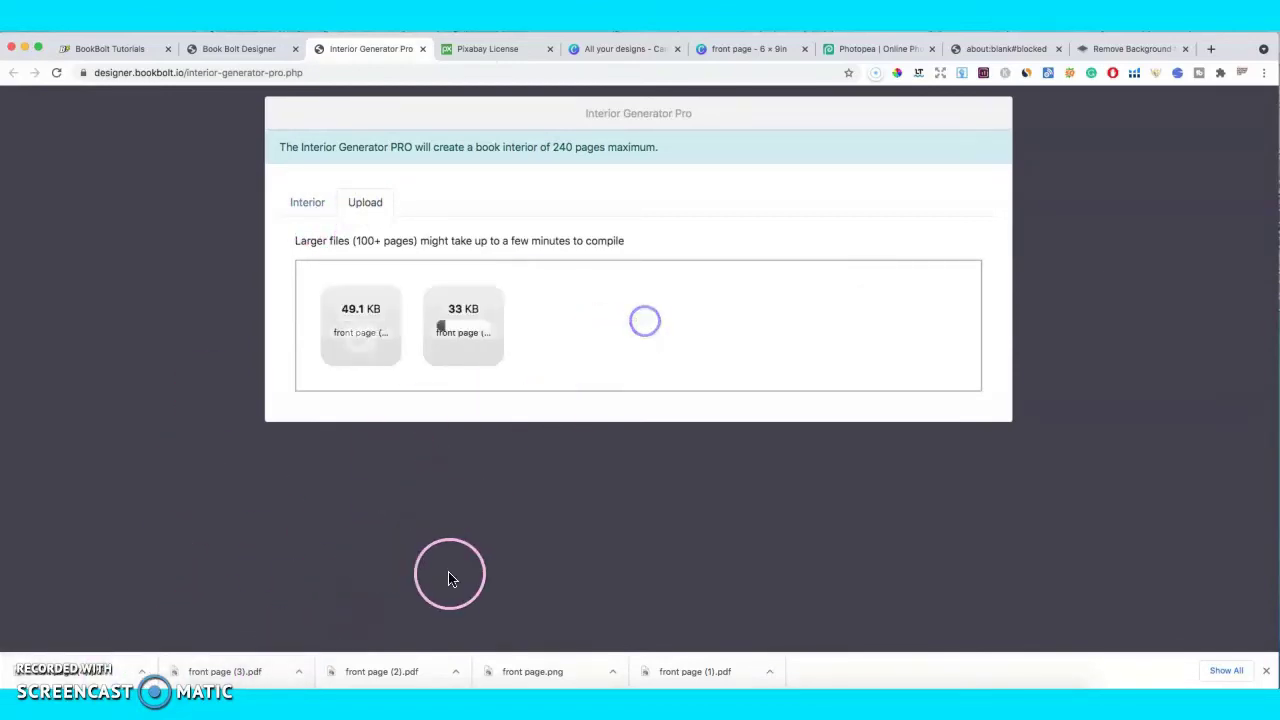
pyautogui.moveTo(420, 666); pyautogui.dragTo(636, 348)
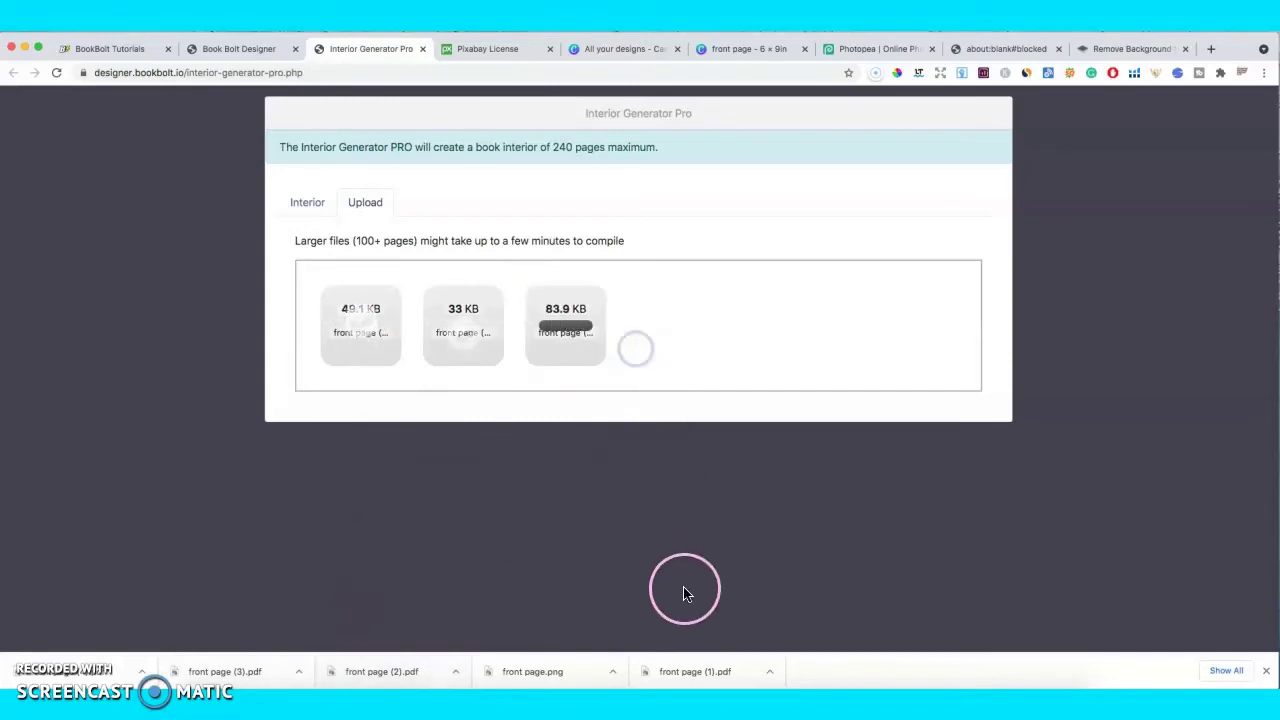
pyautogui.moveTo(699, 668); pyautogui.dragTo(720, 277)
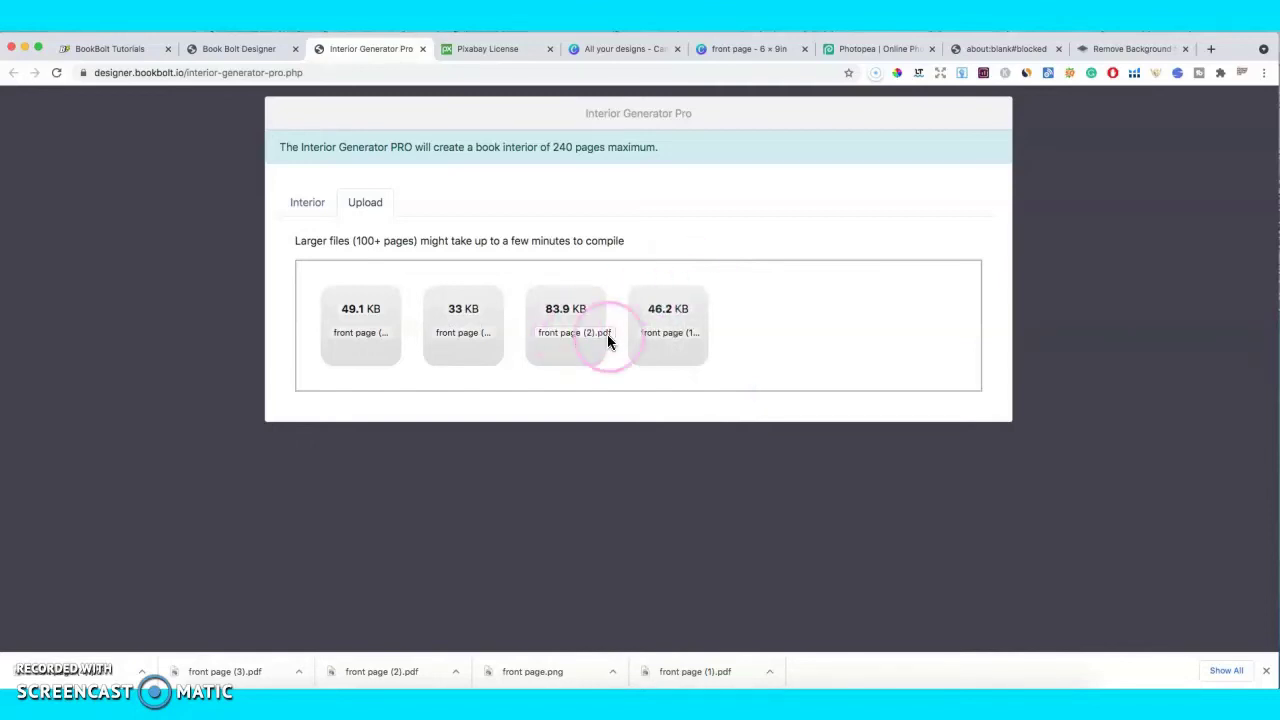
pyautogui.click(312, 206)
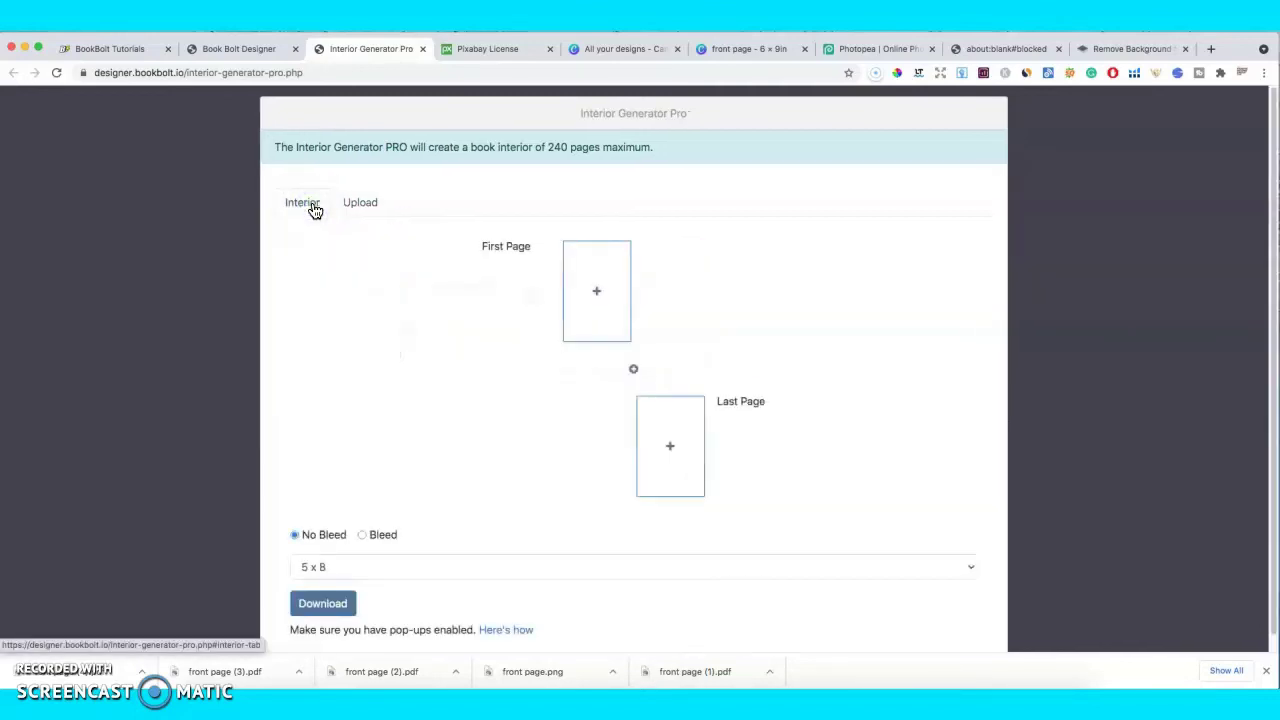
# - Bring up the First Page pattern picker and scroll to the uploaded Page_1–Page_4.png images
pyautogui.click(590, 289)
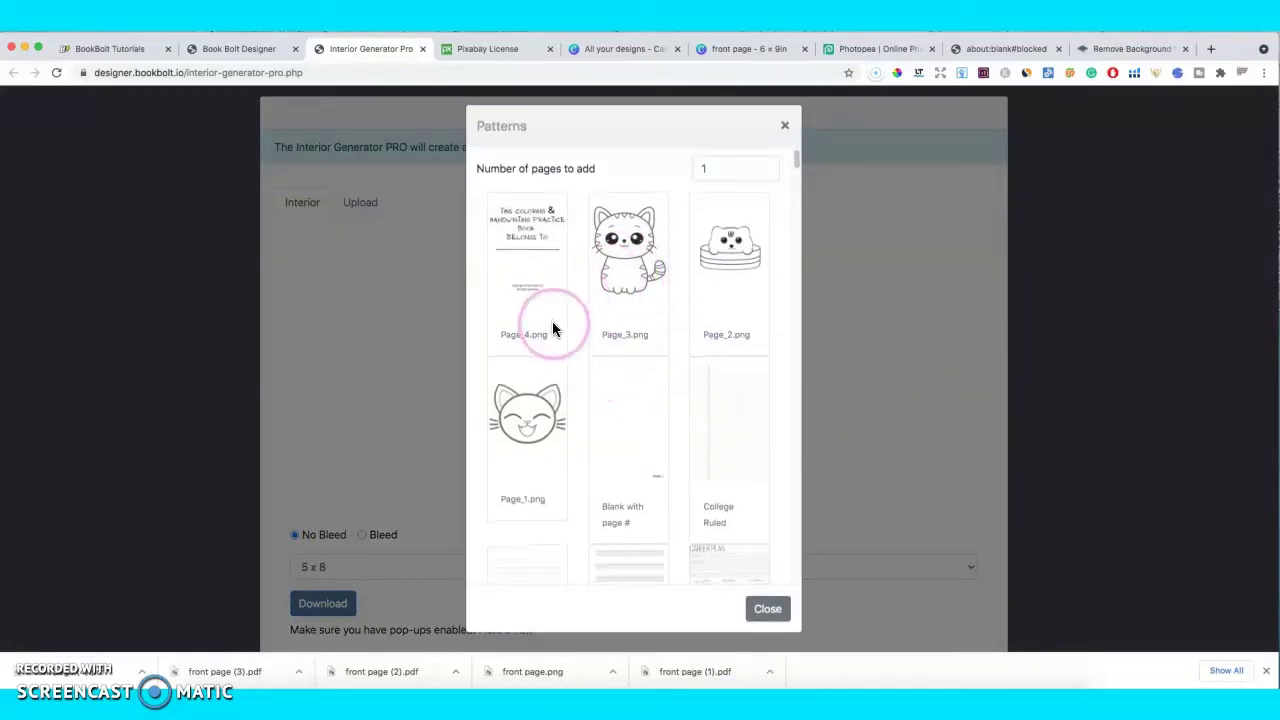
pyautogui.scroll(-3, 640, 377)
pyautogui.scroll(-10, 640, 377)
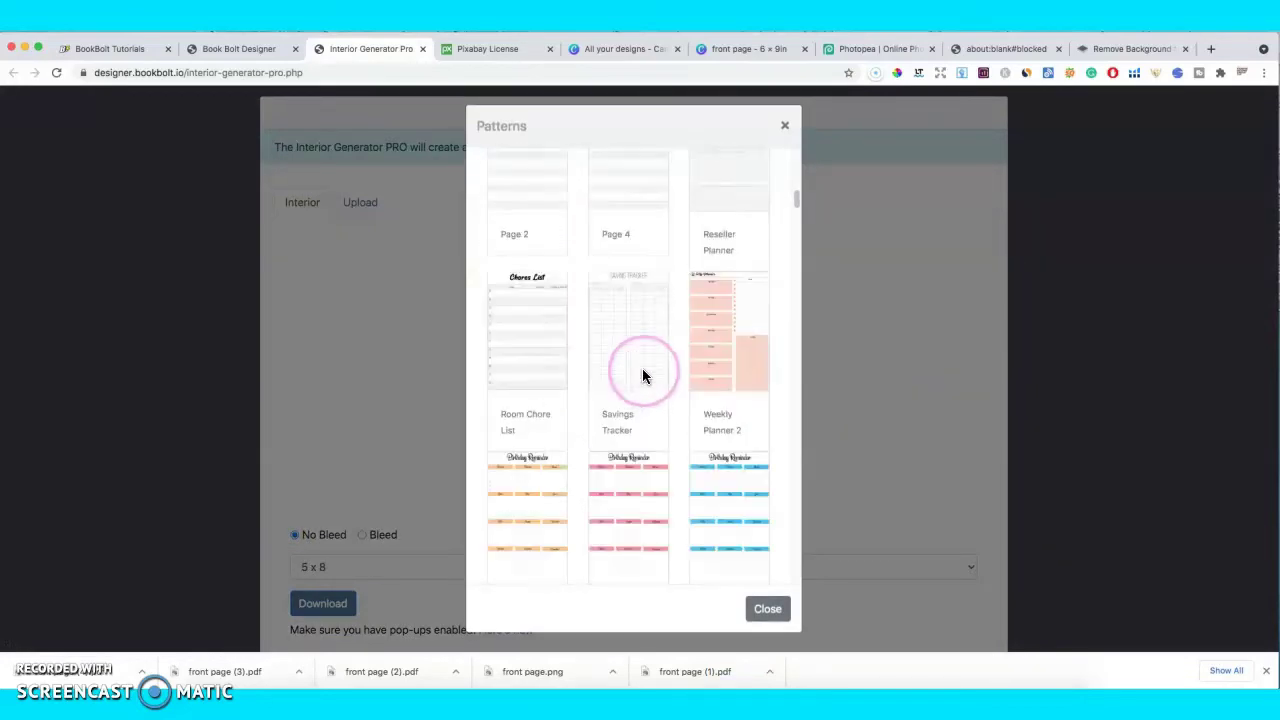
pyautogui.scroll(-10, 650, 377)
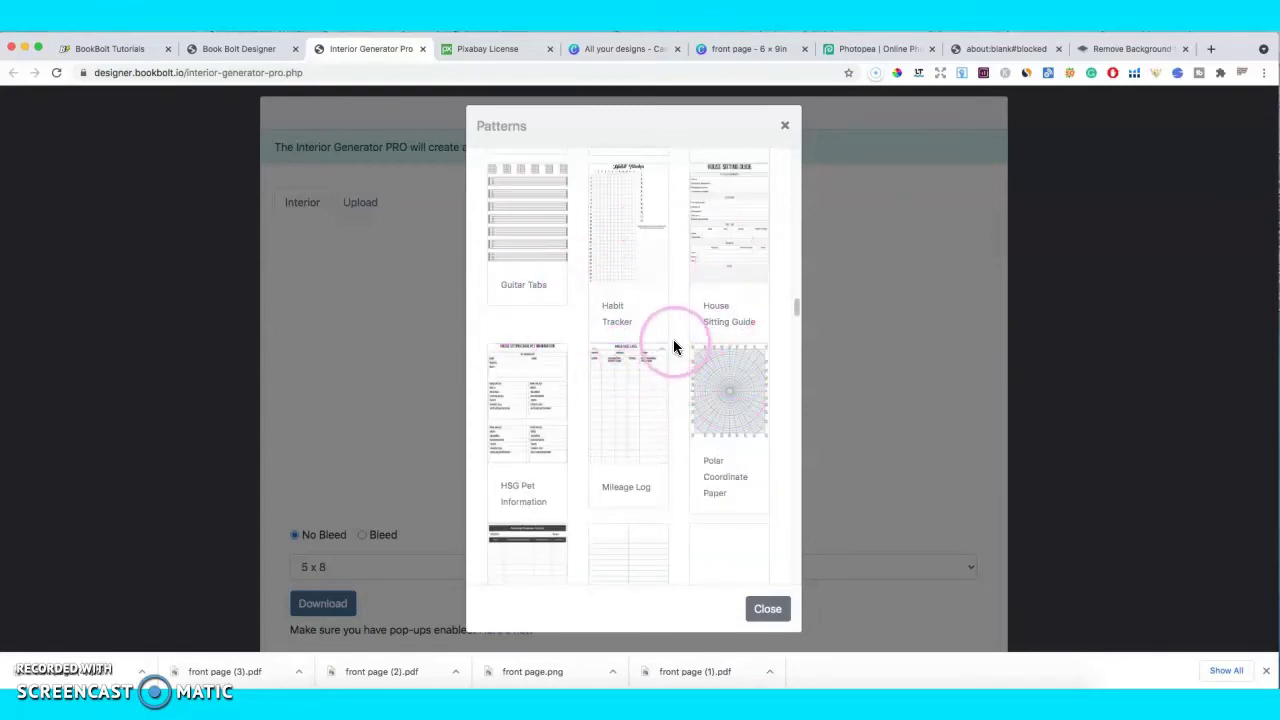
pyautogui.scroll(-5, 675, 346)
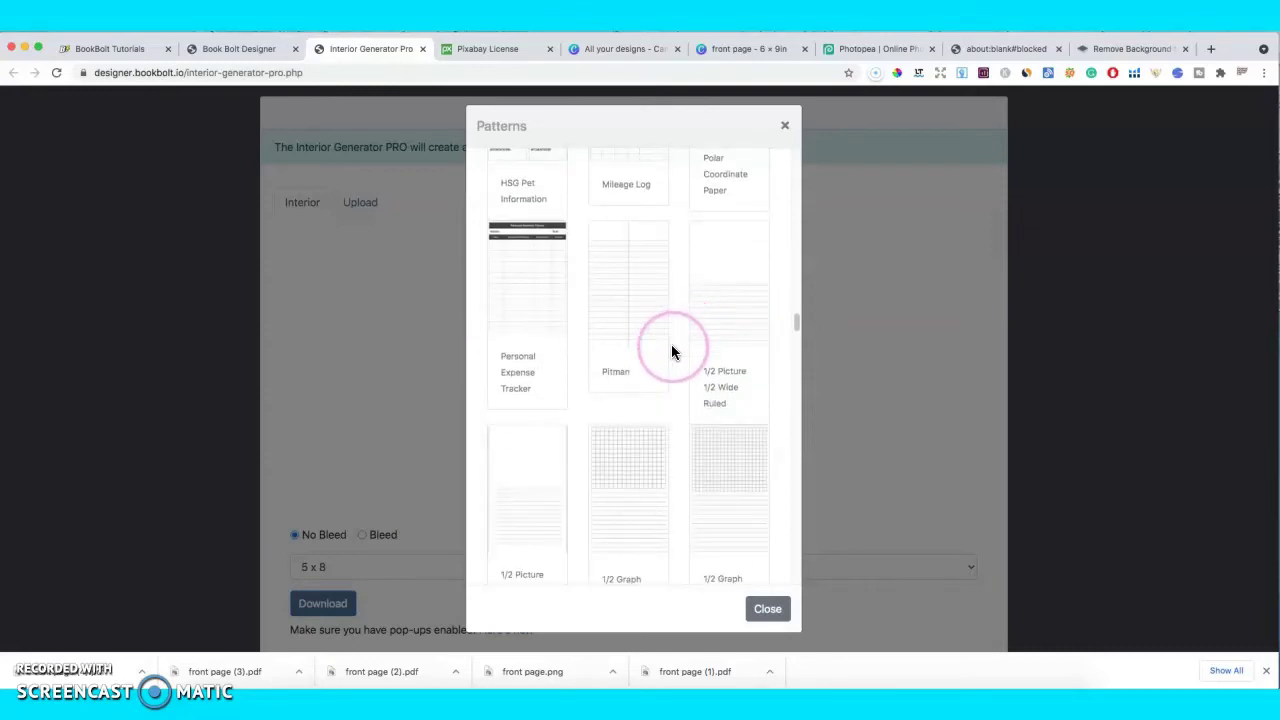
pyautogui.scroll(-6, 671, 350)
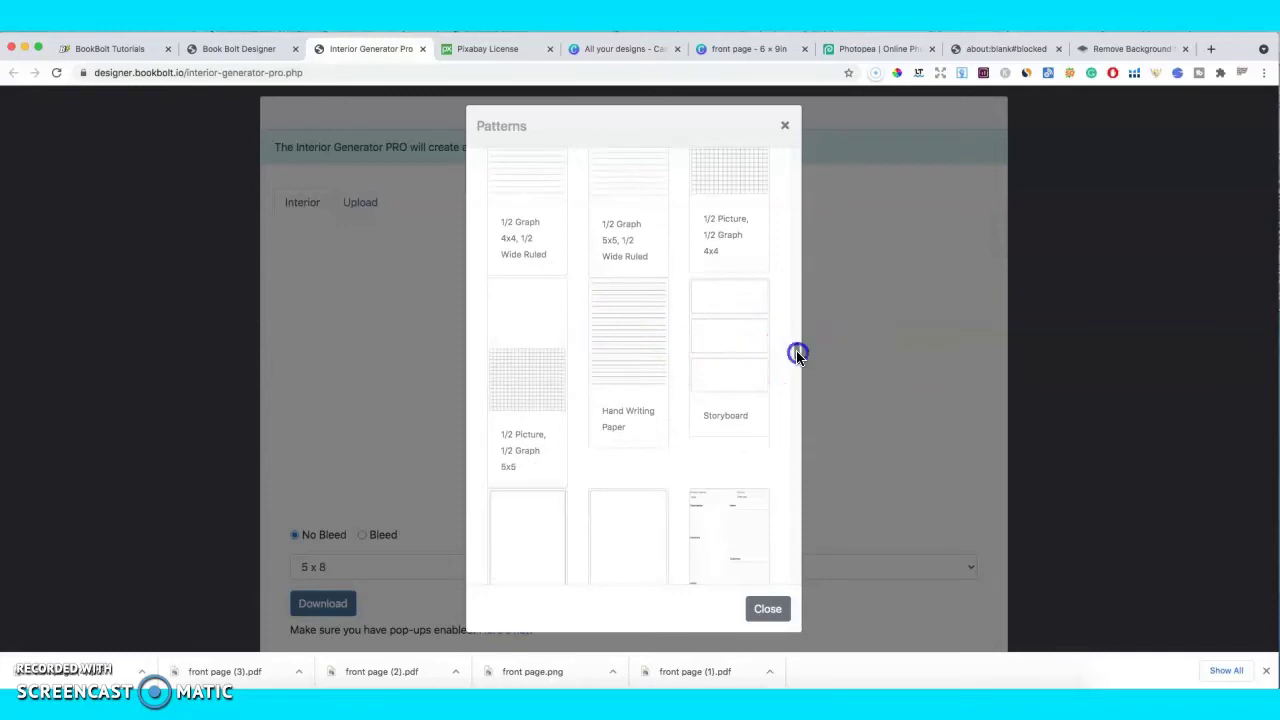
pyautogui.scroll(15, 800, 190)
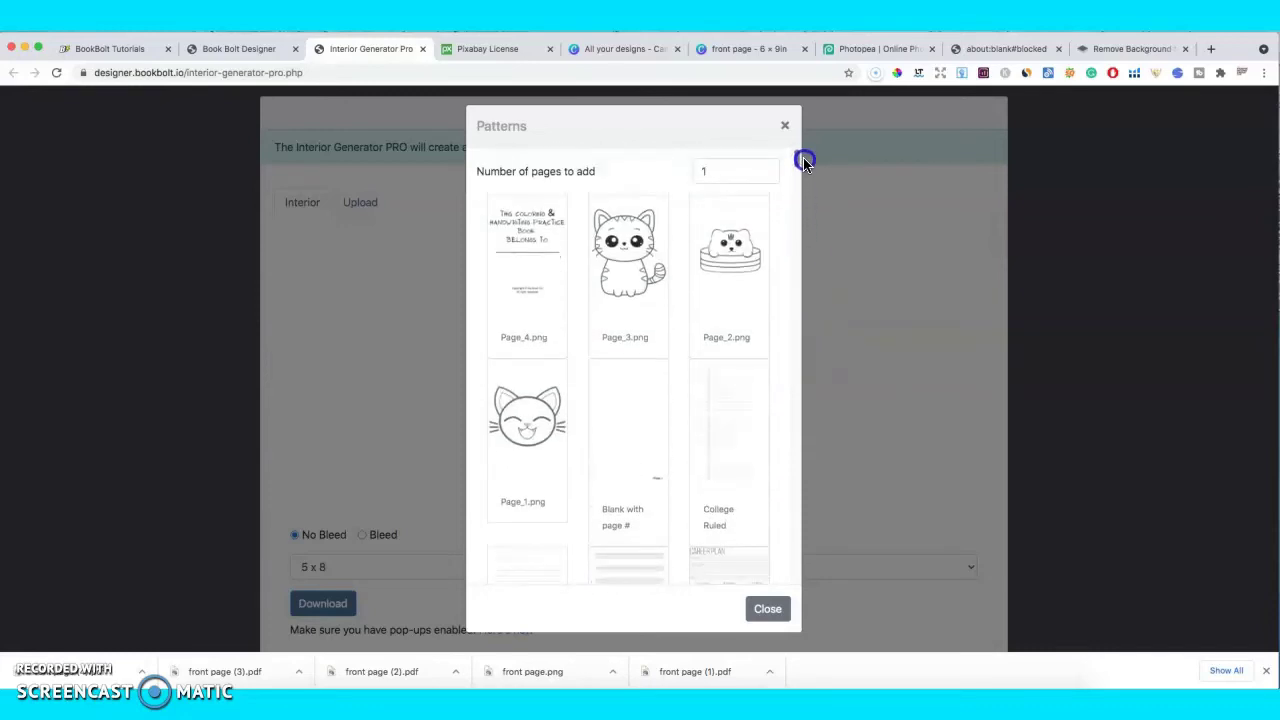
# - Keep the title page first, then fill page 2 with Page_3.png and page 3 with Page_2.png
pyautogui.click(535, 251)
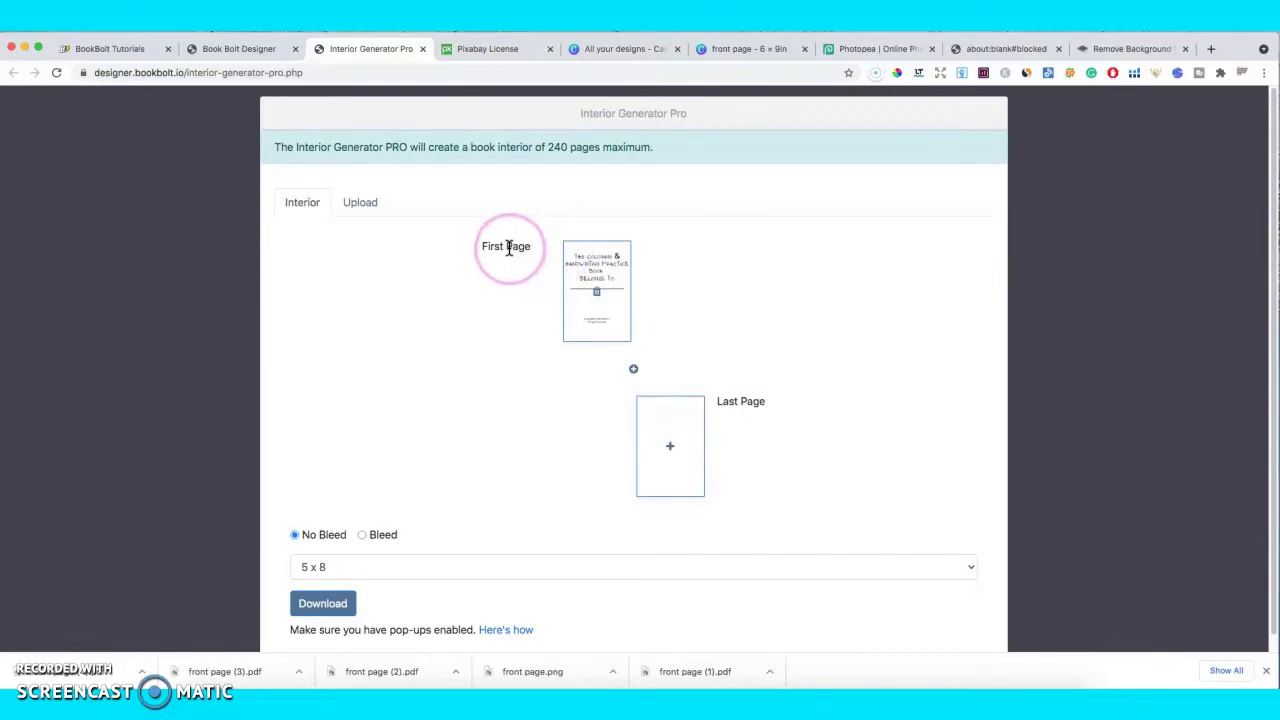
pyautogui.click(633, 370)
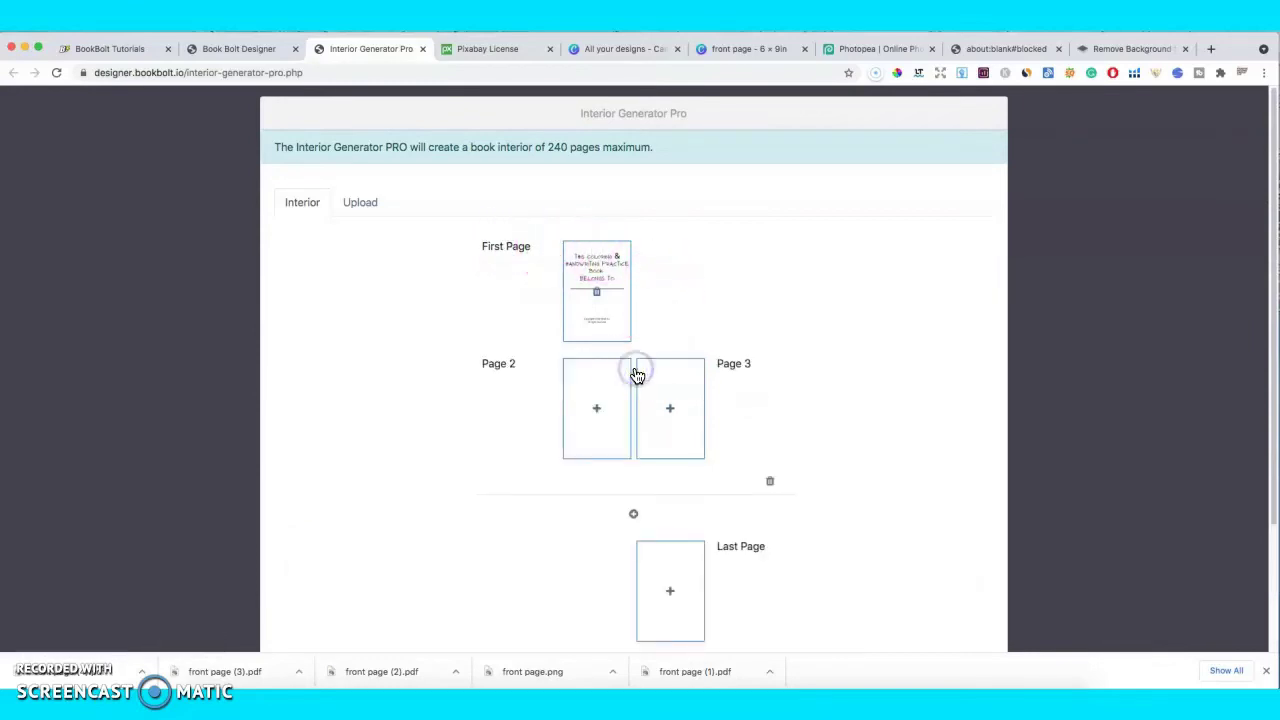
pyautogui.click(596, 410)
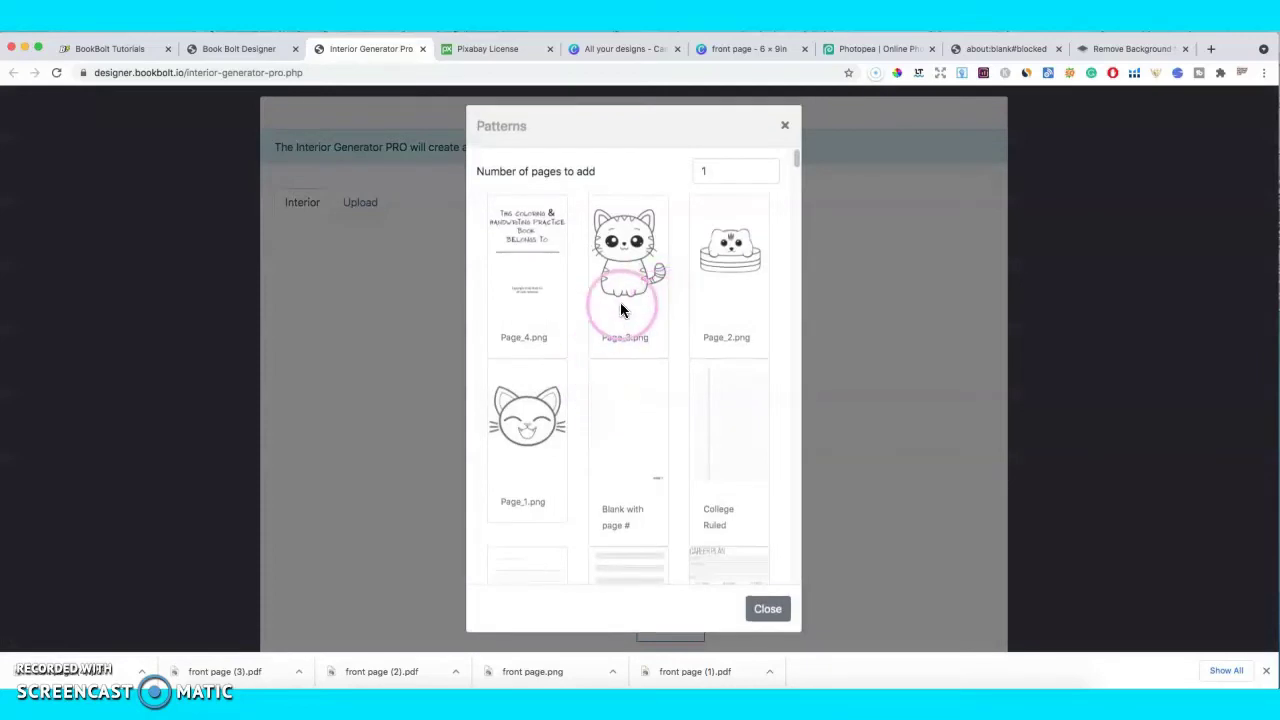
pyautogui.click(622, 276)
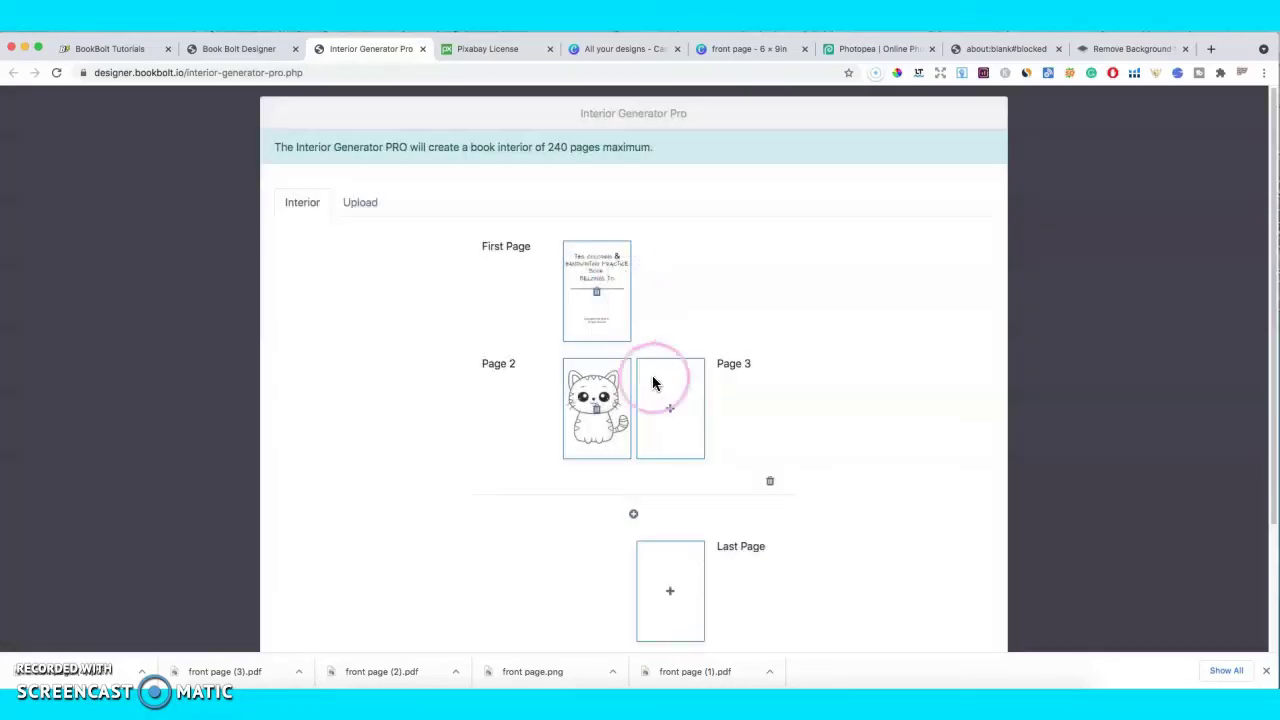
pyautogui.click(671, 414)
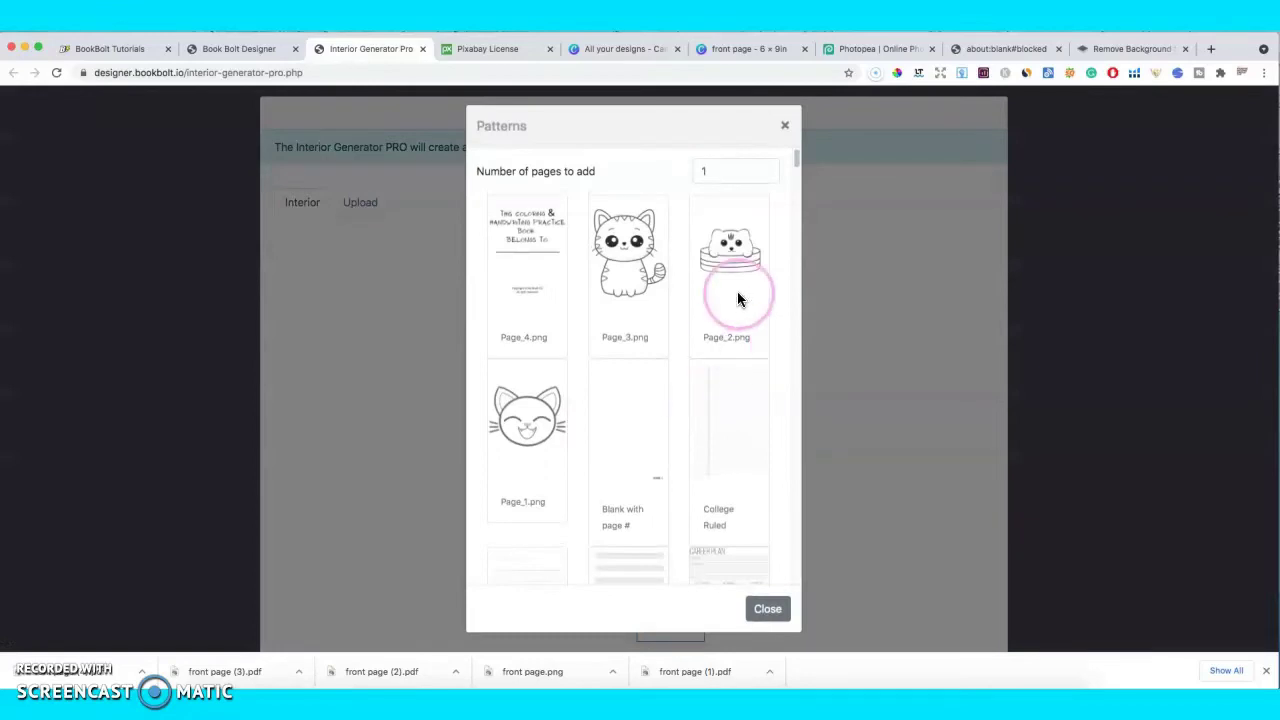
pyautogui.click(737, 274)
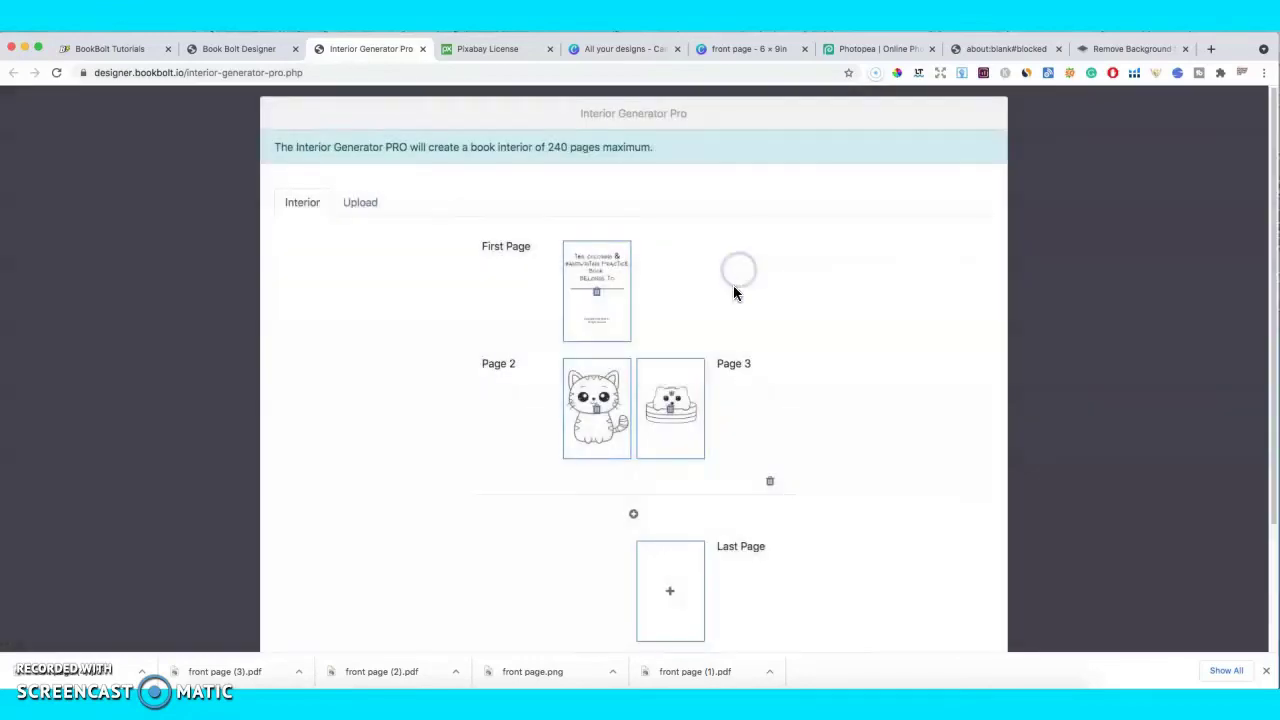
# - Add more pages, fill page 4 with Page_1.png (smiling cat face), and leave page 5 empty
pyautogui.click(634, 515)
pyautogui.click(597, 553)
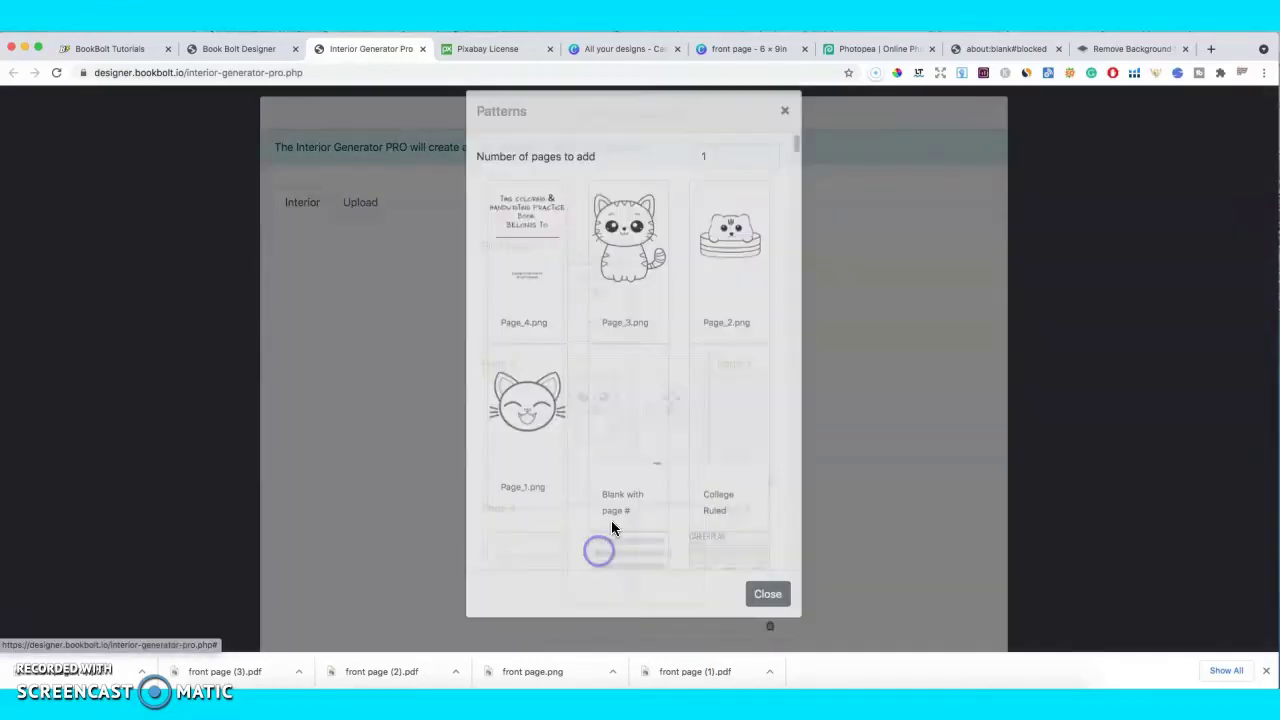
pyautogui.click(539, 450)
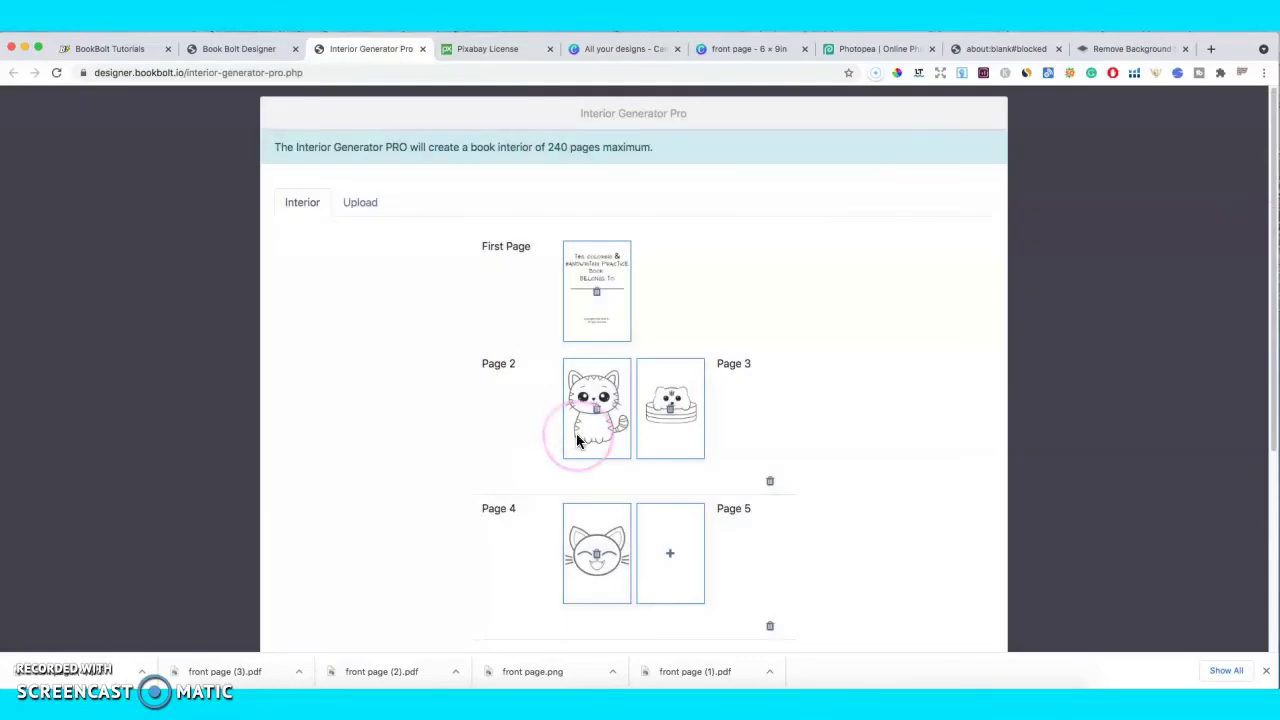
pyautogui.click(673, 553)
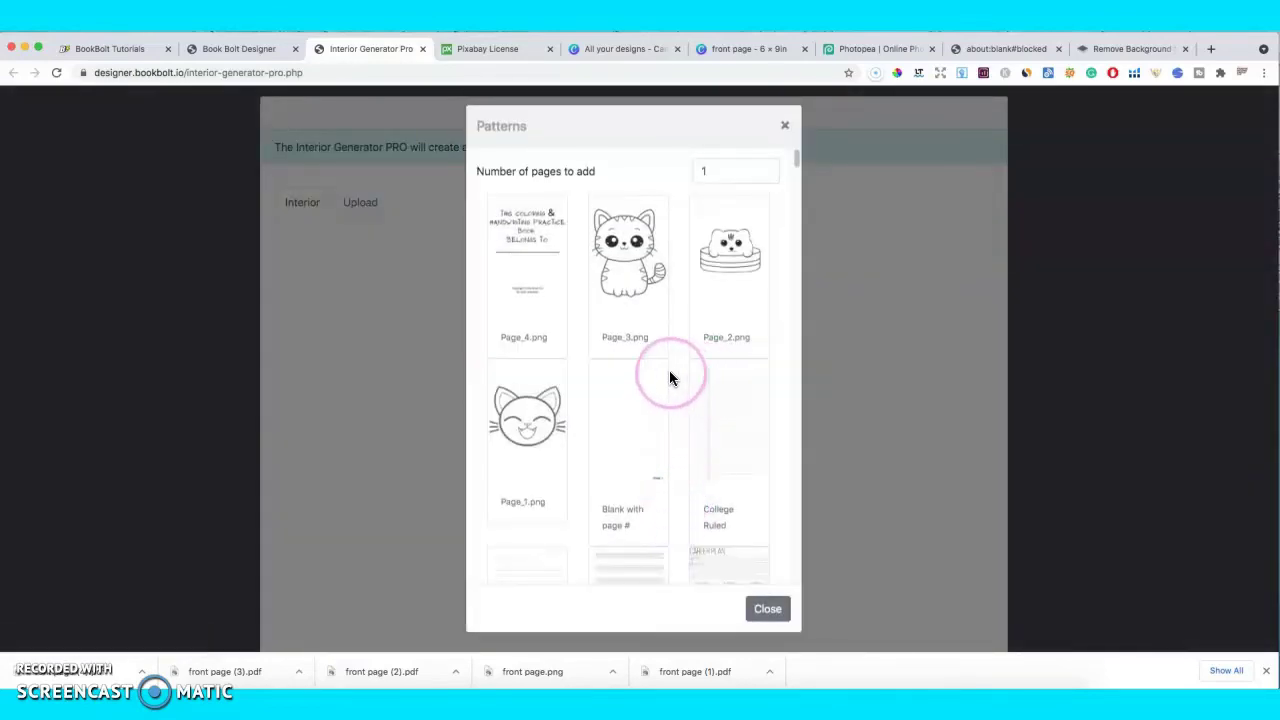
pyautogui.click(785, 125)
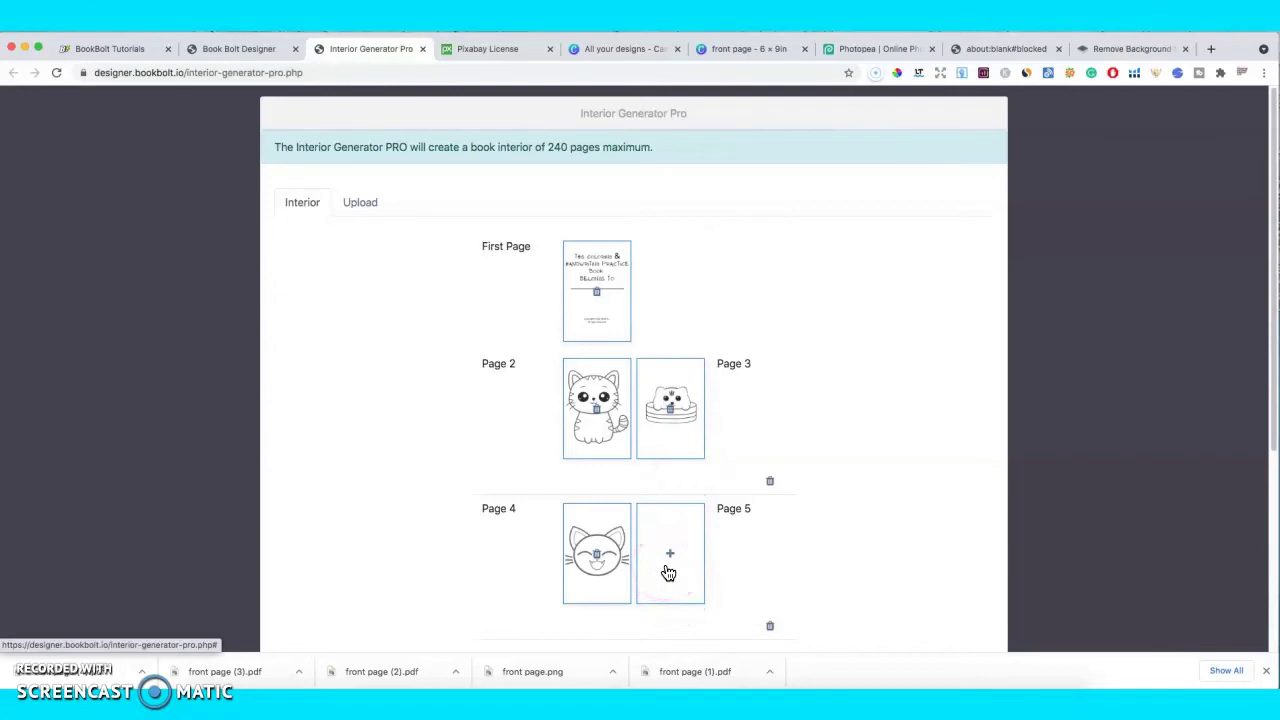
# - Return to the Canva front page design and add a blank fifth page
pyautogui.click(733, 48)
pyautogui.scroll(-6, 855, 430)
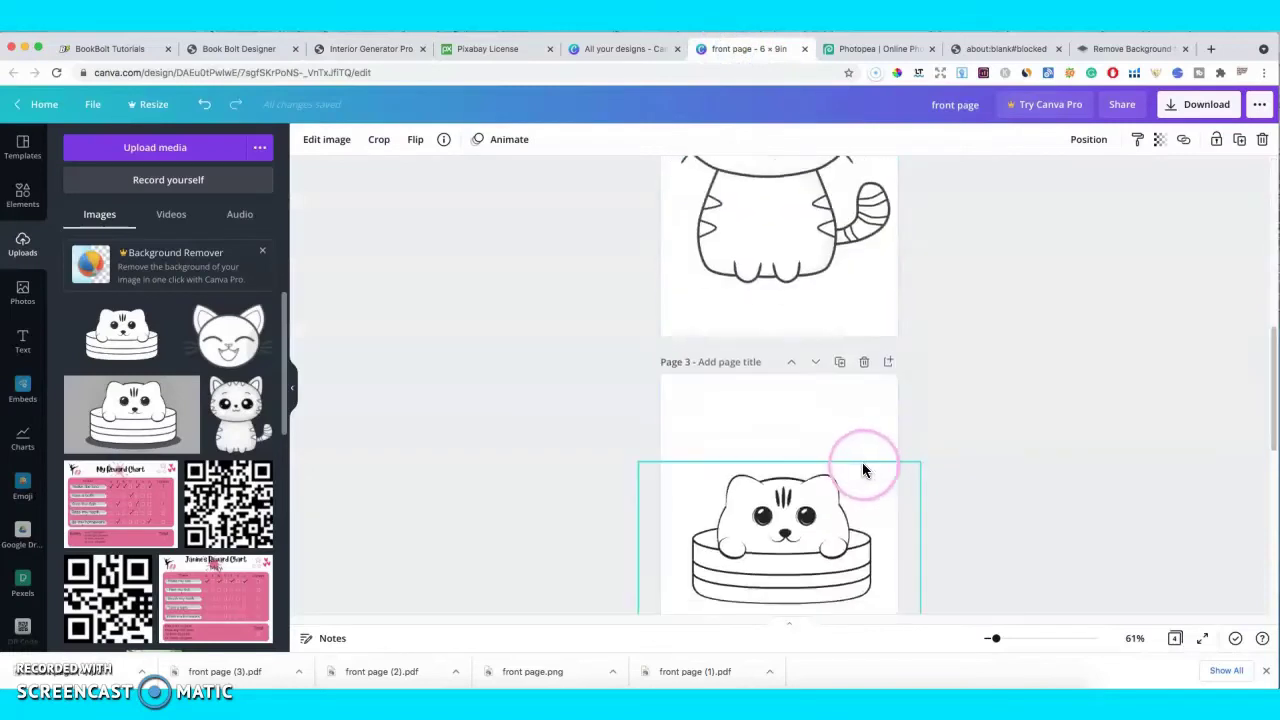
pyautogui.scroll(-5, 858, 462)
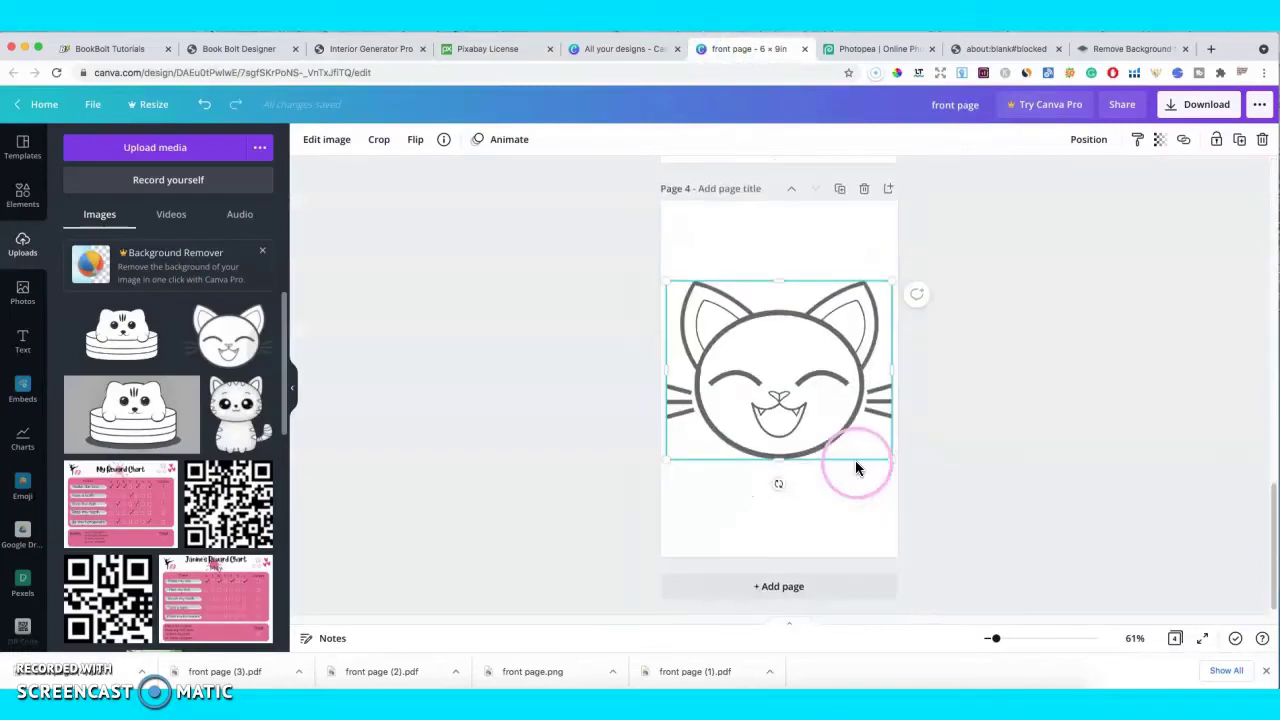
pyautogui.click(840, 578)
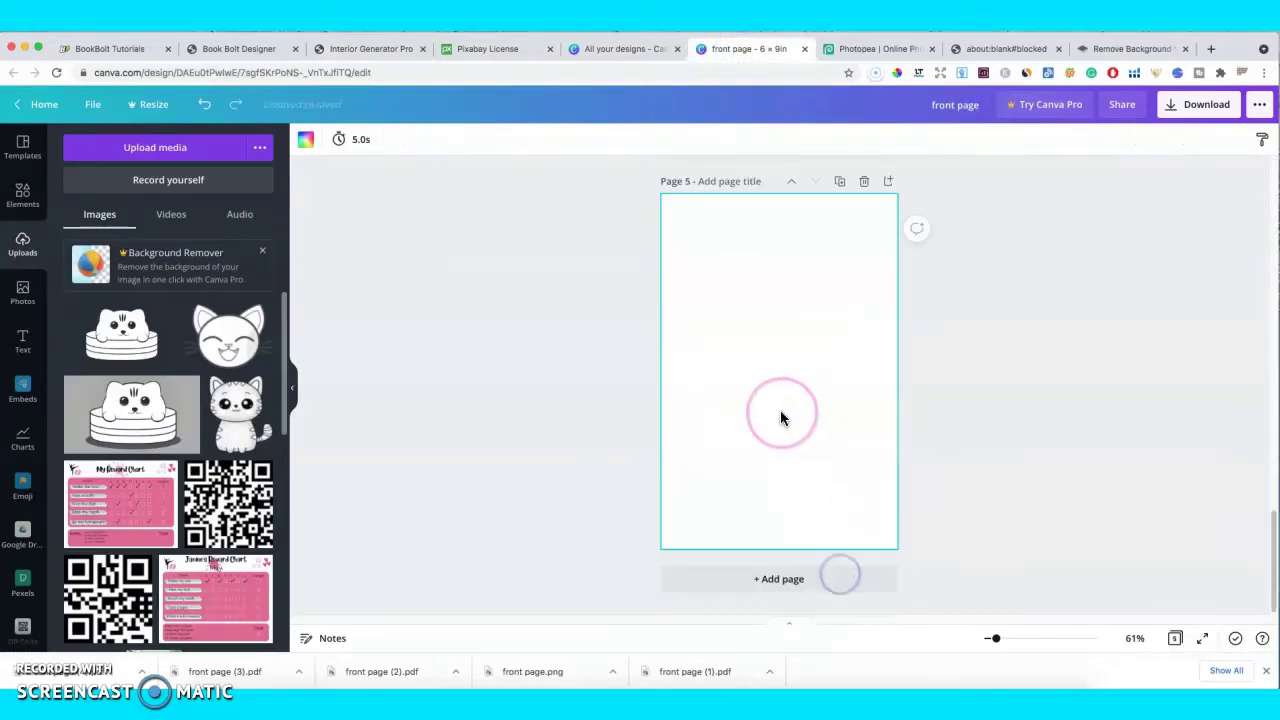
# - Place a straight line on page 5 with weight 2, widened and moved near the page top
pyautogui.click(70, 203)
pyautogui.click(172, 348)
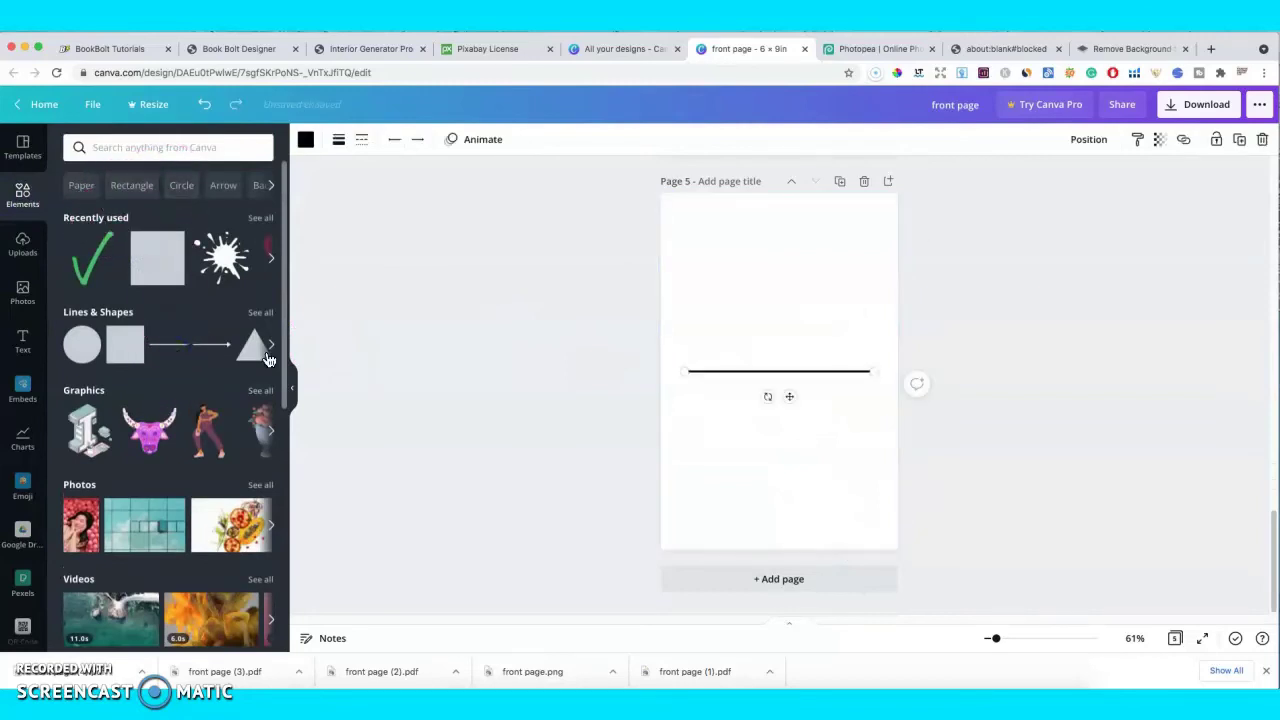
pyautogui.click(339, 139)
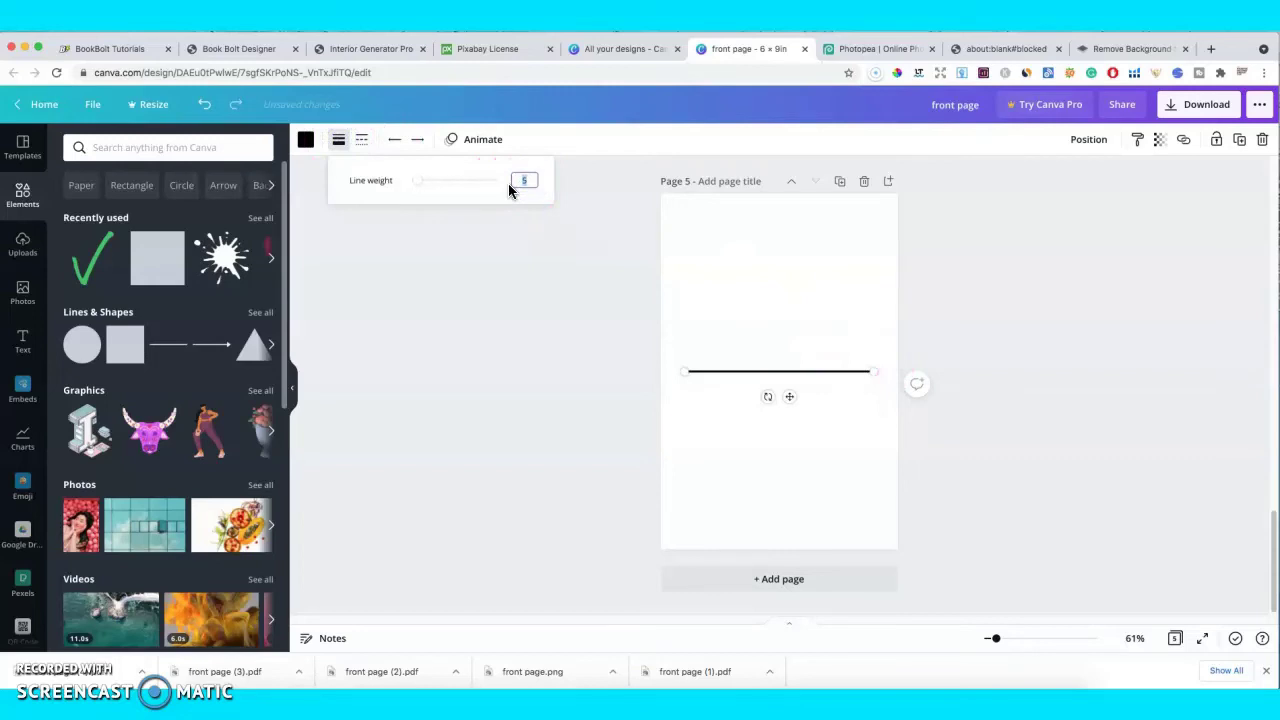
pyautogui.moveTo(508, 190)
pyautogui.mouseDown()
pyautogui.moveTo(491, 186)
pyautogui.moveTo(520, 178)
pyautogui.mouseUp()
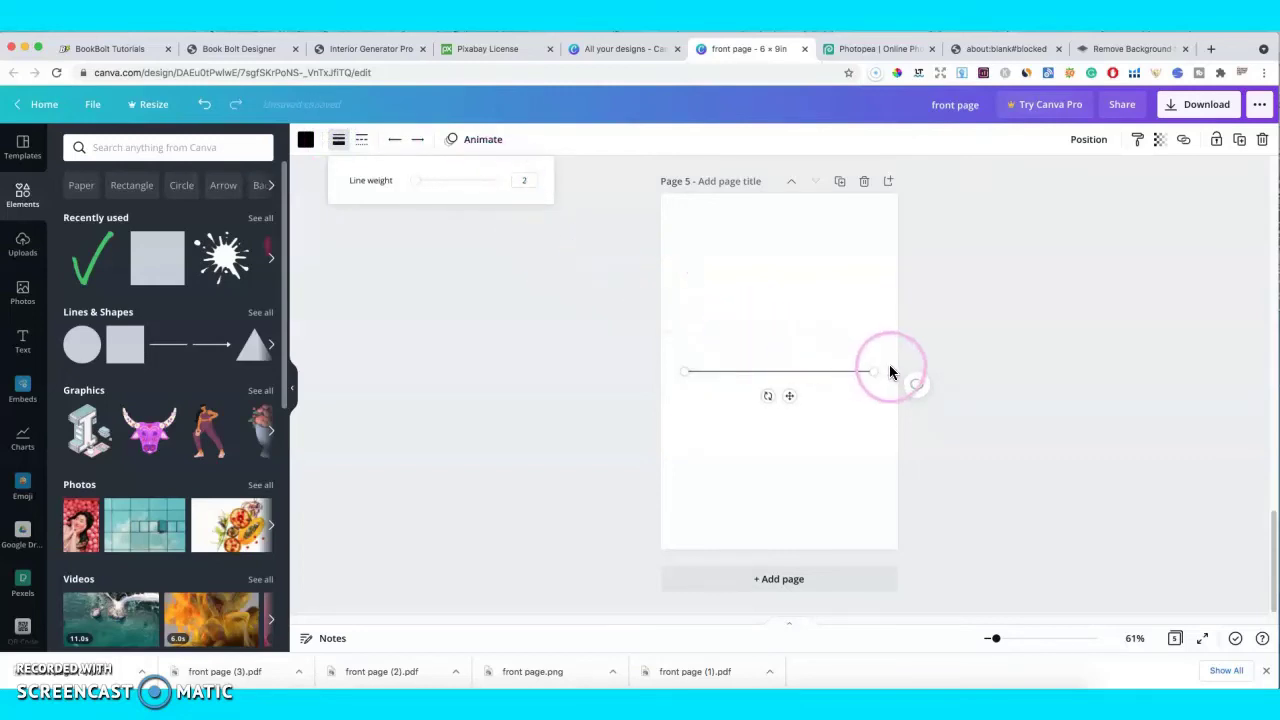
pyautogui.moveTo(873, 371); pyautogui.dragTo(897, 370)
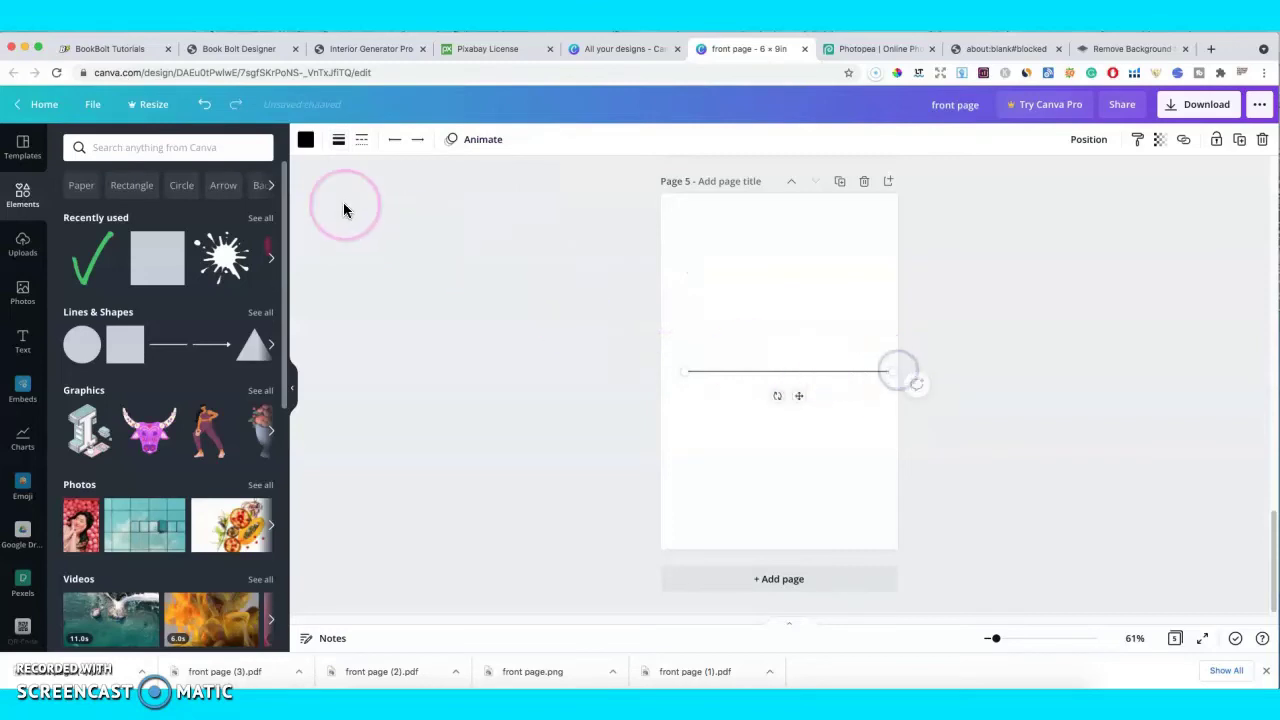
pyautogui.moveTo(783, 363); pyautogui.dragTo(730, 245)
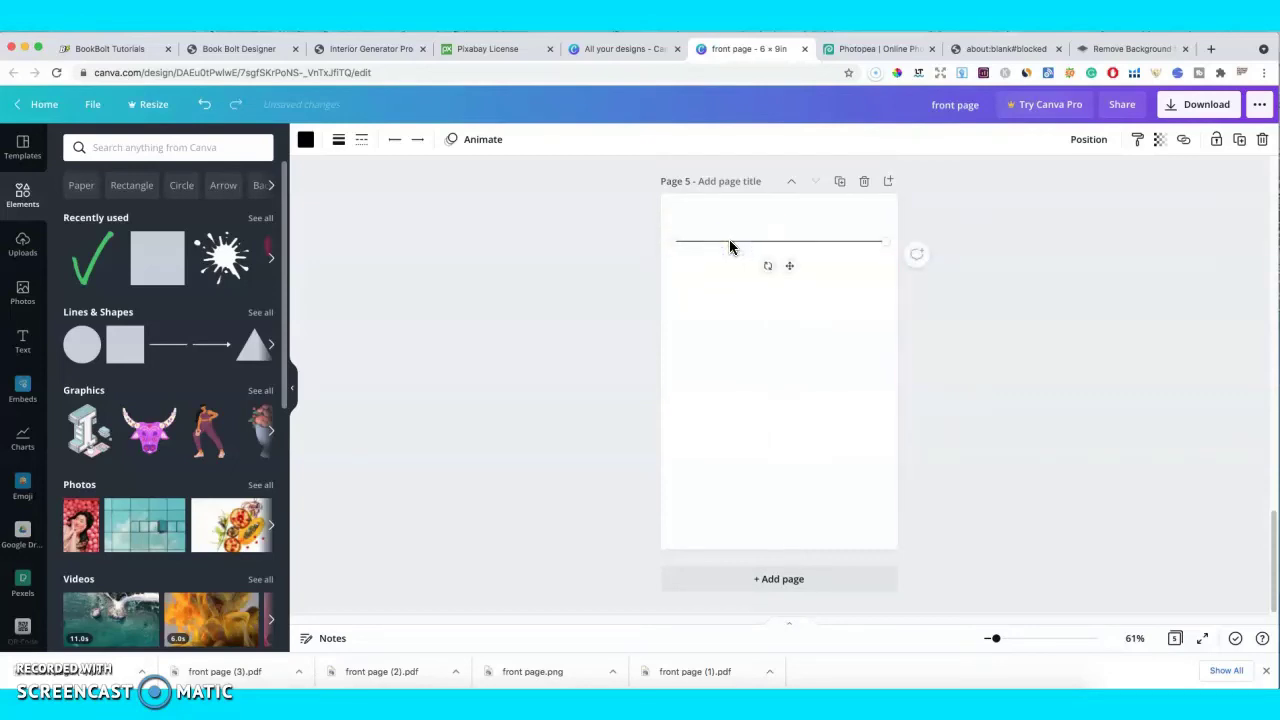
# - Duplicate the line into four rows, then copy that set twice down the page for twelve lines
pyautogui.click(1239, 139)
pyautogui.click(1239, 139)
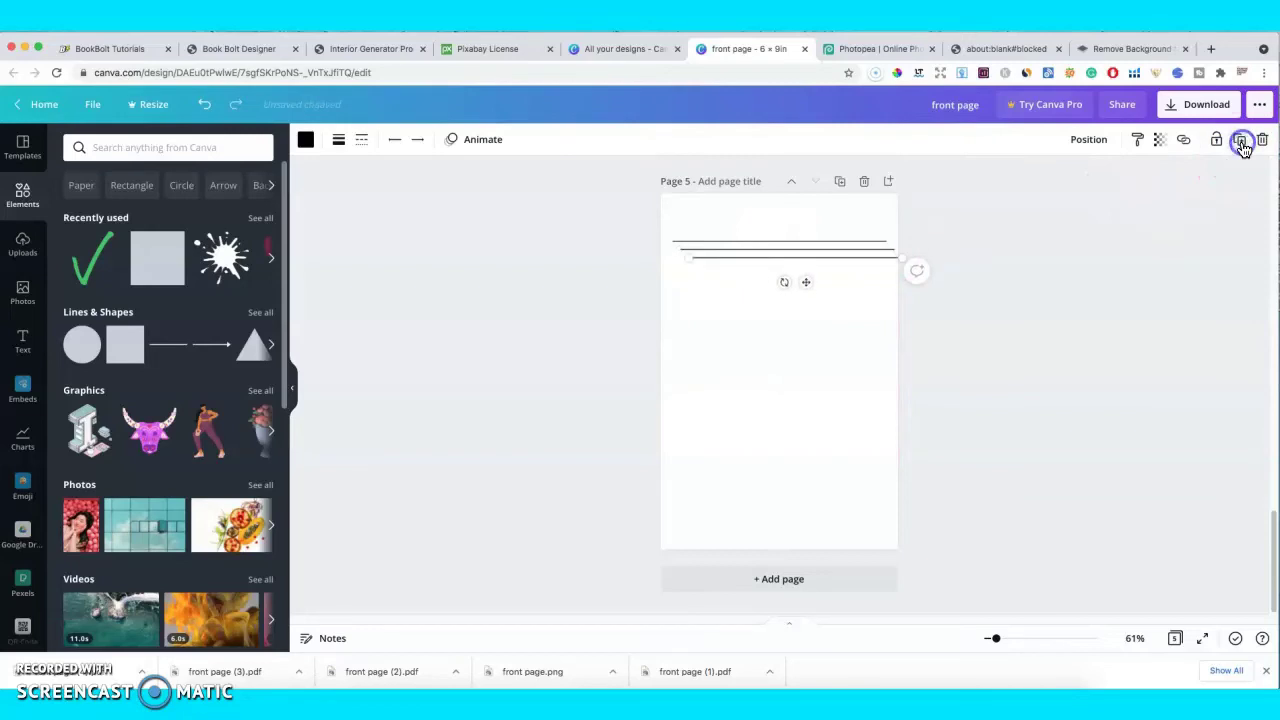
pyautogui.click(1239, 139)
pyautogui.moveTo(844, 270); pyautogui.dragTo(800, 326)
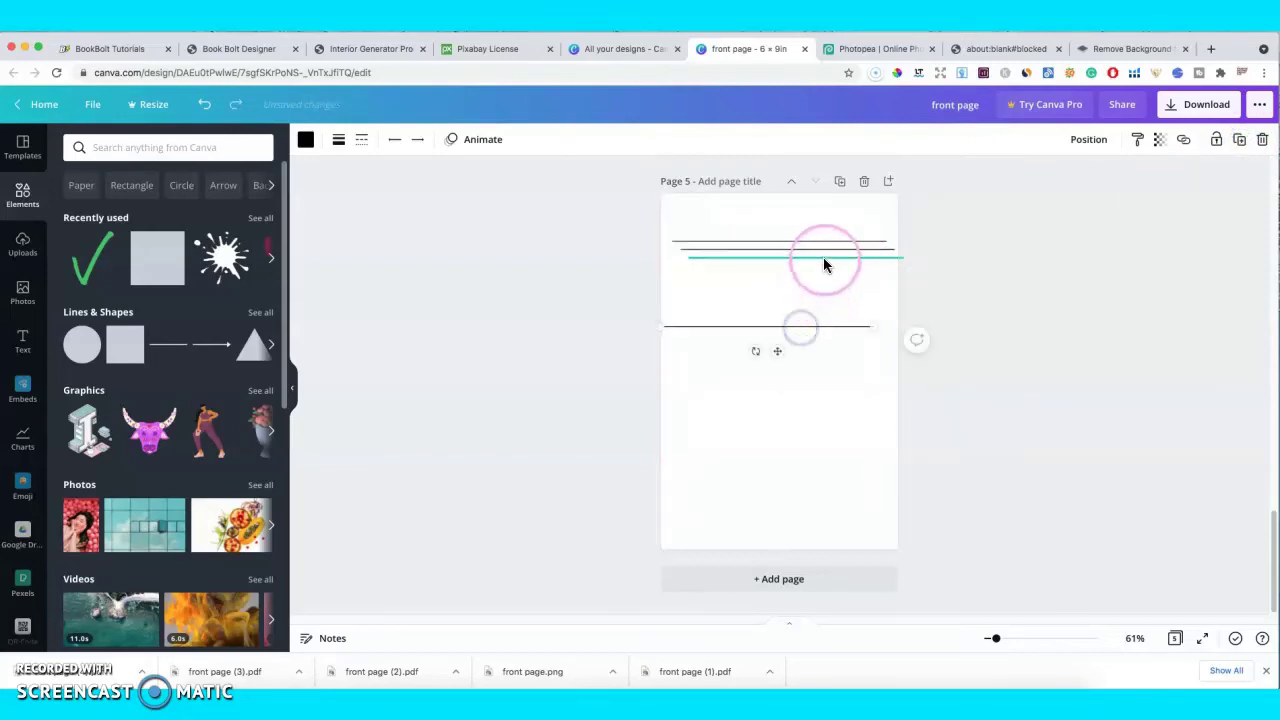
pyautogui.moveTo(823, 266); pyautogui.dragTo(829, 319)
pyautogui.moveTo(683, 315); pyautogui.dragTo(766, 346)
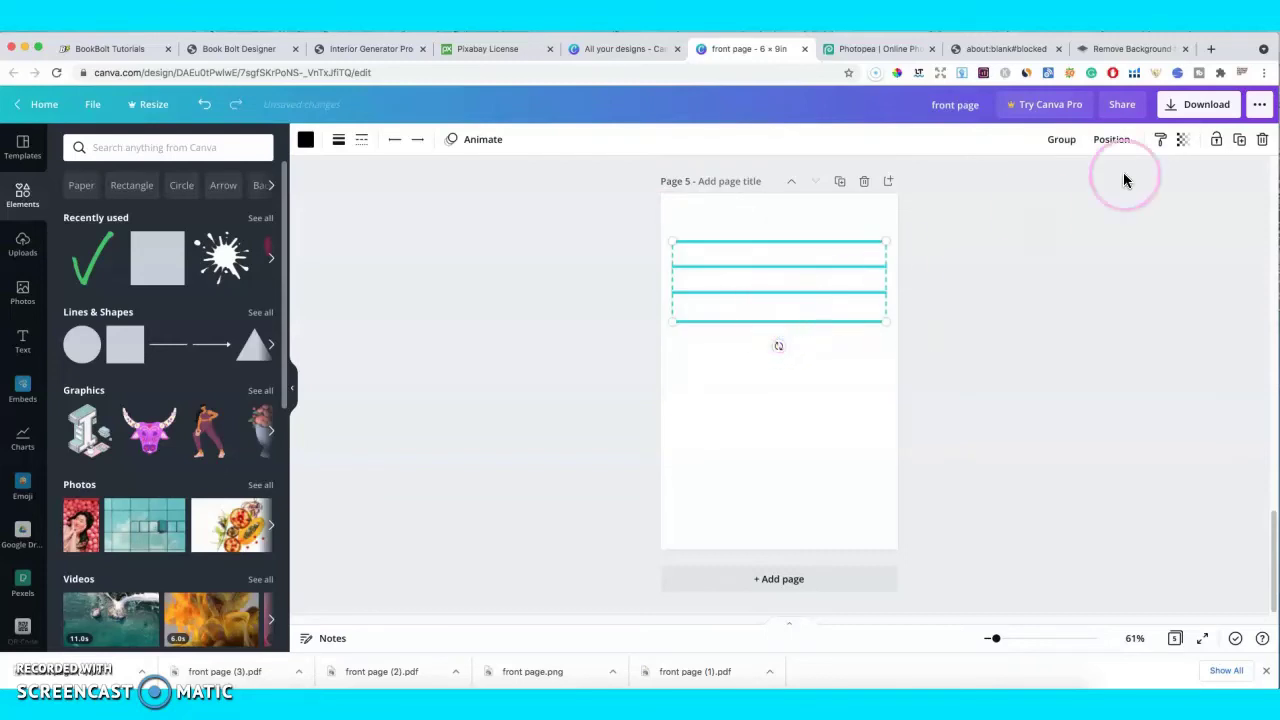
pyautogui.click(1241, 141)
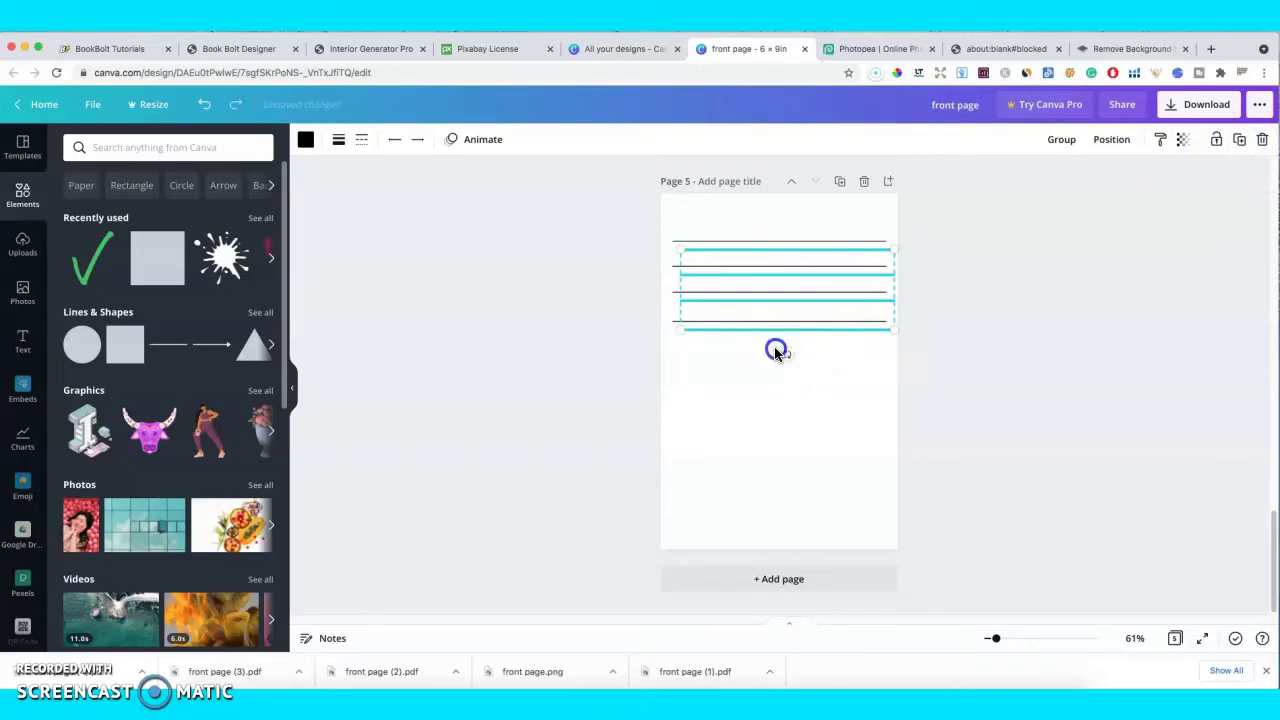
pyautogui.moveTo(767, 347); pyautogui.dragTo(767, 430)
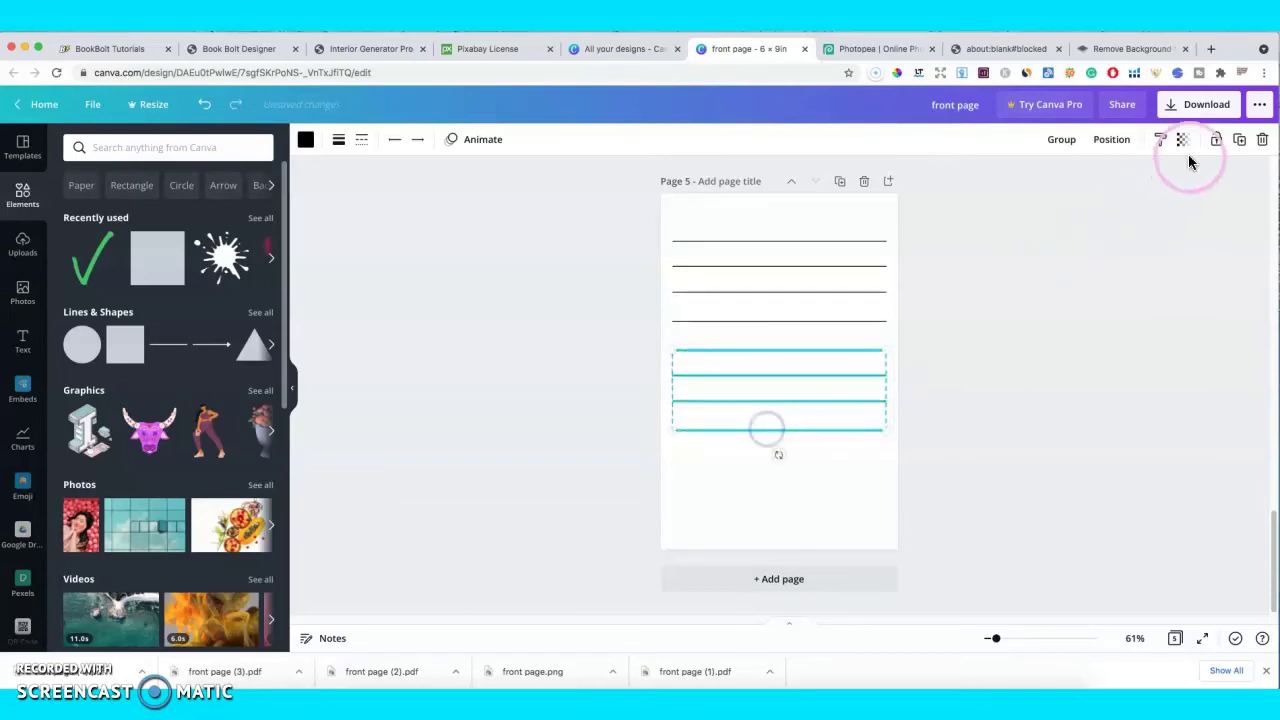
pyautogui.click(1239, 140)
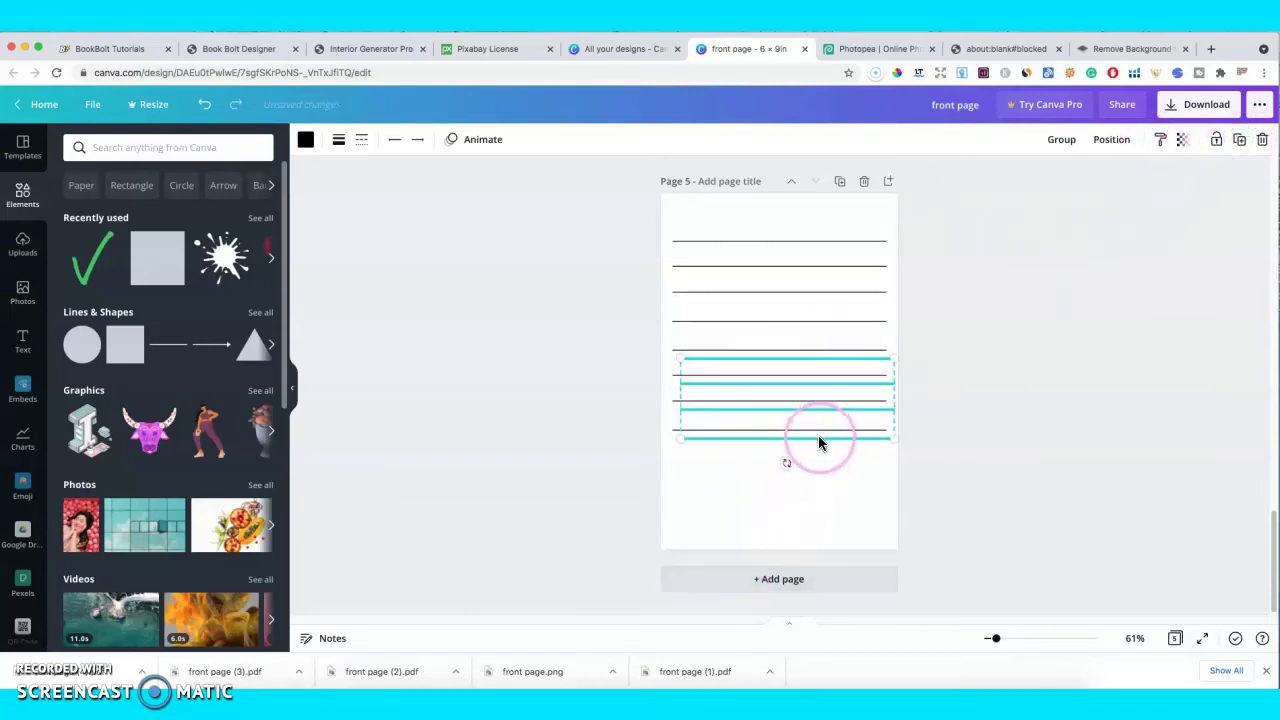
pyautogui.moveTo(812, 459); pyautogui.dragTo(811, 531)
pyautogui.click(946, 462)
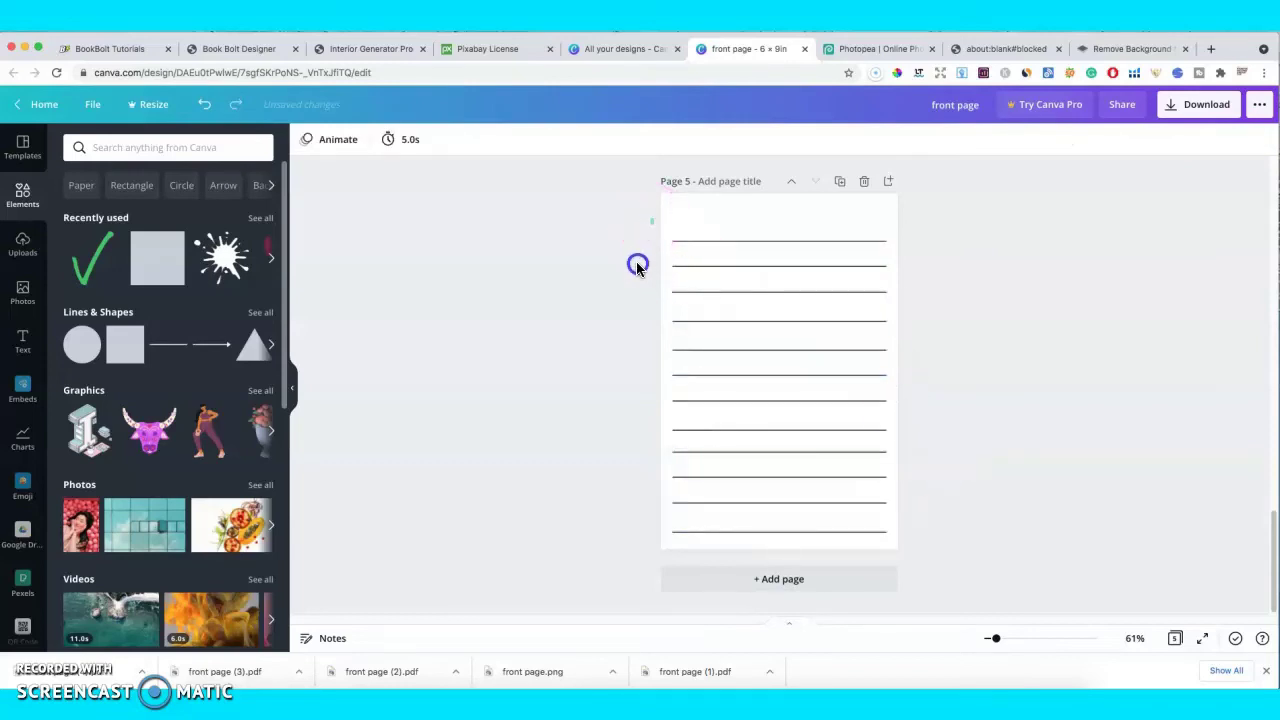
# - Space all the ruled lines on page 5 evenly from top to bottom
pyautogui.moveTo(637, 265); pyautogui.dragTo(945, 555)
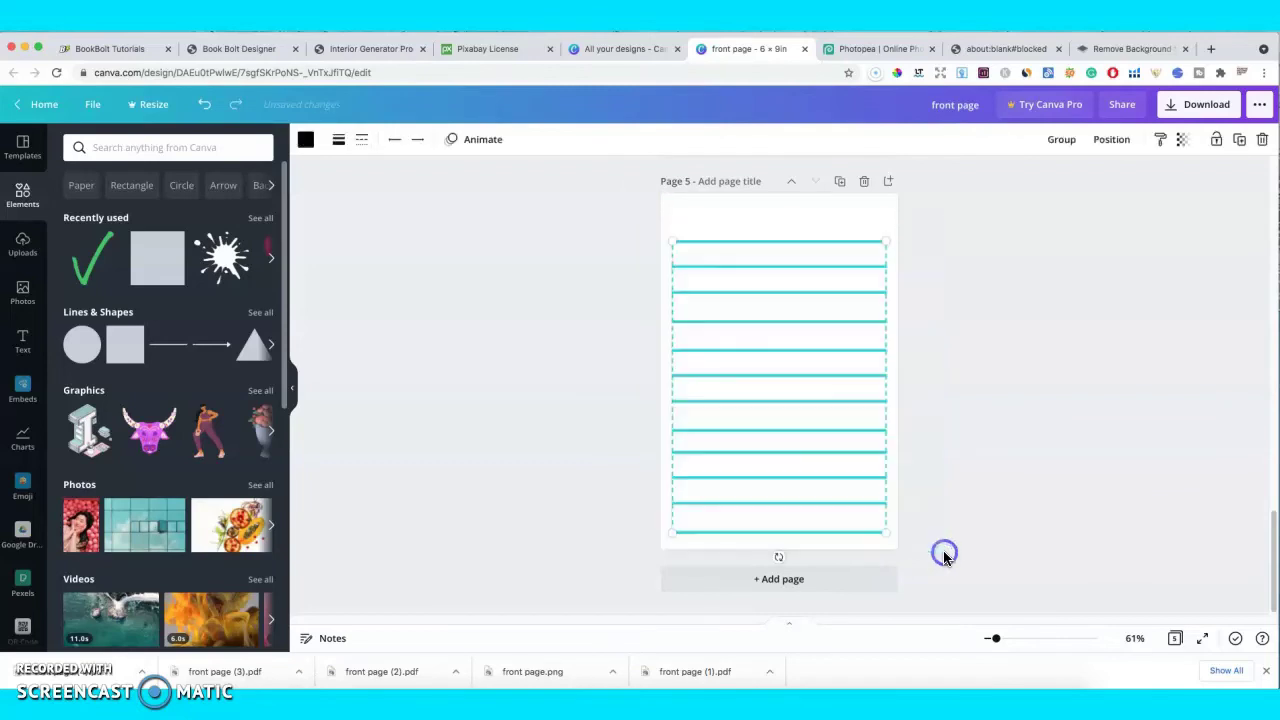
pyautogui.click(1106, 141)
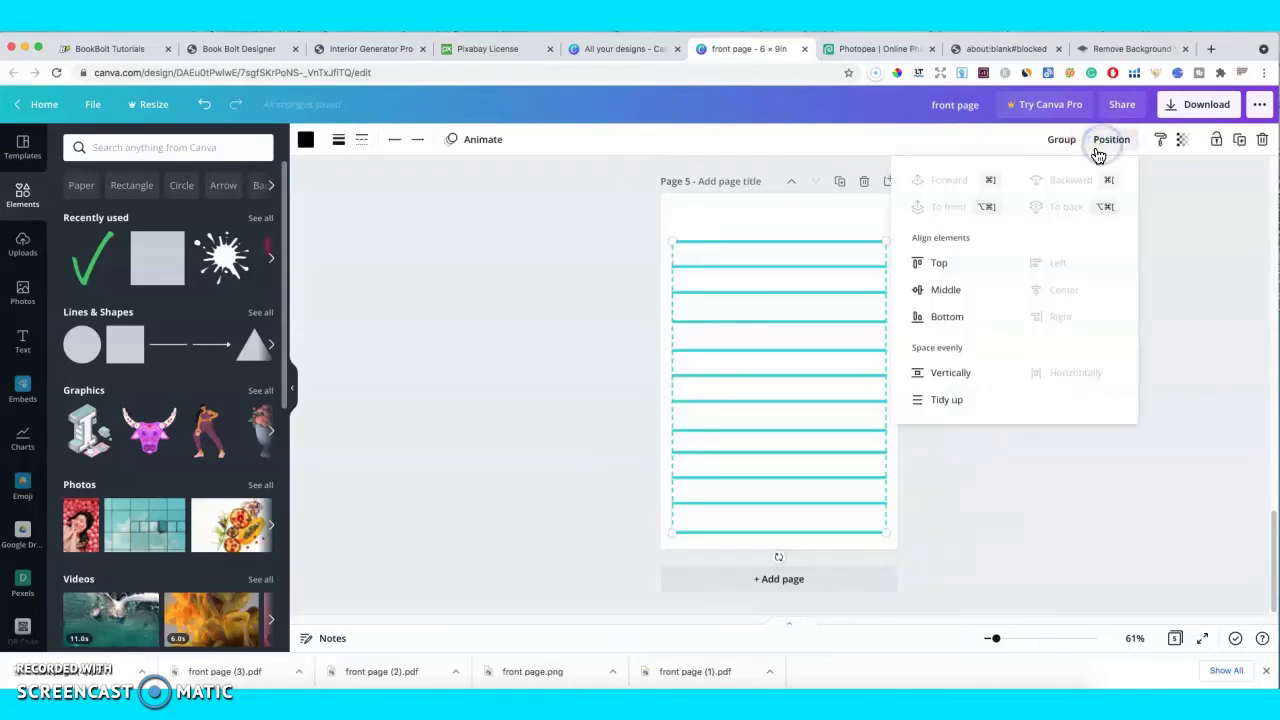
pyautogui.click(947, 375)
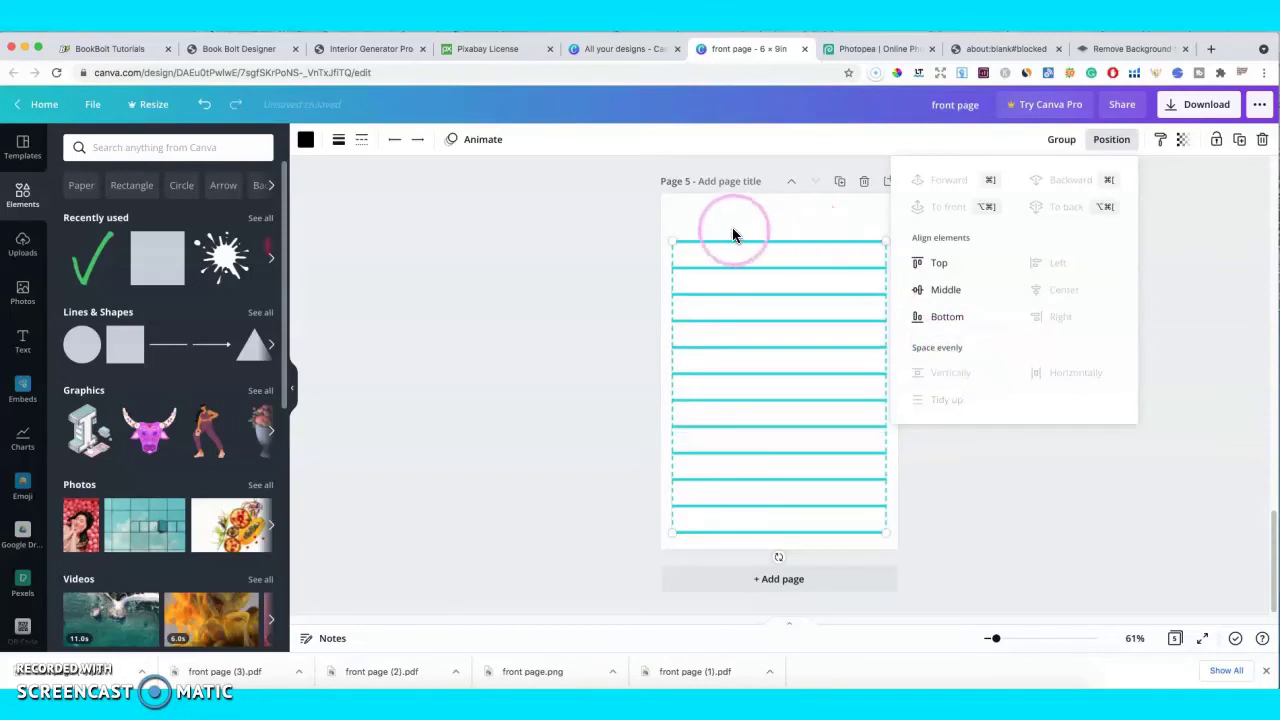
pyautogui.click(620, 443)
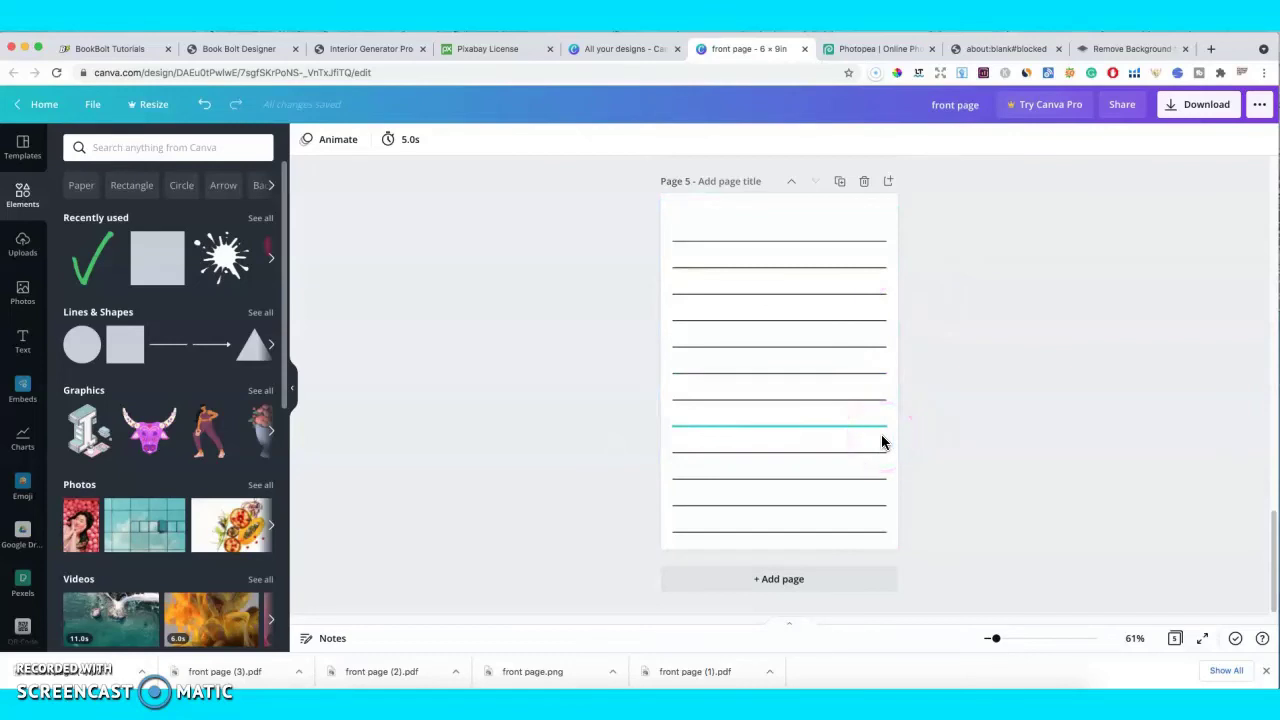
pyautogui.click(903, 366)
pyautogui.click(905, 299)
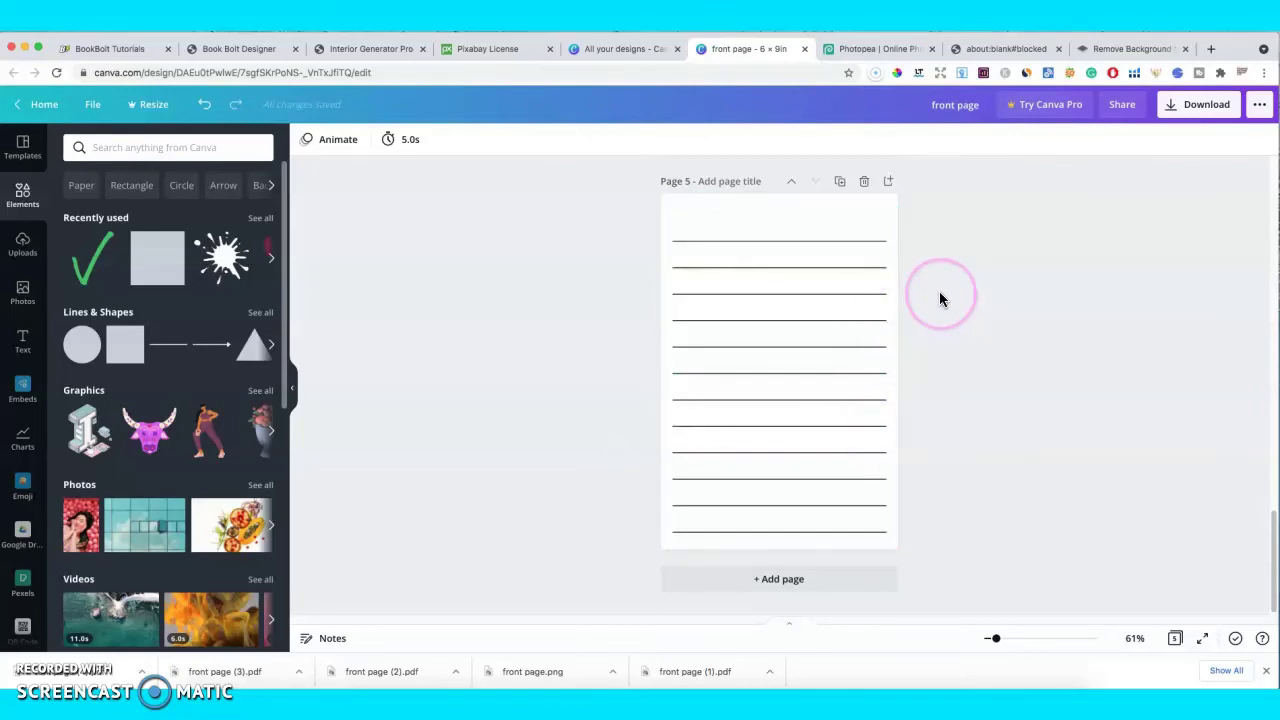
# - Download the design as a PDF Print file and return to Interior Generator Pro
pyautogui.click(1168, 104)
pyautogui.click(1134, 200)
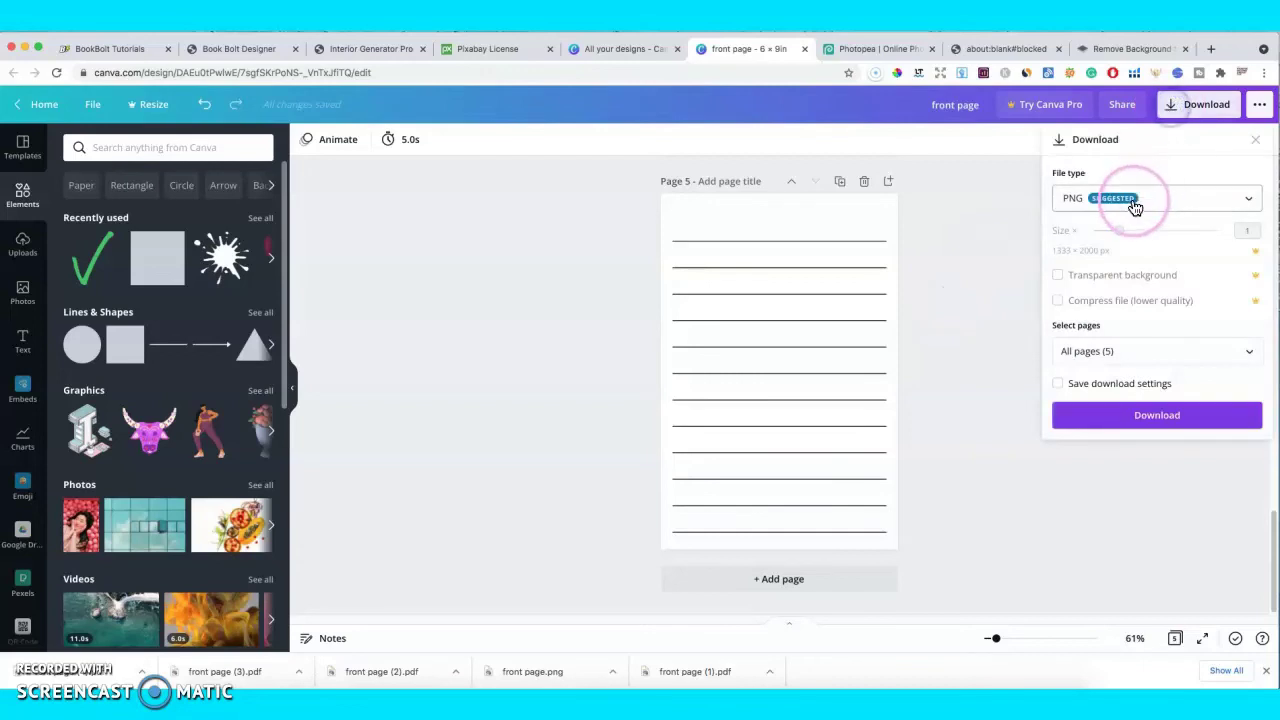
pyautogui.click(1097, 316)
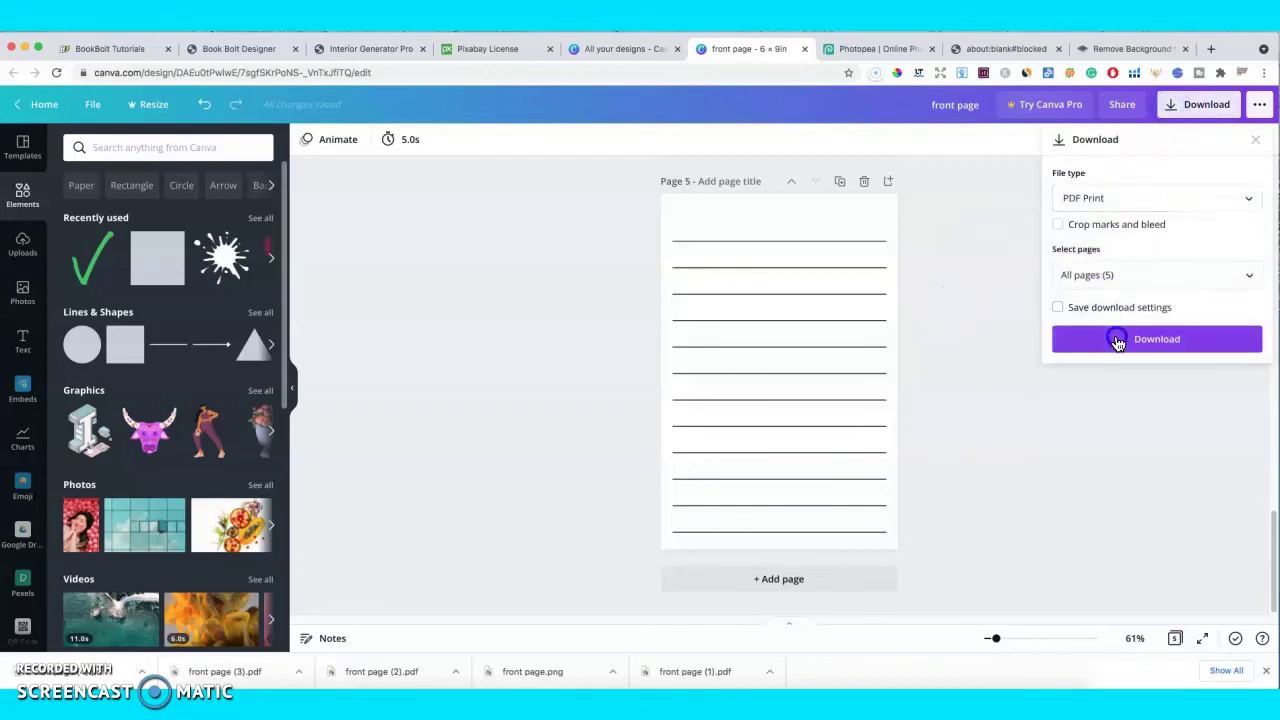
pyautogui.click(1116, 339)
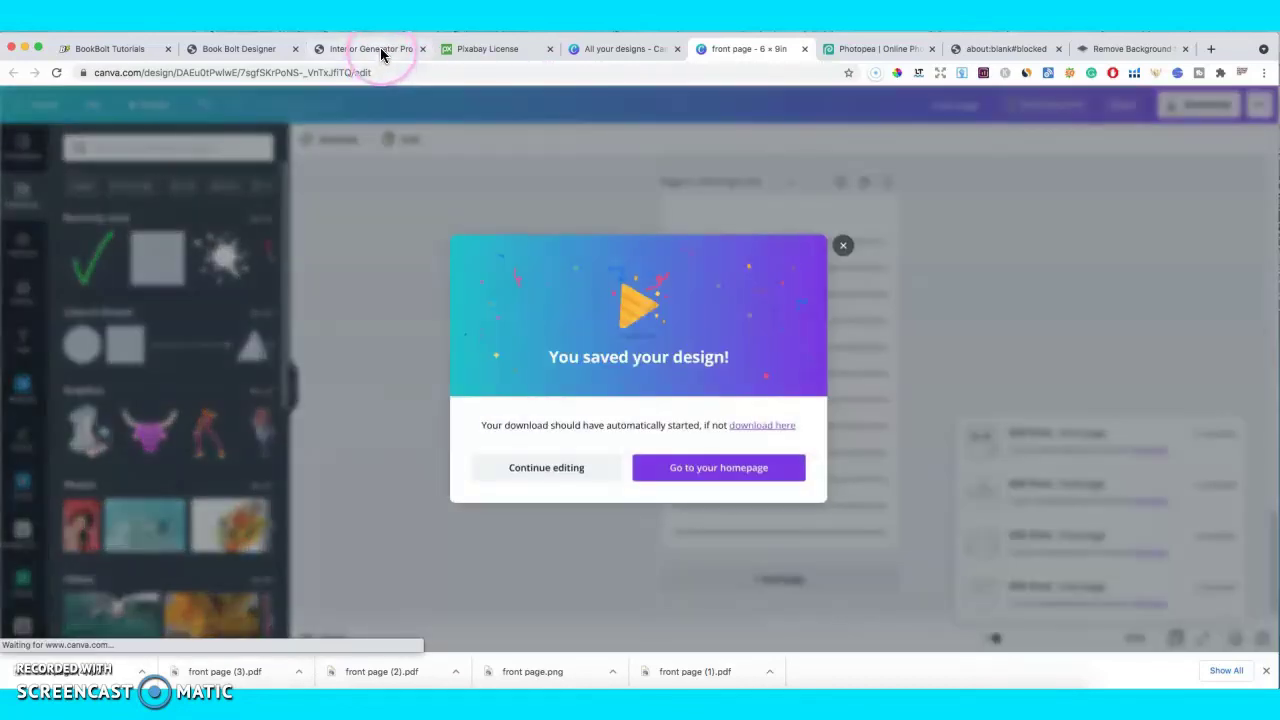
pyautogui.click(380, 47)
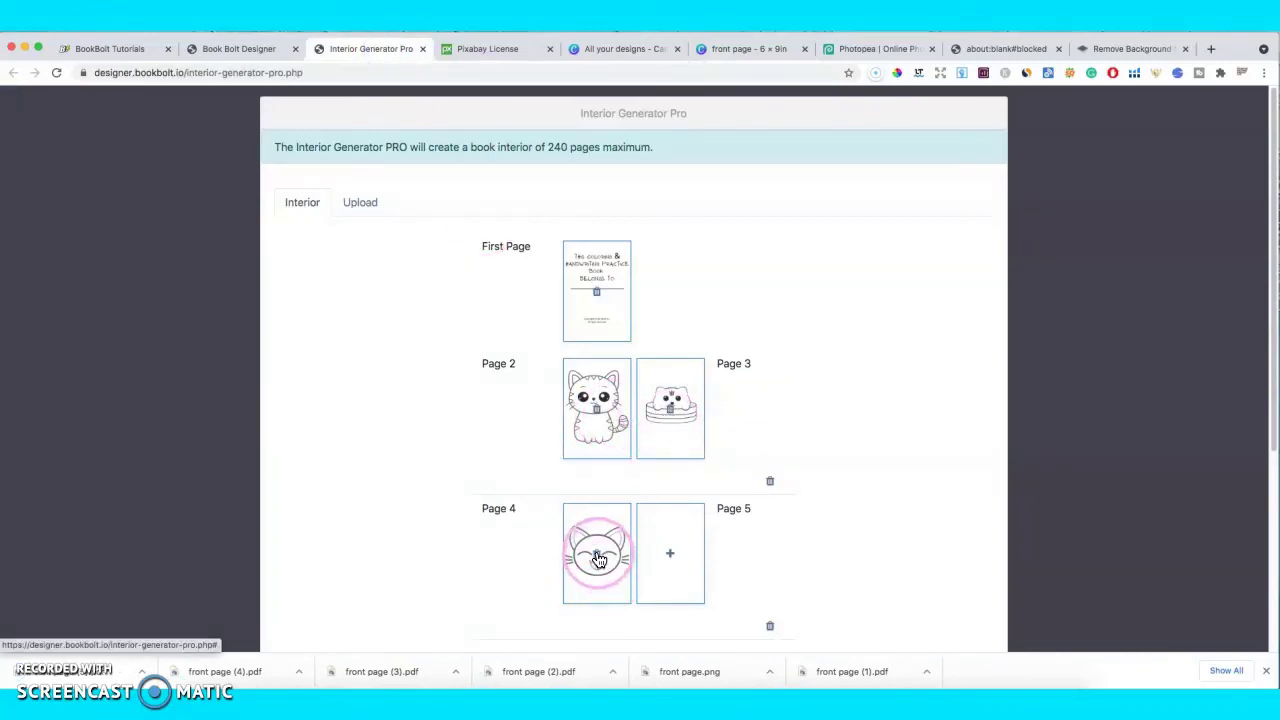
# - Remove the image from Page 3 of the layout
pyautogui.click(670, 408)
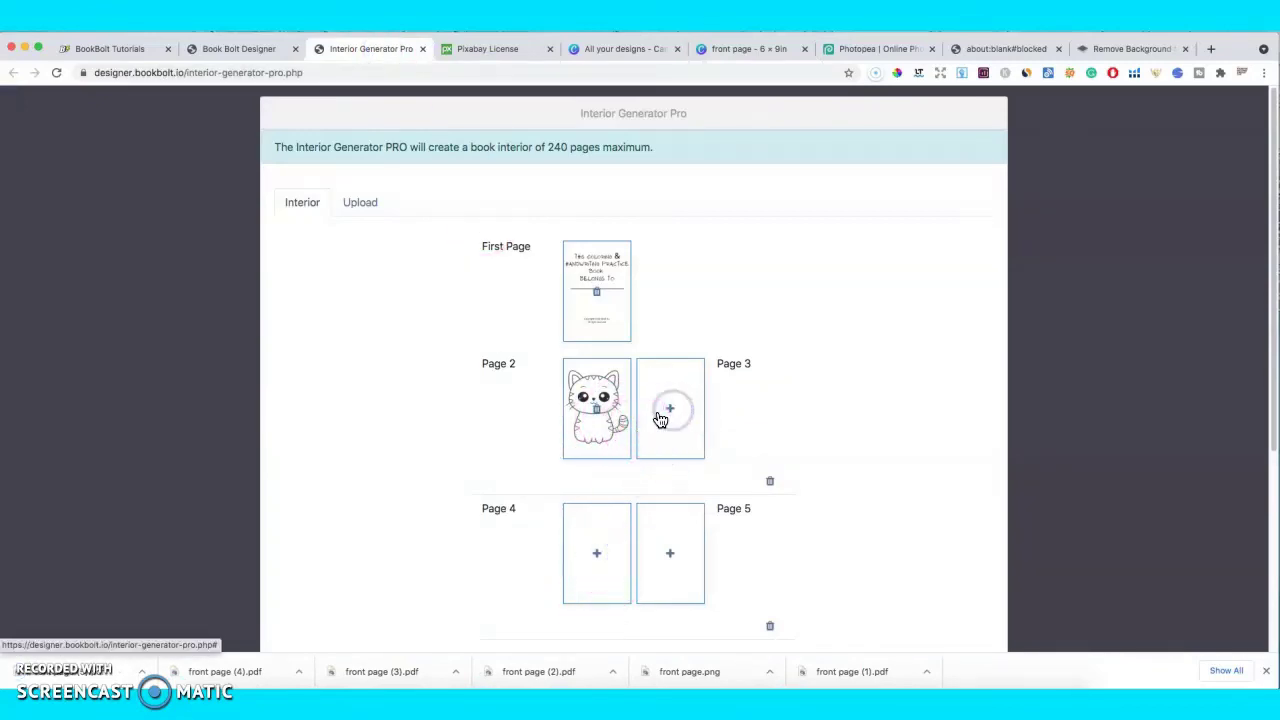
pyautogui.click(675, 408)
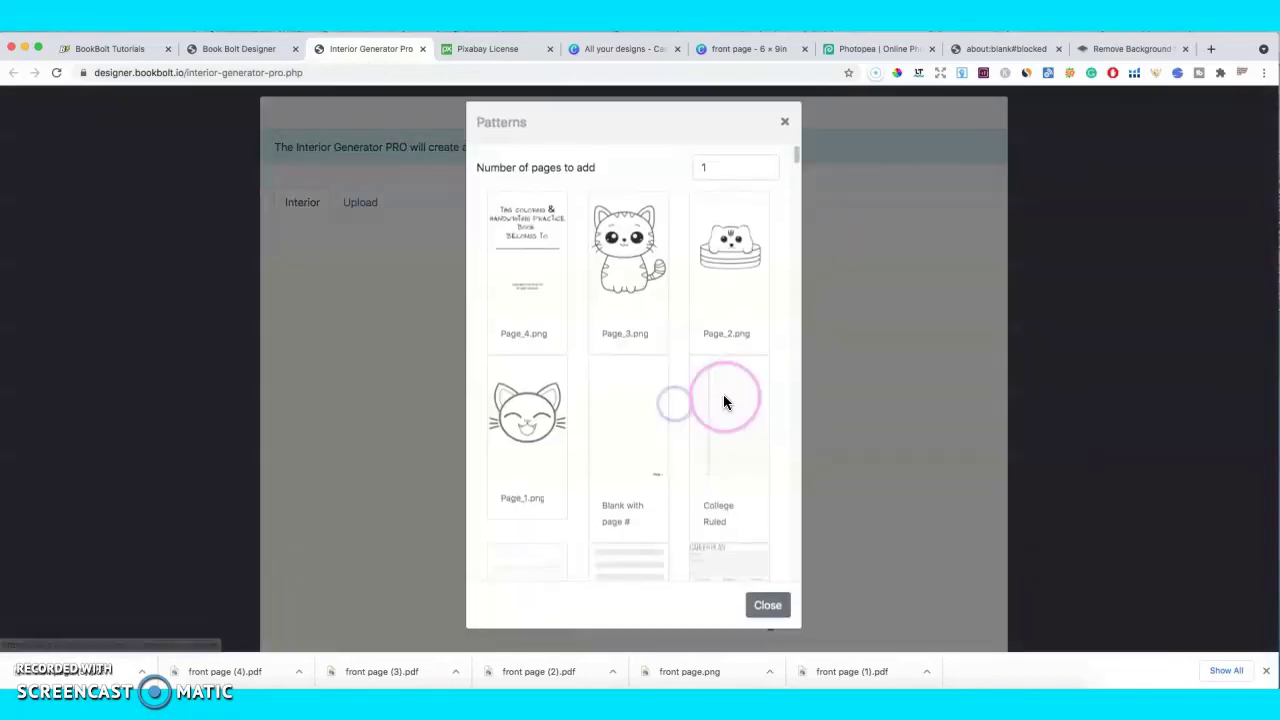
pyautogui.click(778, 614)
# - Upload the newly downloaded front page PDF as a fifth file from the downloads bar
pyautogui.click(365, 205)
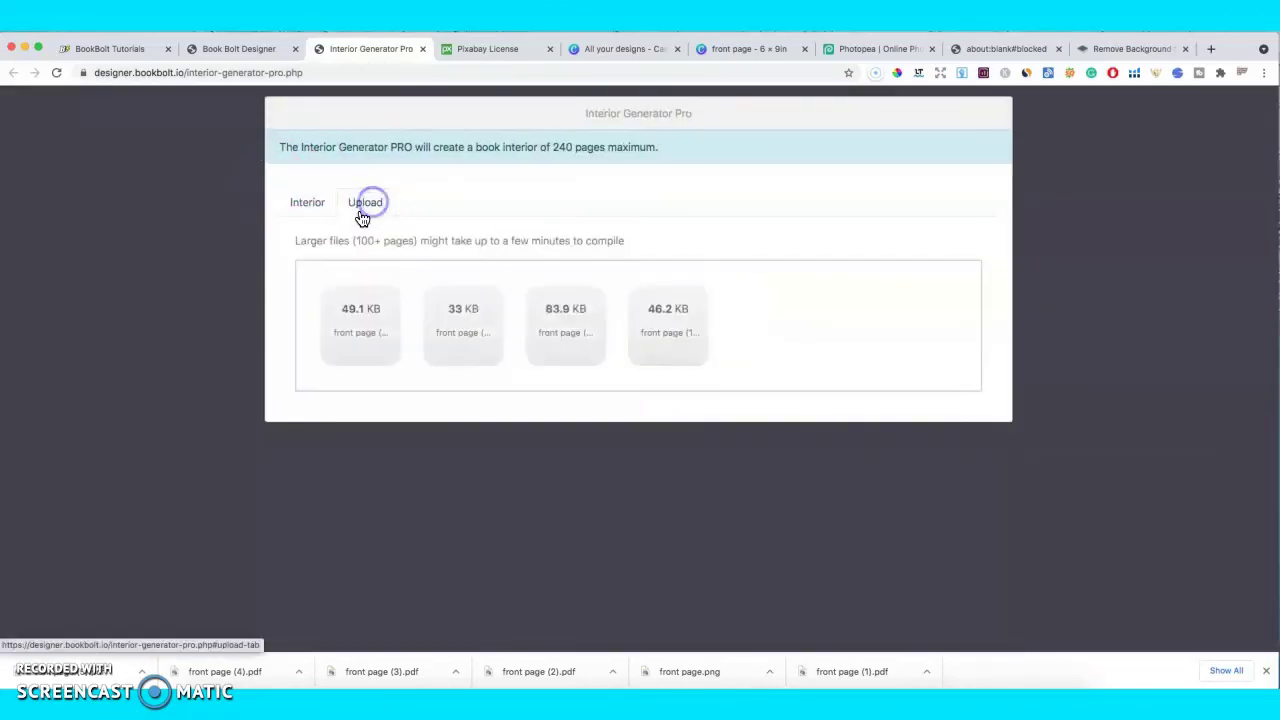
pyautogui.click(831, 302)
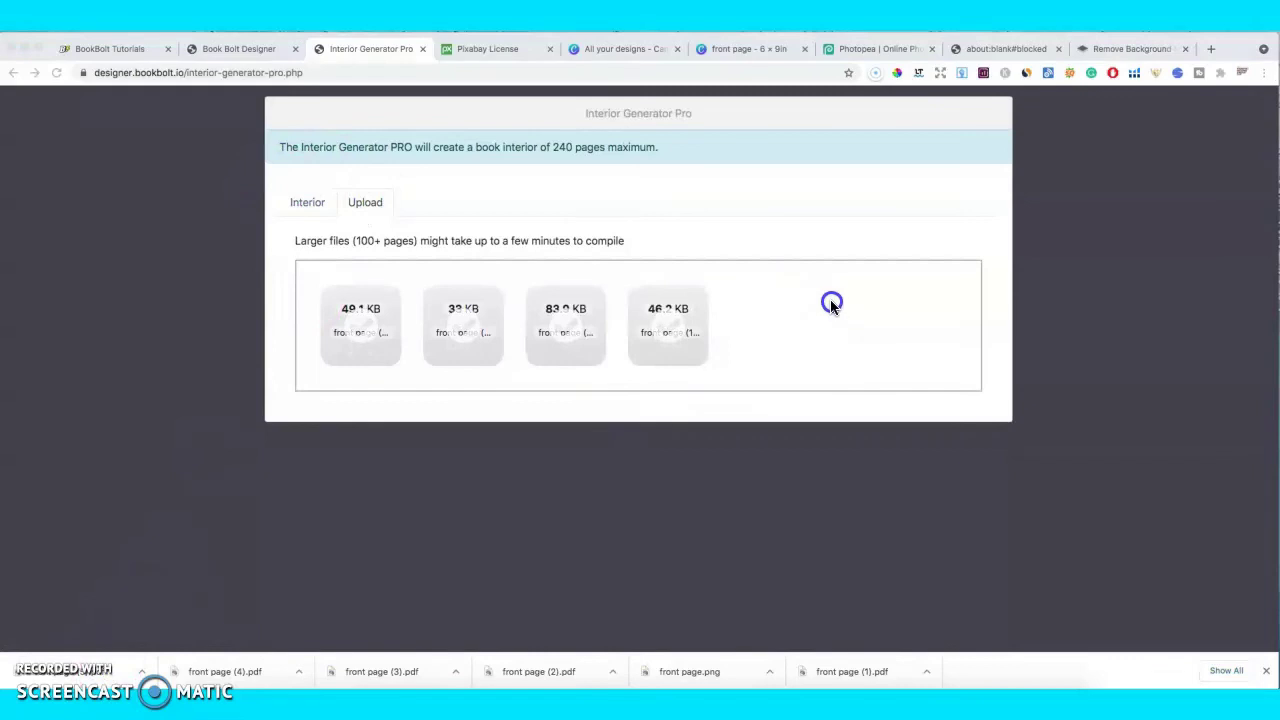
pyautogui.click(80, 667)
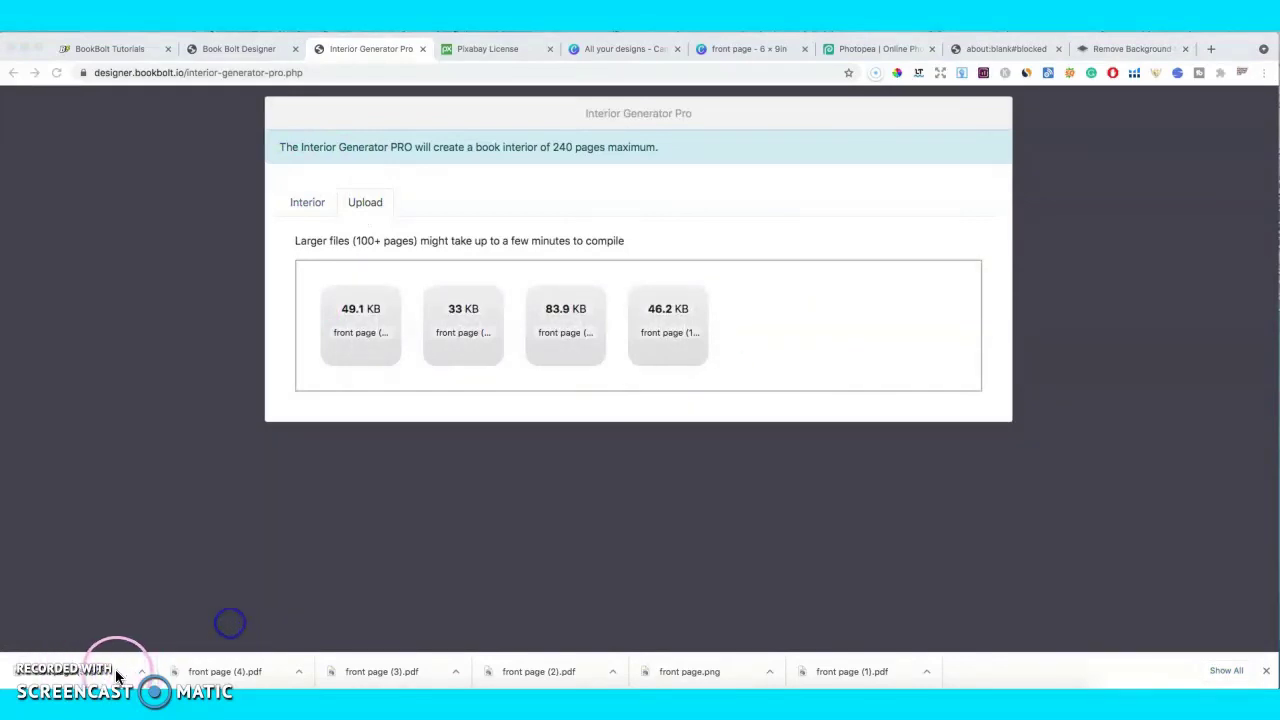
pyautogui.moveTo(114, 660); pyautogui.dragTo(720, 290)
pyautogui.moveTo(786, 317); pyautogui.dragTo(788, 316)
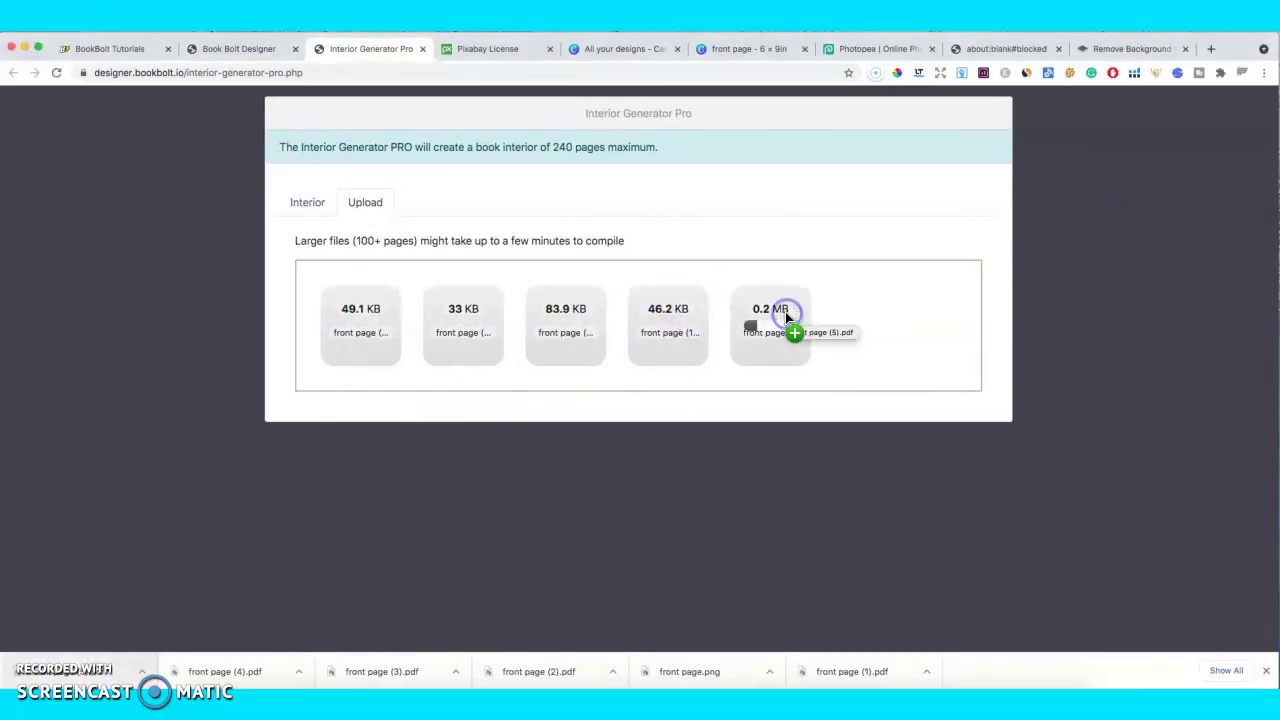
# - Fill pages 3, 4 and 5 with the lined Page_9 pattern
pyautogui.click(307, 204)
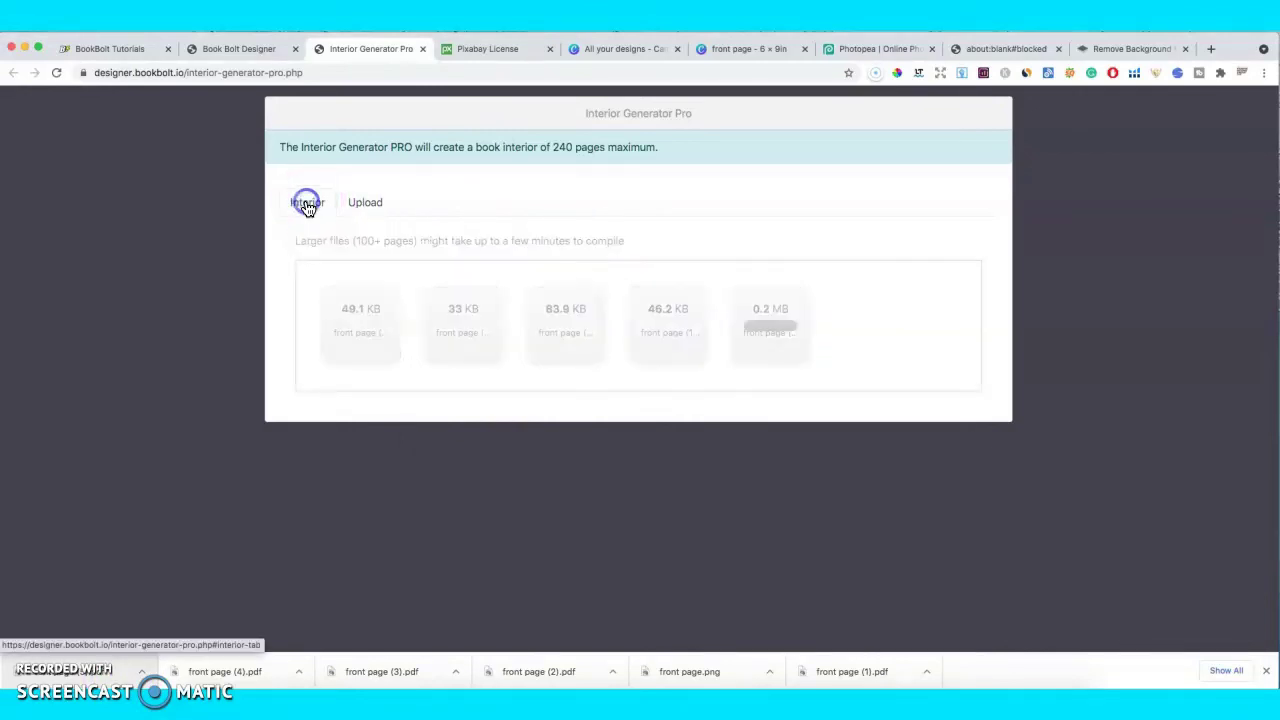
pyautogui.click(670, 409)
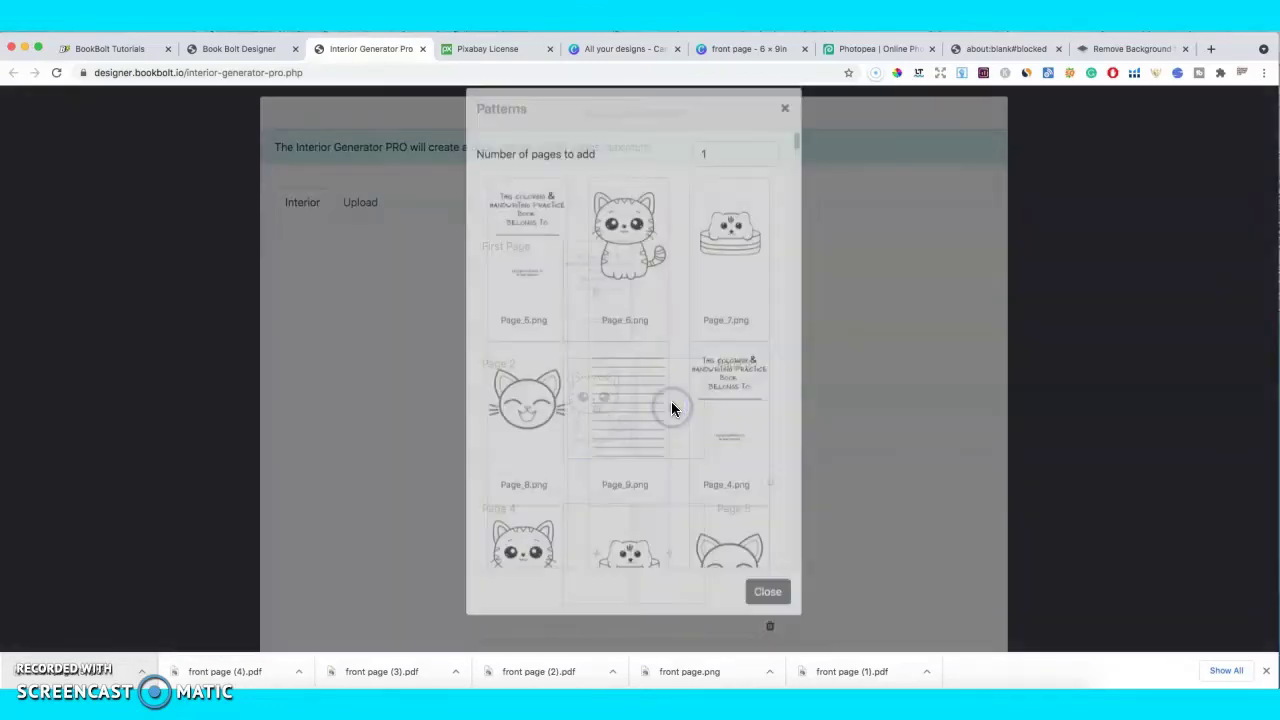
pyautogui.click(640, 432)
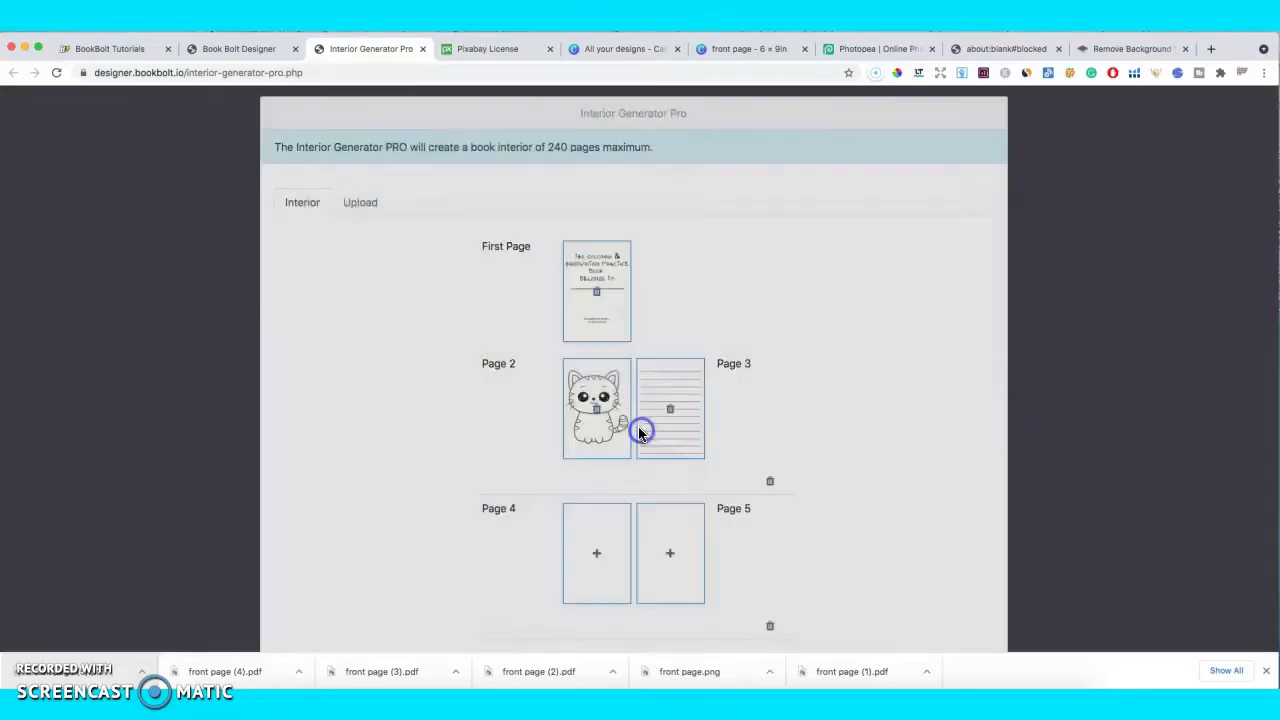
pyautogui.click(600, 554)
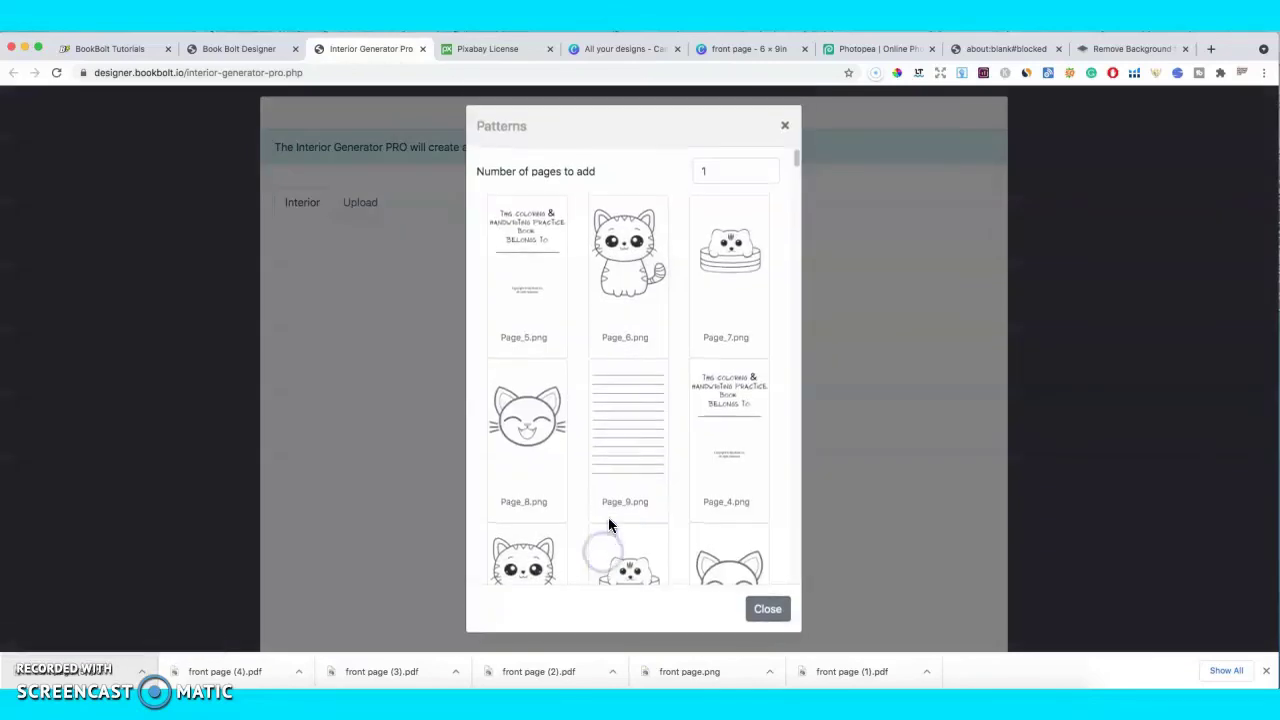
pyautogui.click(636, 476)
pyautogui.click(671, 557)
pyautogui.click(651, 472)
# - Put the Page_7 cake cat on page 6, lined paper on pages 7–8, and the Page_8 smiling cat on page 9
pyautogui.scroll(-2, 766, 484)
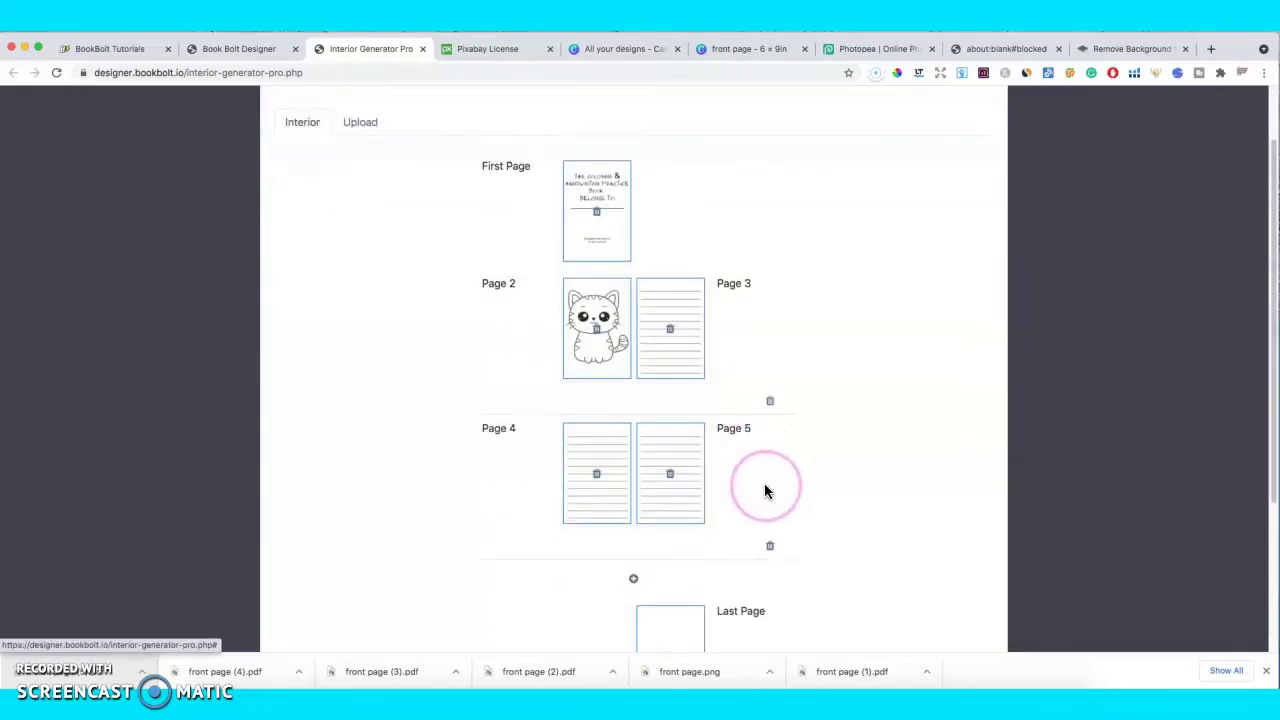
pyautogui.click(597, 597)
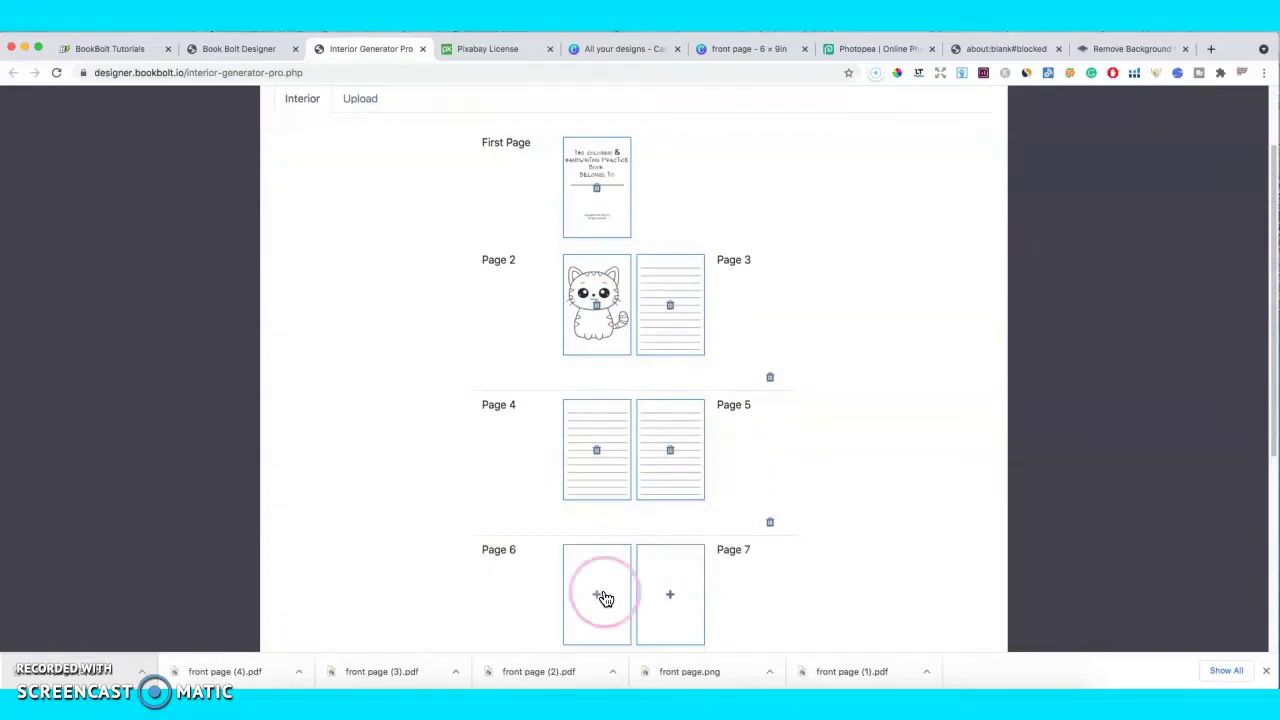
pyautogui.click(733, 261)
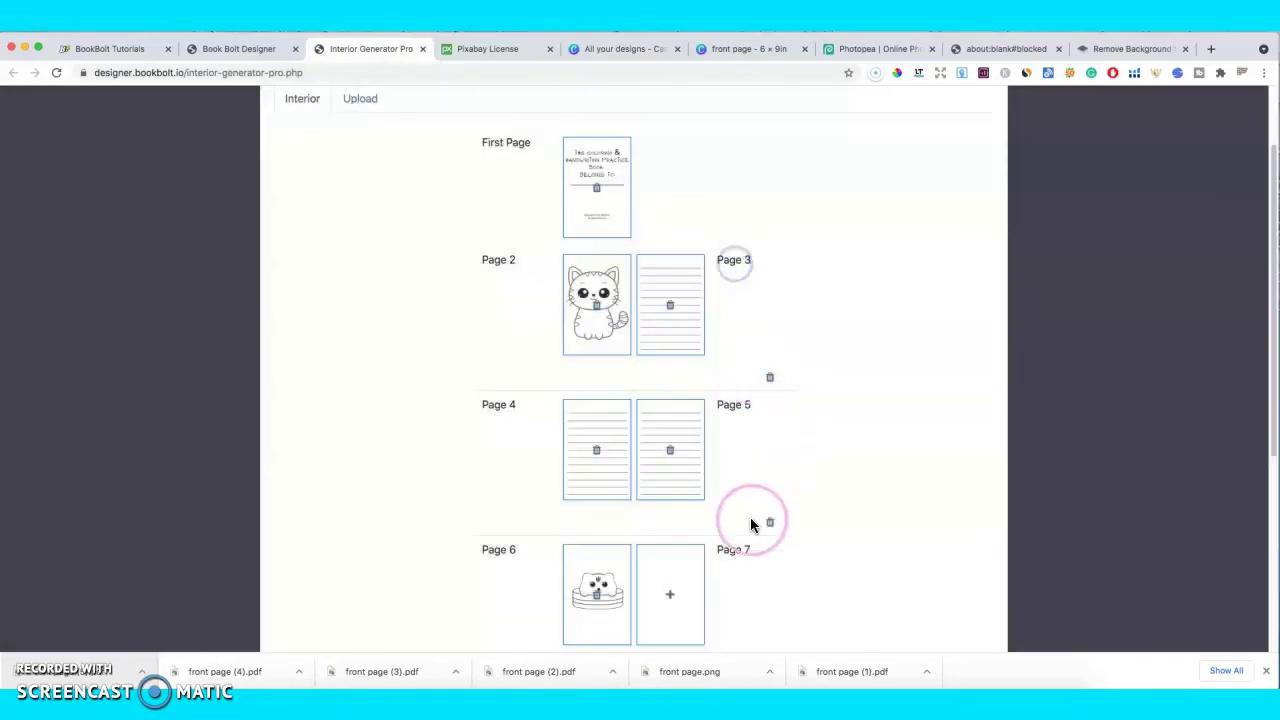
pyautogui.scroll(-3, 750, 517)
pyautogui.click(678, 446)
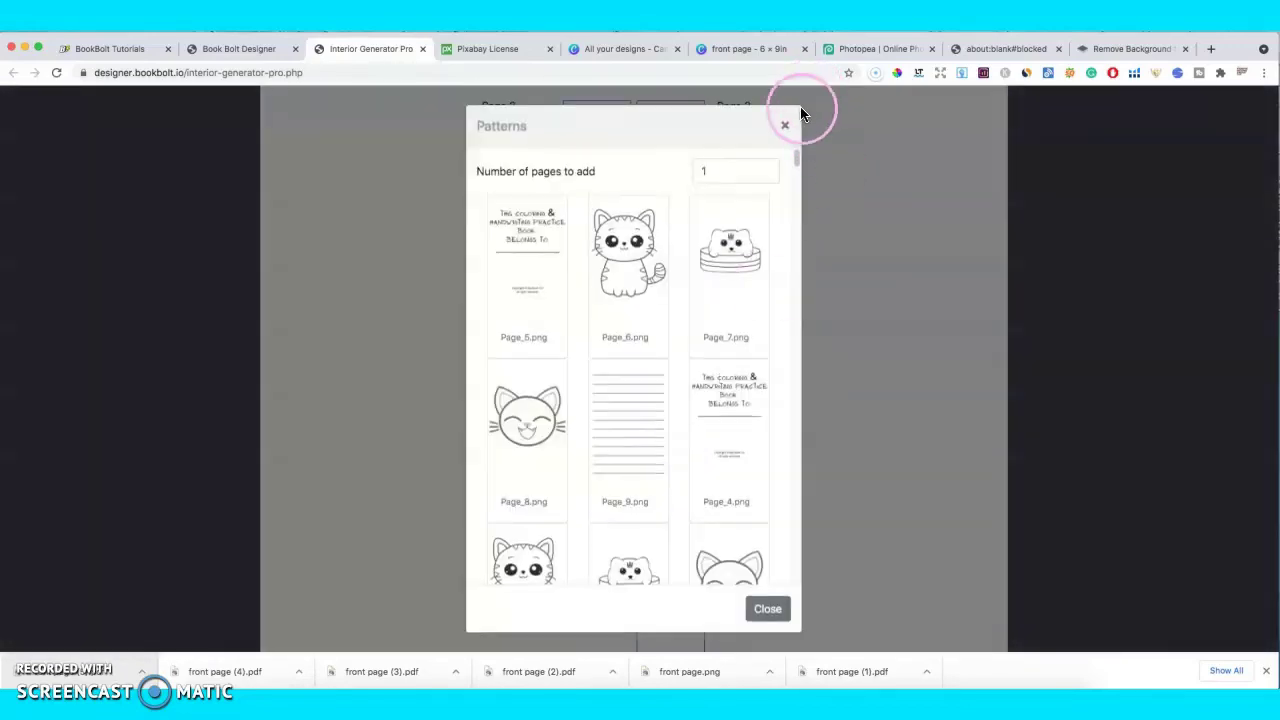
pyautogui.click(766, 166)
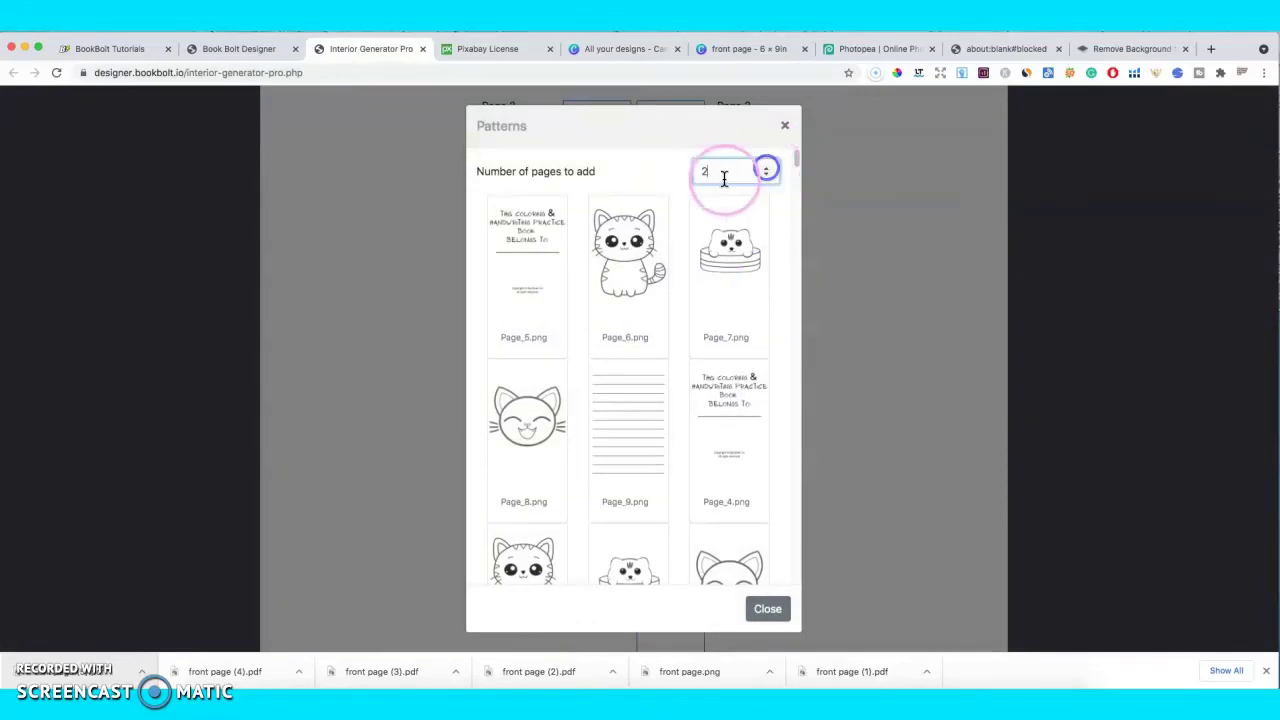
pyautogui.click(624, 440)
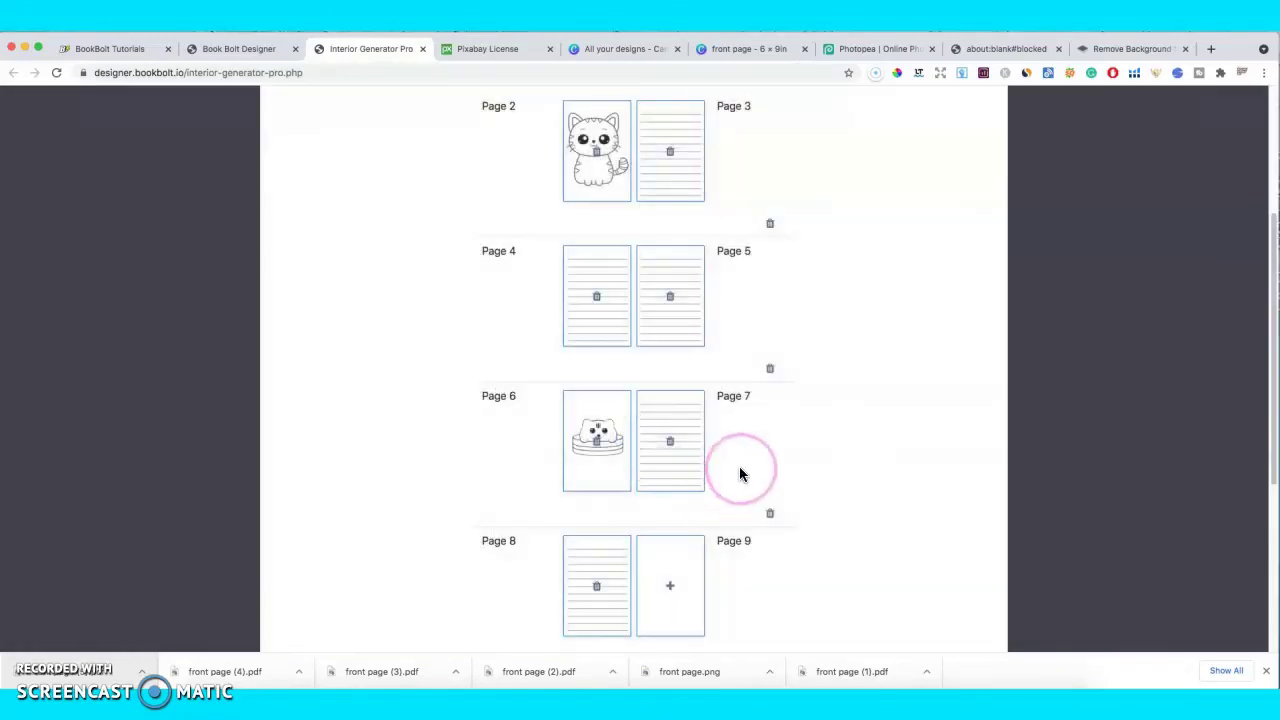
pyautogui.click(670, 585)
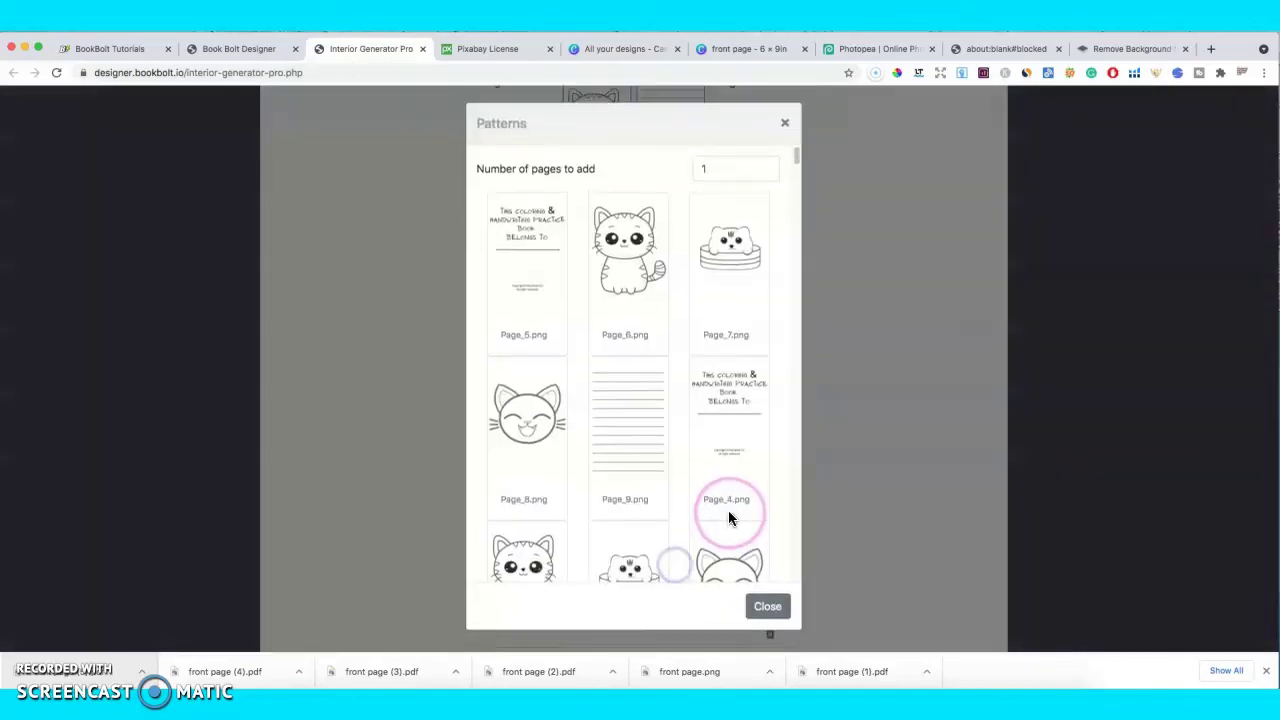
pyautogui.click(542, 470)
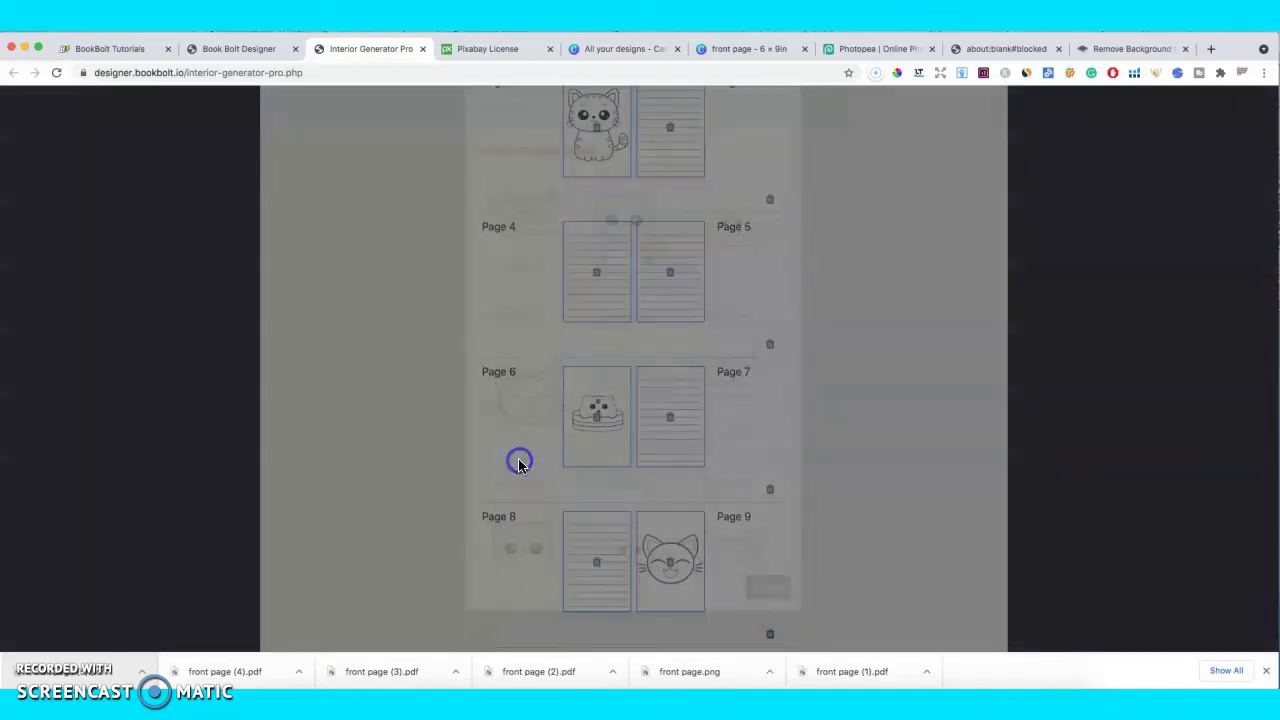
pyautogui.scroll(3, 773, 455)
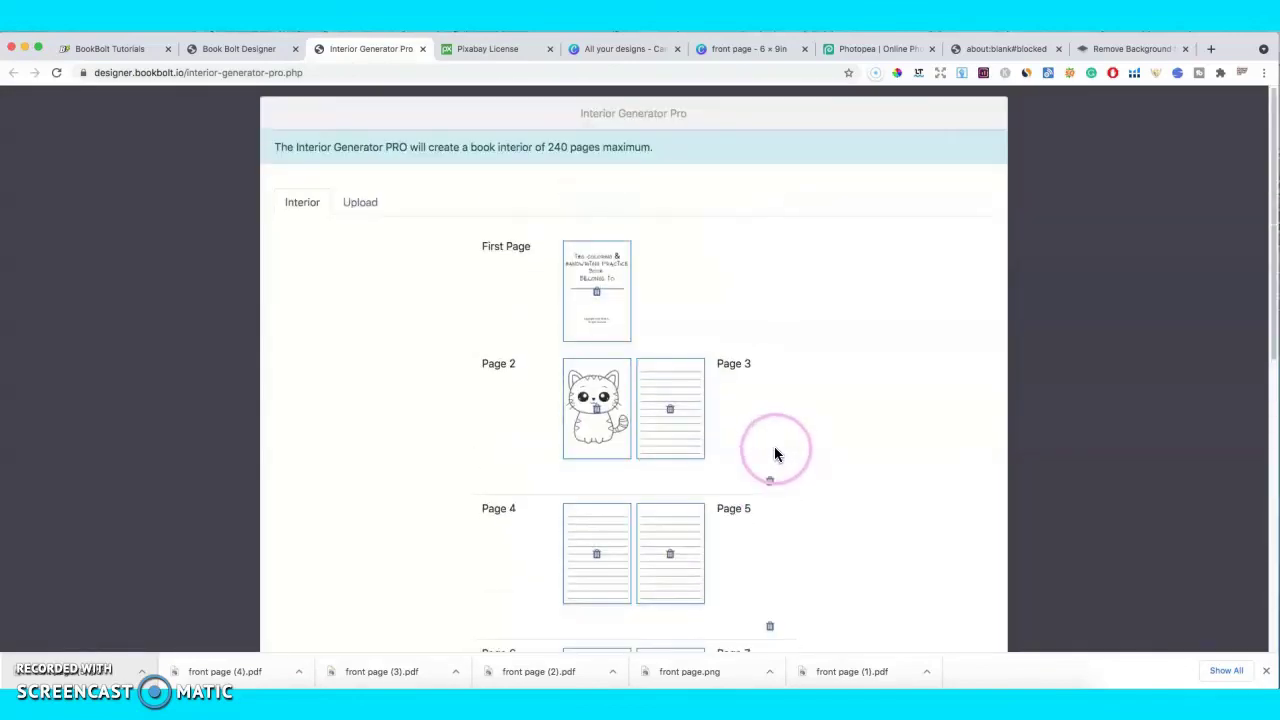
# - Set the interior trim size to 8.5 x 11 and turn on bleed
pyautogui.scroll(-6, 780, 360)
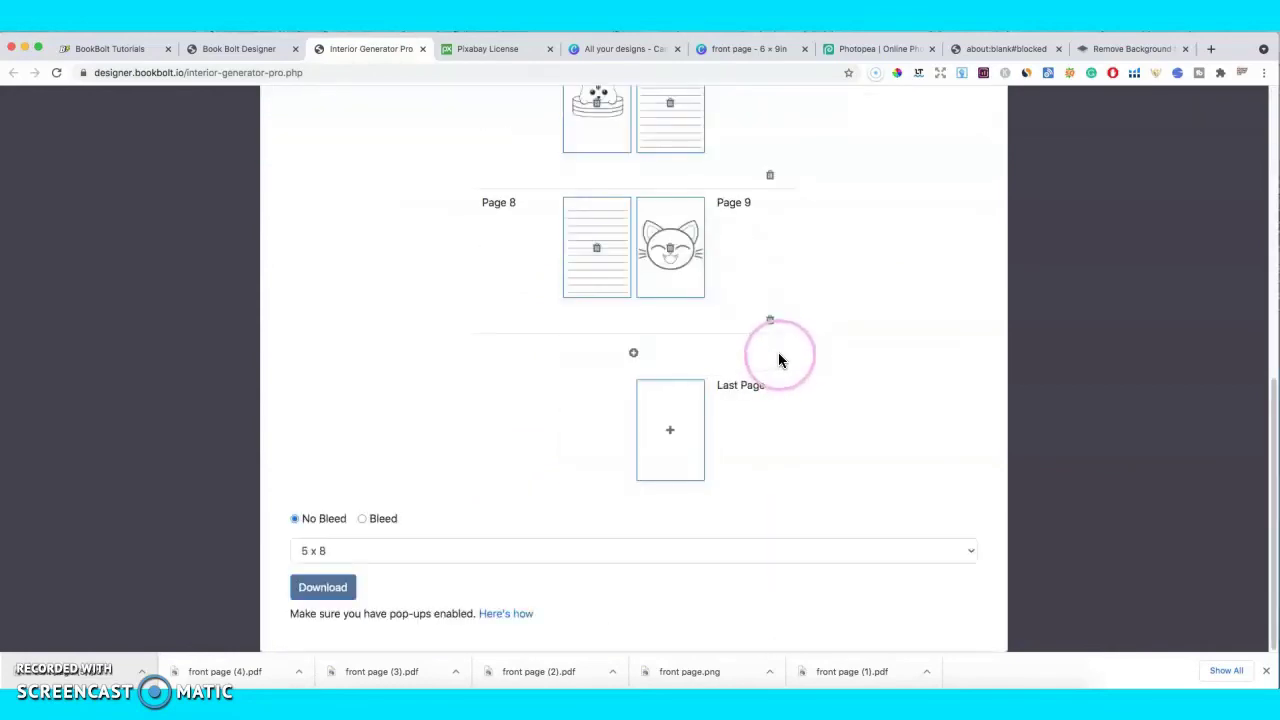
pyautogui.click(974, 552)
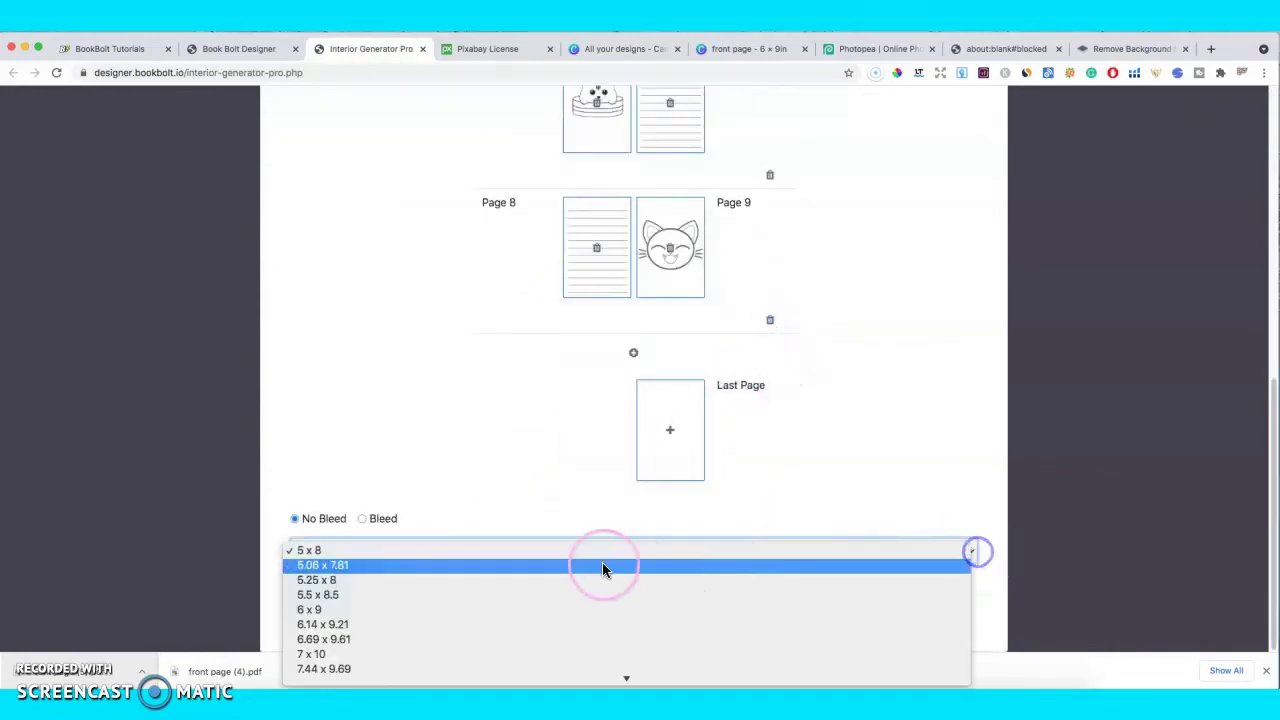
pyautogui.scroll(-3, 534, 600)
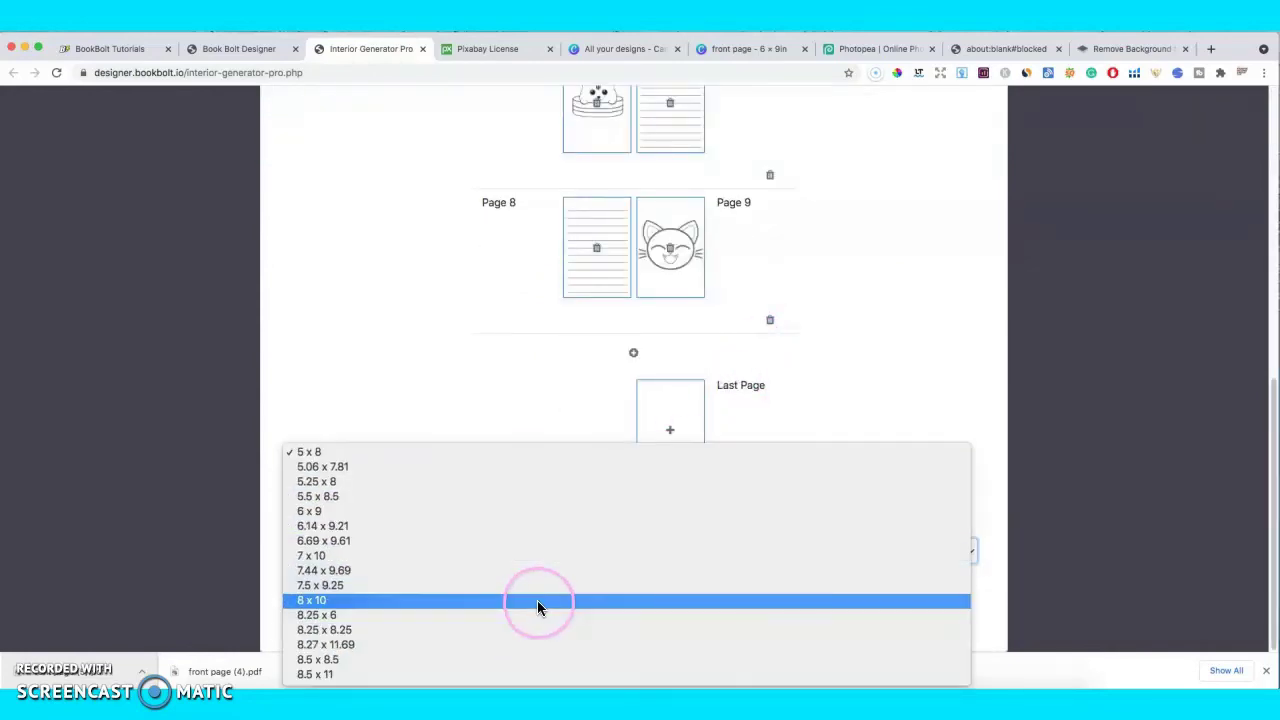
pyautogui.click(495, 674)
pyautogui.click(701, 431)
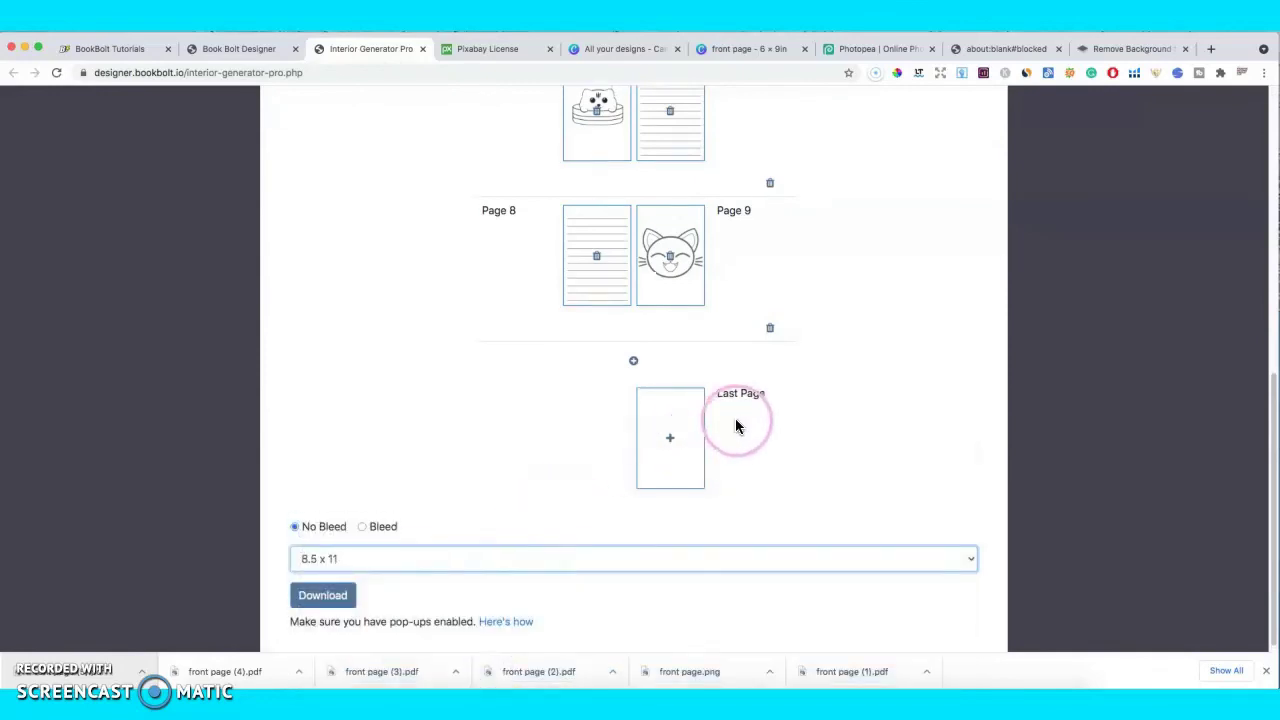
pyautogui.scroll(-10, 489, 505)
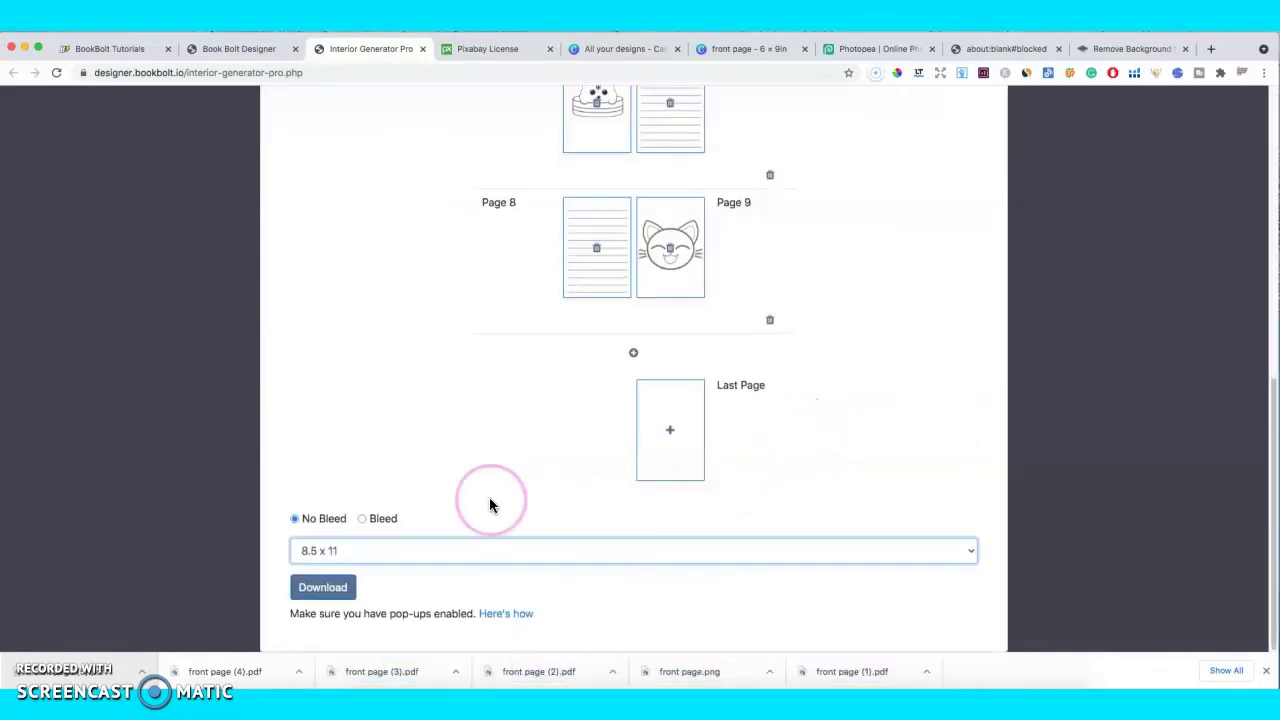
pyautogui.click(362, 520)
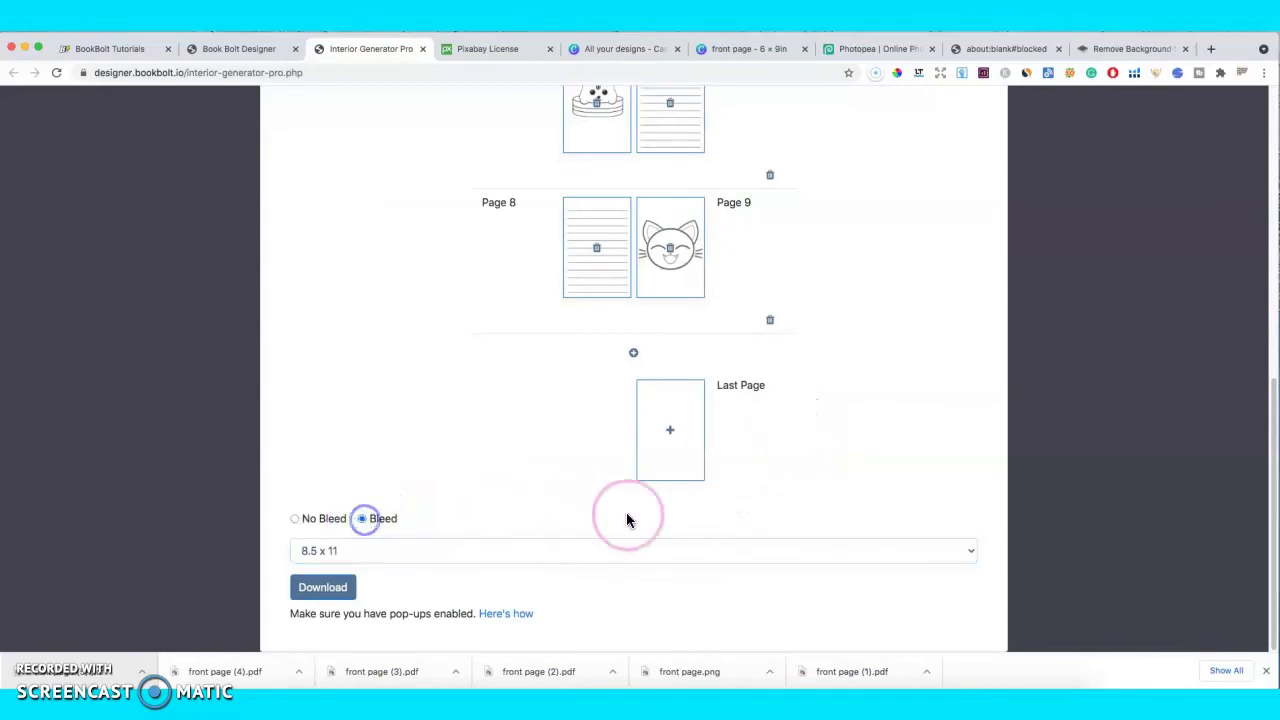
# - Download the assembled 10-page interior as a PDF
pyautogui.click(340, 594)
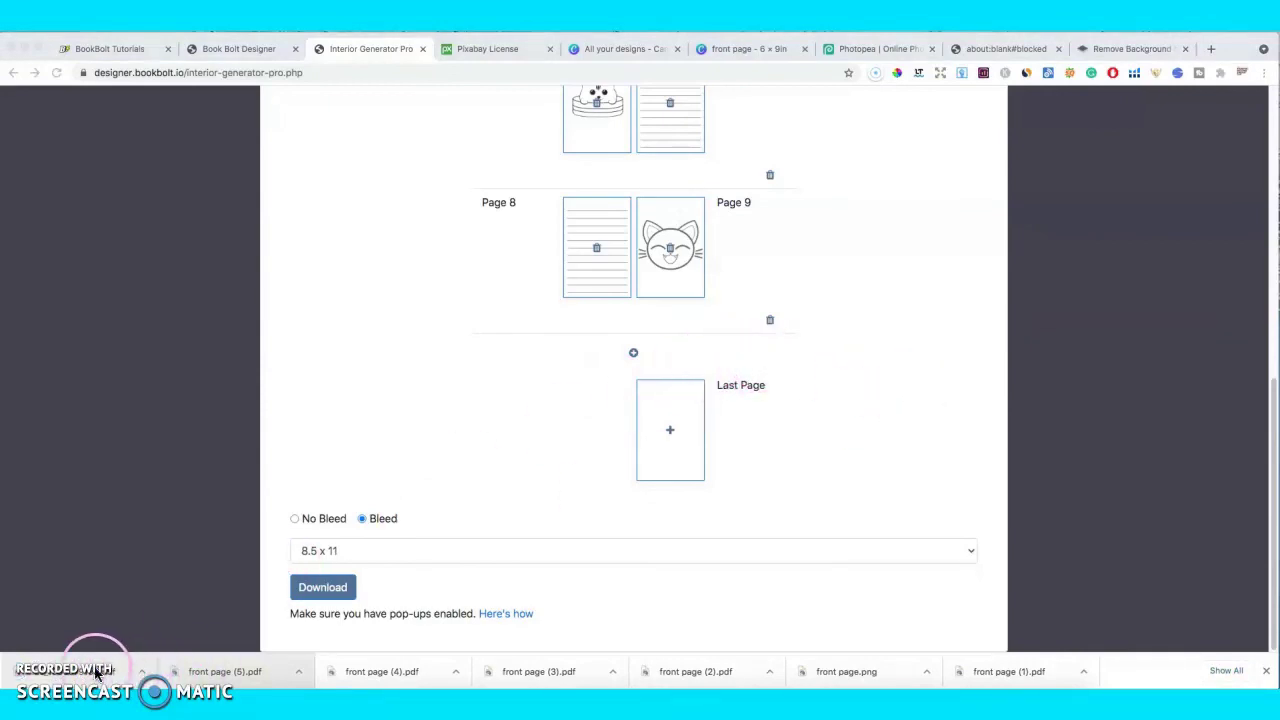
pyautogui.click(101, 674)
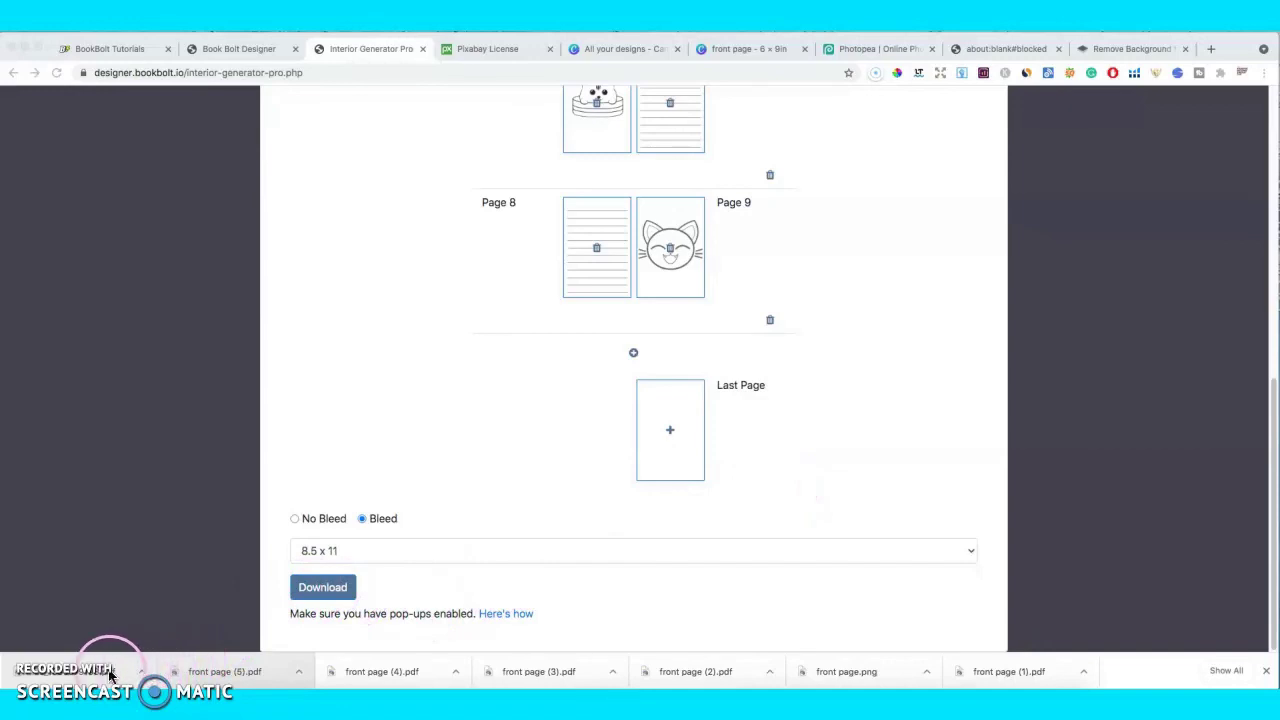
pyautogui.click(141, 671)
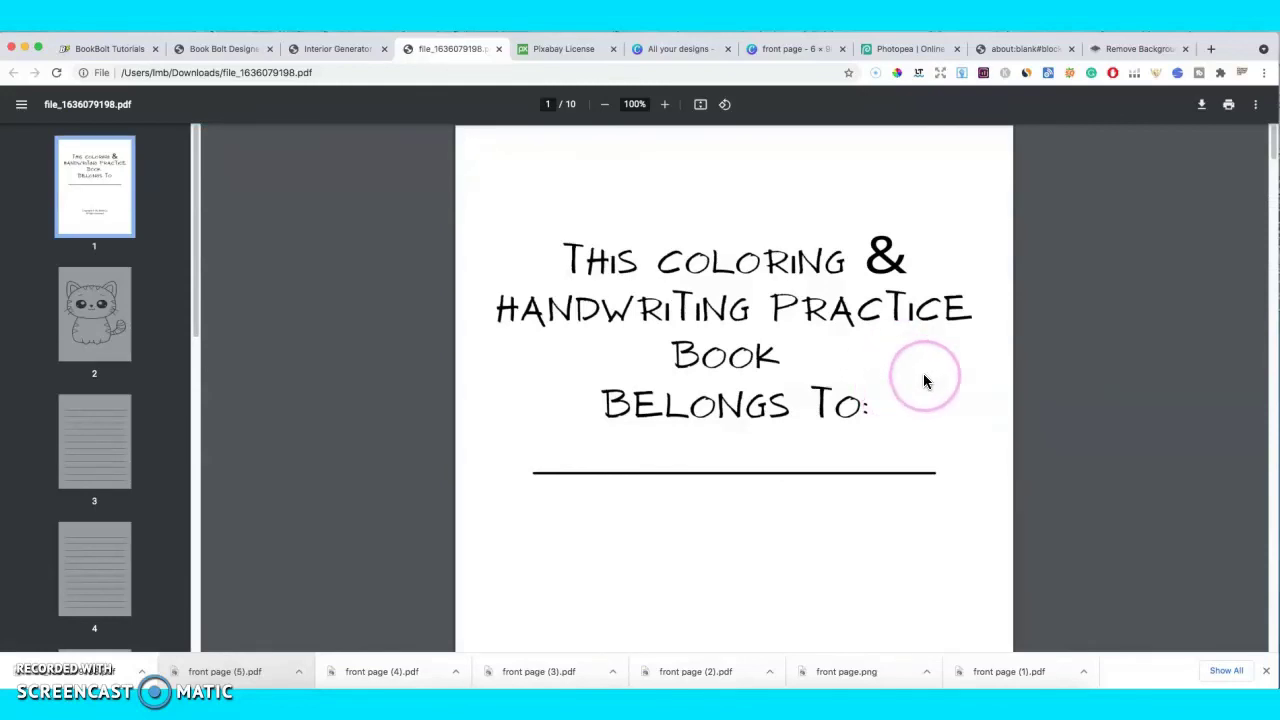
# - Scroll through the 10-page interior PDF and back up to the 'belongs to:' title page
pyautogui.scroll(-10, 920, 375)
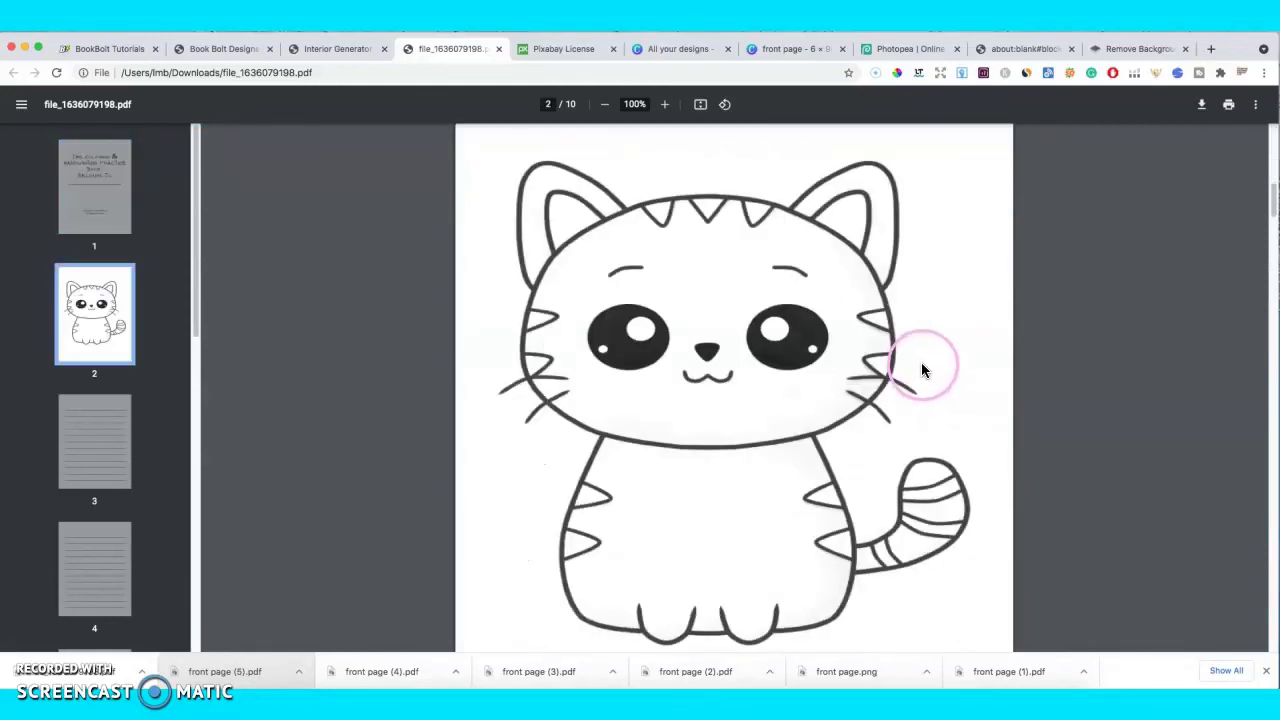
pyautogui.scroll(-15, 923, 371)
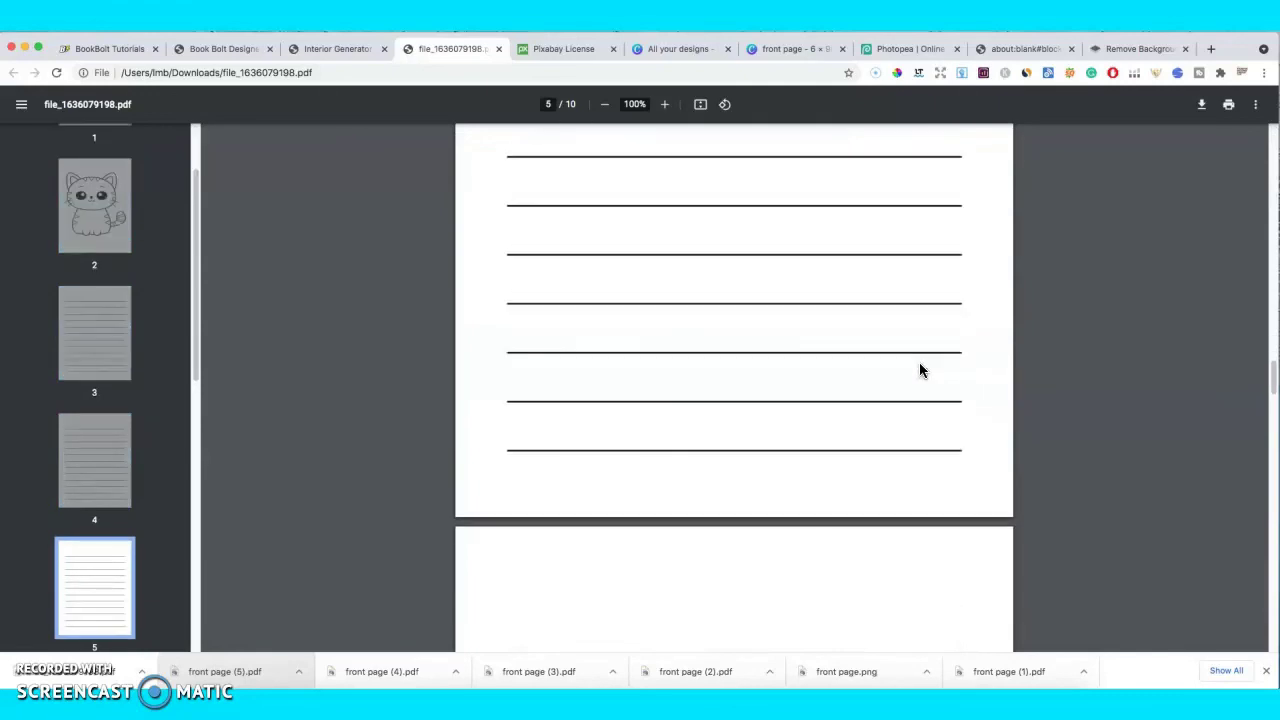
pyautogui.scroll(-10, 920, 371)
pyautogui.click(1015, 343)
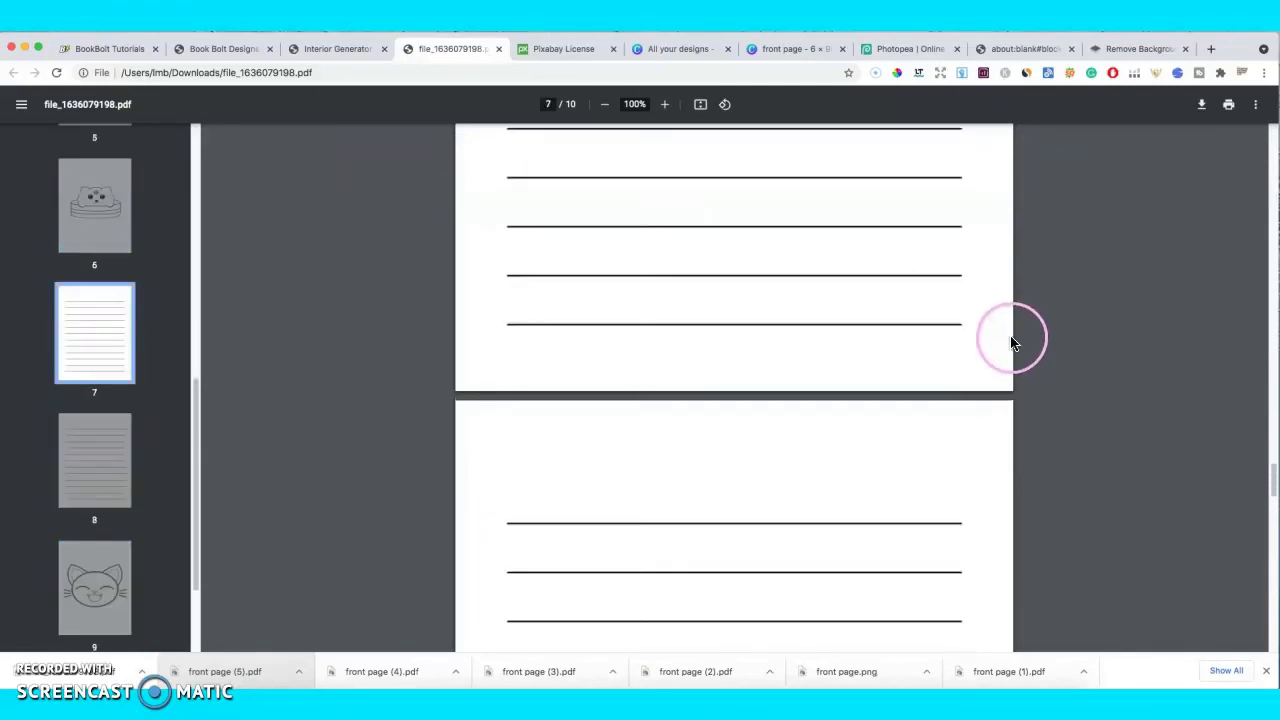
pyautogui.scroll(20, 1012, 343)
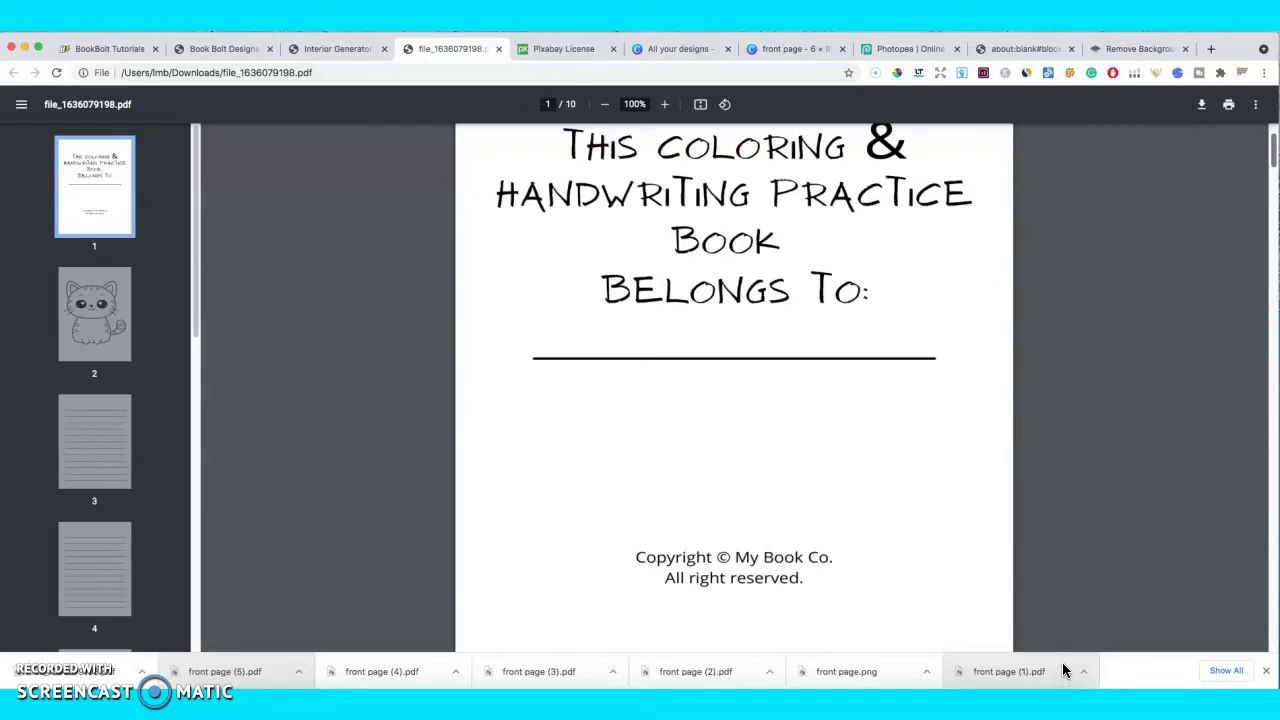
pyautogui.click(490, 652)
pyautogui.click(897, 229)
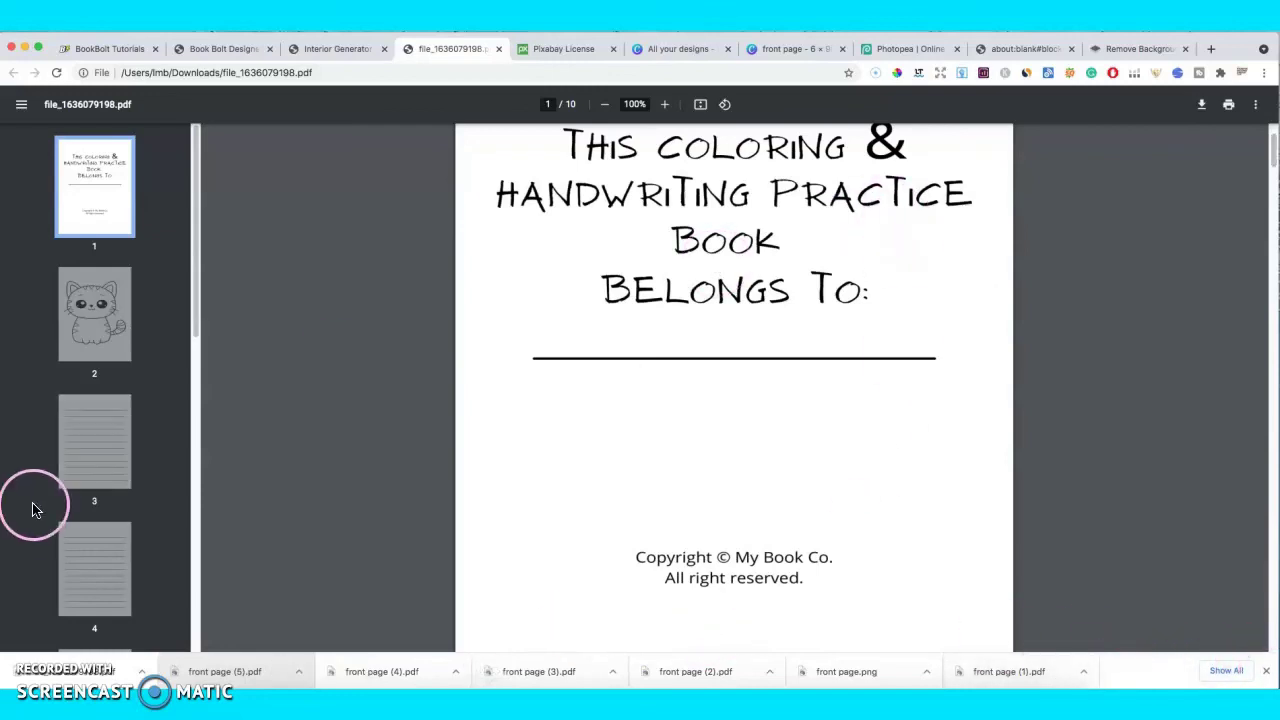